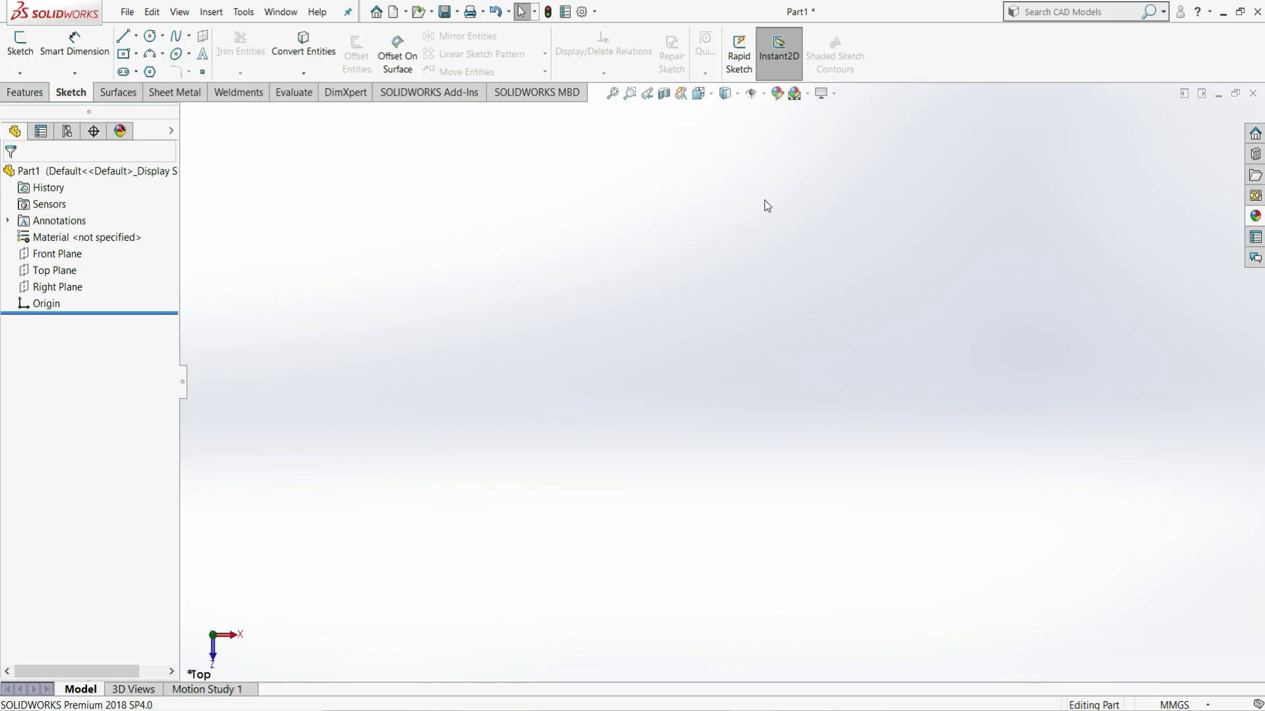
- Apply the Plain White scene background and confirm the part stays in MMGS units
left_click(807, 94)
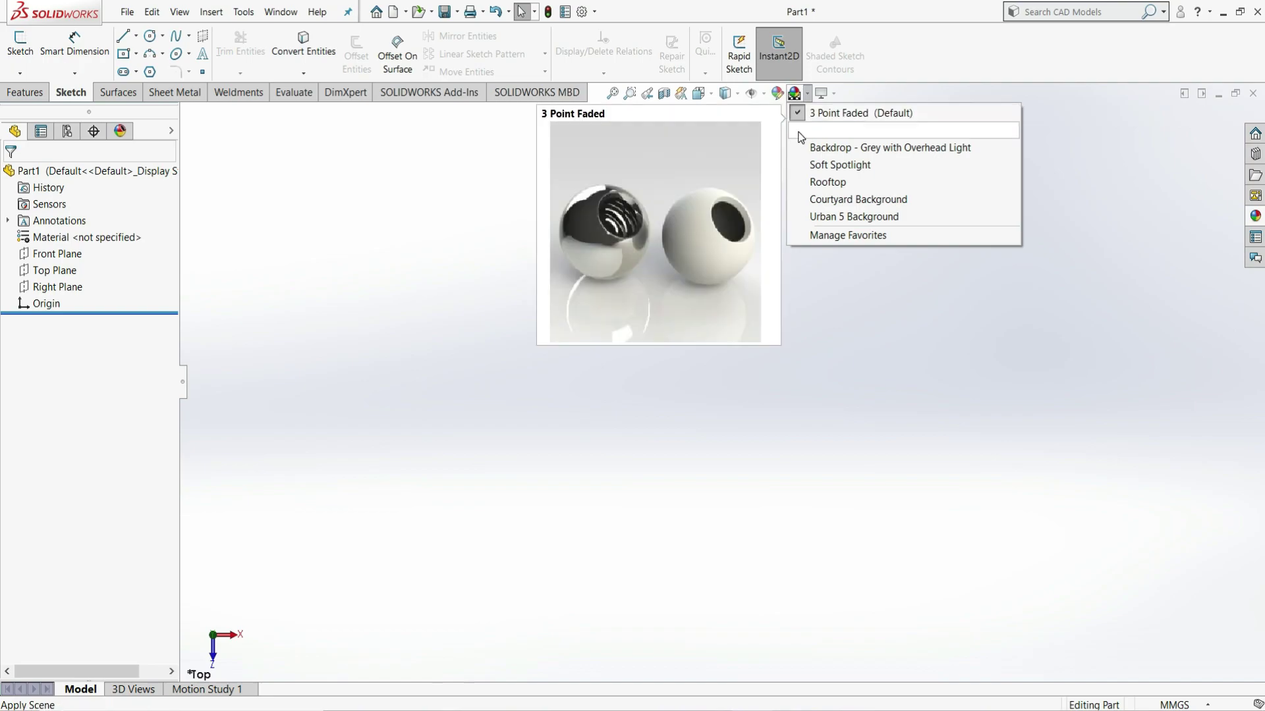
left_click(831, 132)
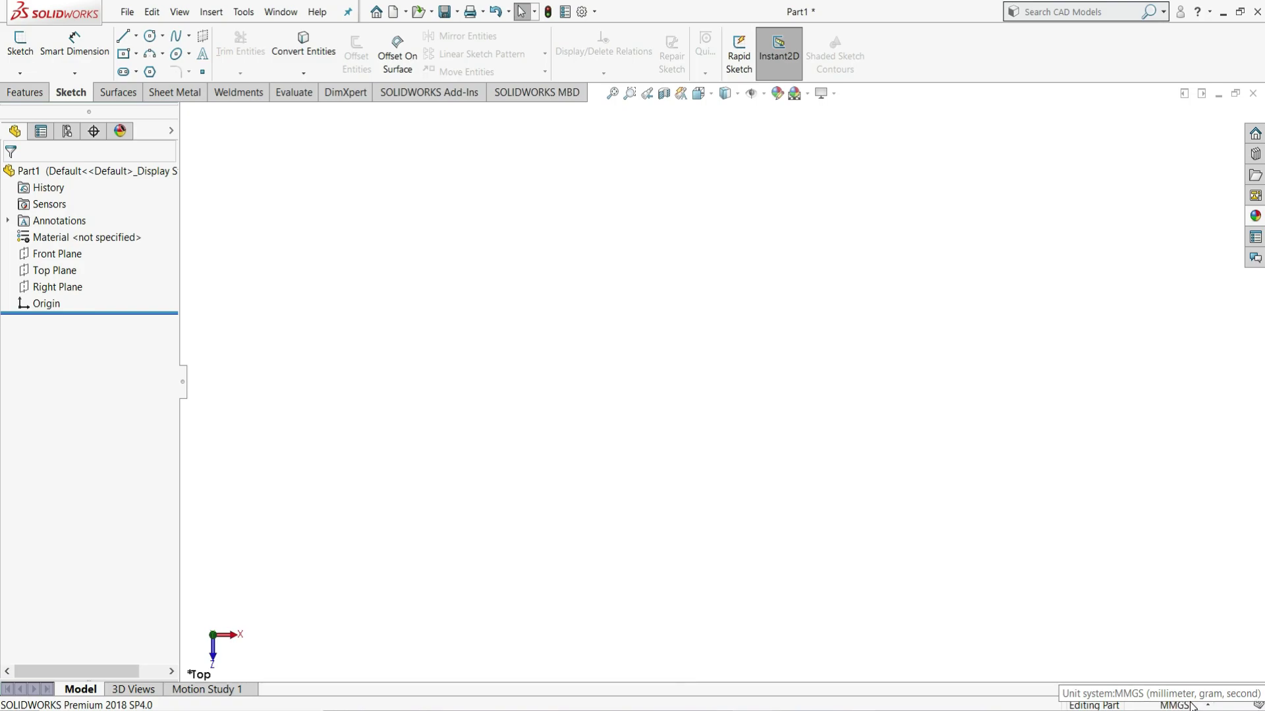
left_click(1191, 707)
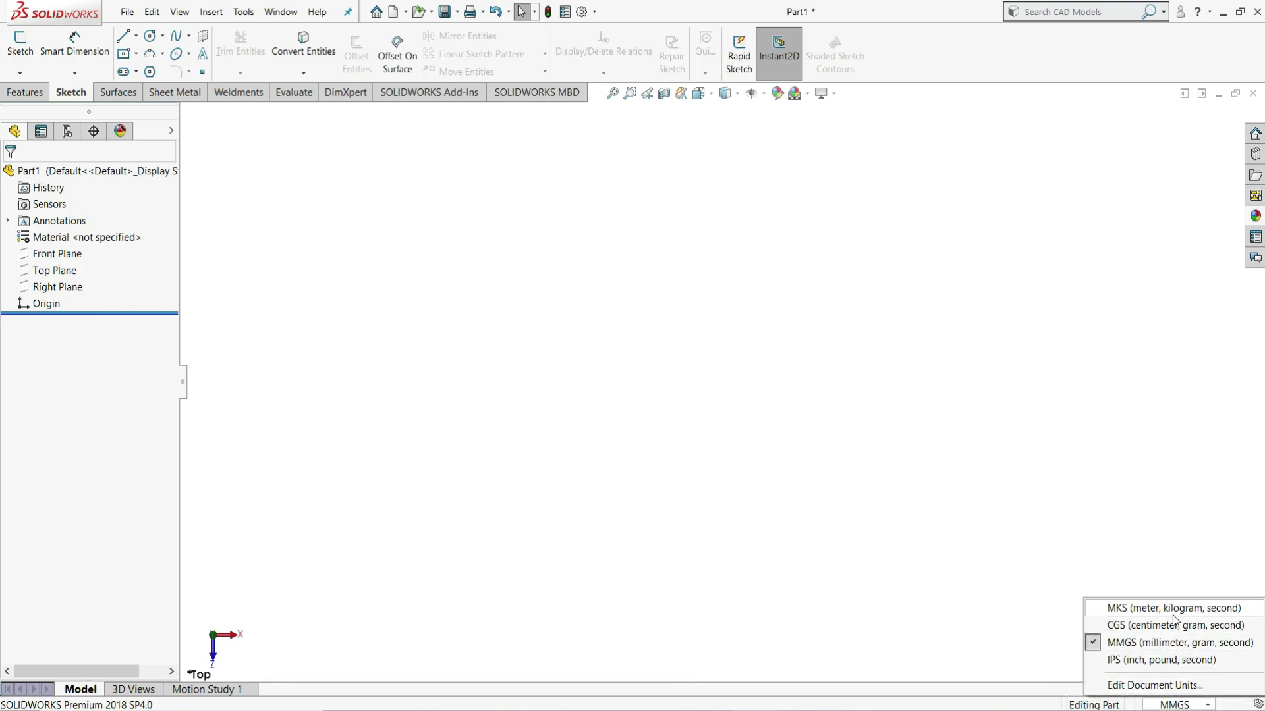
left_click(634, 321)
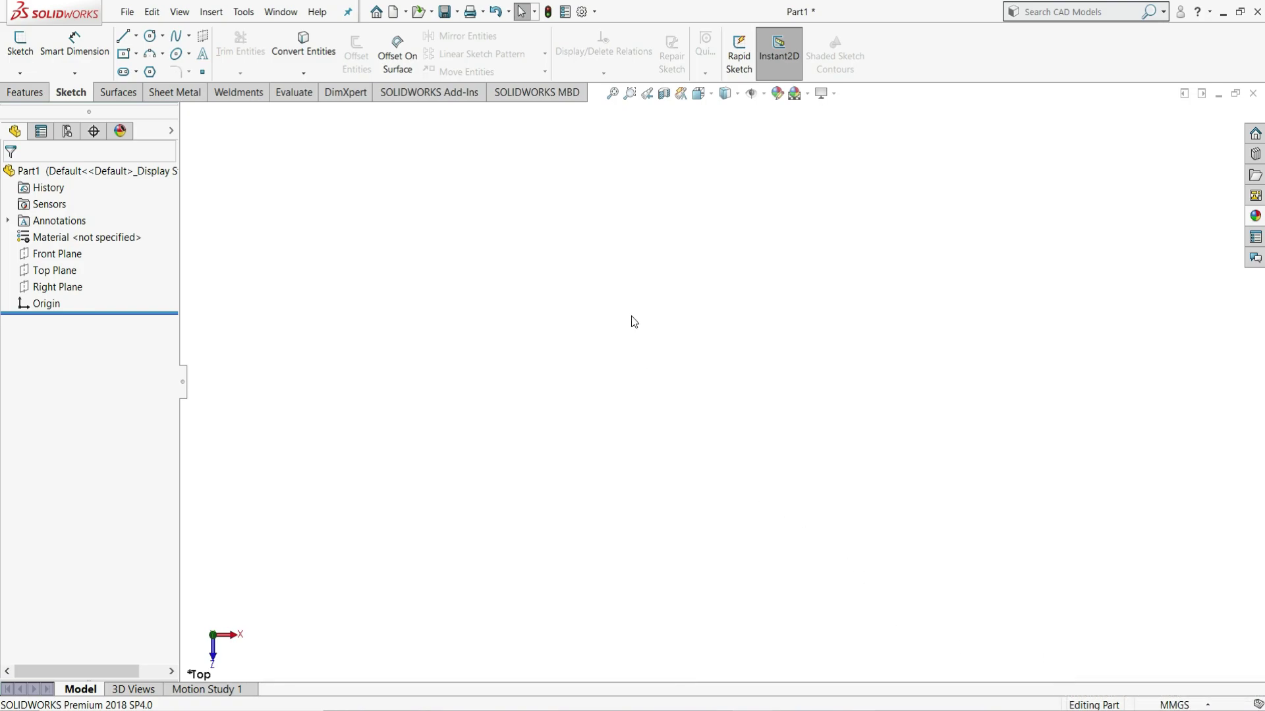
- In a new Top Plane sketch, draw a tall vertical ellipse centred on the origin
left_click(63, 270)
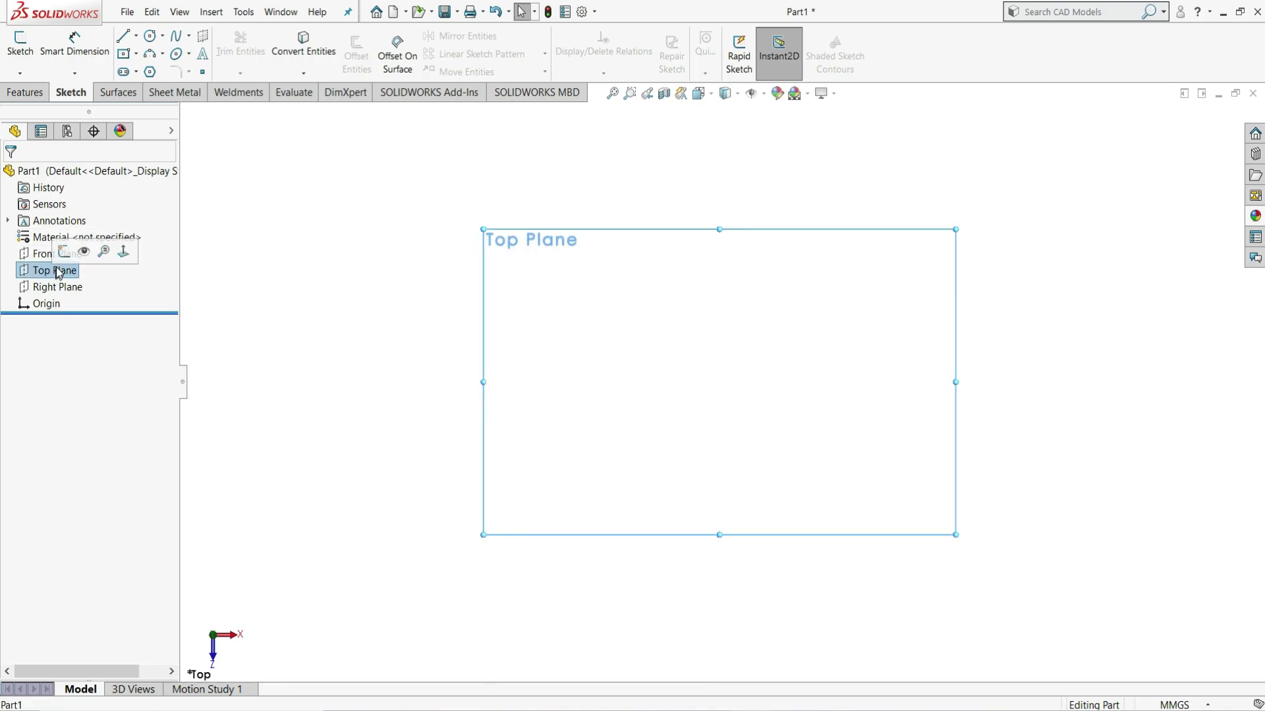
left_click(63, 255)
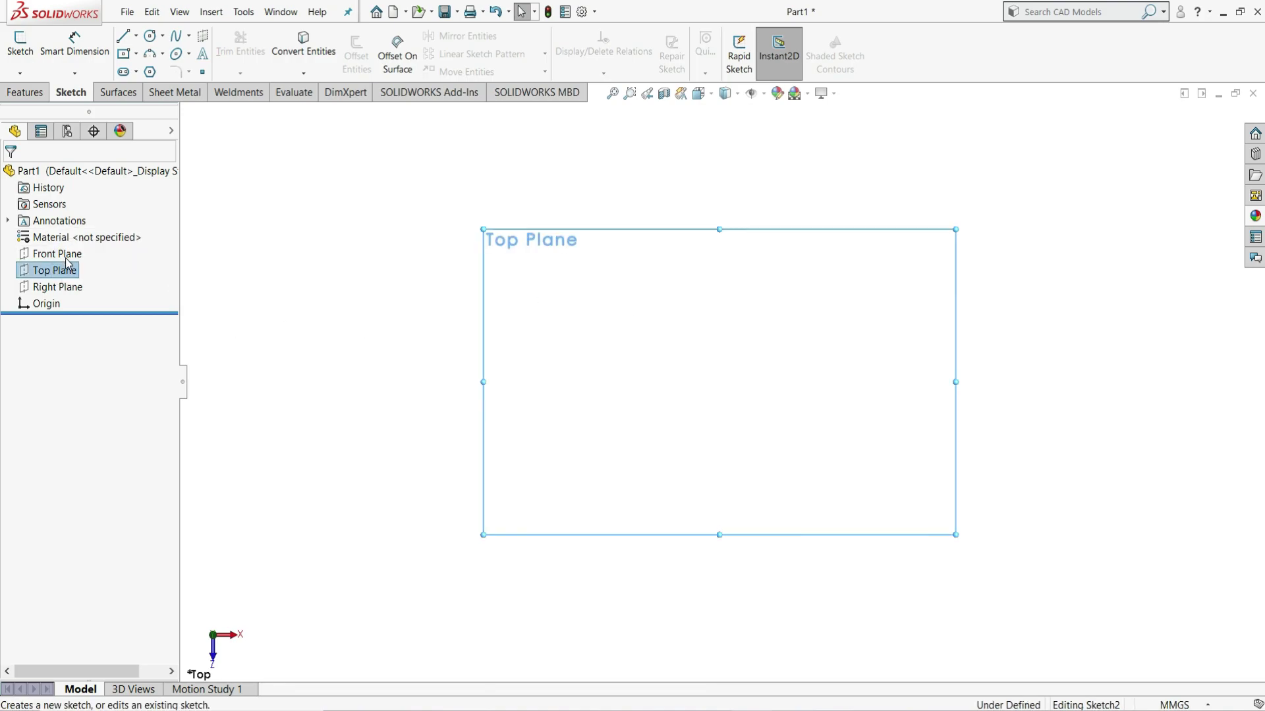
left_click(177, 54)
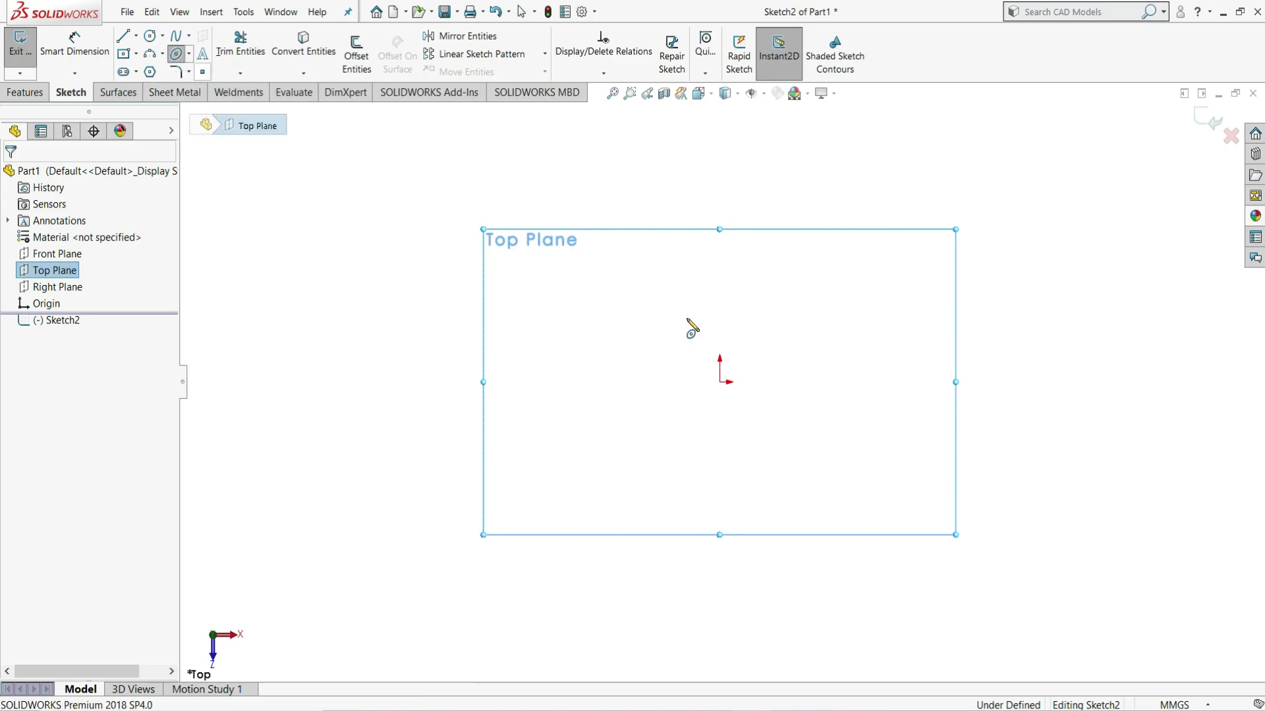
left_click(719, 382)
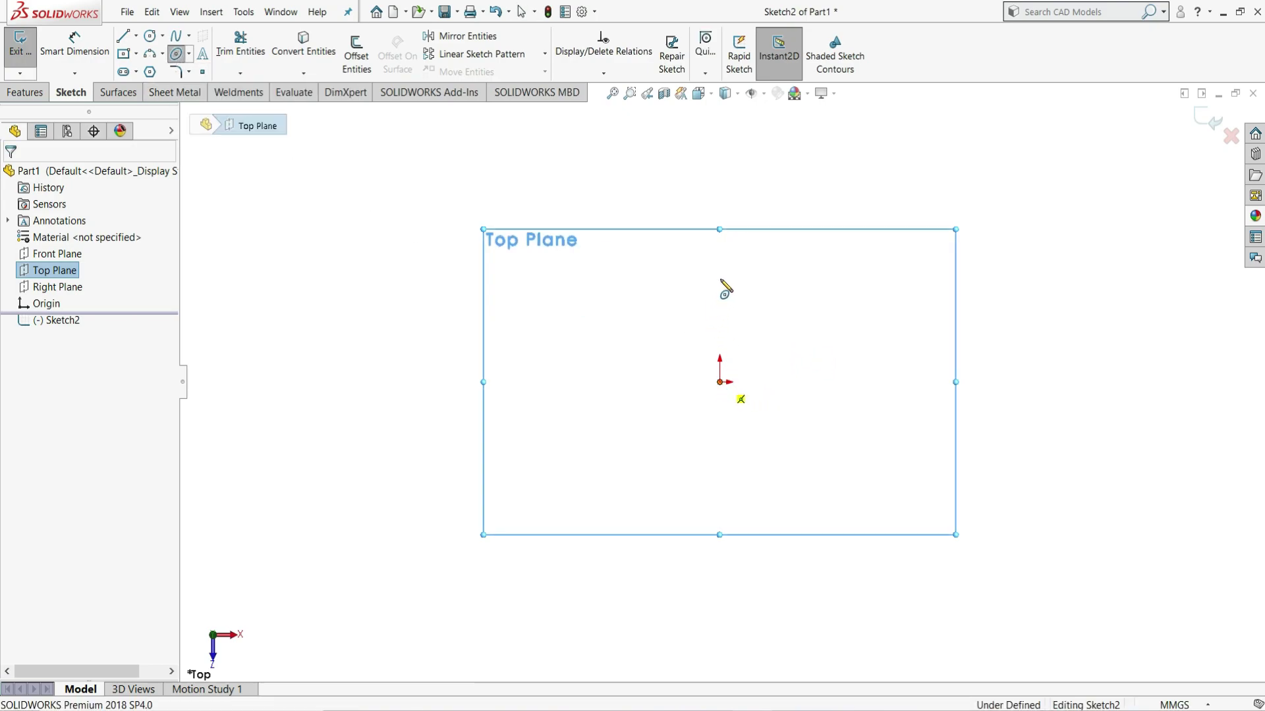
left_click(721, 222)
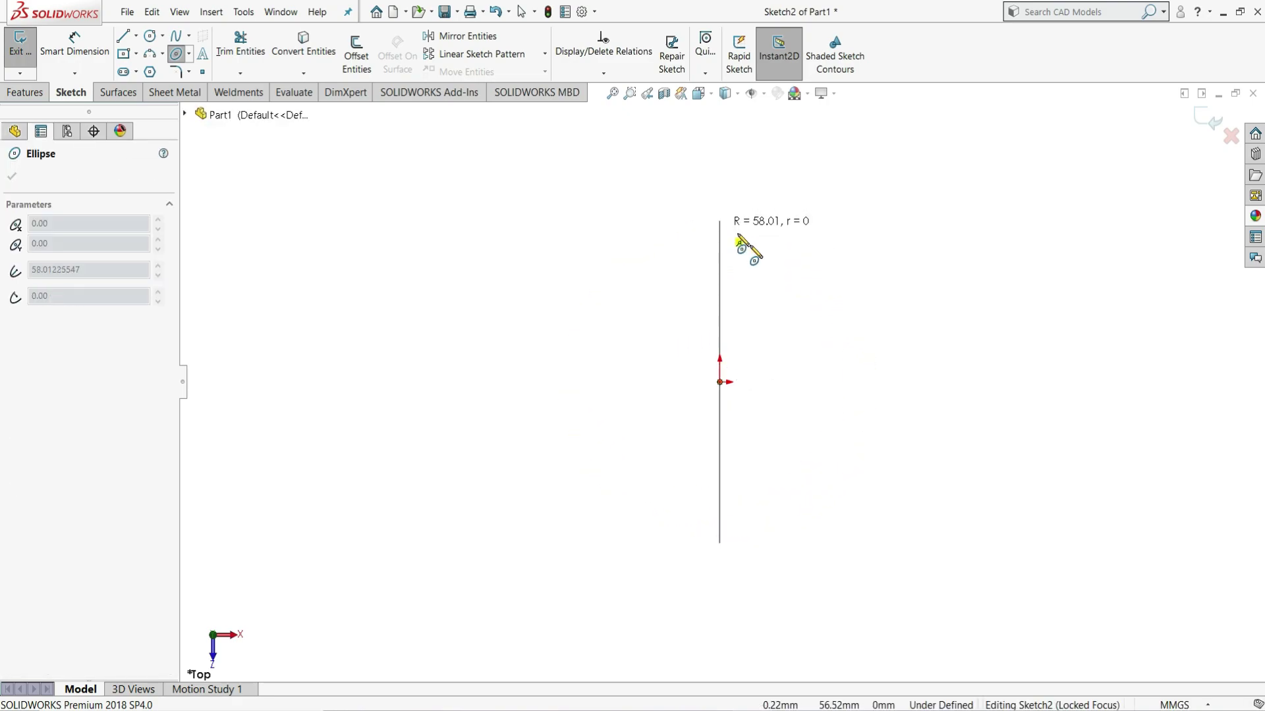
left_click(811, 302)
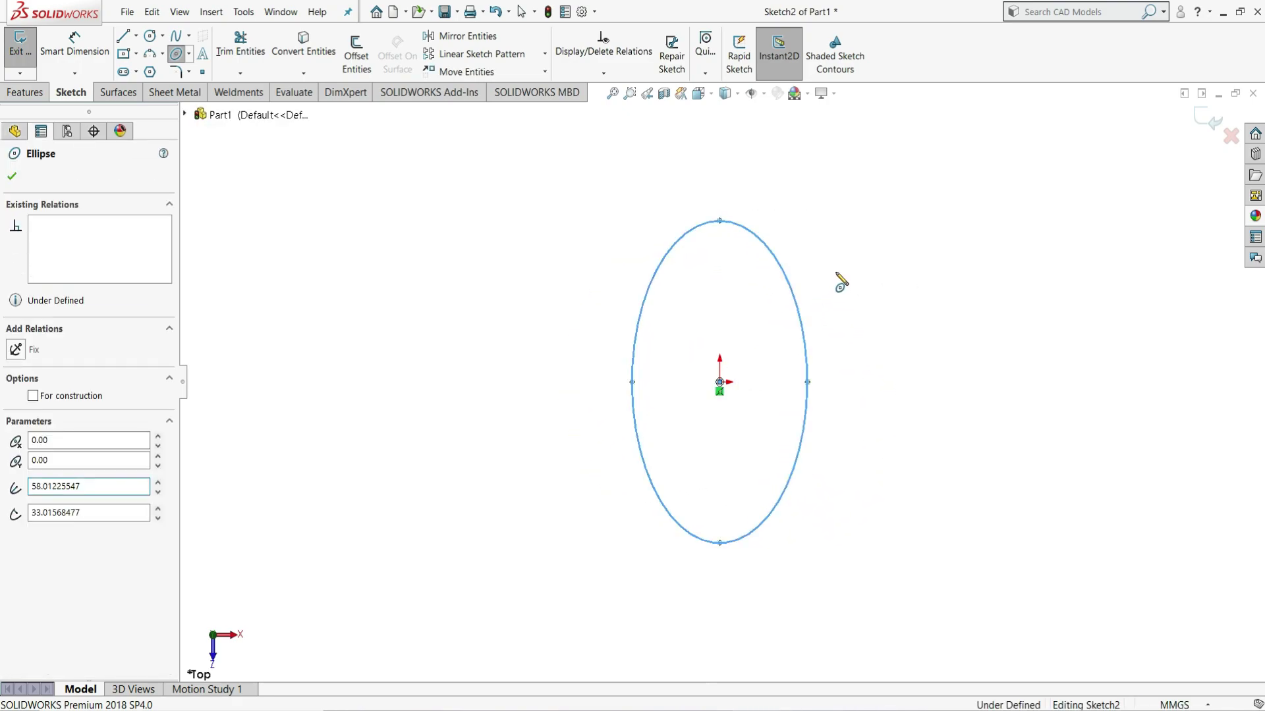
right_click(838, 282)
left_click(847, 290)
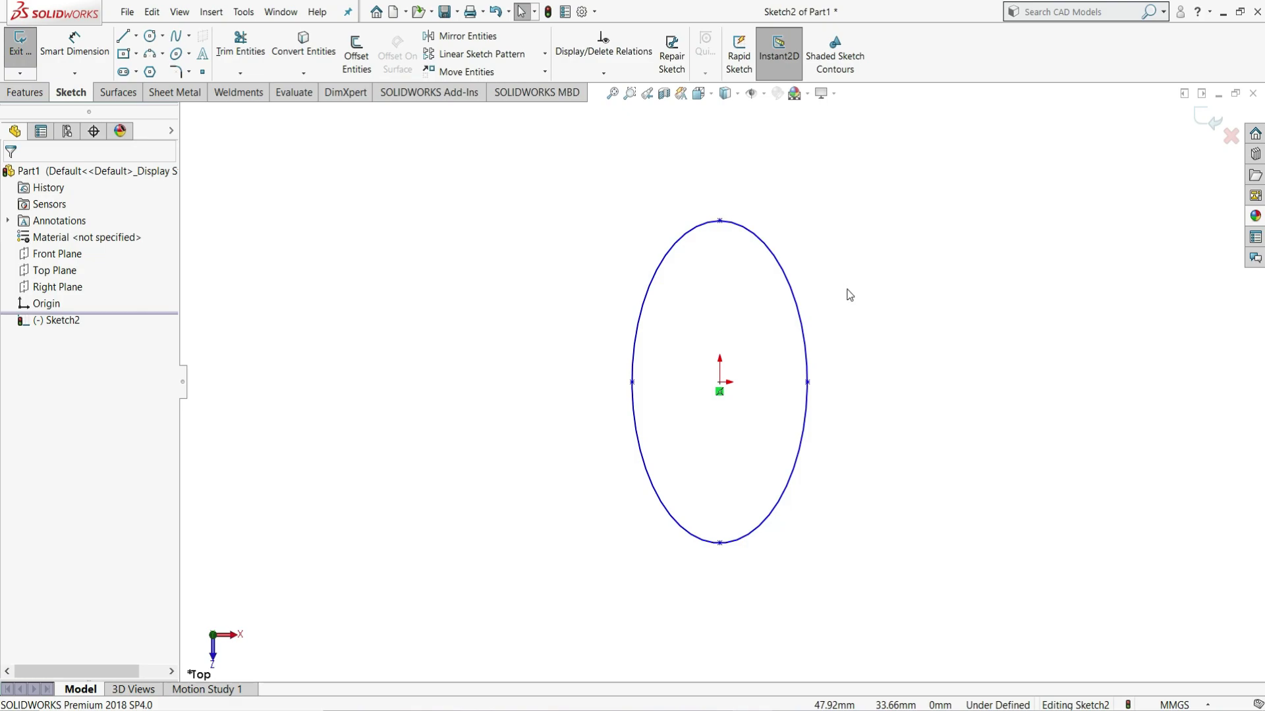
- Dimension the ellipse 300 mm tall and 200 mm wide
left_click(65, 45)
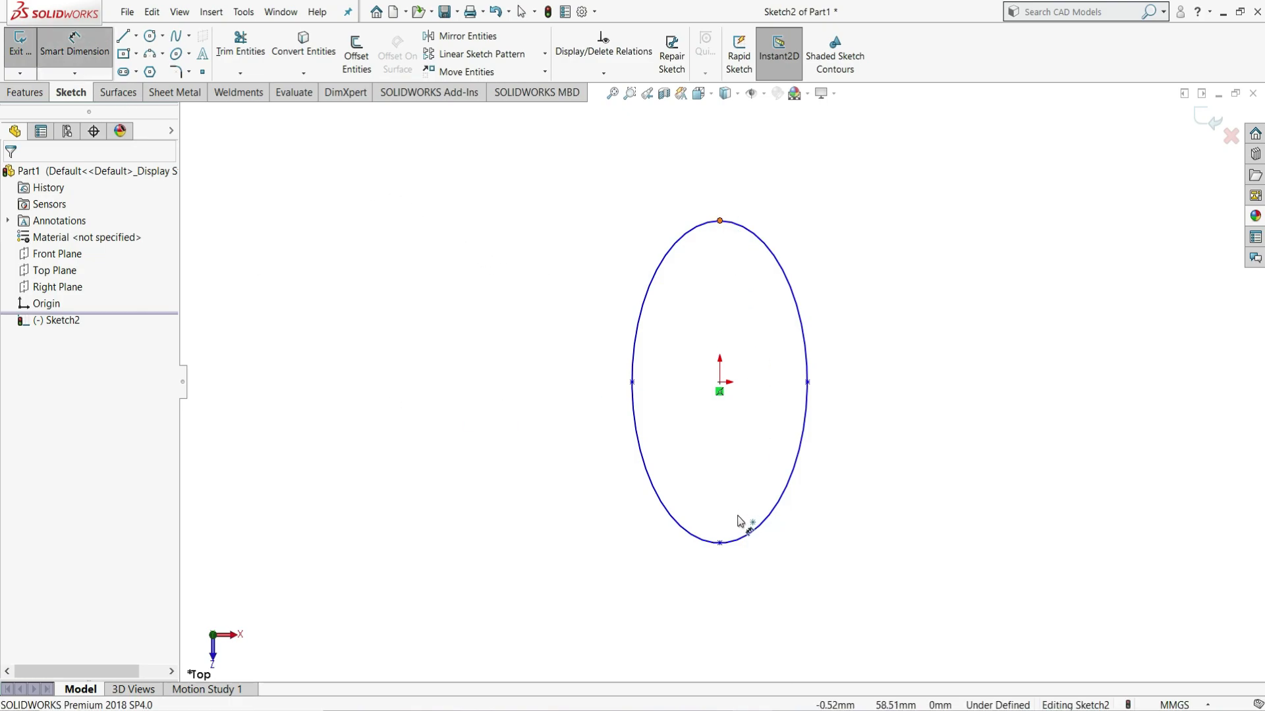
left_click(720, 542)
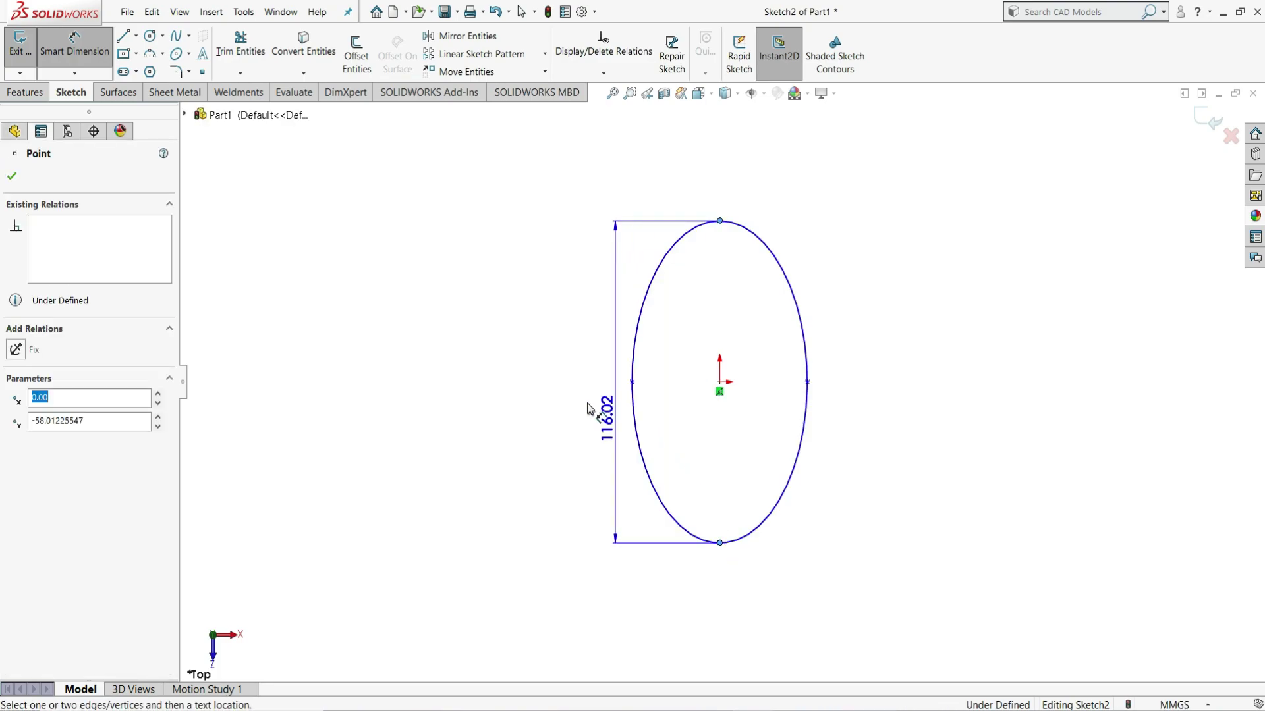
left_click(590, 412)
left_click(591, 412)
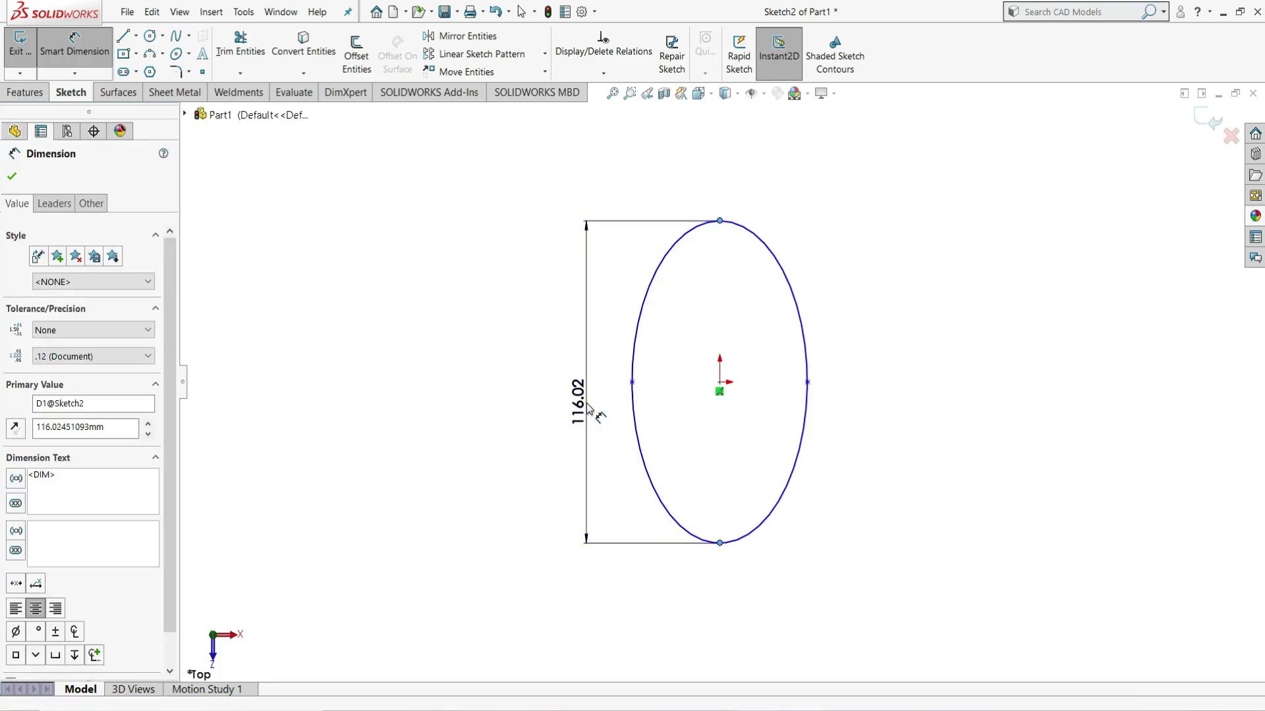
type("300")
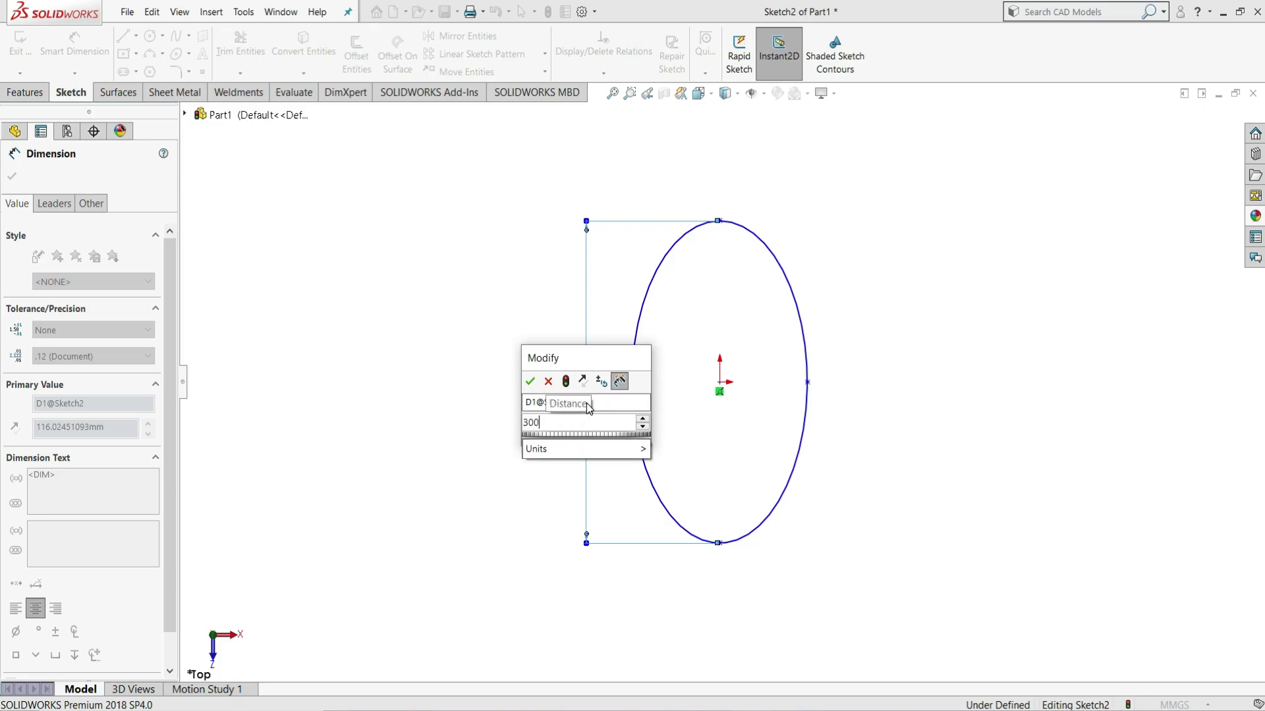
key("Return")
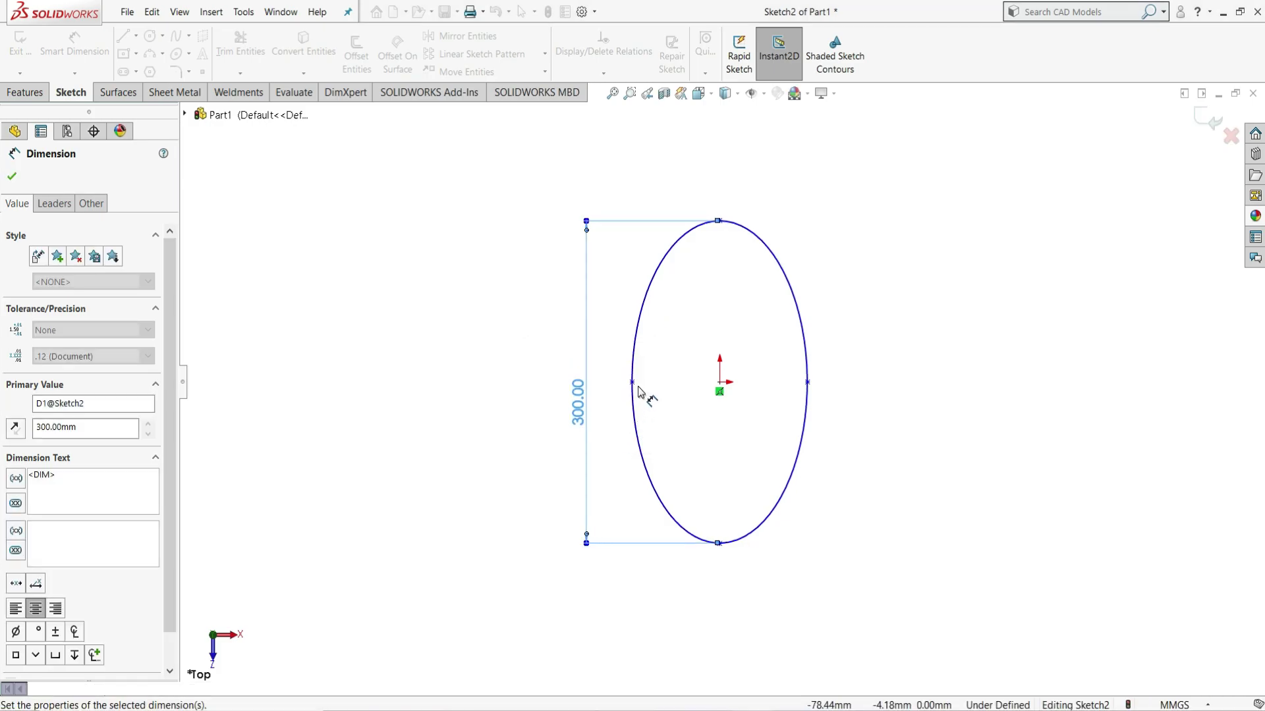
left_click(807, 382)
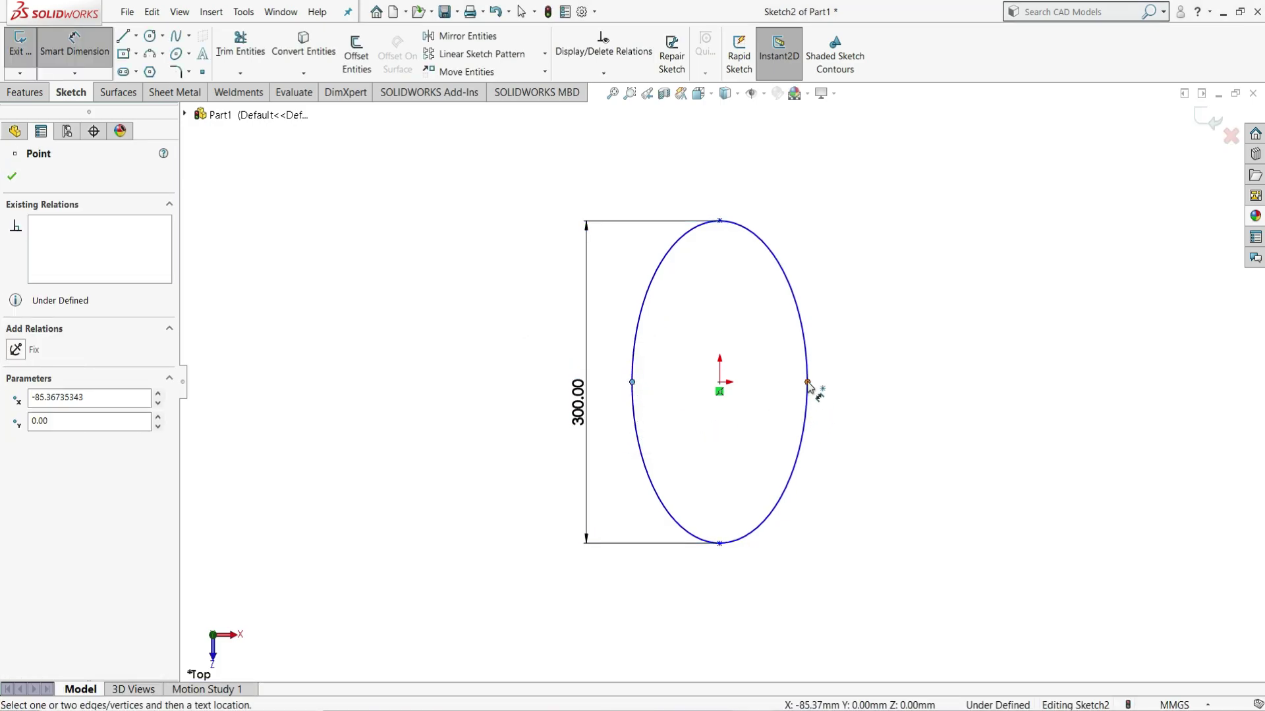
left_click(756, 426)
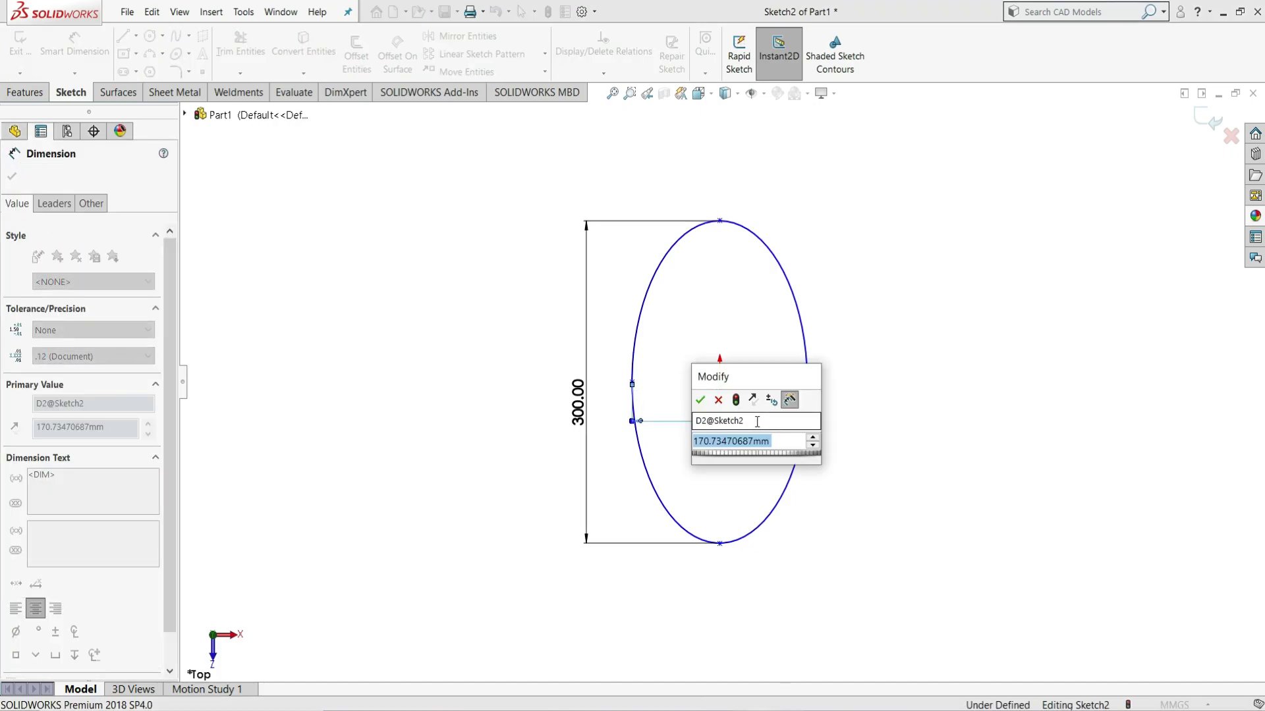
type("200")
key("Return")
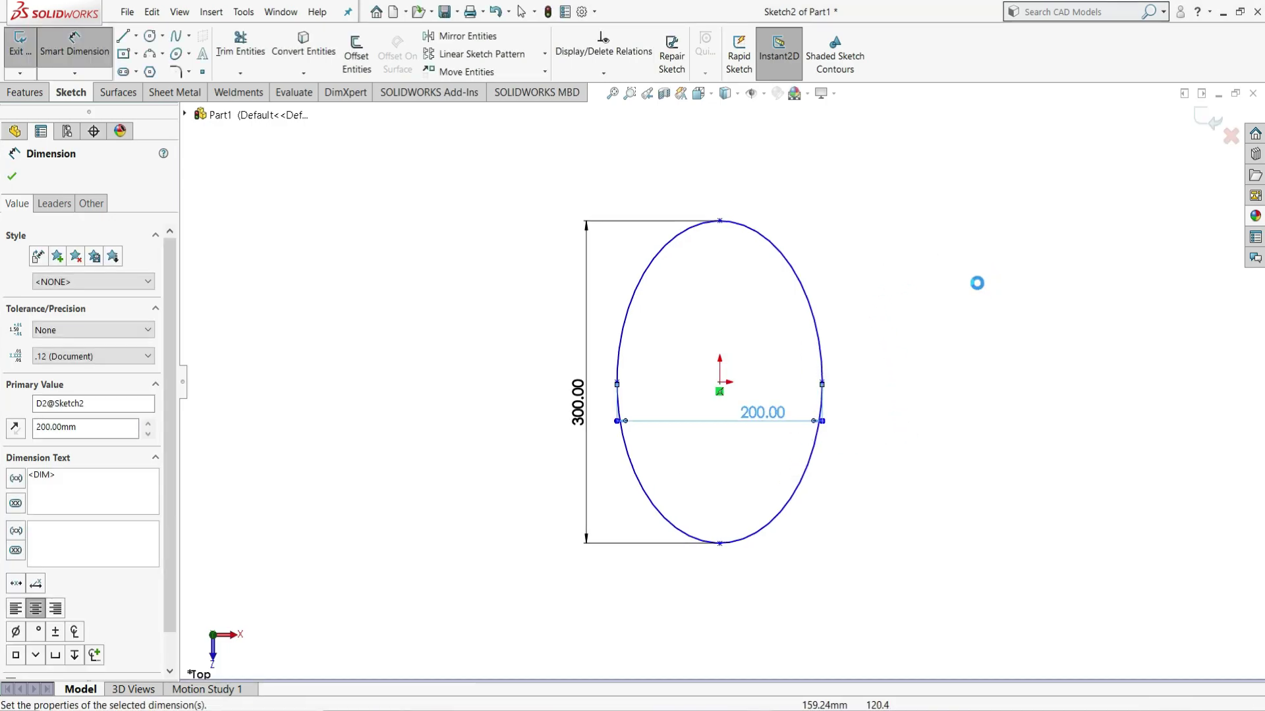
right_click(886, 256)
left_click(959, 299)
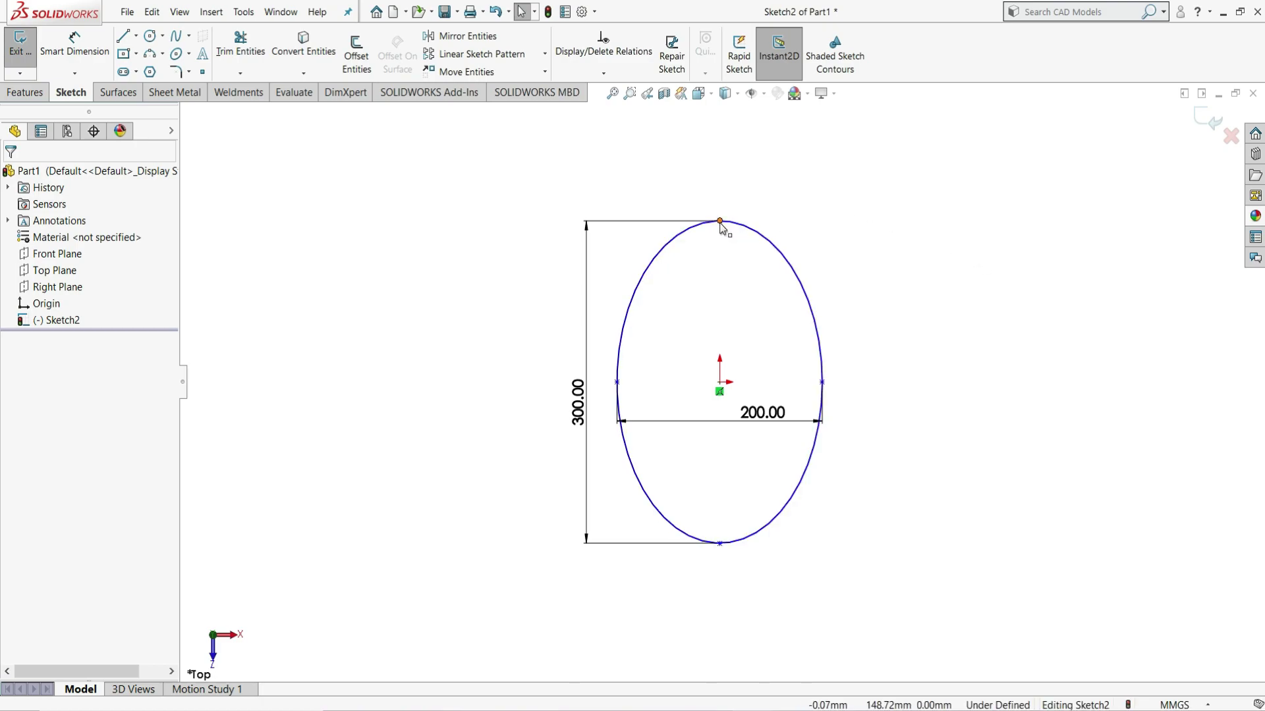
- Add a Vertical relation between the ellipse centre and top point, and move the 200 dimension above
left_click(720, 388, "ctrl")
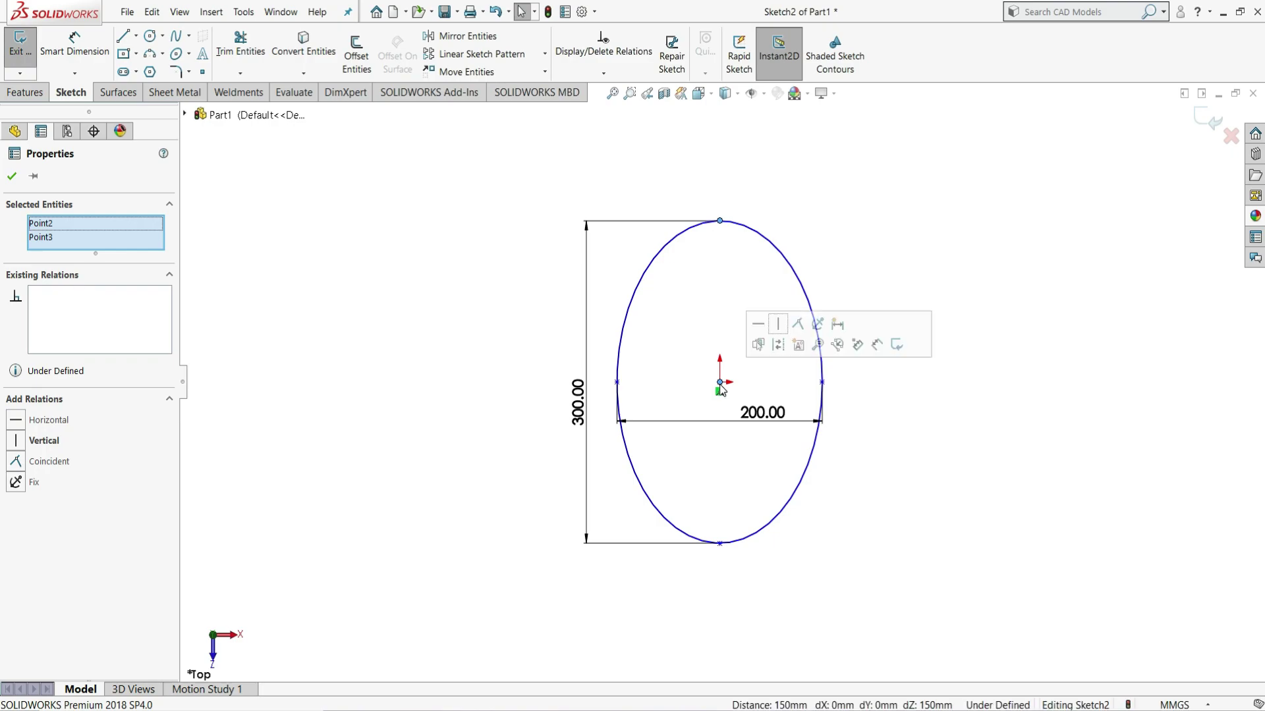
left_click(777, 323)
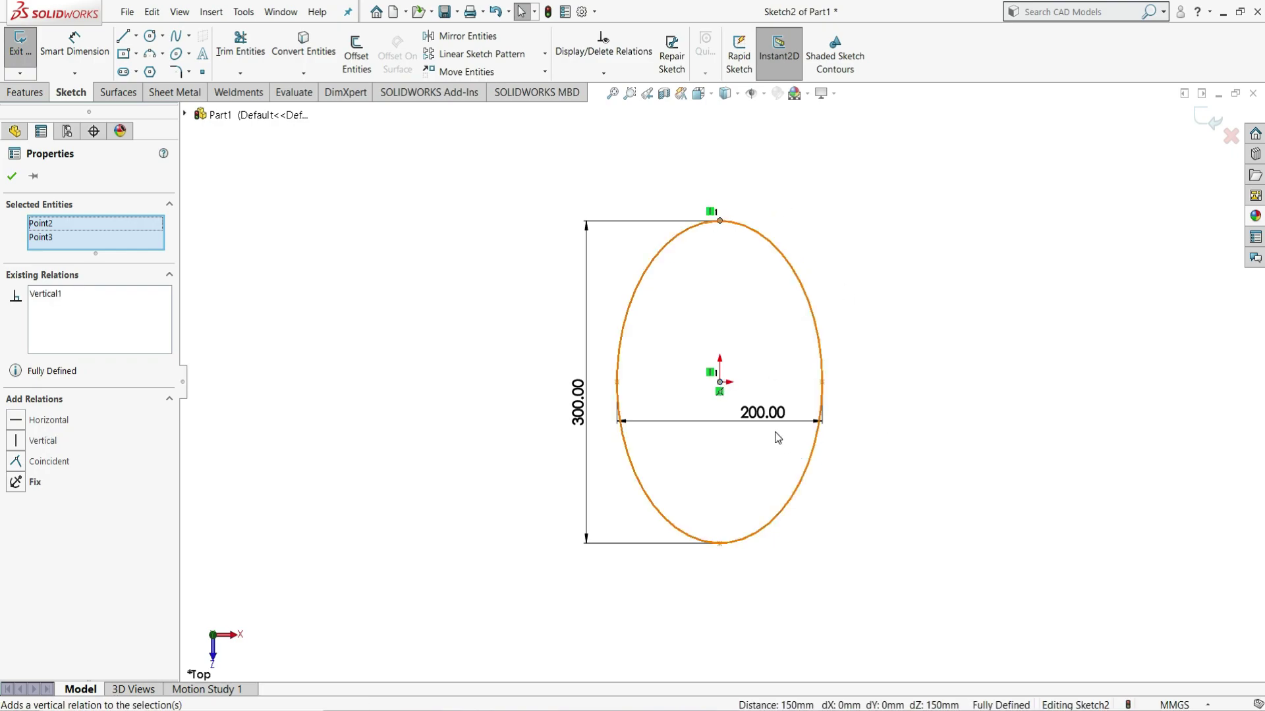
left_click_drag(768, 428, 728, 182)
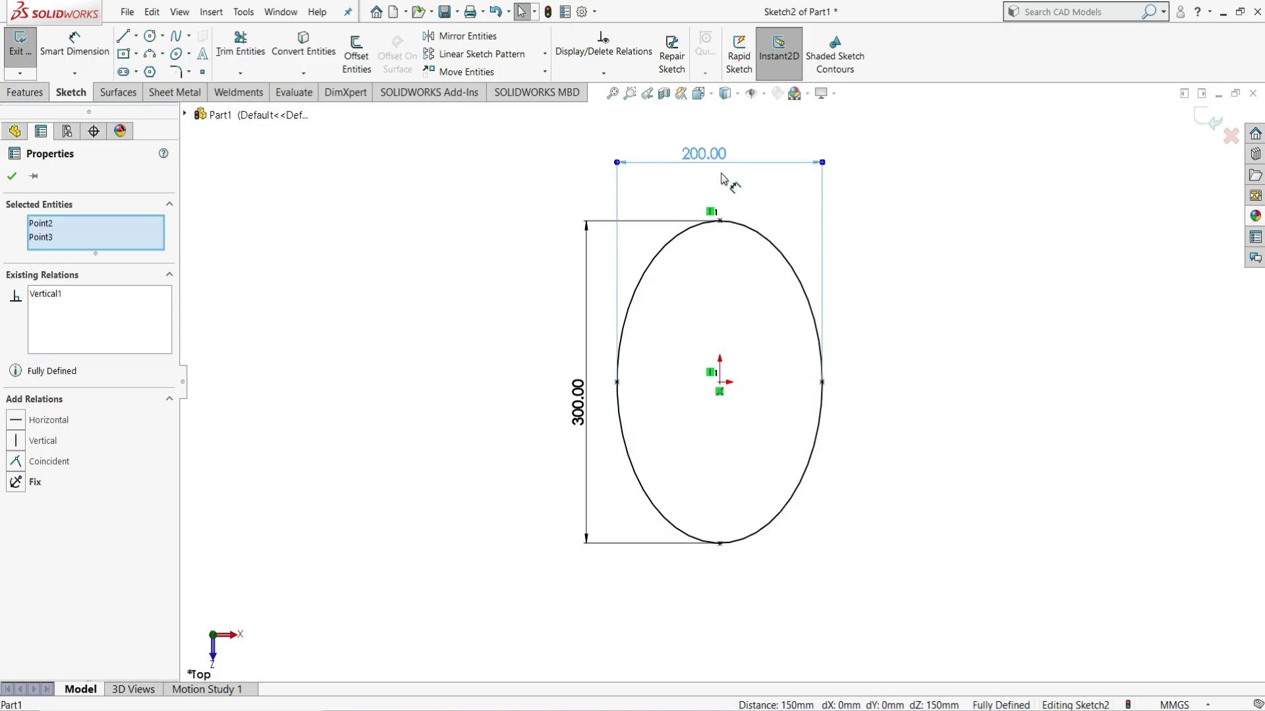
left_click(909, 224)
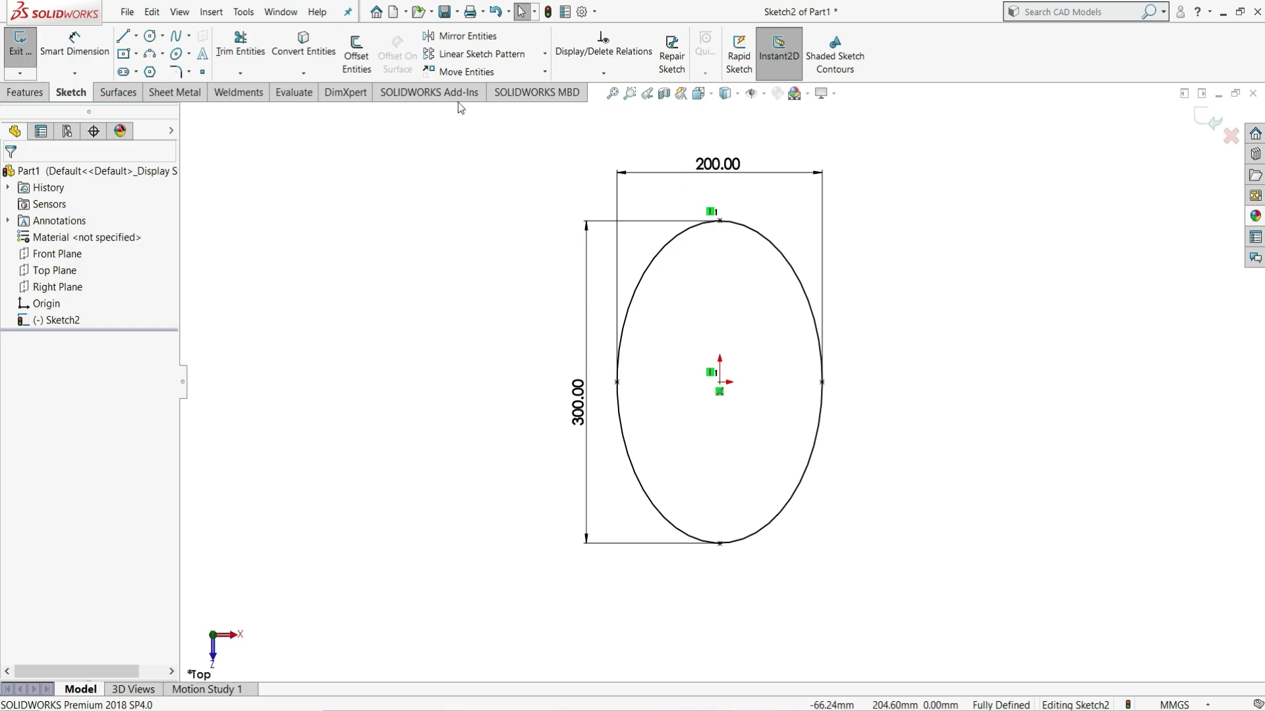
- Close the ellipse sketch and start a new sketch on the Front Plane
left_click(13, 45)
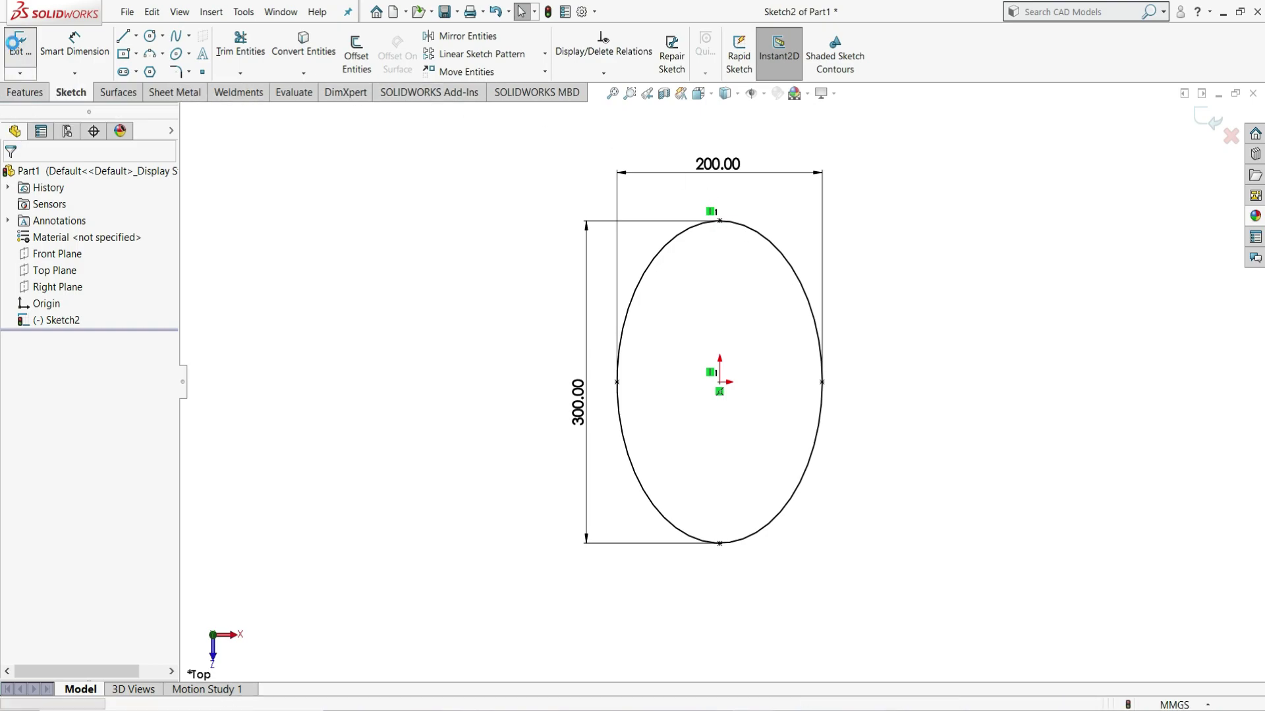
left_click(328, 286)
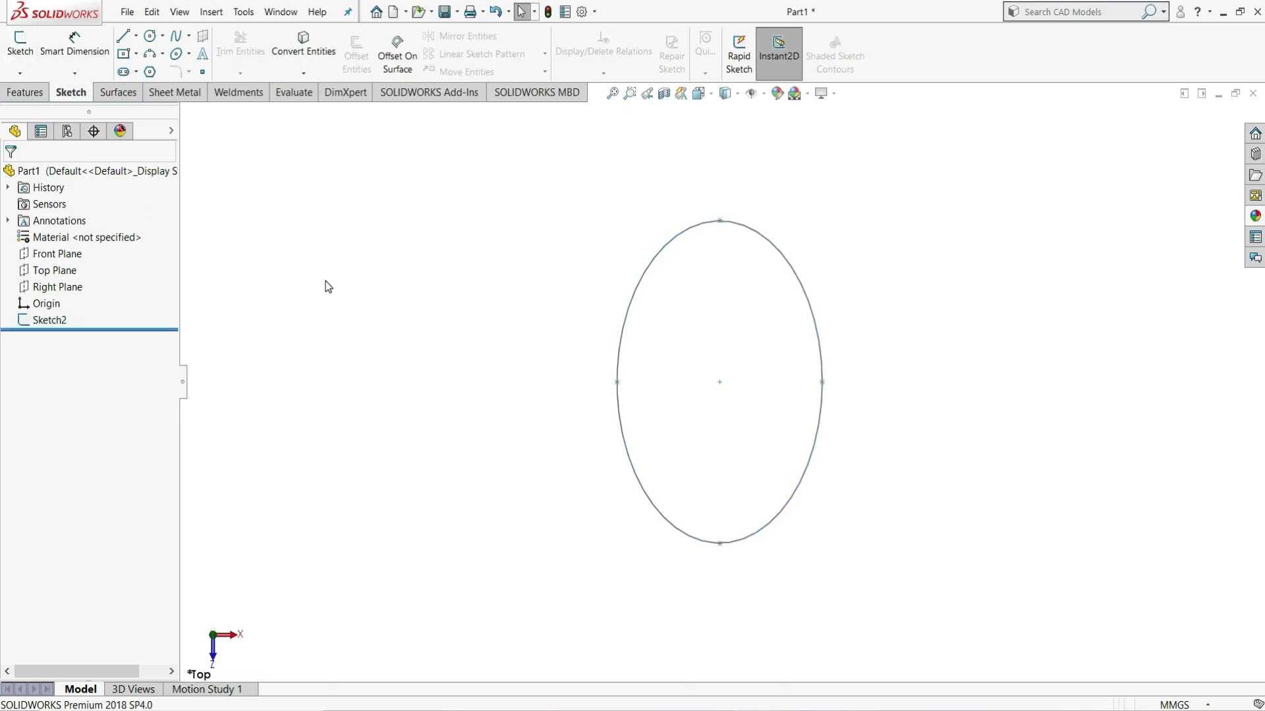
left_click(46, 255)
left_click(56, 232)
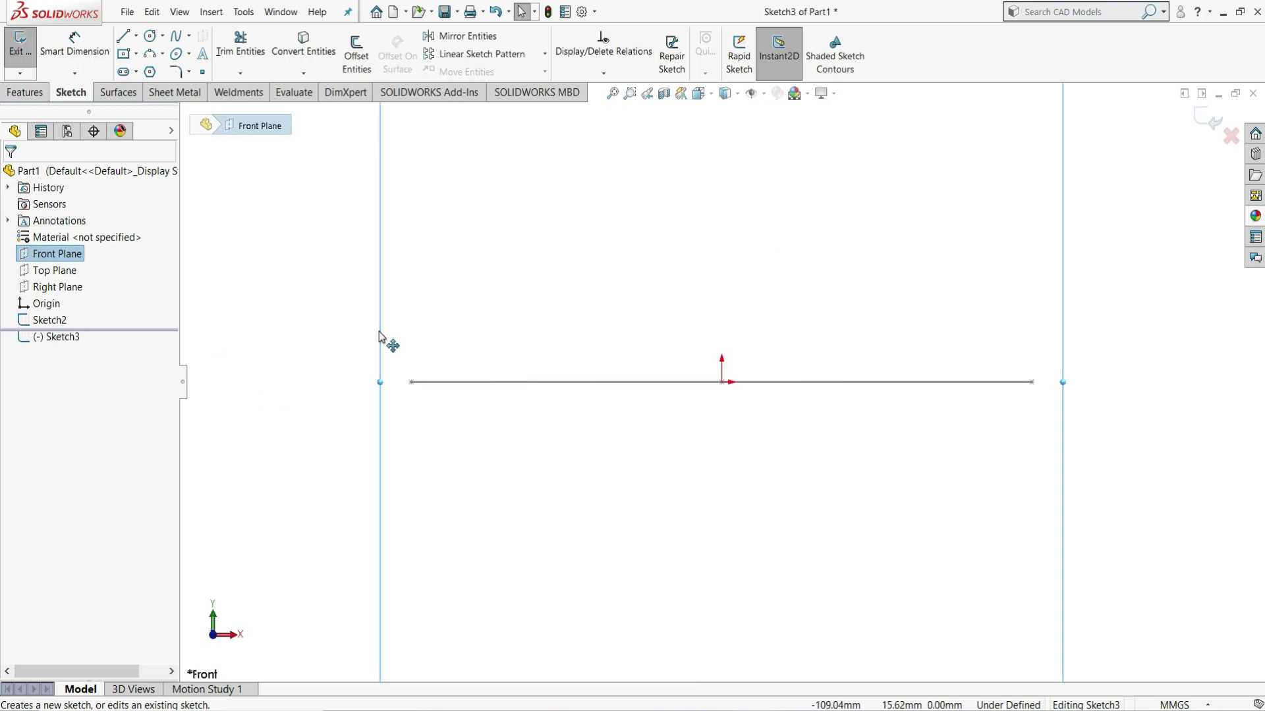
- Draw a small upright ellipse centred on the frame's left edge, viewed from the front
left_click(174, 55)
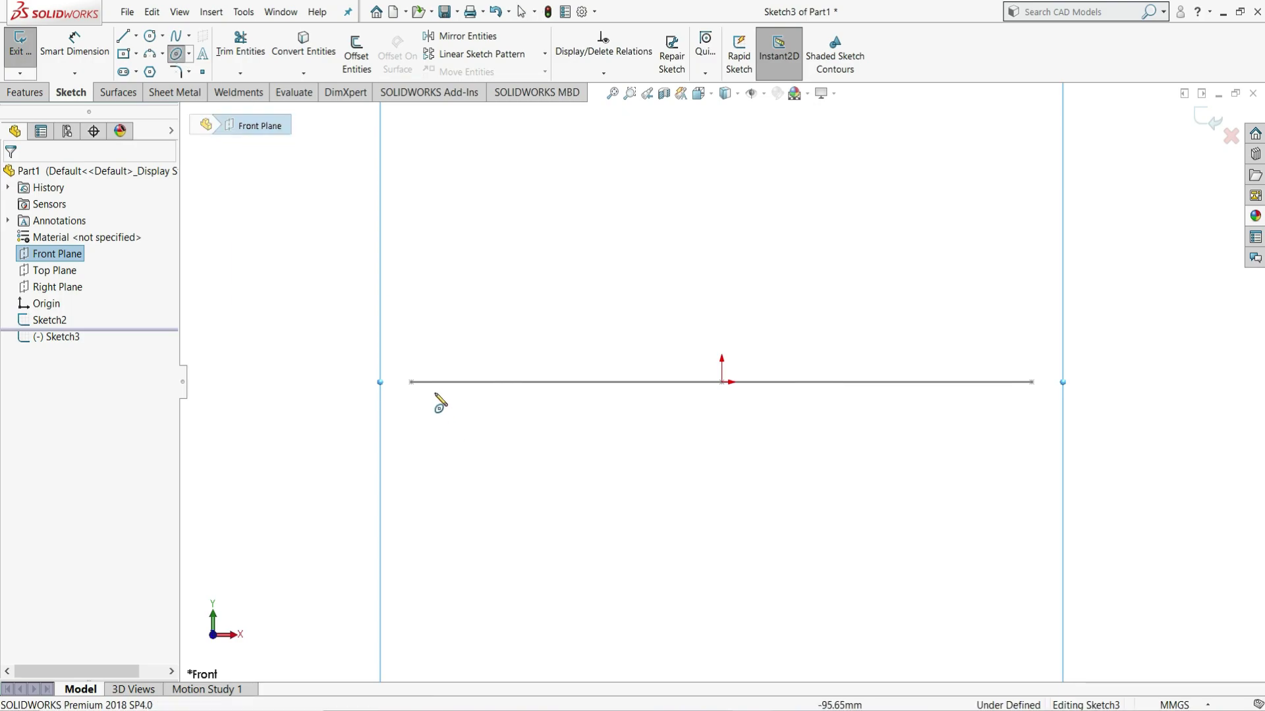
mouse_move(514, 270)
middle_mouse_down()
mouse_move(521, 299)
mouse_move(461, 388)
middle_mouse_up()
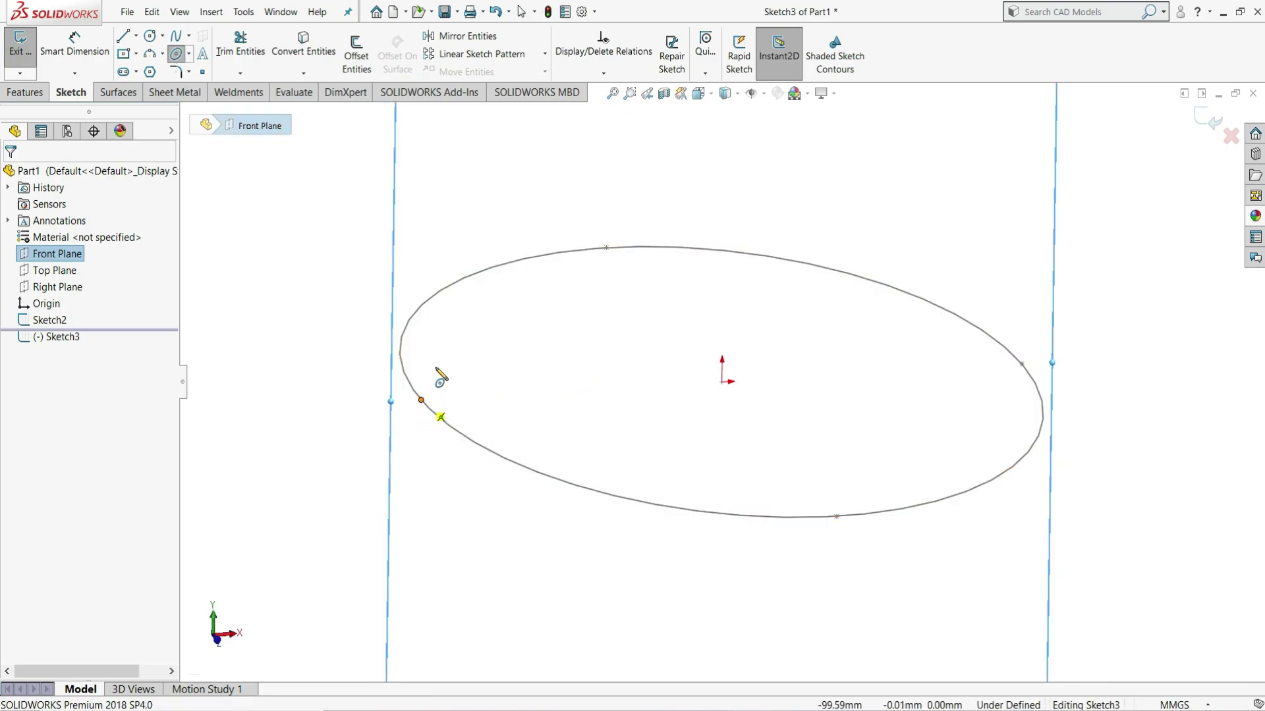
left_click(421, 399)
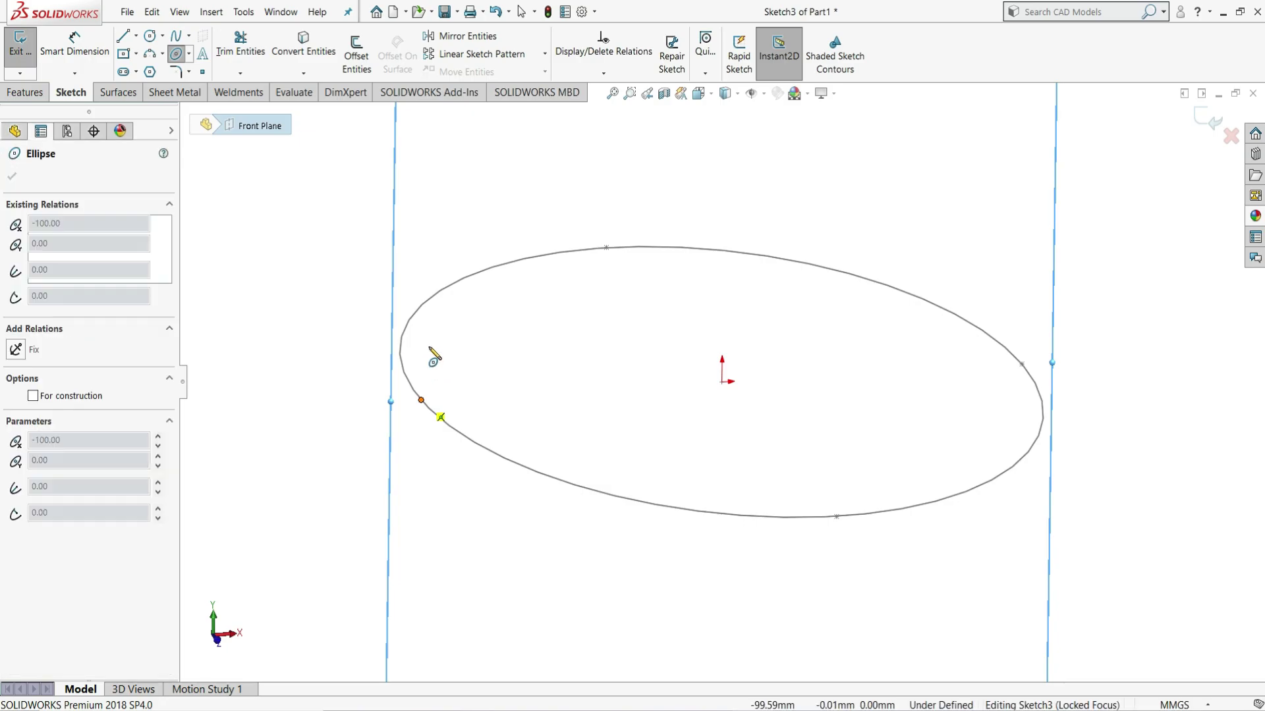
left_click(419, 316)
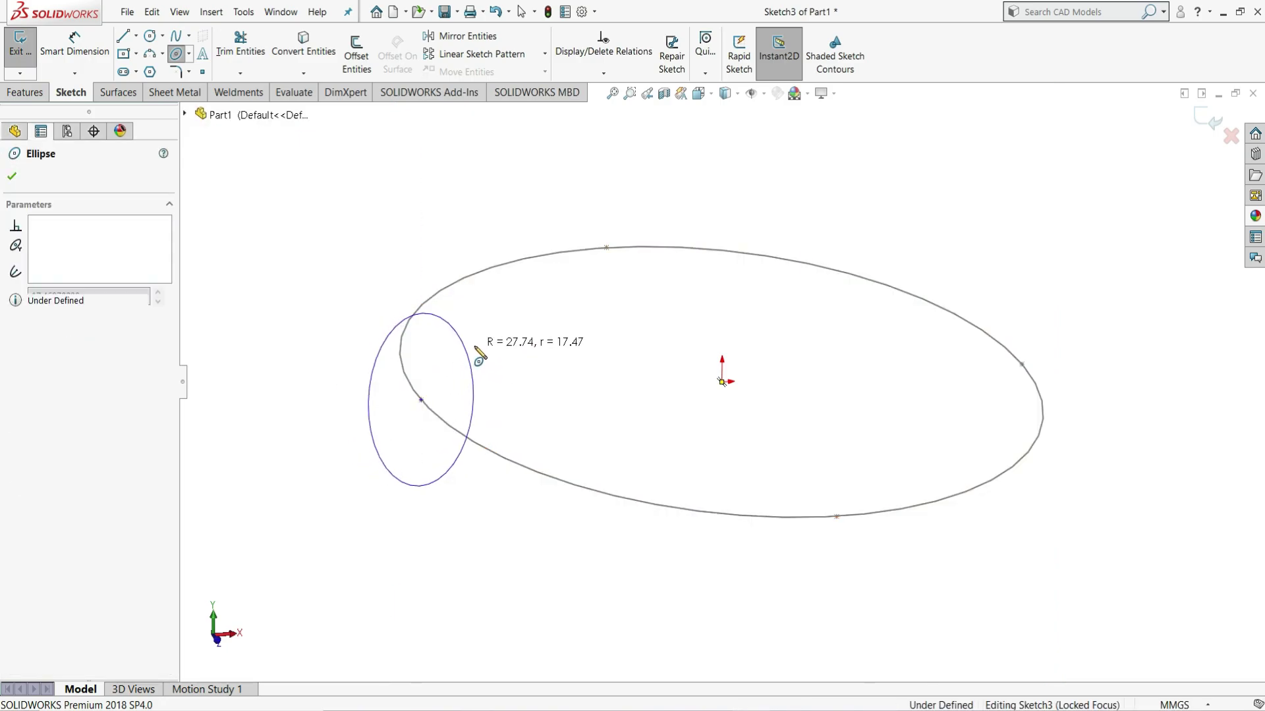
left_click(477, 349)
right_click(478, 351)
left_click(508, 347)
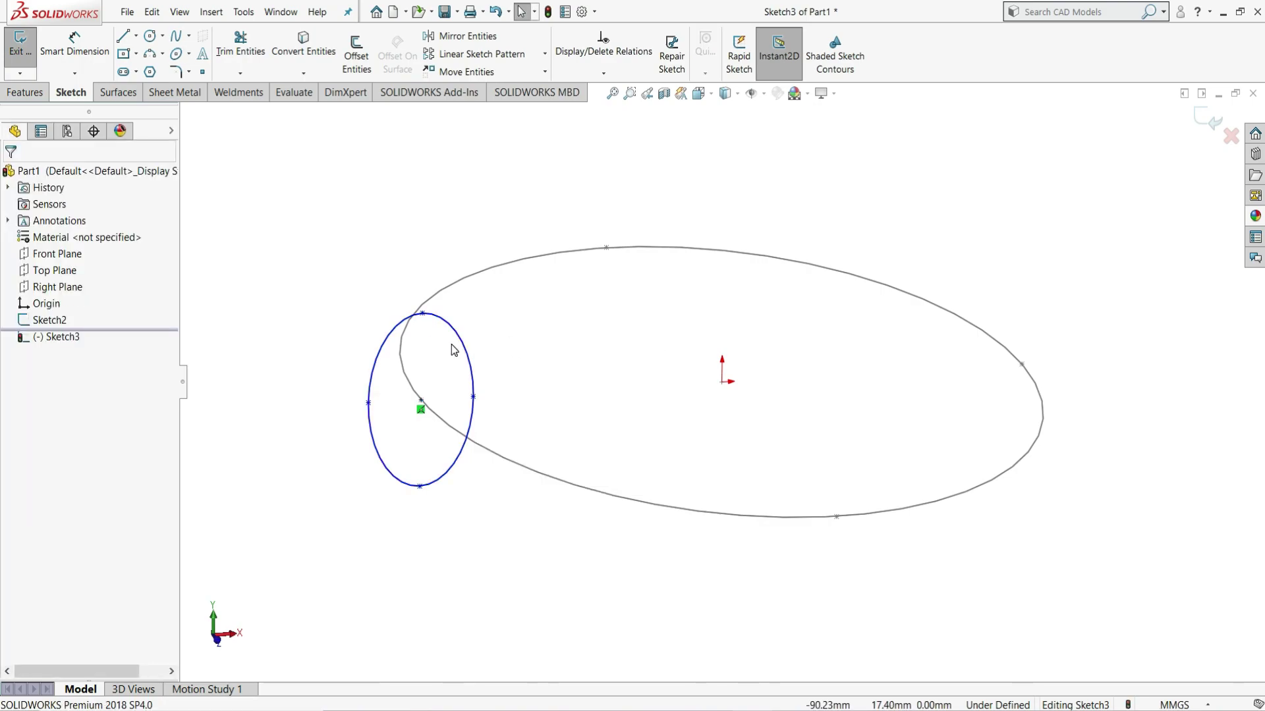
key("ctrl+1")
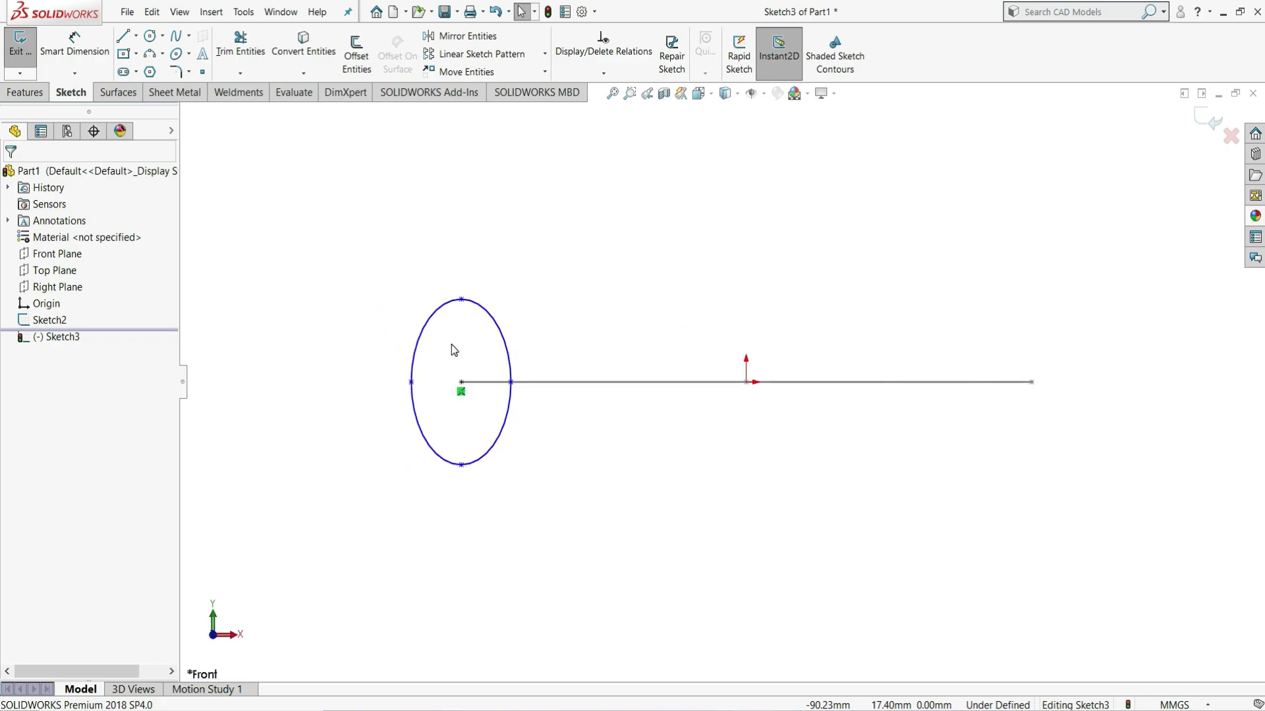
- Dimension the small profile ellipse with a 20 mm height and a 10 mm width
left_click(74, 44)
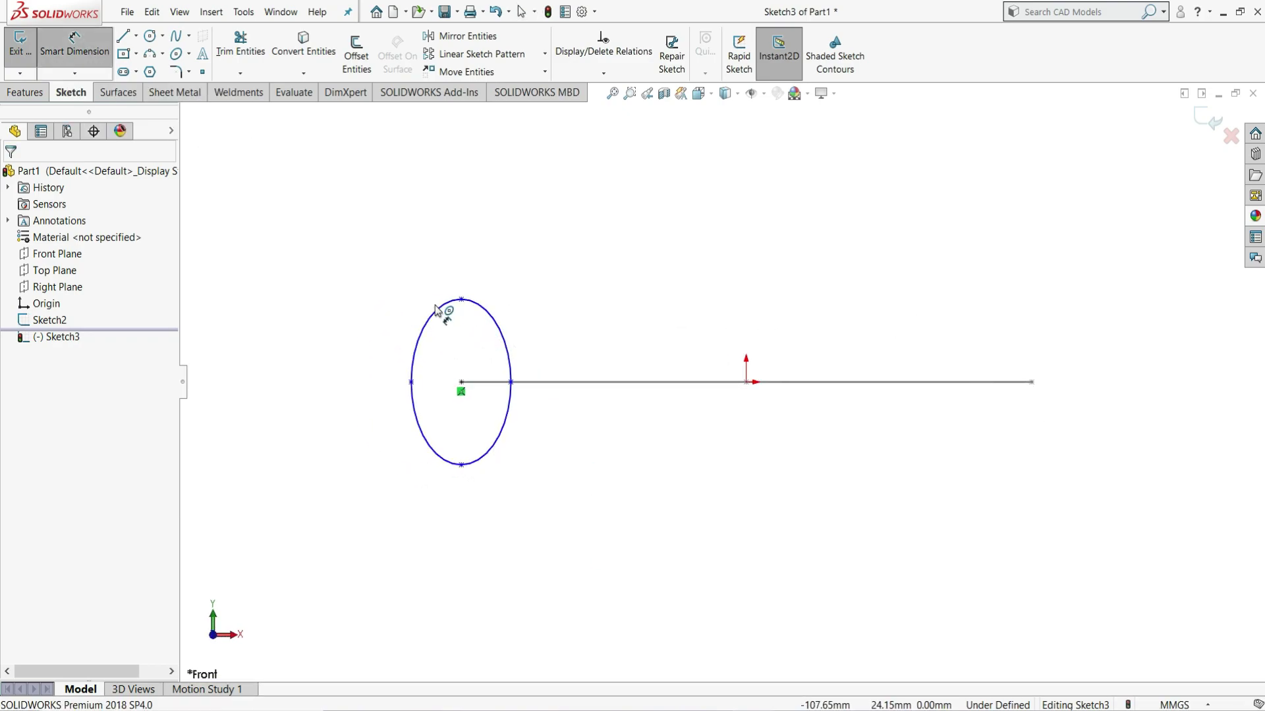
left_click(461, 464)
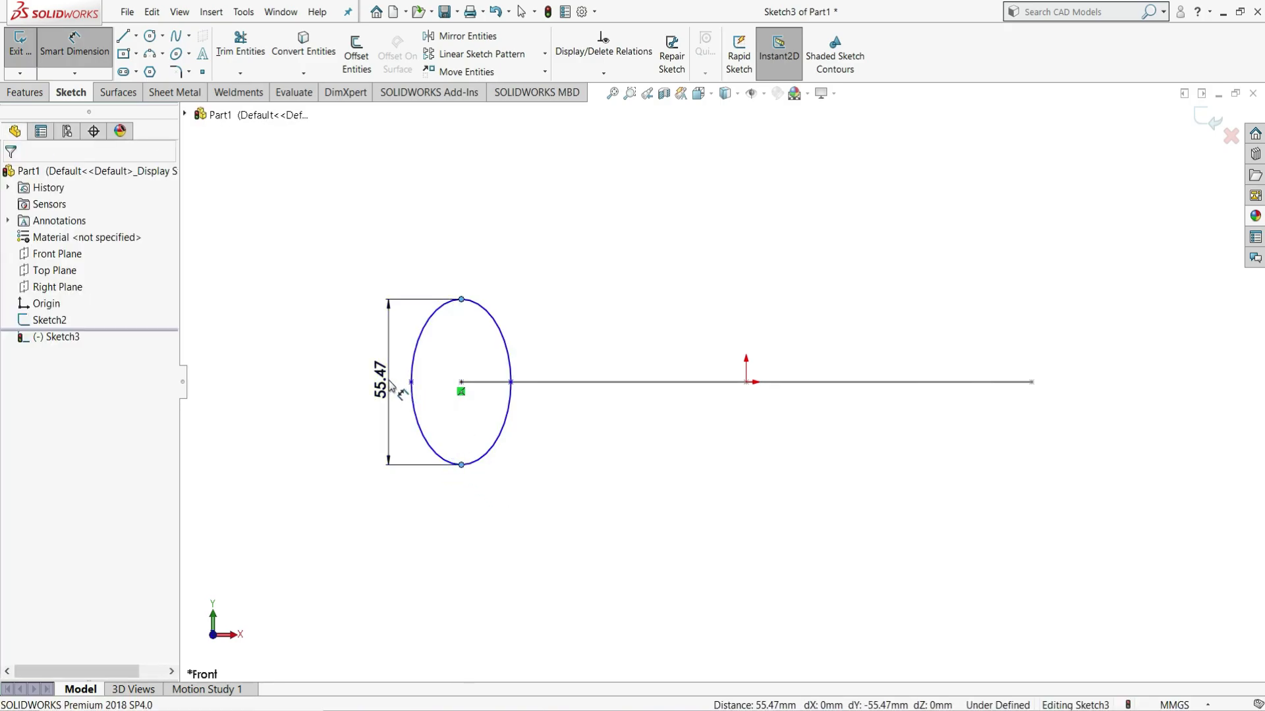
left_click(391, 385)
type("20")
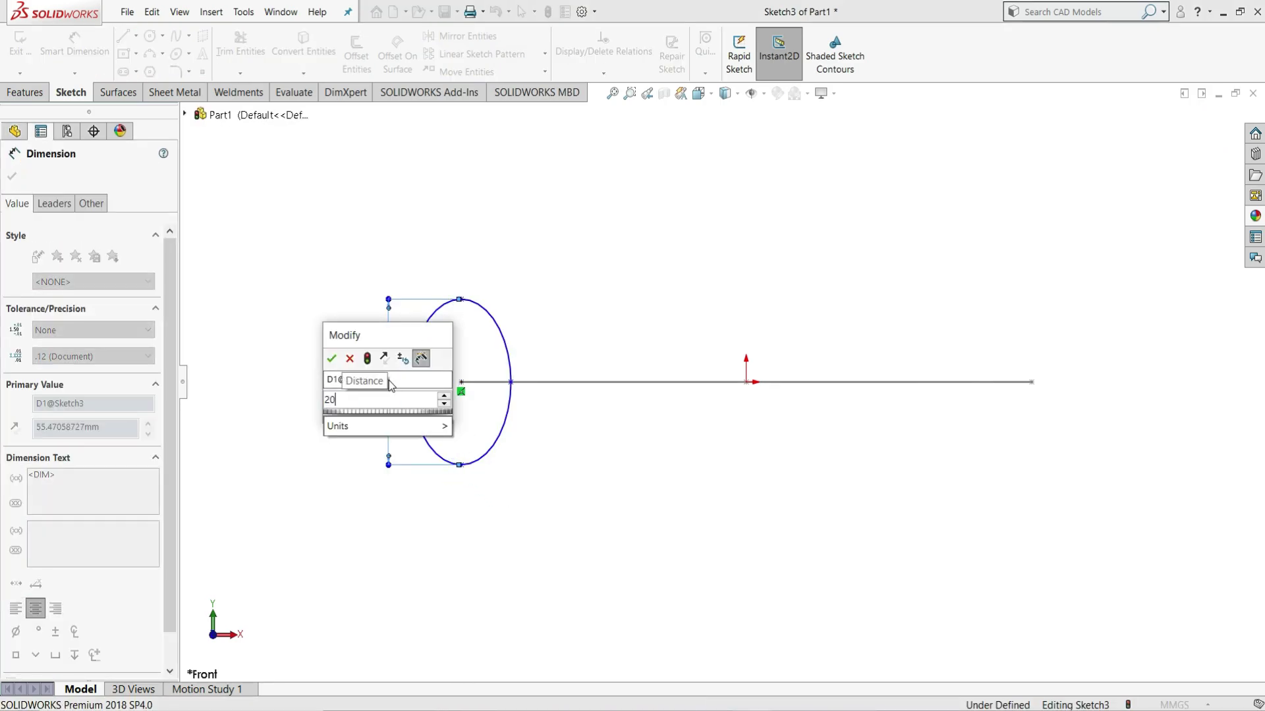
key("Return")
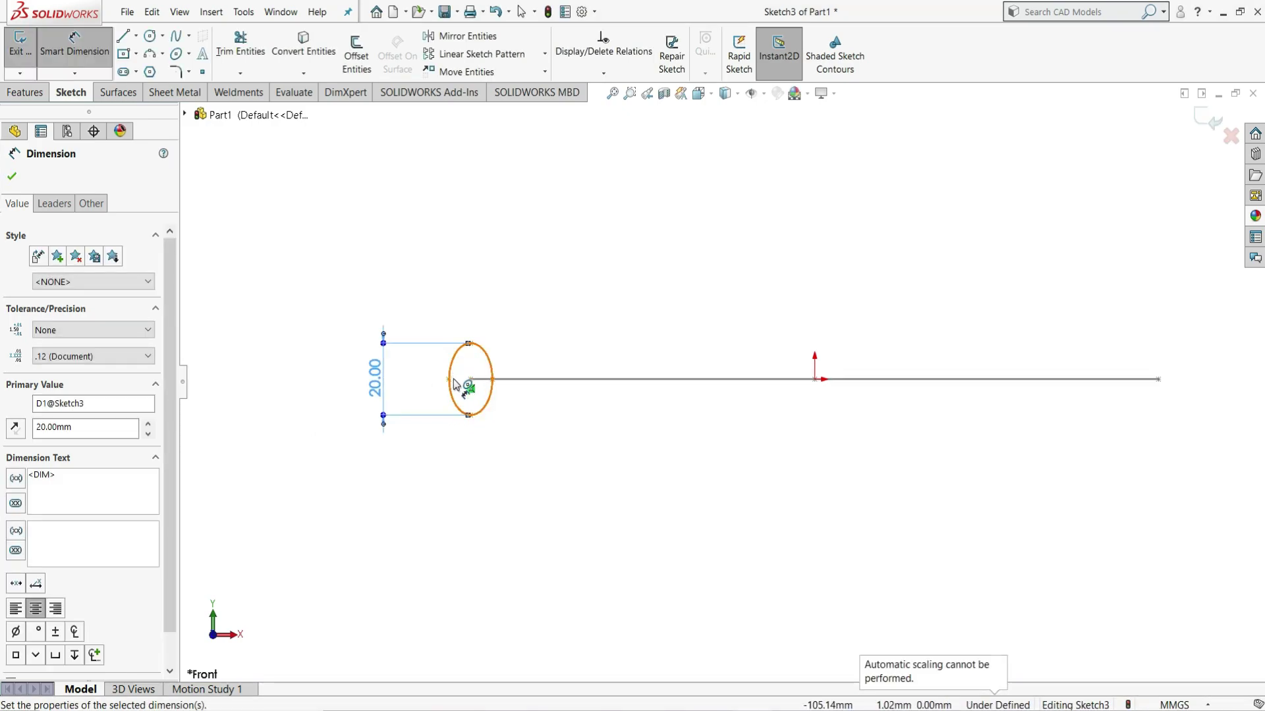
left_click(449, 380)
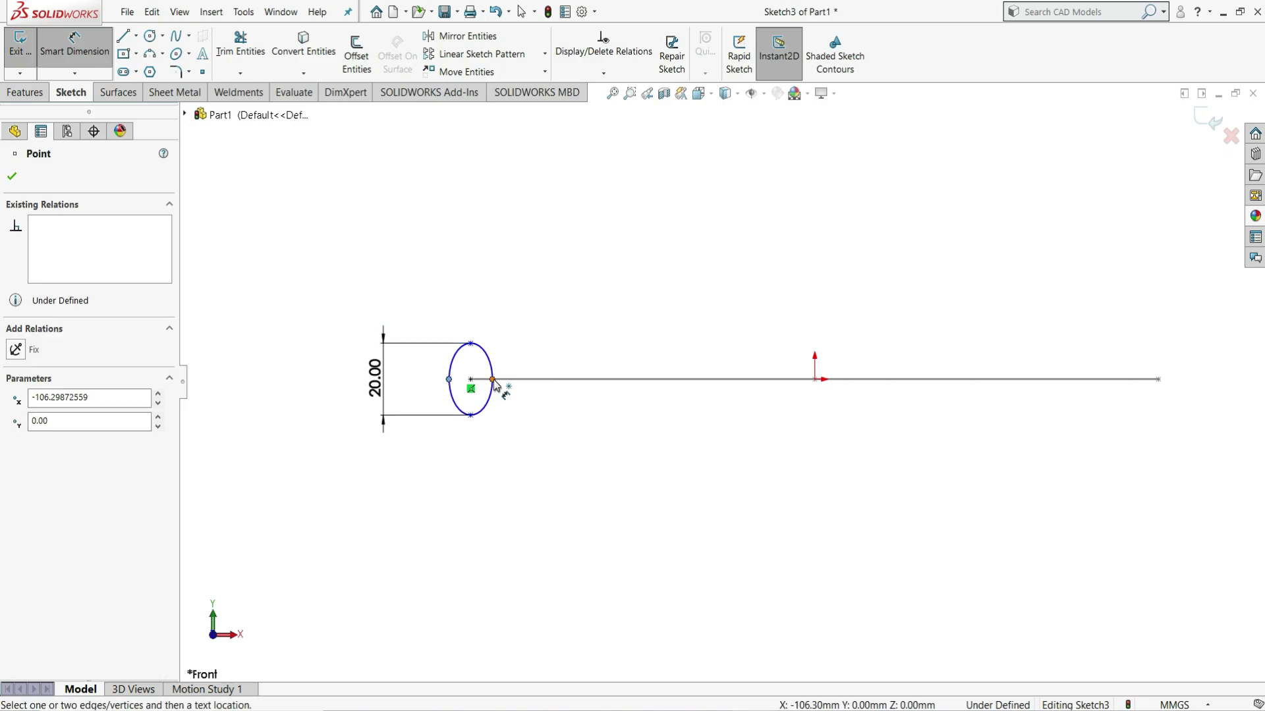
left_click(493, 380)
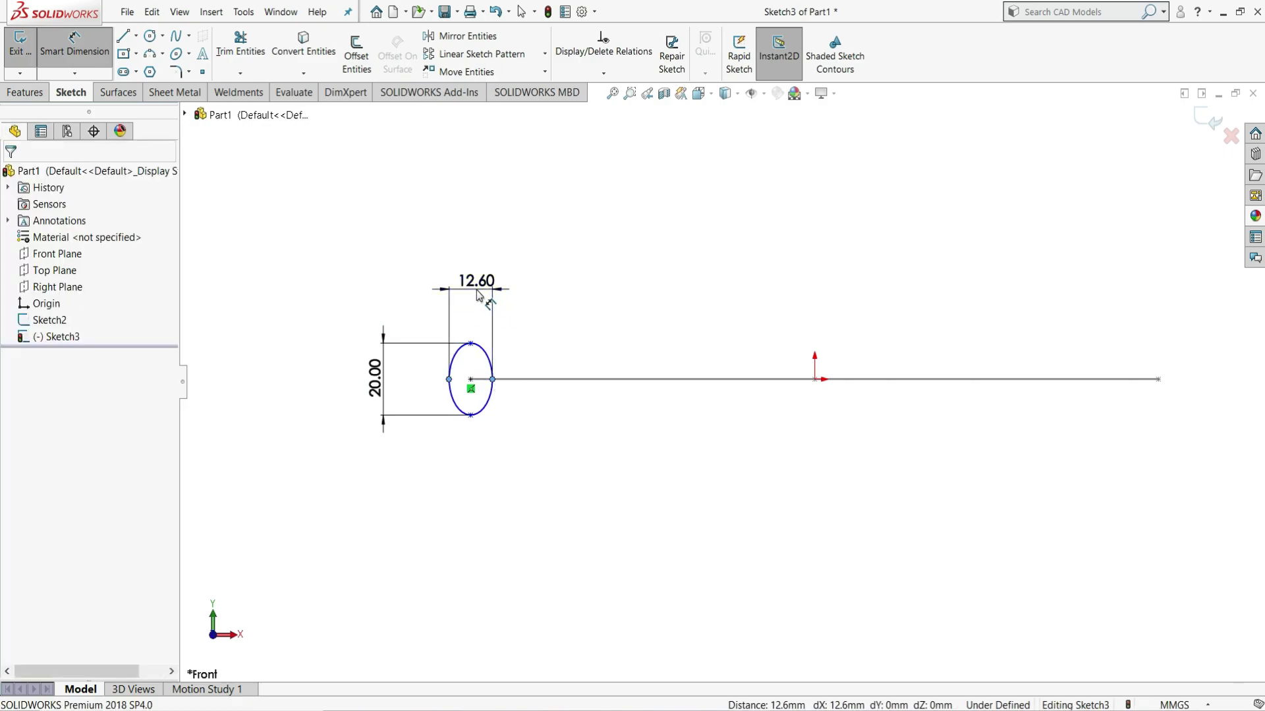
left_click(478, 294)
type("10")
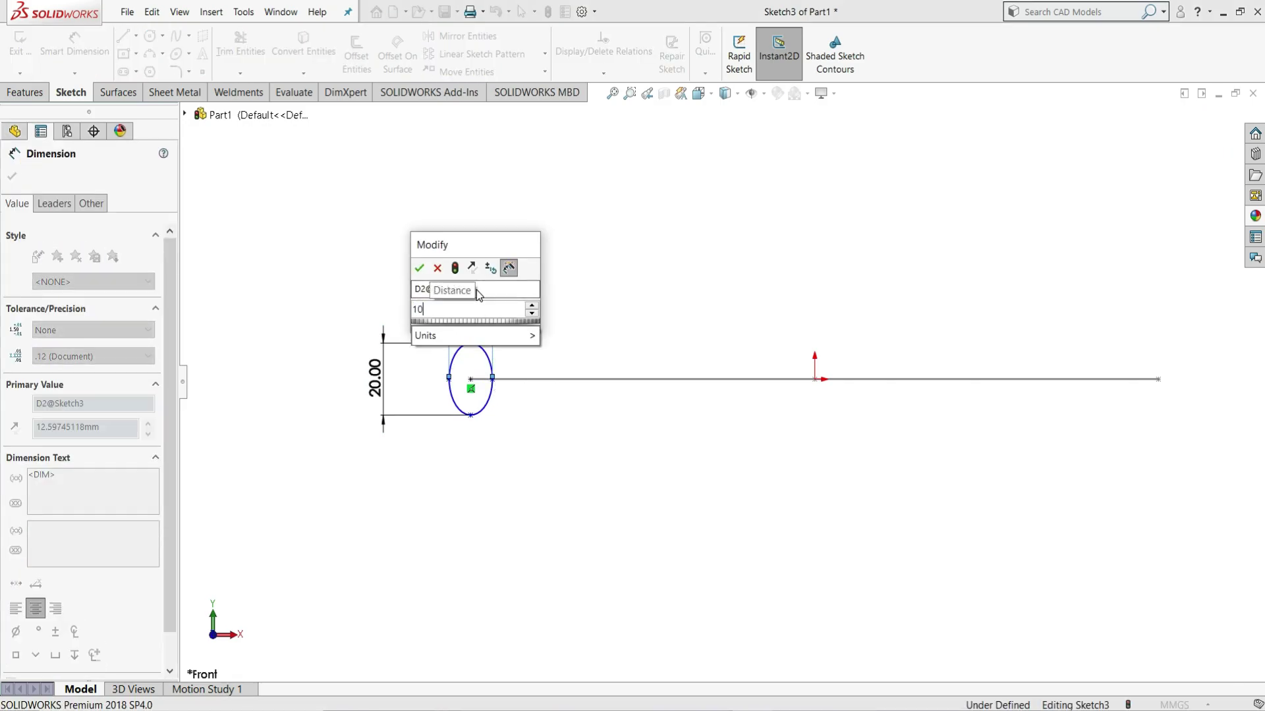
key("Return")
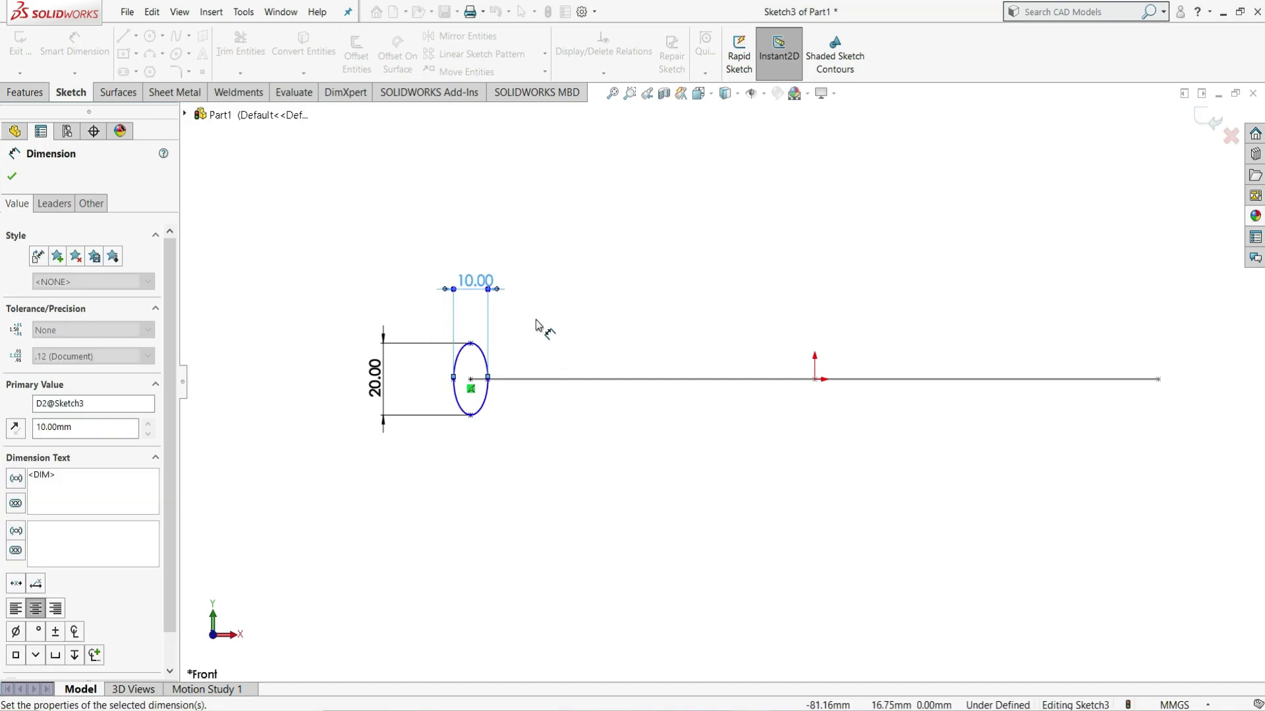
right_click(571, 347)
left_click(574, 369)
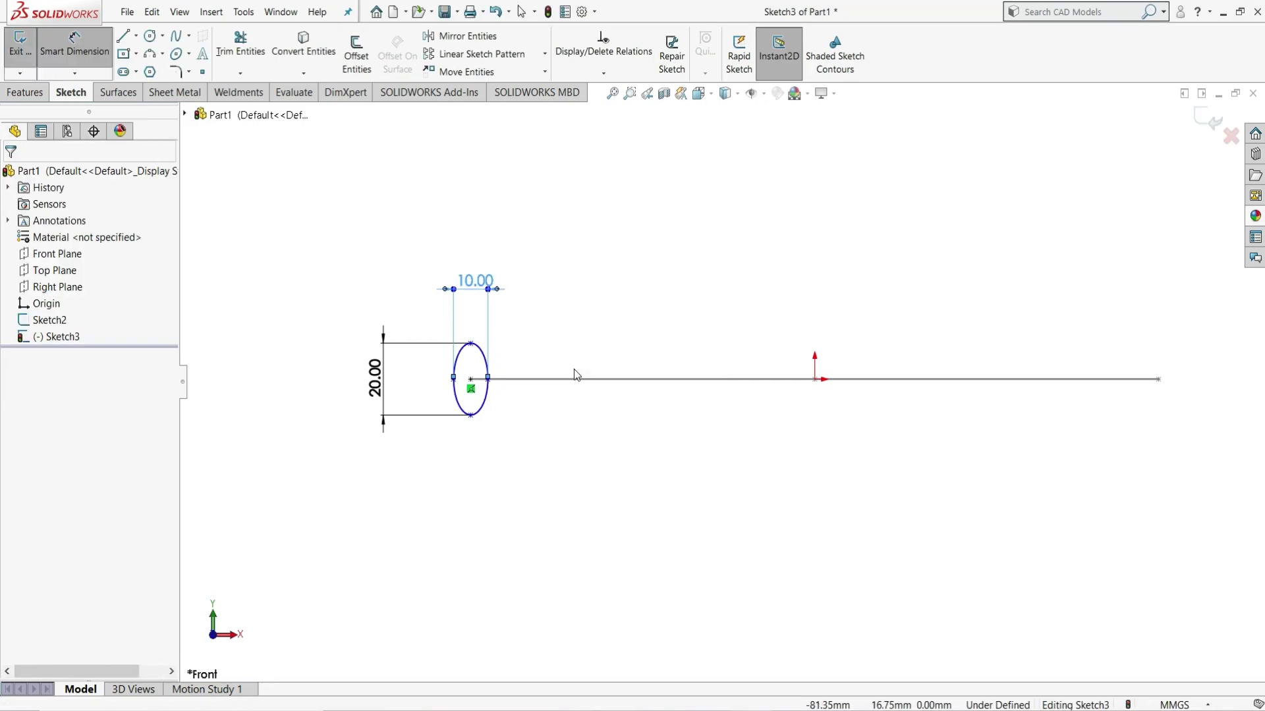
- Add a Vertical relation between the small ellipse's top and centre points
scroll(539, 345, "down", 2)
scroll(537, 350, "down", 2)
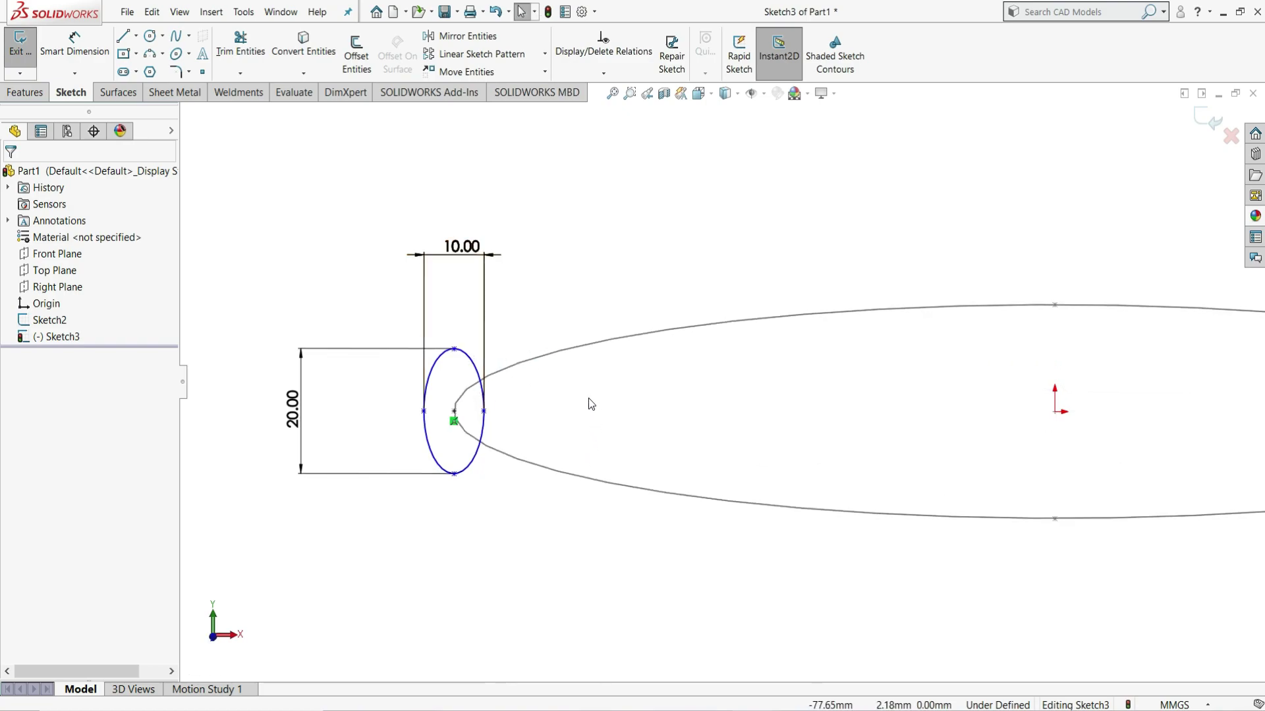
left_click(454, 349)
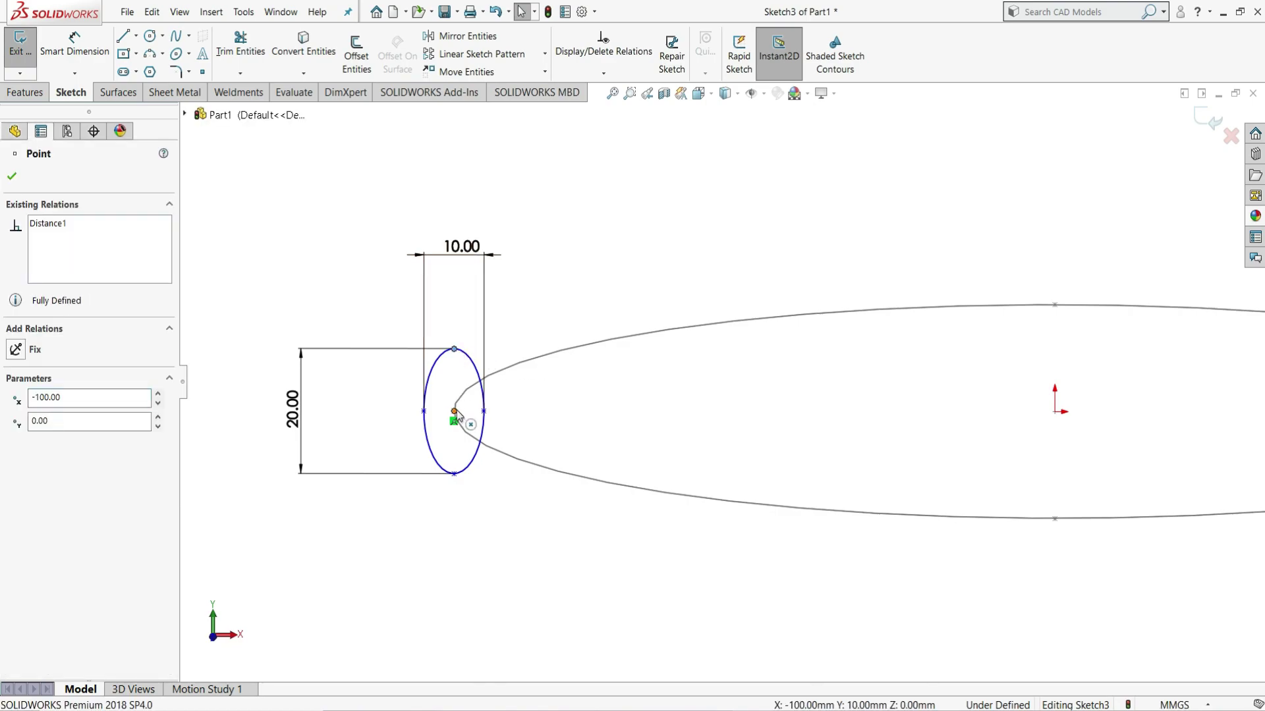
left_click(454, 411, "ctrl")
left_click(514, 349)
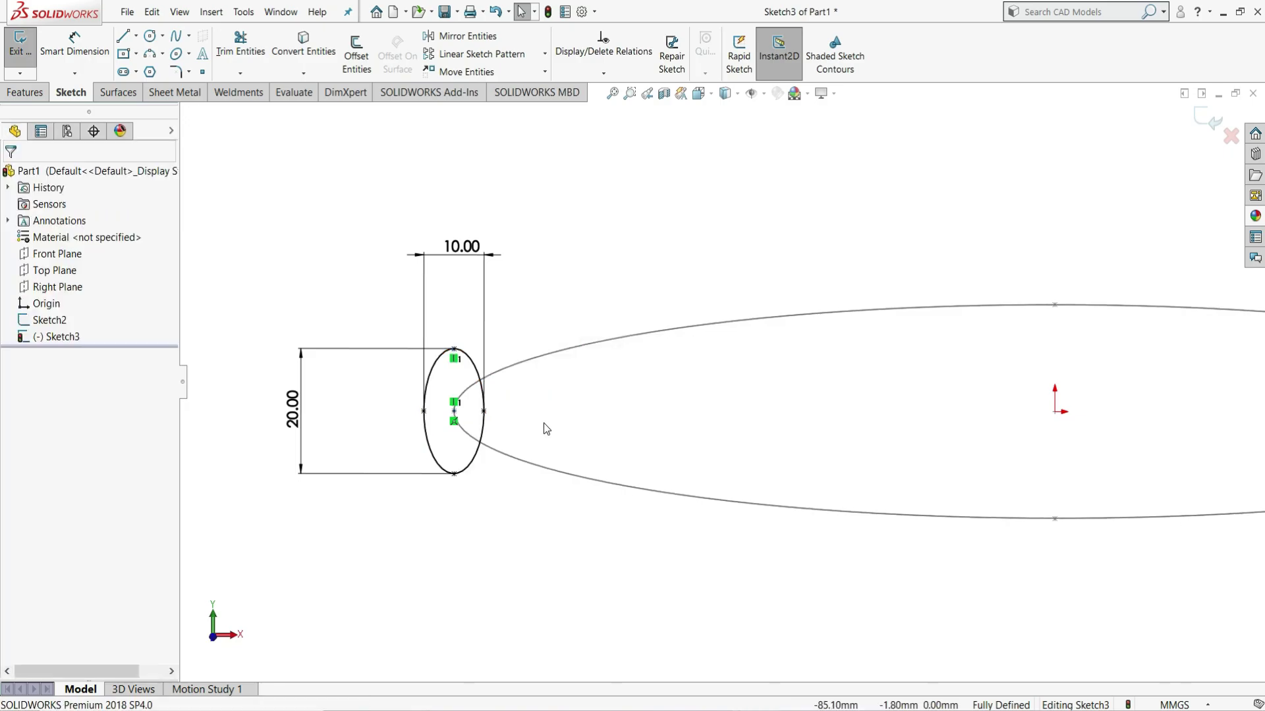
- Exit the sketch and start a Swept Boss/Base with Sketch3 as the profile
left_click(20, 44)
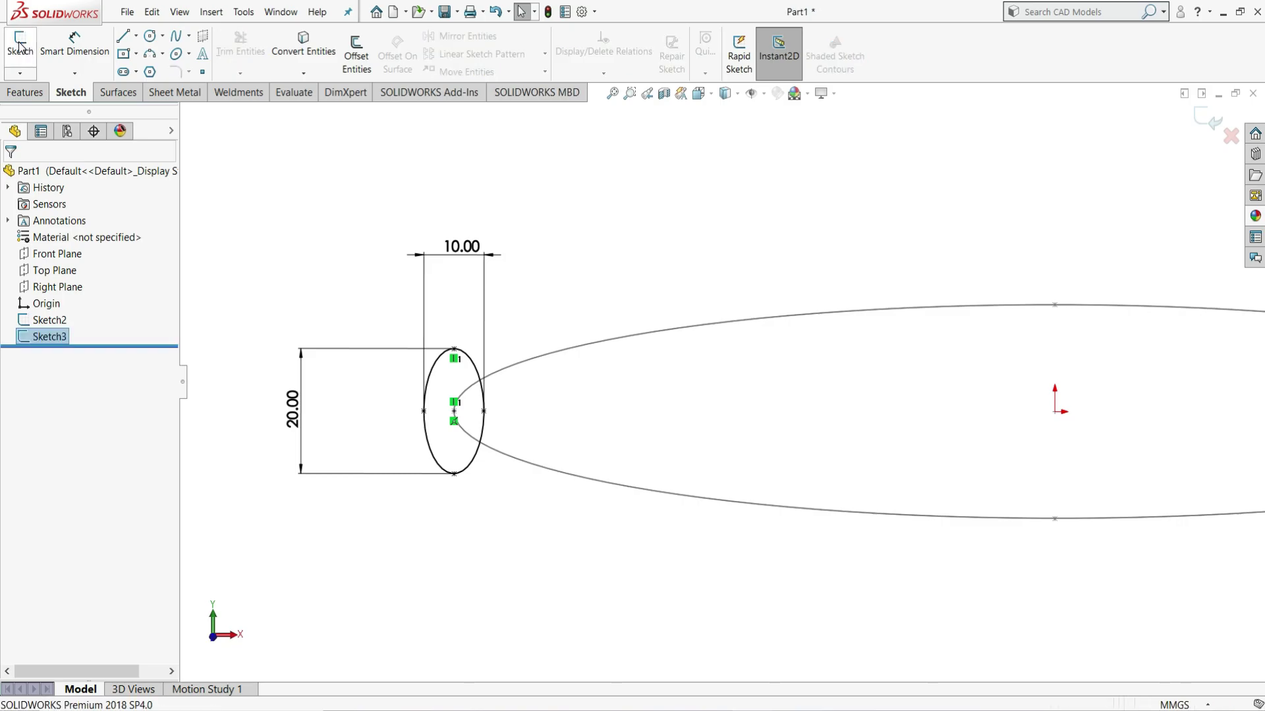
left_click(25, 94)
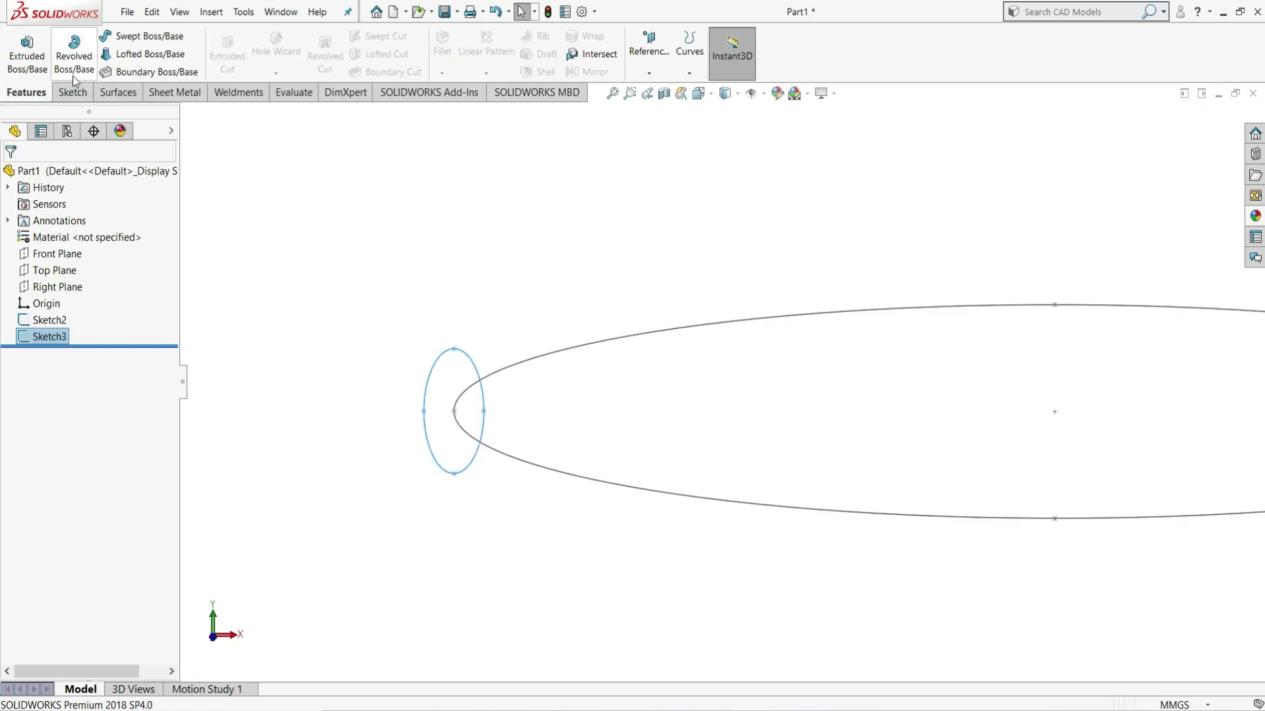
left_click(129, 37)
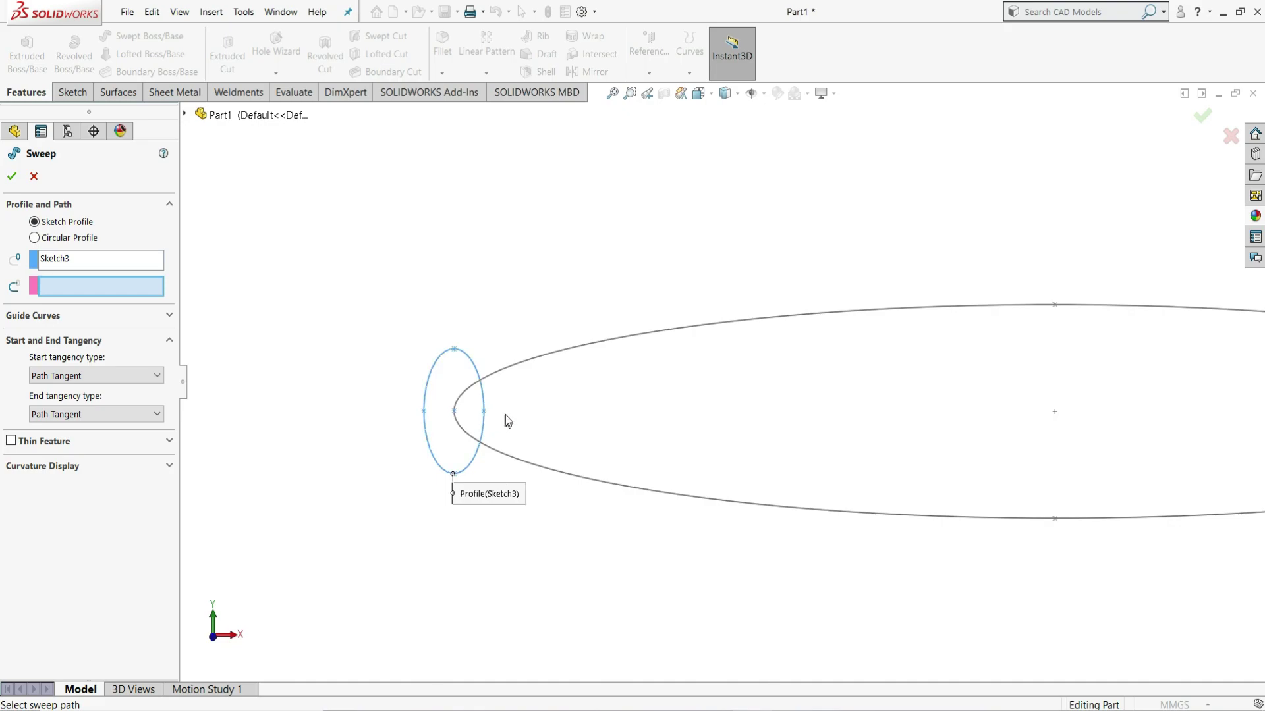
- Use Sketch2 as the sweep path and accept, creating the solid elliptical ring Sweep1
left_click(507, 456)
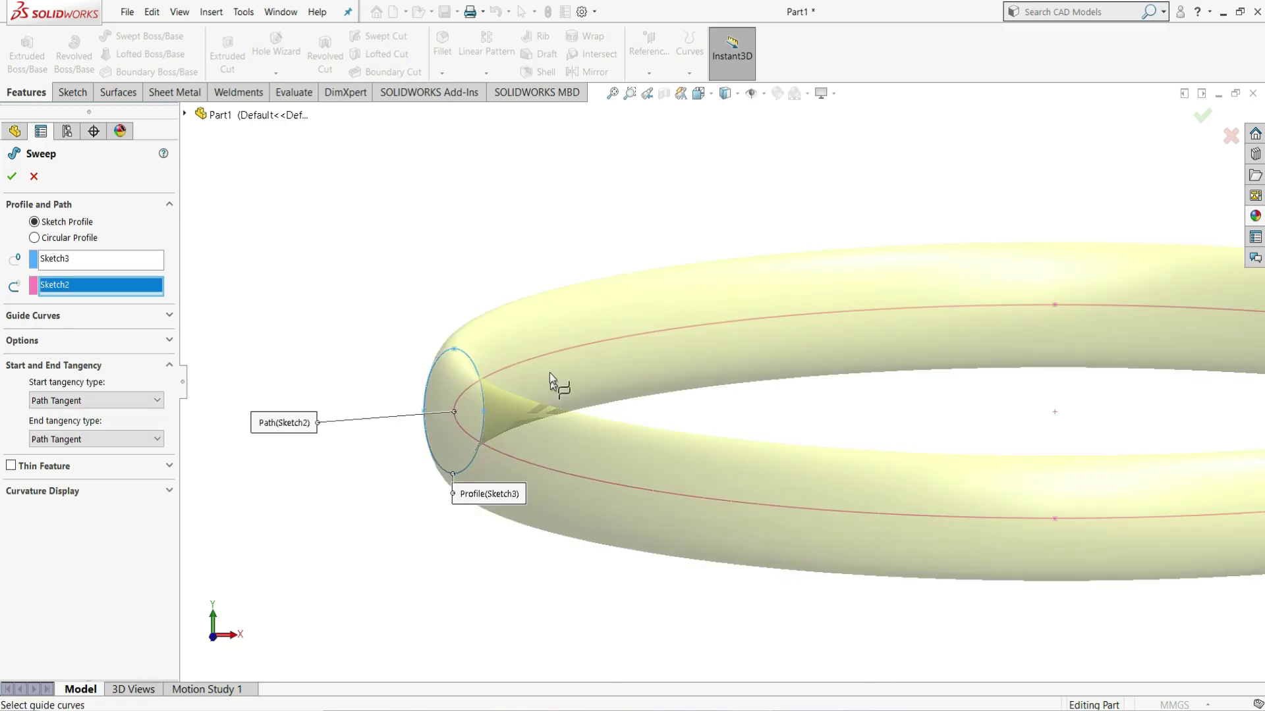
scroll(662, 364, "up", 2)
scroll(759, 415, "up", 2)
scroll(718, 421, "up", 2)
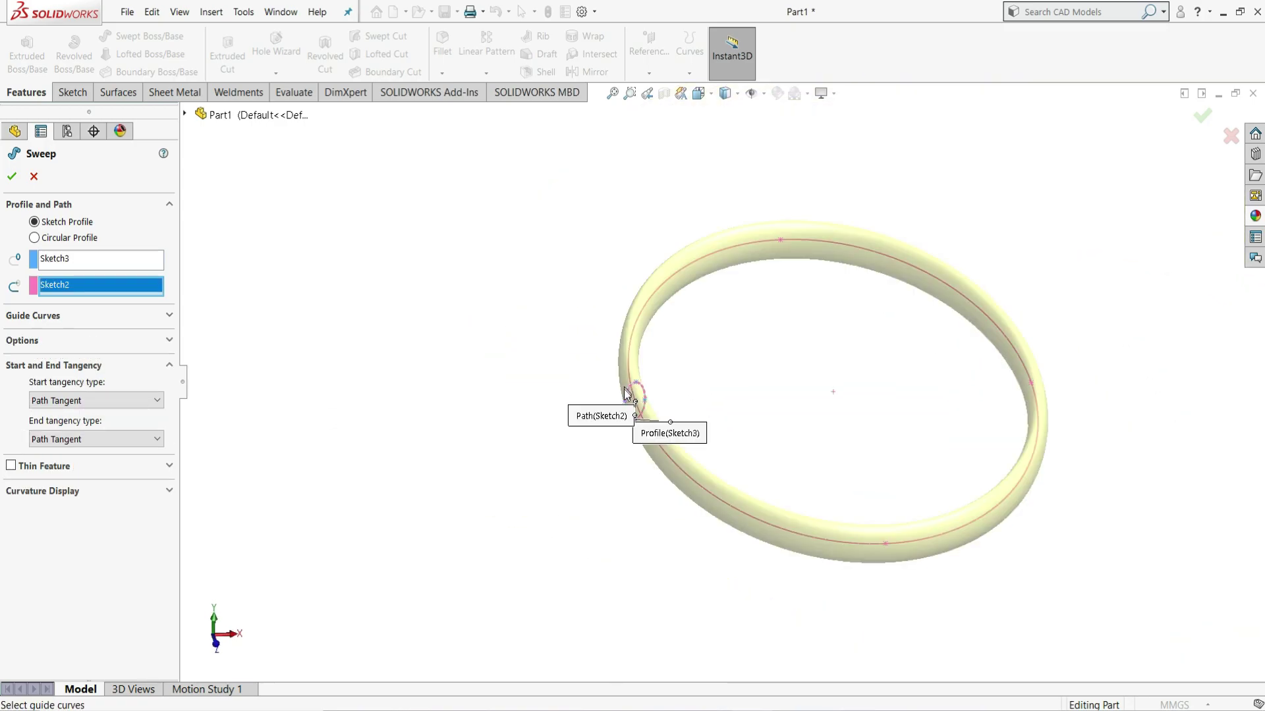
scroll(757, 401, "up", 1)
middle_click_drag(757, 401, 777, 462)
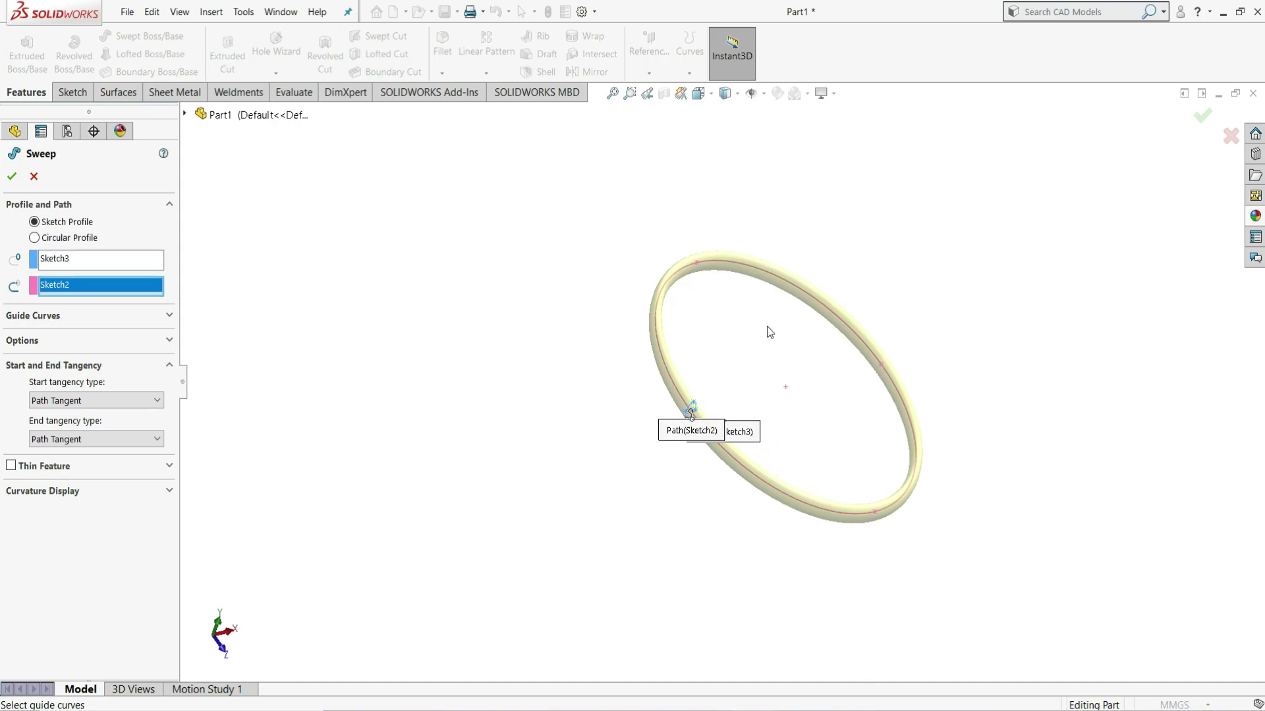
left_click(12, 176)
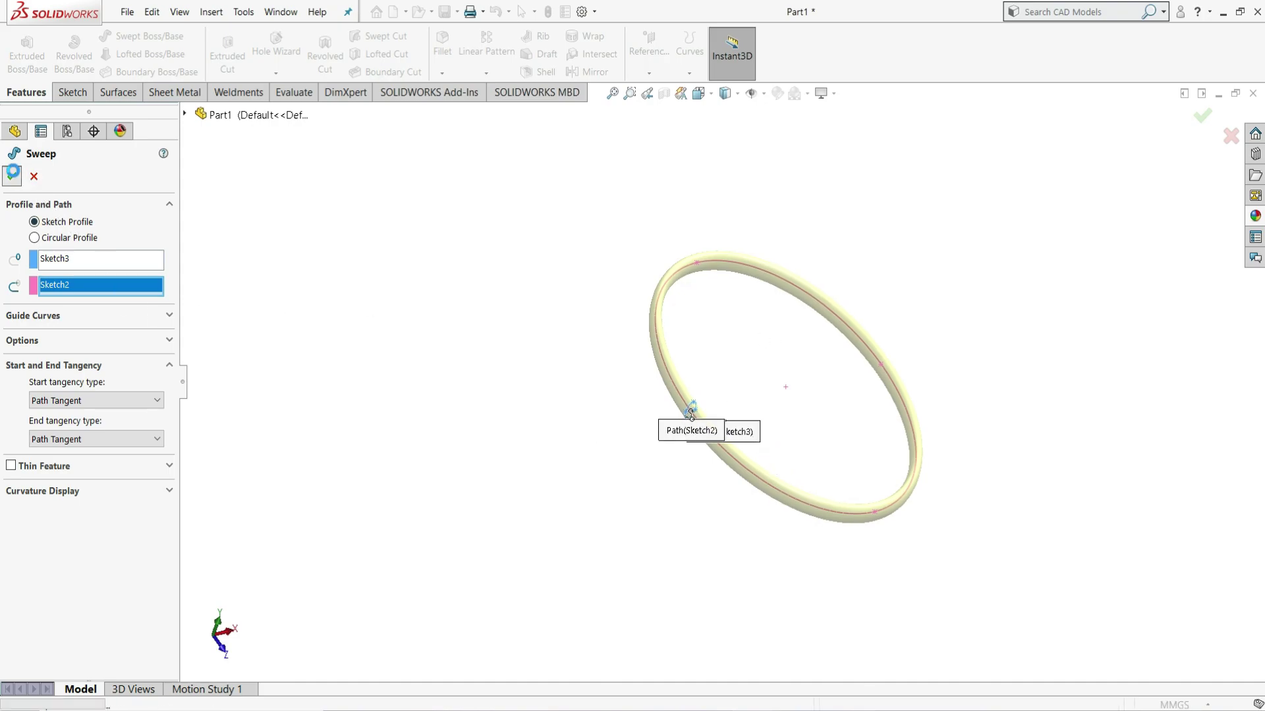
left_click(495, 438)
mouse_move(1033, 234)
middle_mouse_down()
mouse_move(937, 349)
mouse_move(969, 381)
mouse_move(969, 418)
middle_mouse_up()
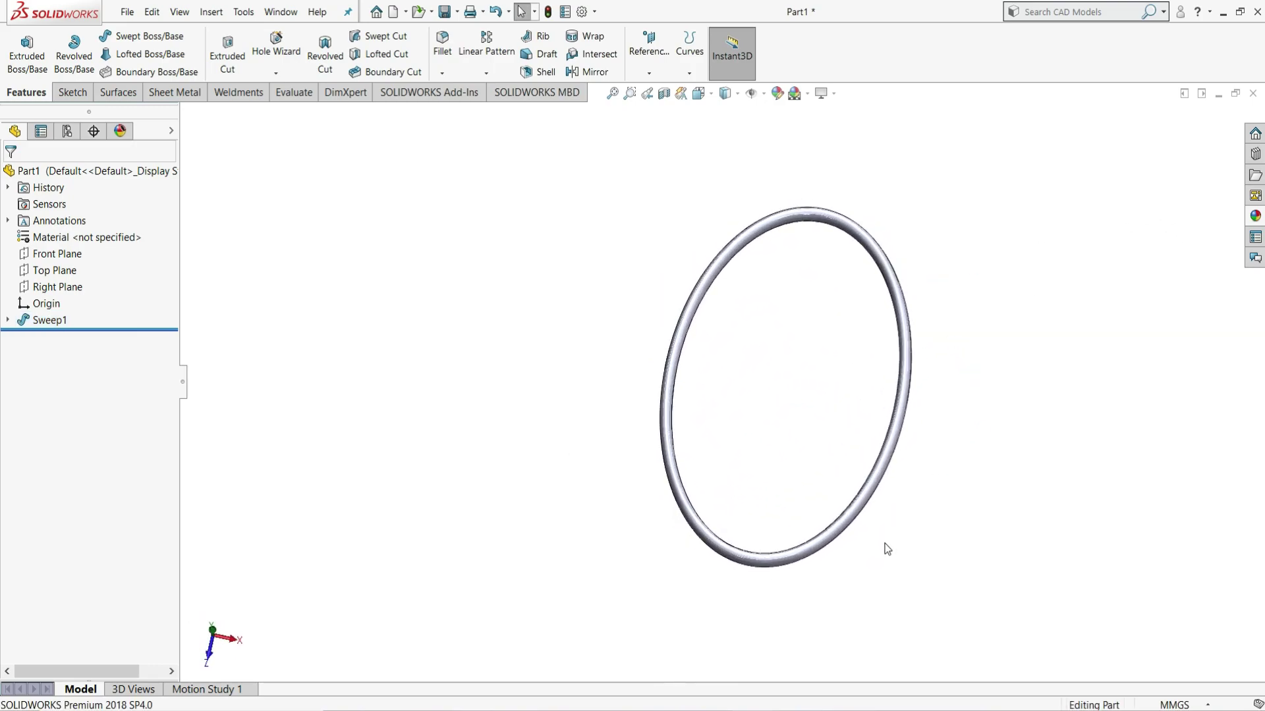
middle_click_drag(885, 544, 827, 457)
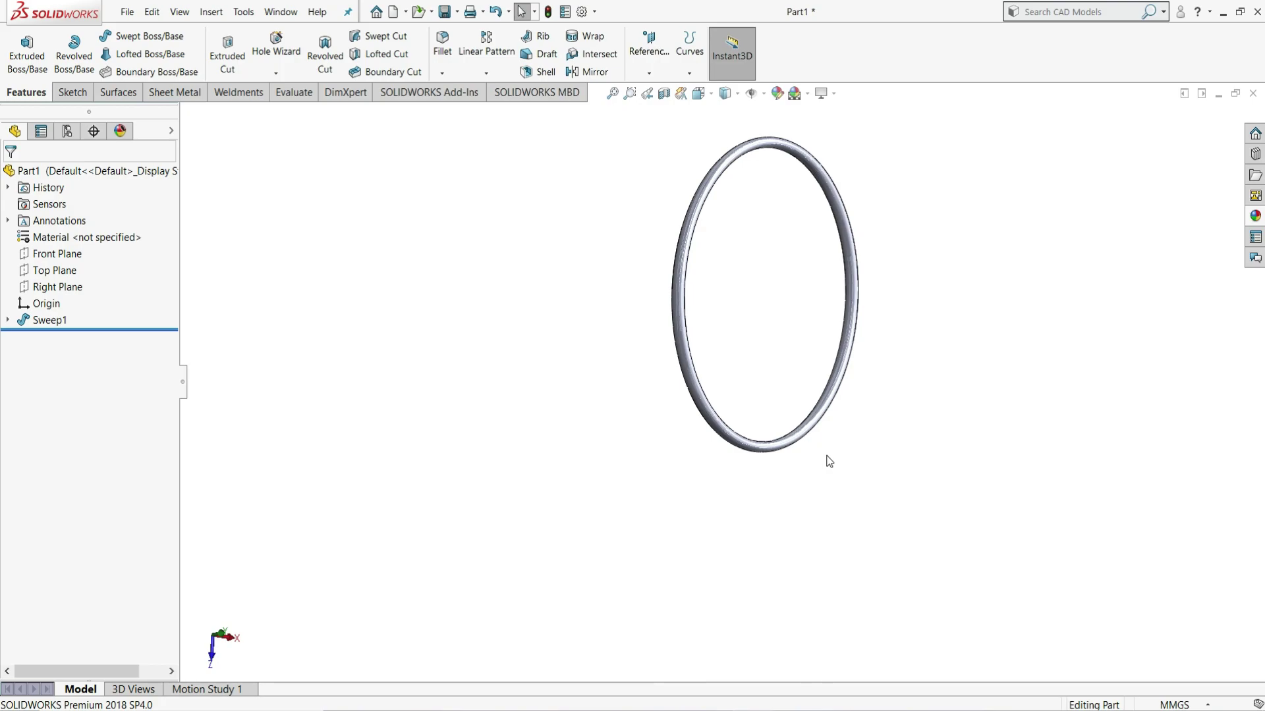
- Start a Top Plane sketch and draw a horizontal centerline below the ring
left_click(55, 270)
left_click(68, 254)
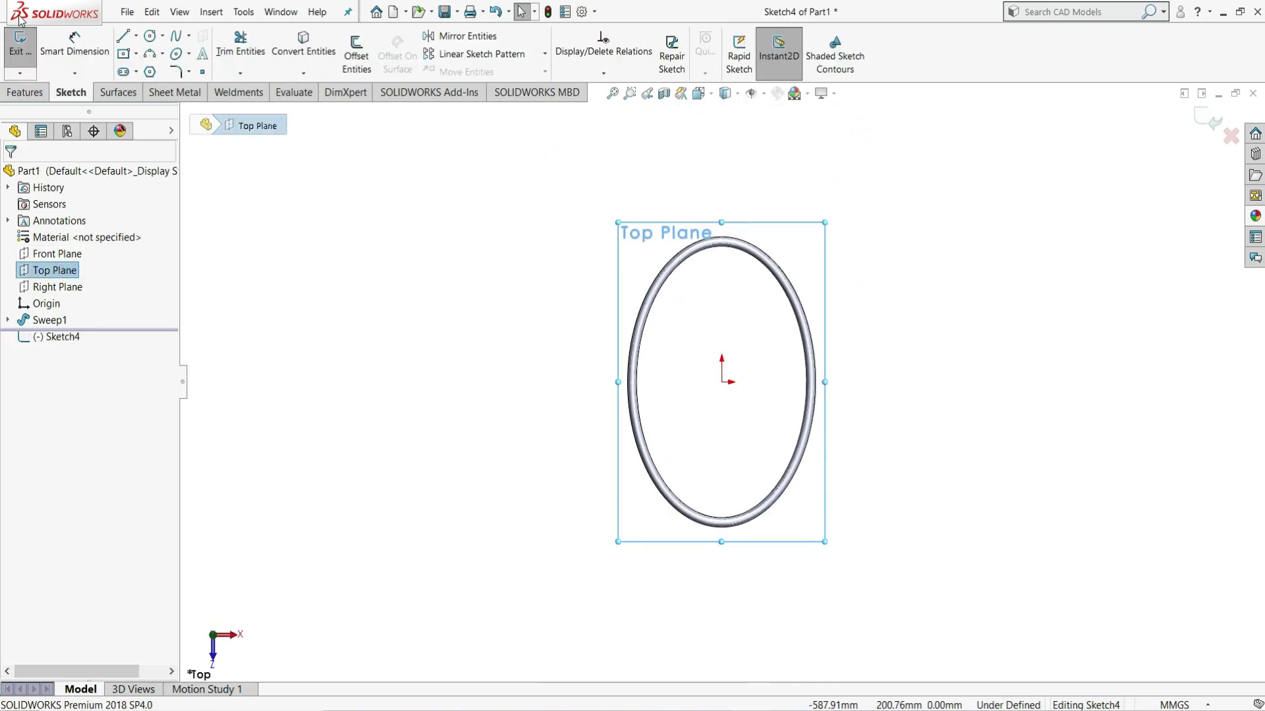
left_click(136, 36)
left_click(160, 70)
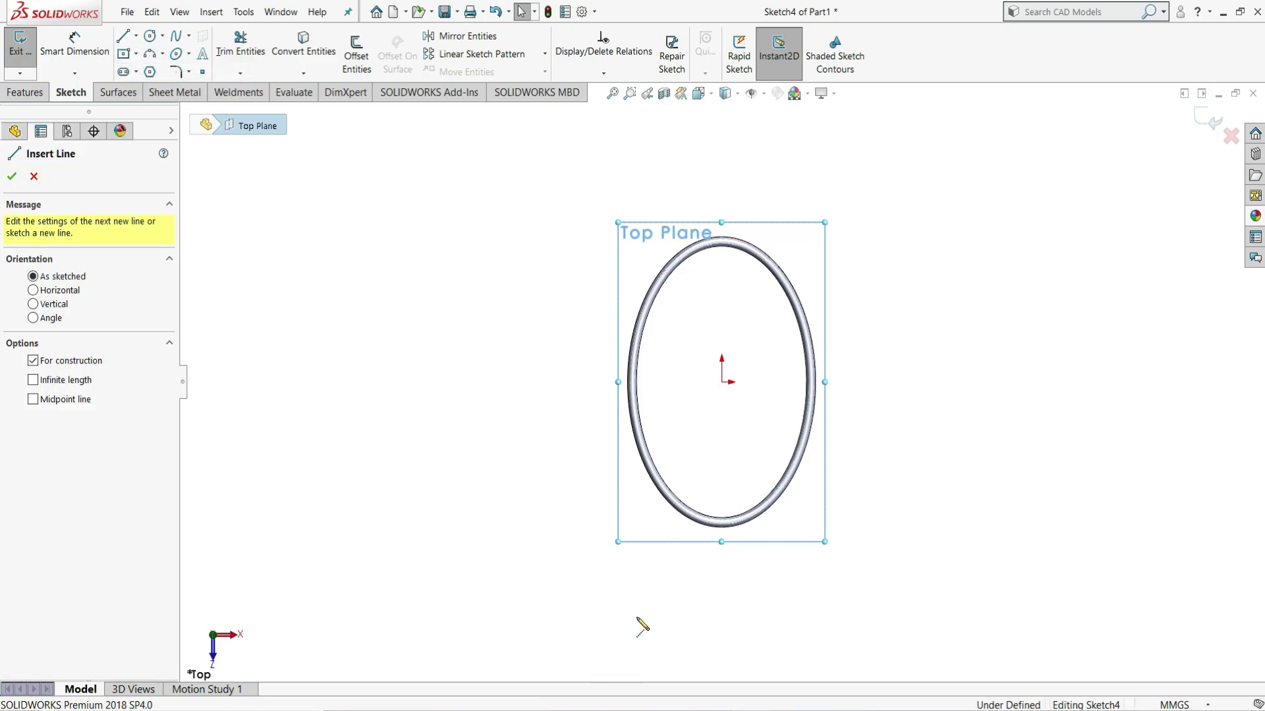
key("z")
left_click(620, 577)
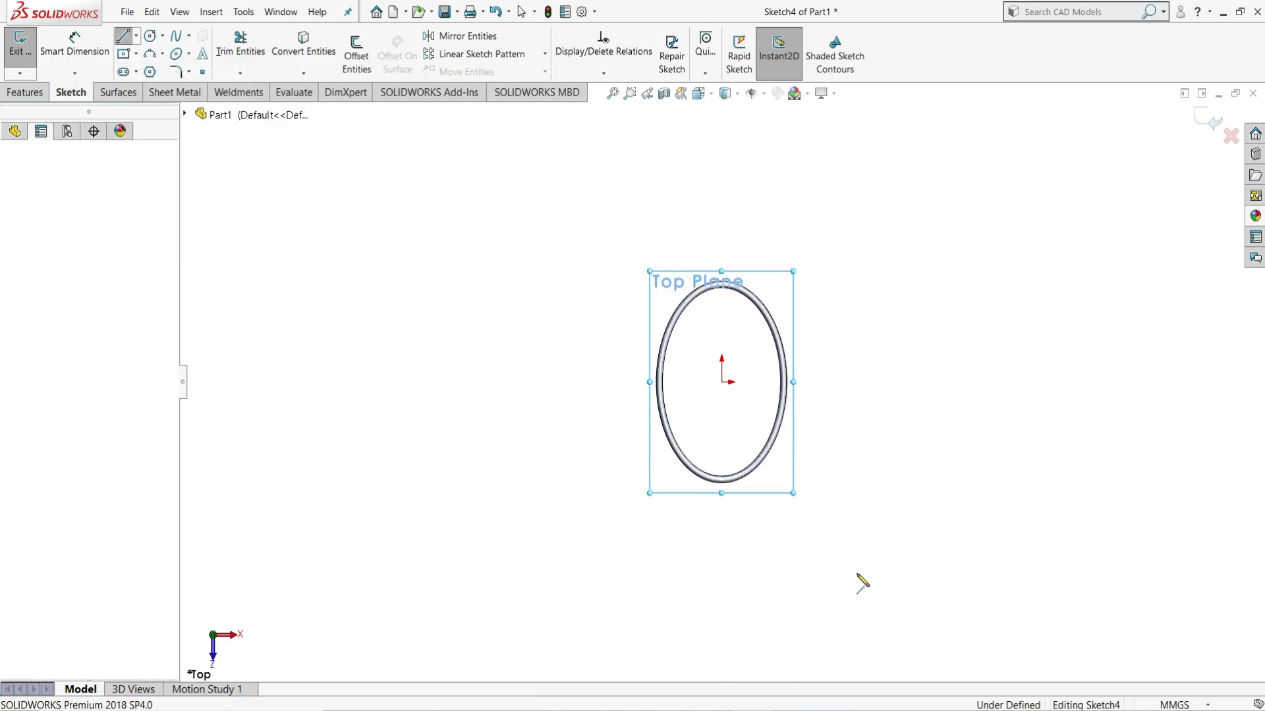
left_click(852, 578)
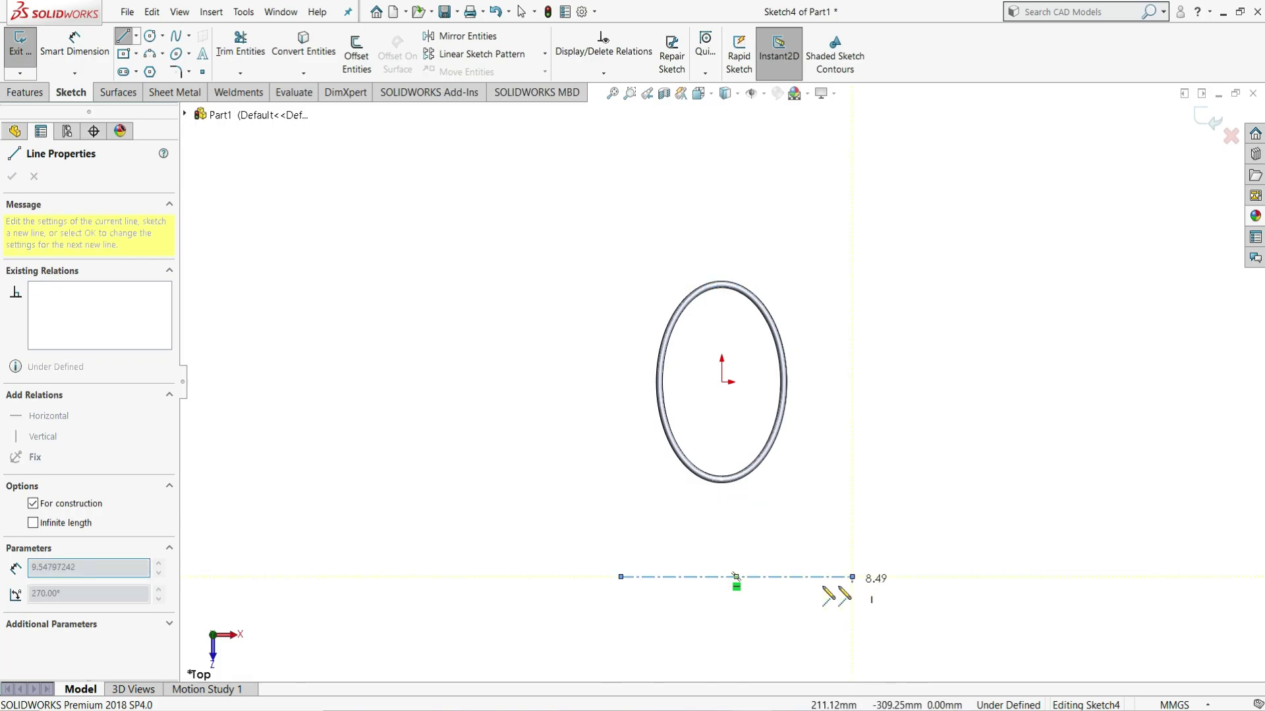
key("z")
right_click(838, 489)
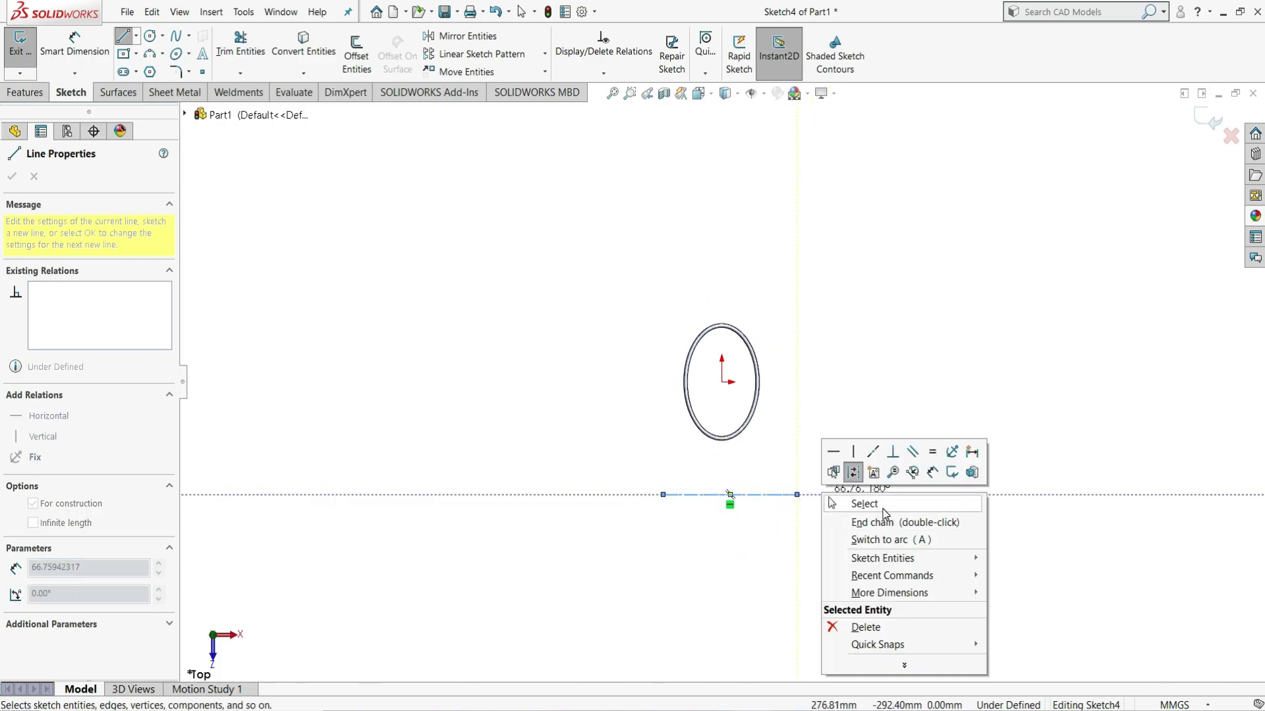
left_click(882, 509)
- Draw a second horizontal centerline further below the first
key("Escape")
key("z")
left_click(137, 38)
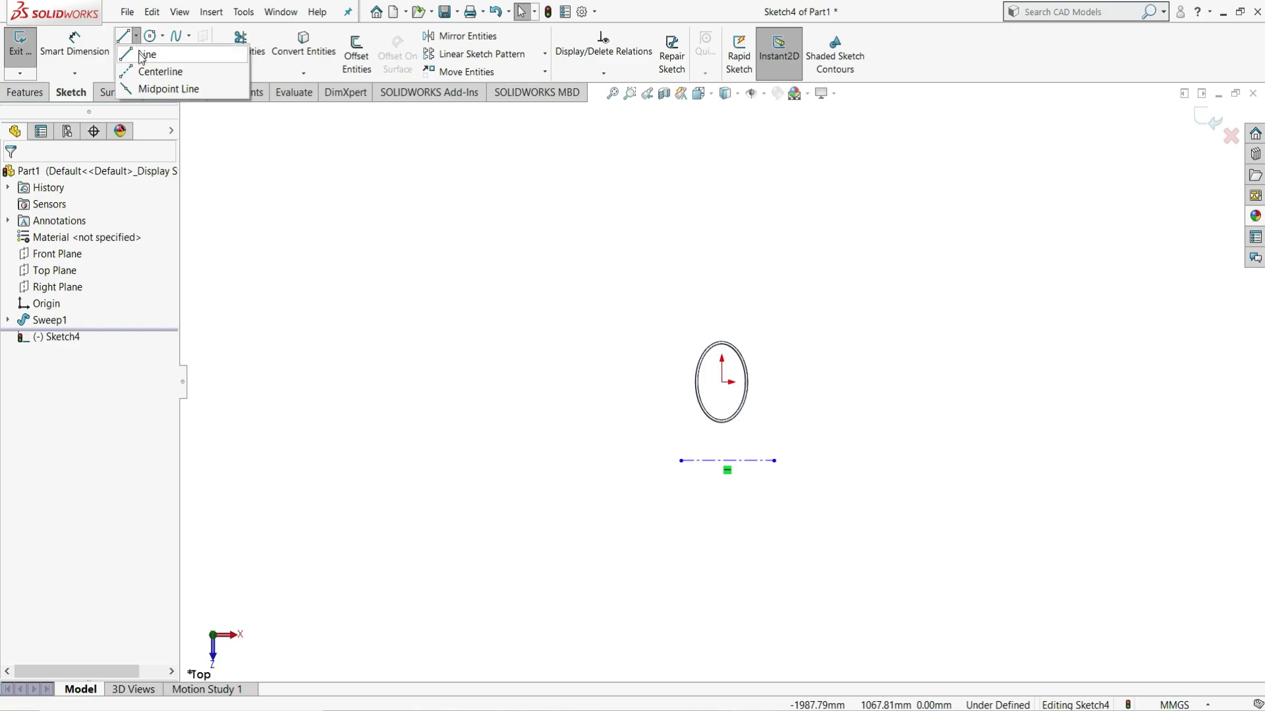
left_click(160, 71)
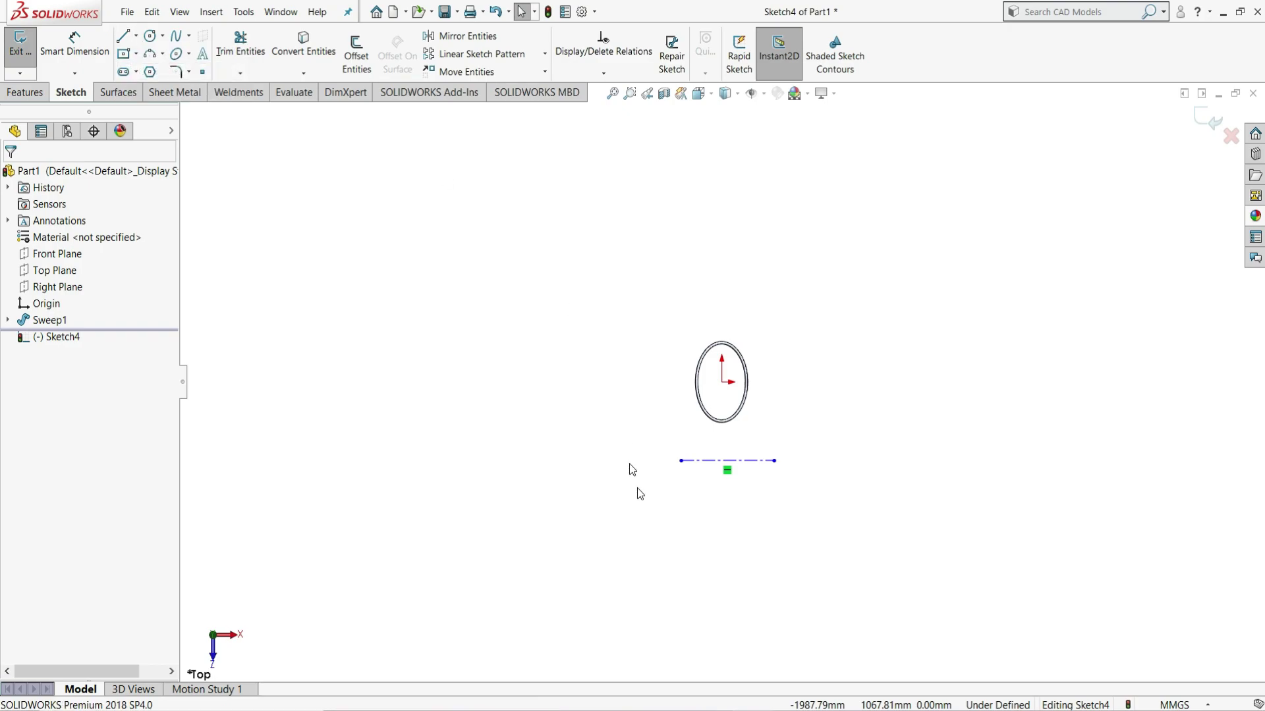
left_click(657, 574)
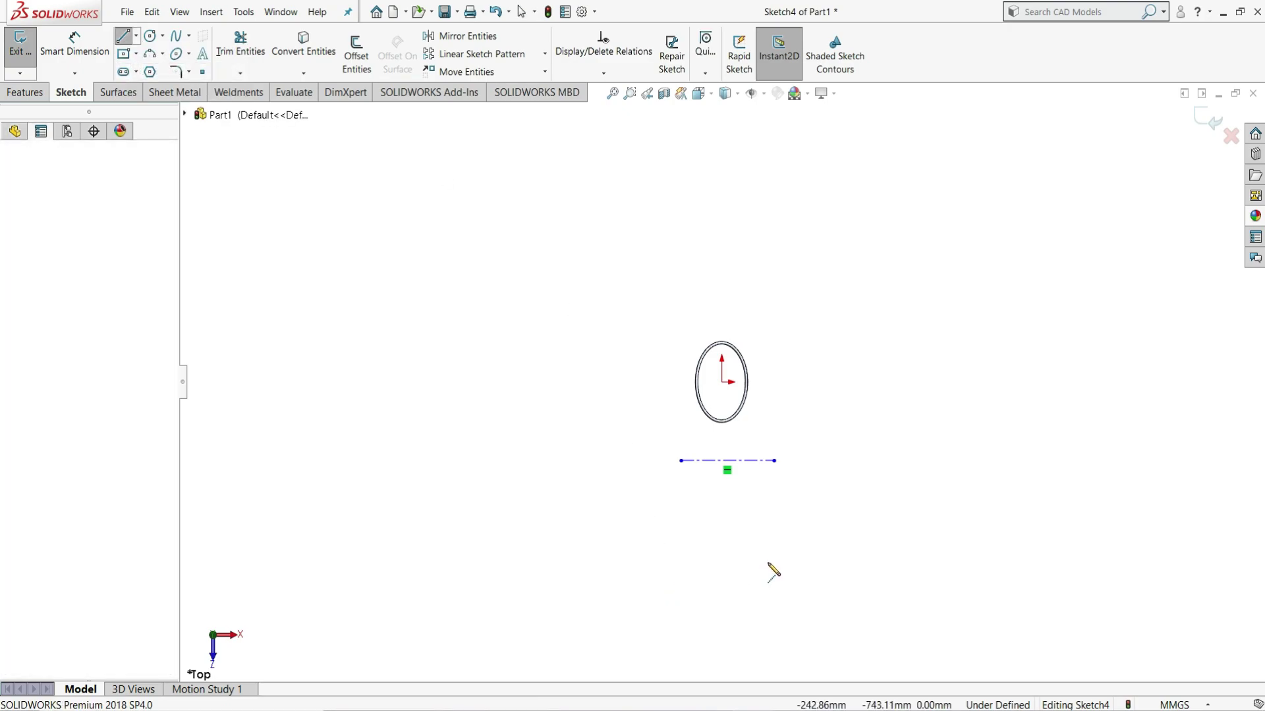
left_click(802, 574)
right_click(803, 572)
left_click(850, 591)
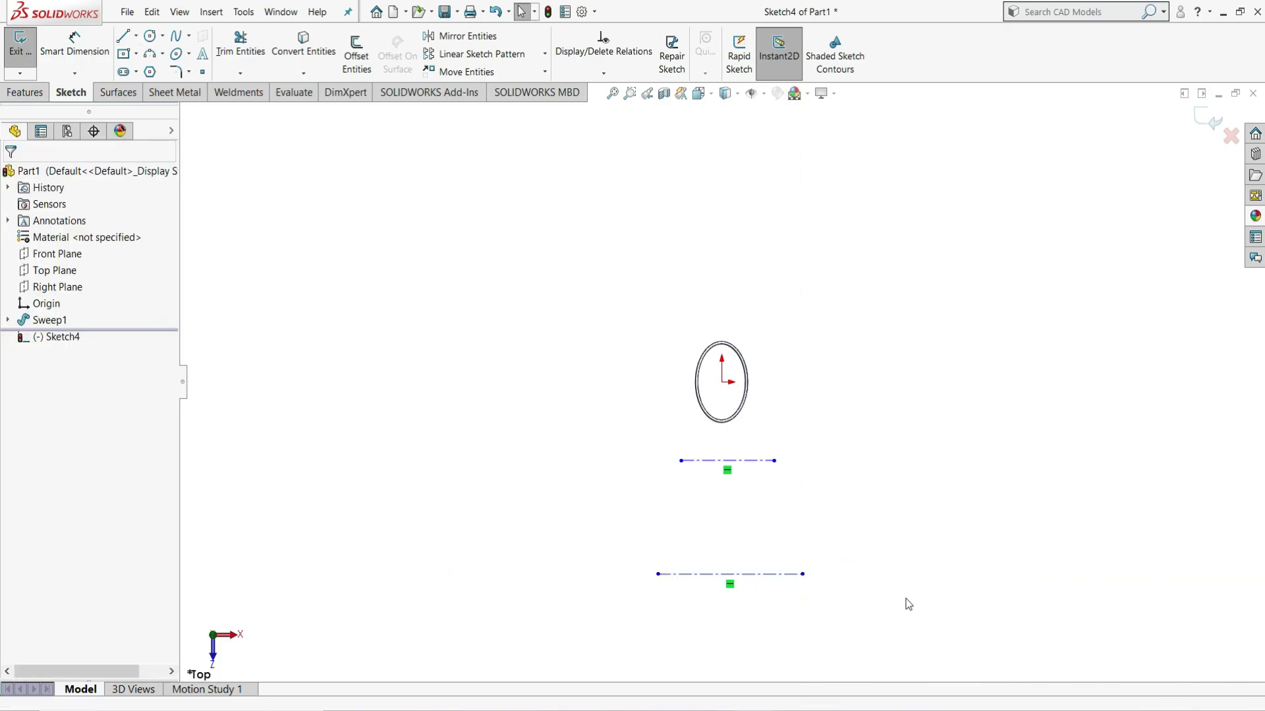
- Dimension the upper centerline 250 mm below the ring's centre point
left_click(74, 46)
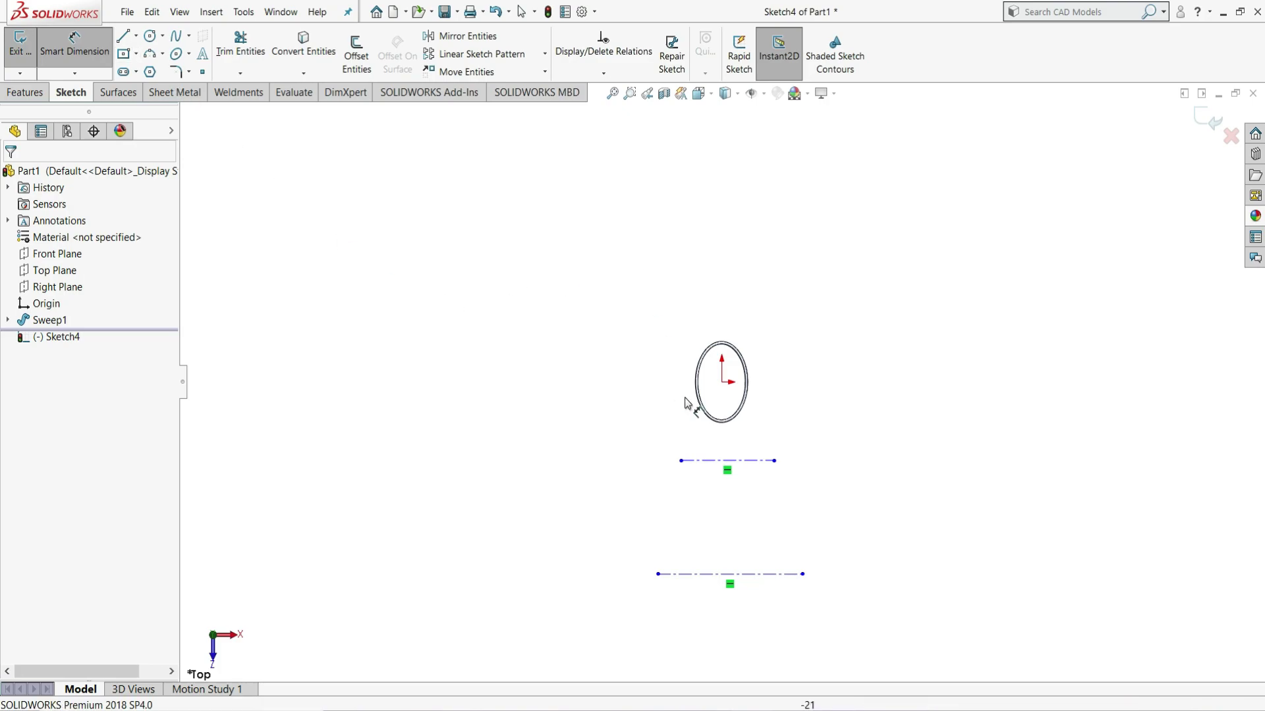
left_click(722, 382)
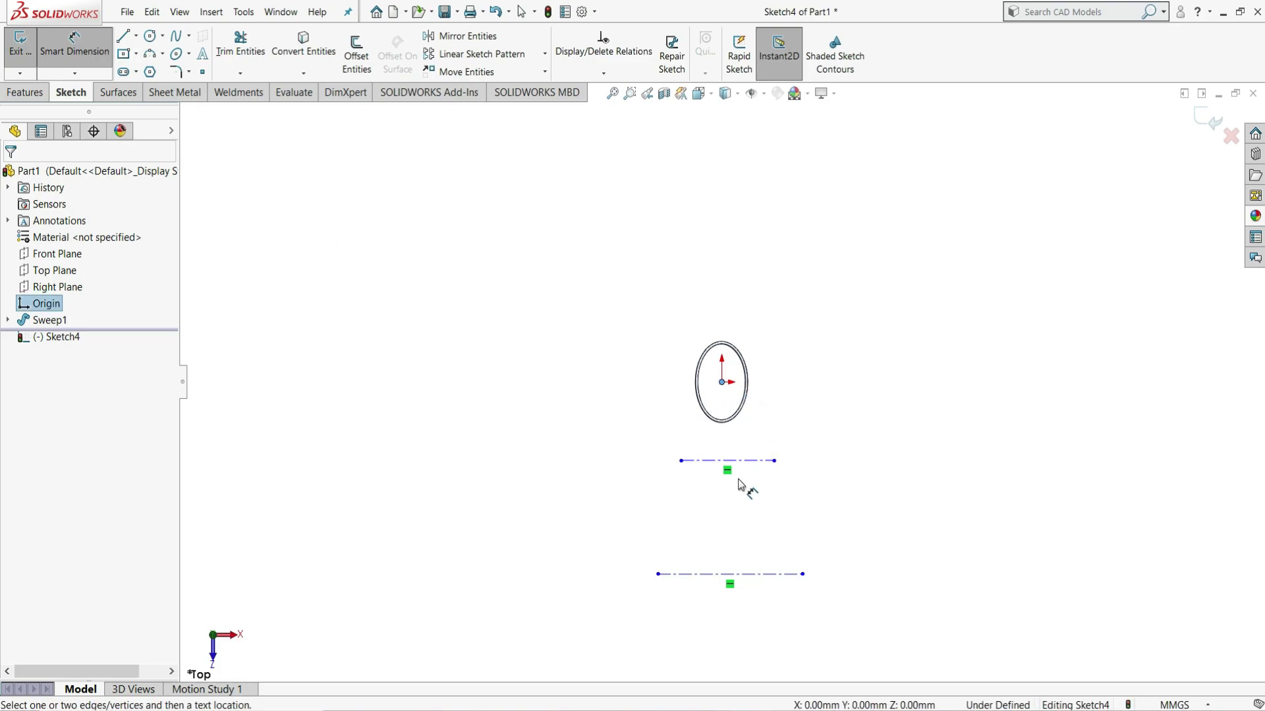
left_click(629, 425)
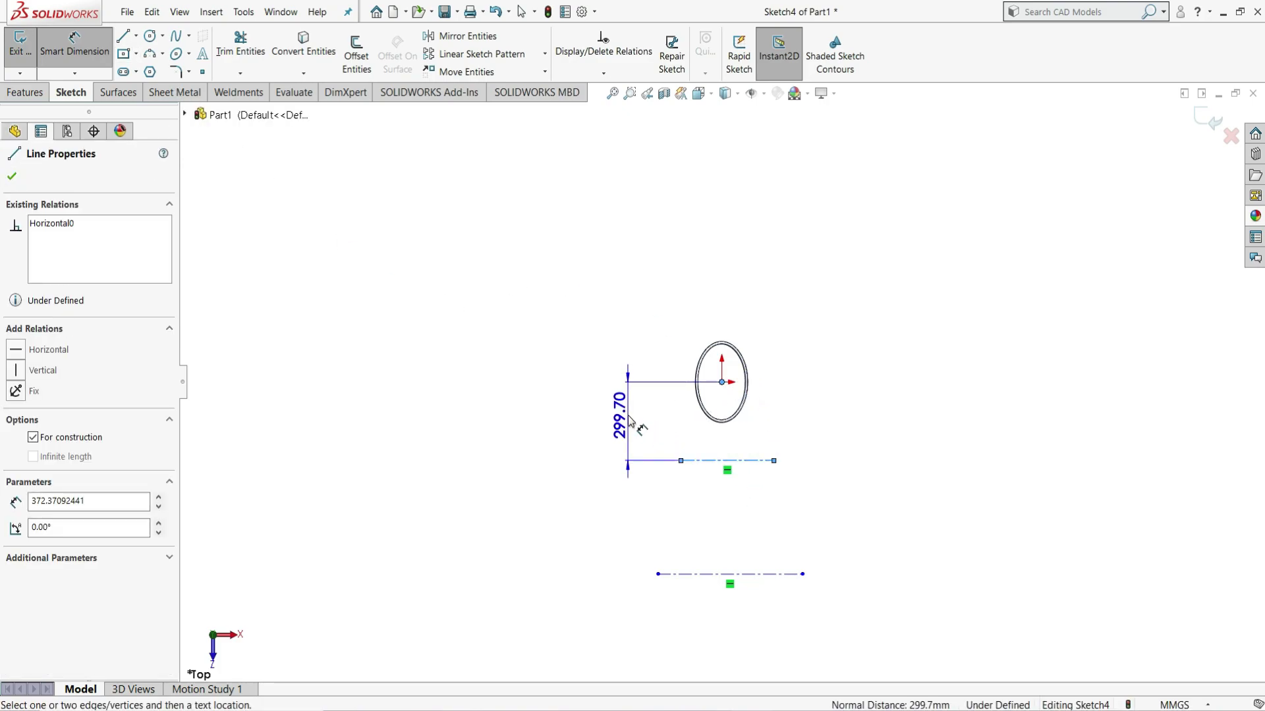
left_click(629, 421)
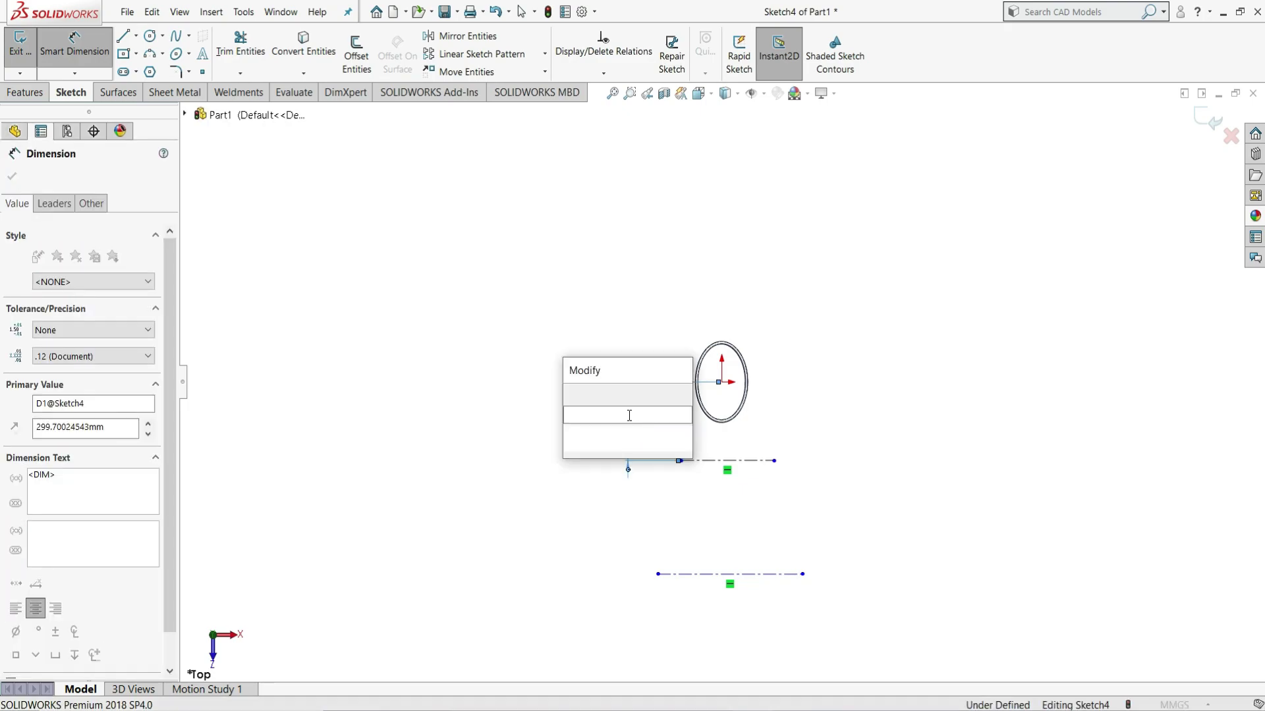
type("250")
key("Return")
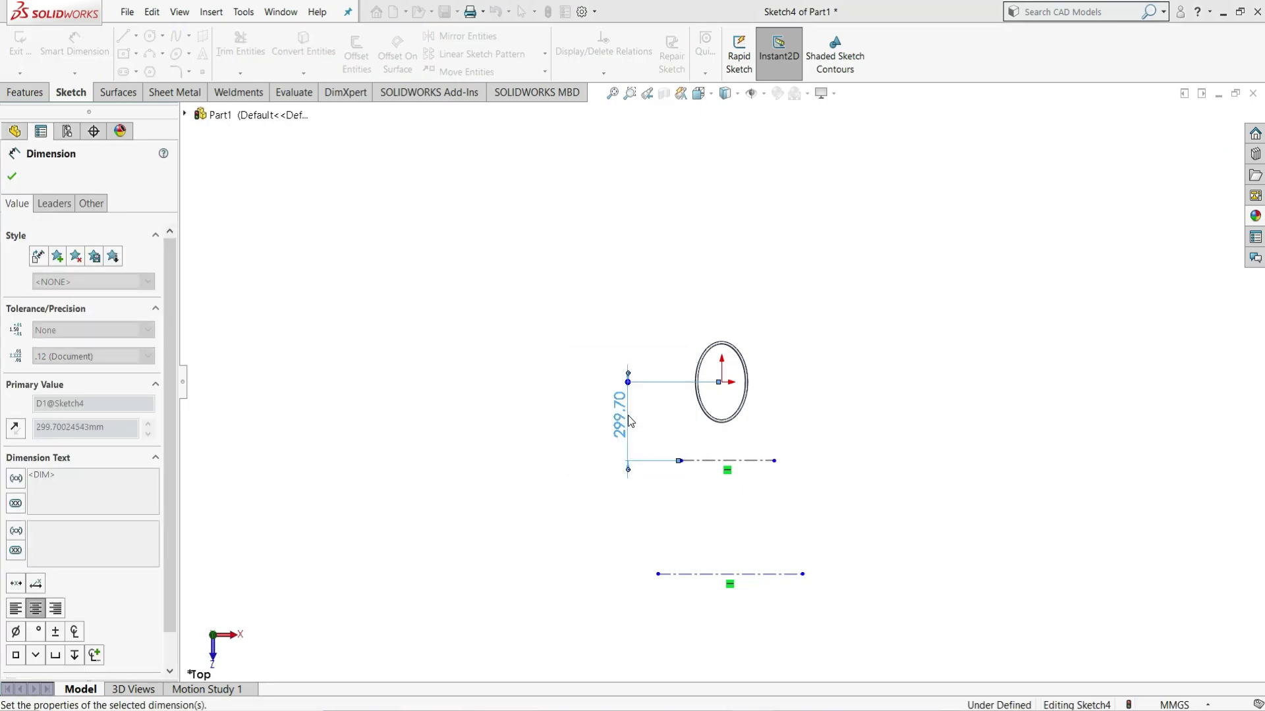
- Set a 175 mm gap between the two centerlines and exit the sketch
left_click(762, 449)
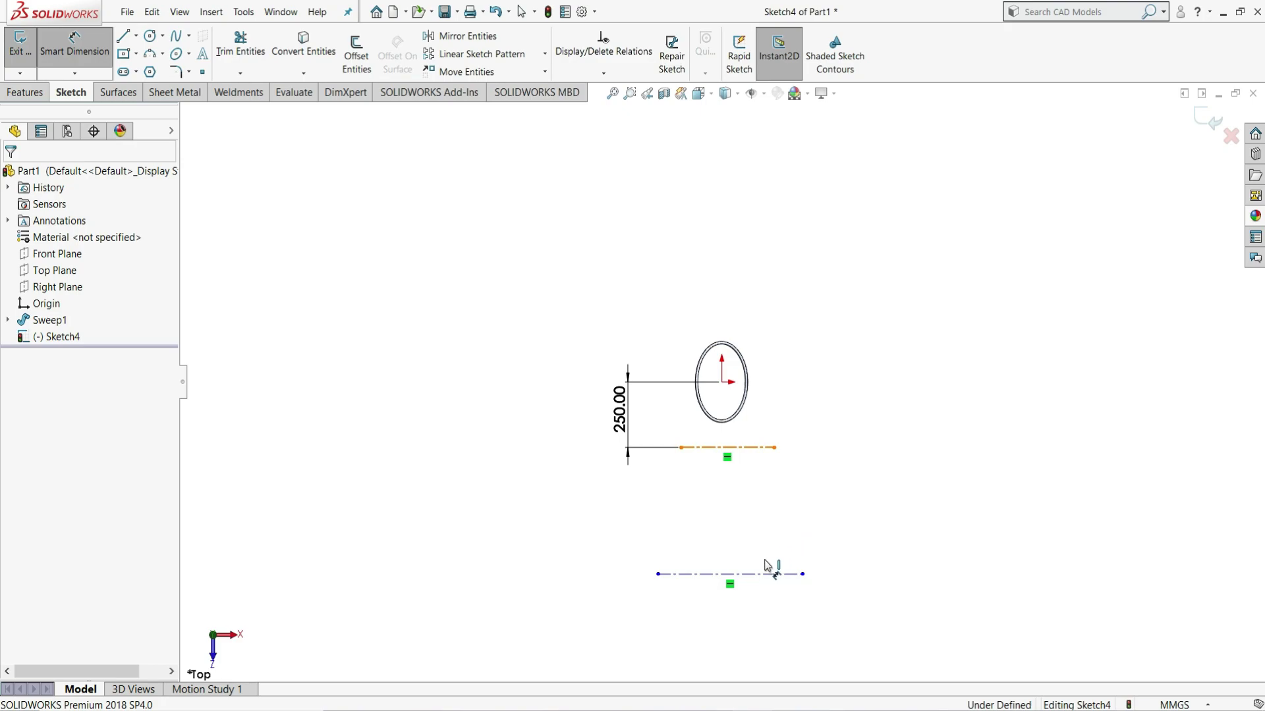
left_click(759, 575)
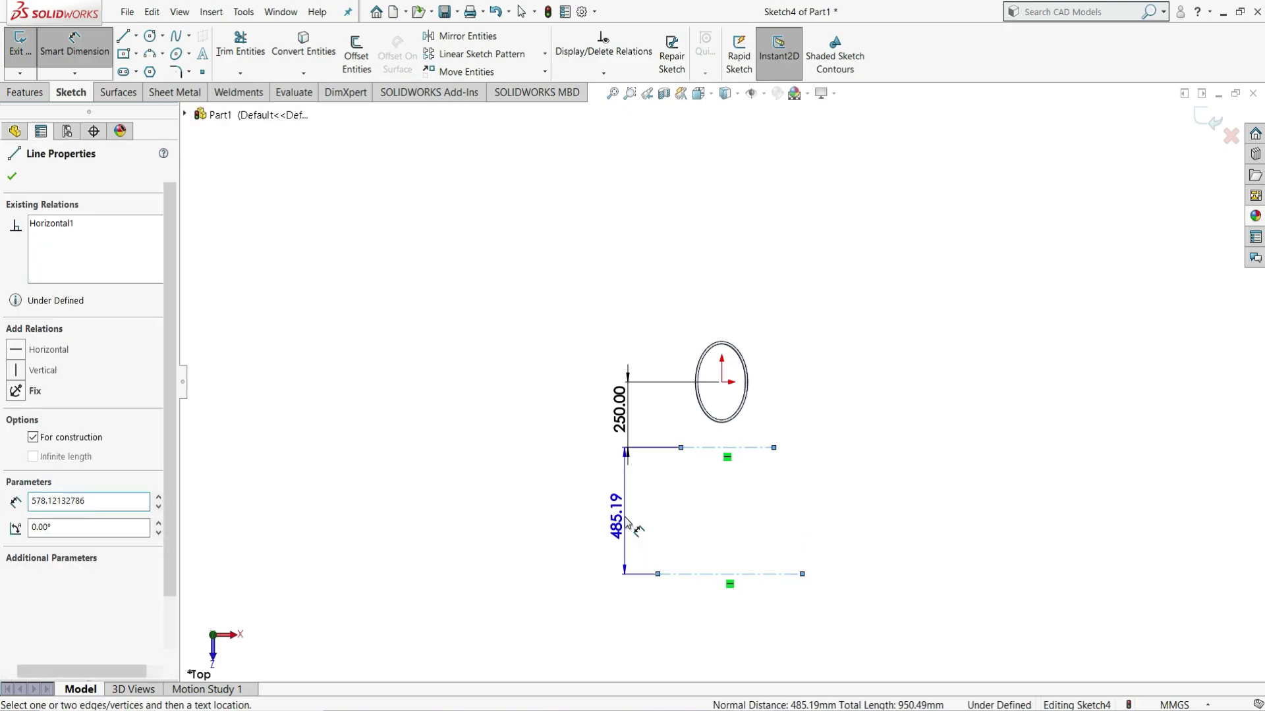
left_click(627, 523)
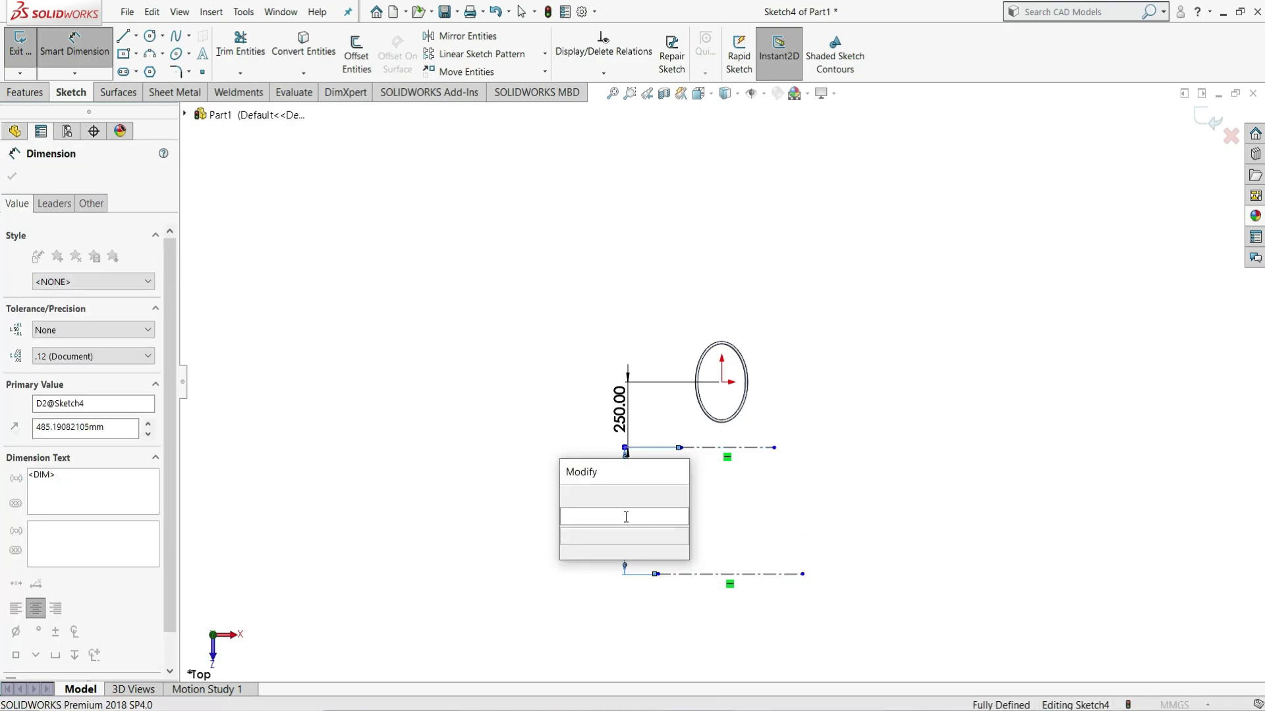
type("175")
key("Return")
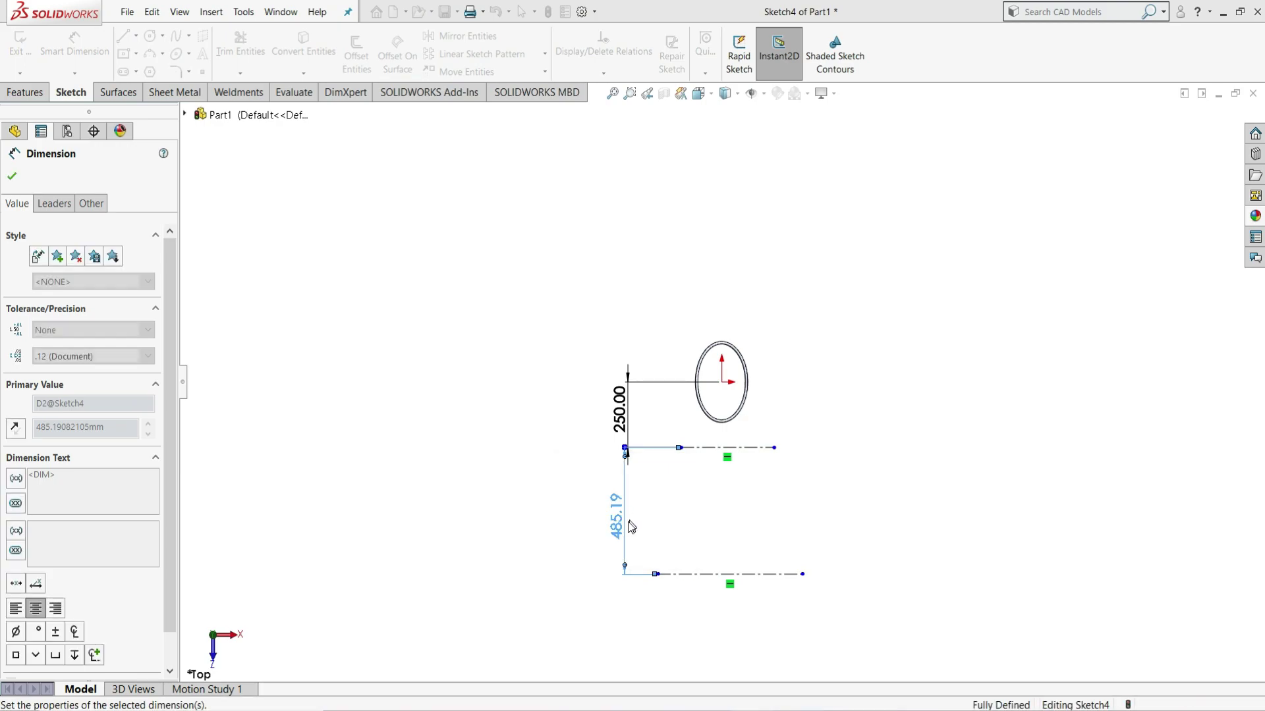
left_click(12, 176)
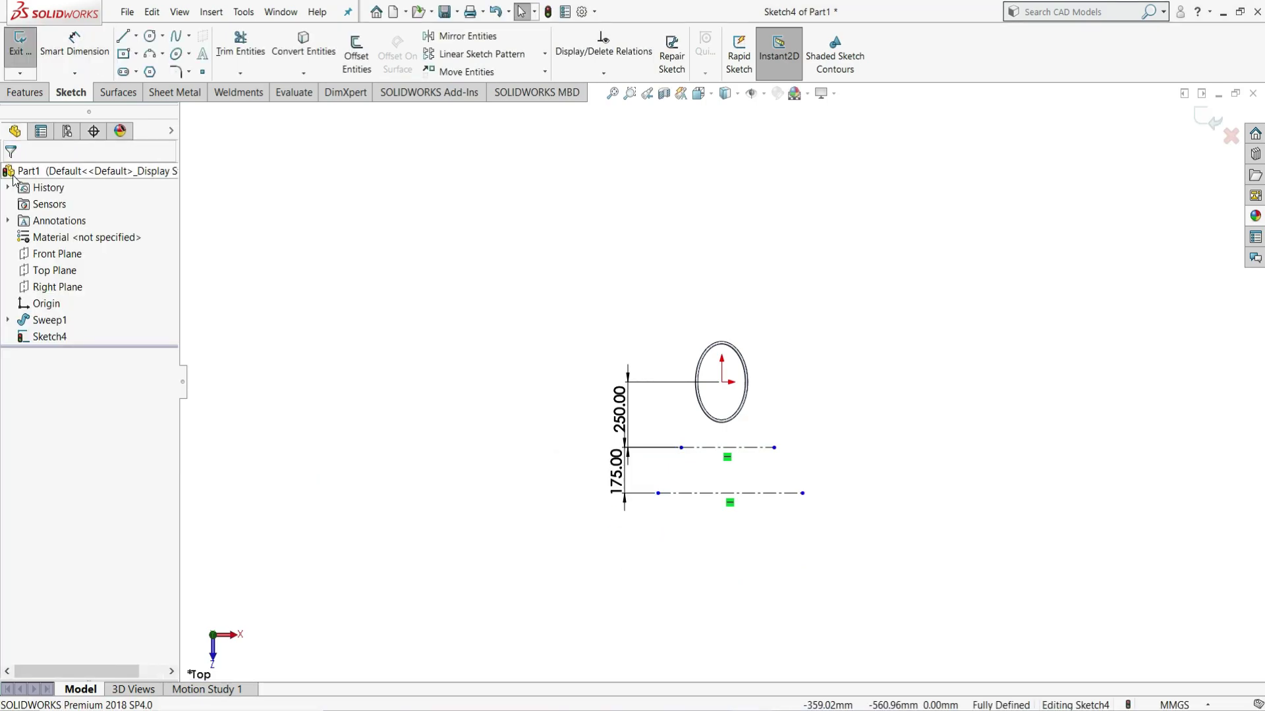
left_click(20, 56)
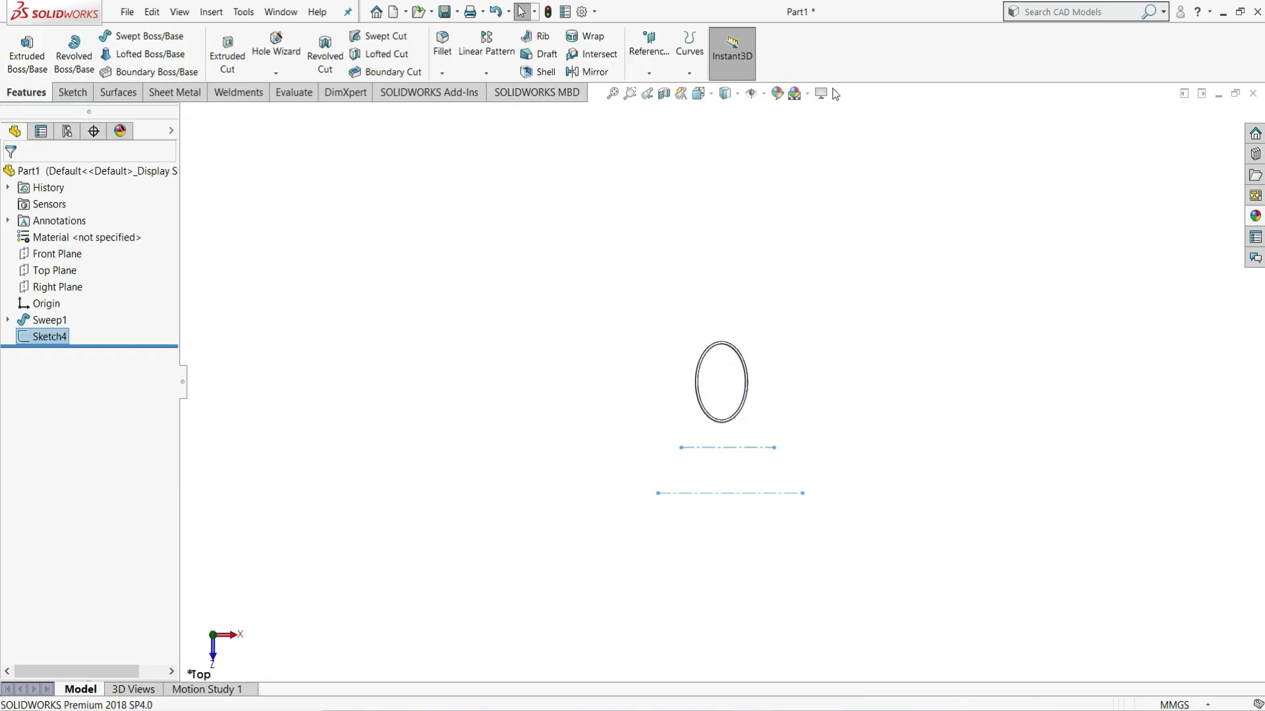
- Create reference Plane1 from the upper centerline and the Top Plane as references
left_click(643, 66)
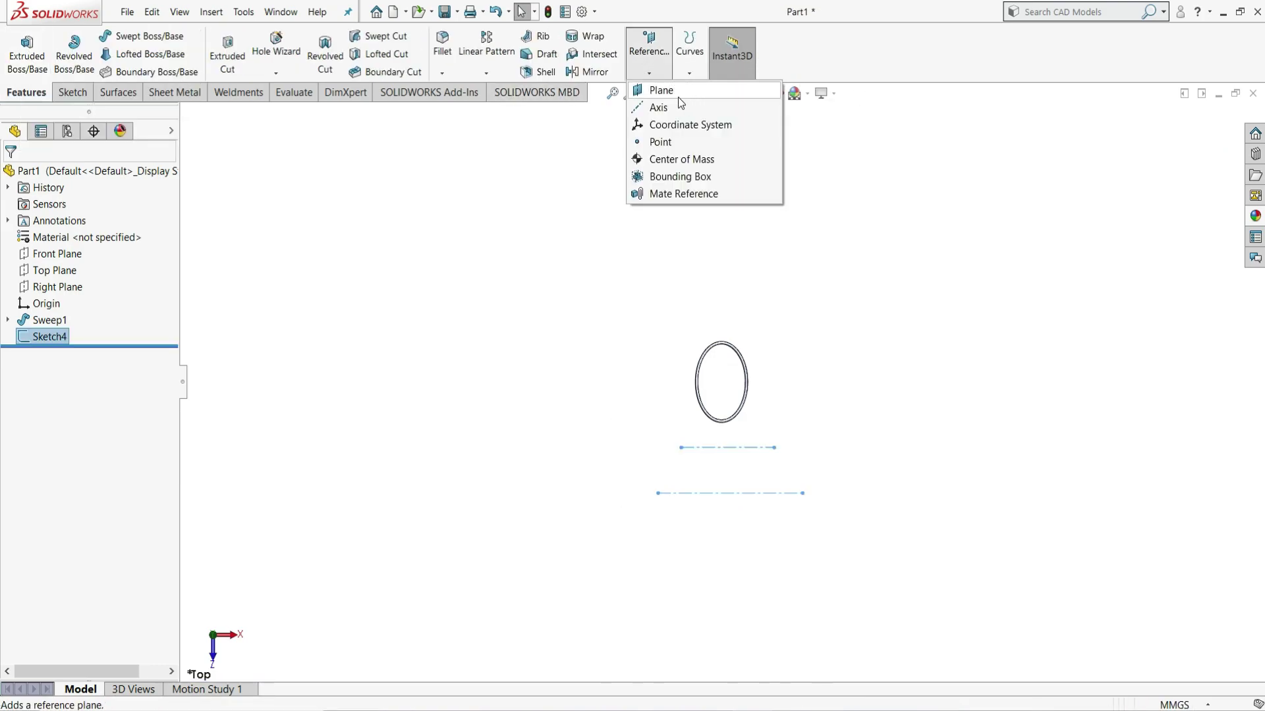
left_click(678, 93)
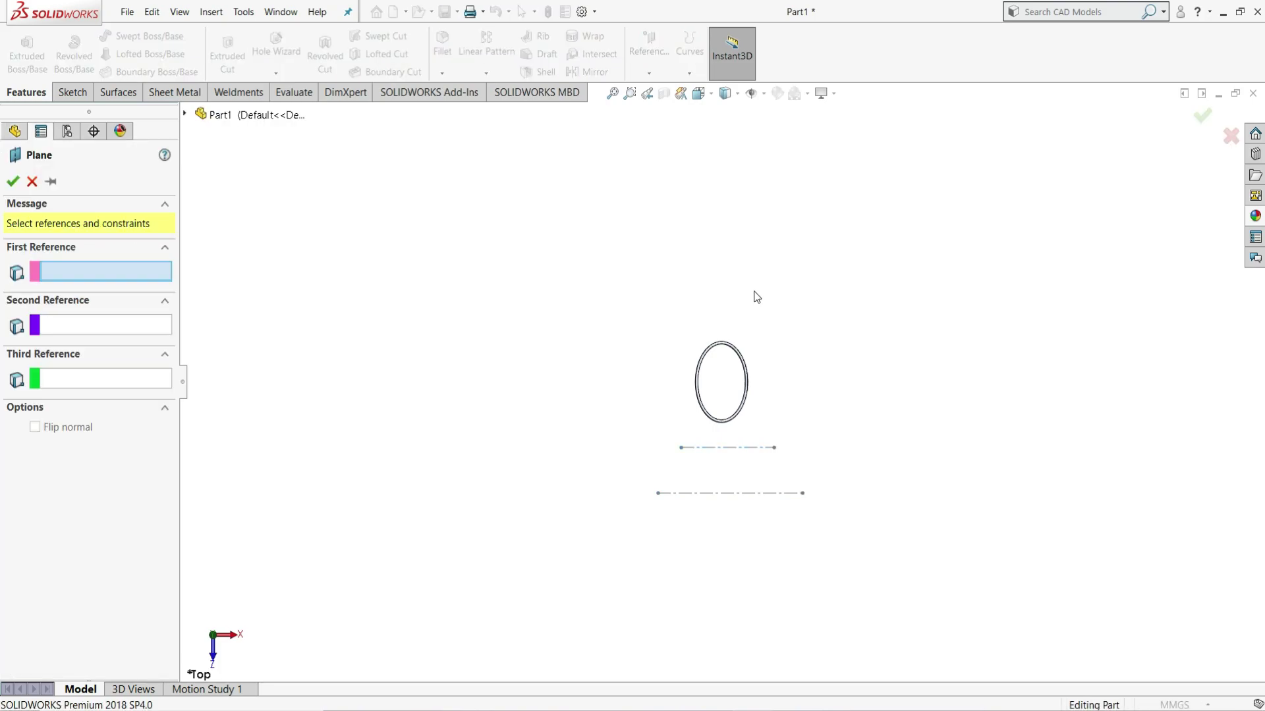
left_click(756, 450)
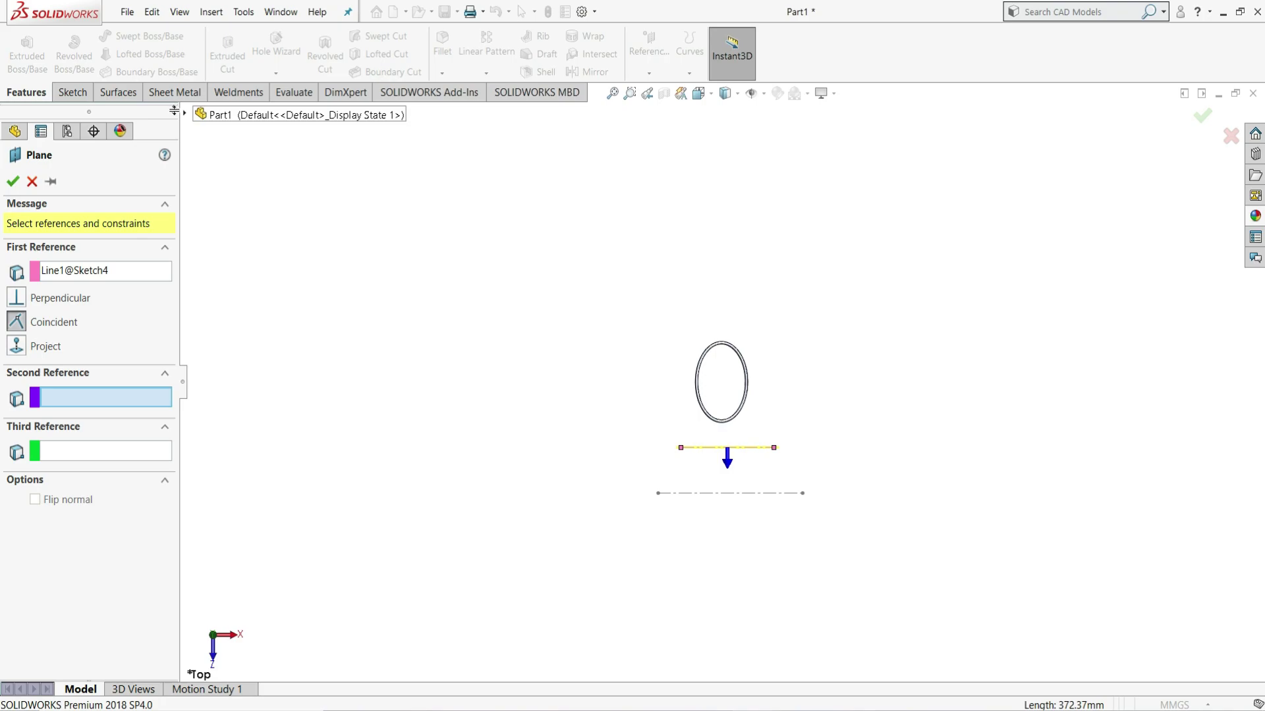
left_click(186, 115)
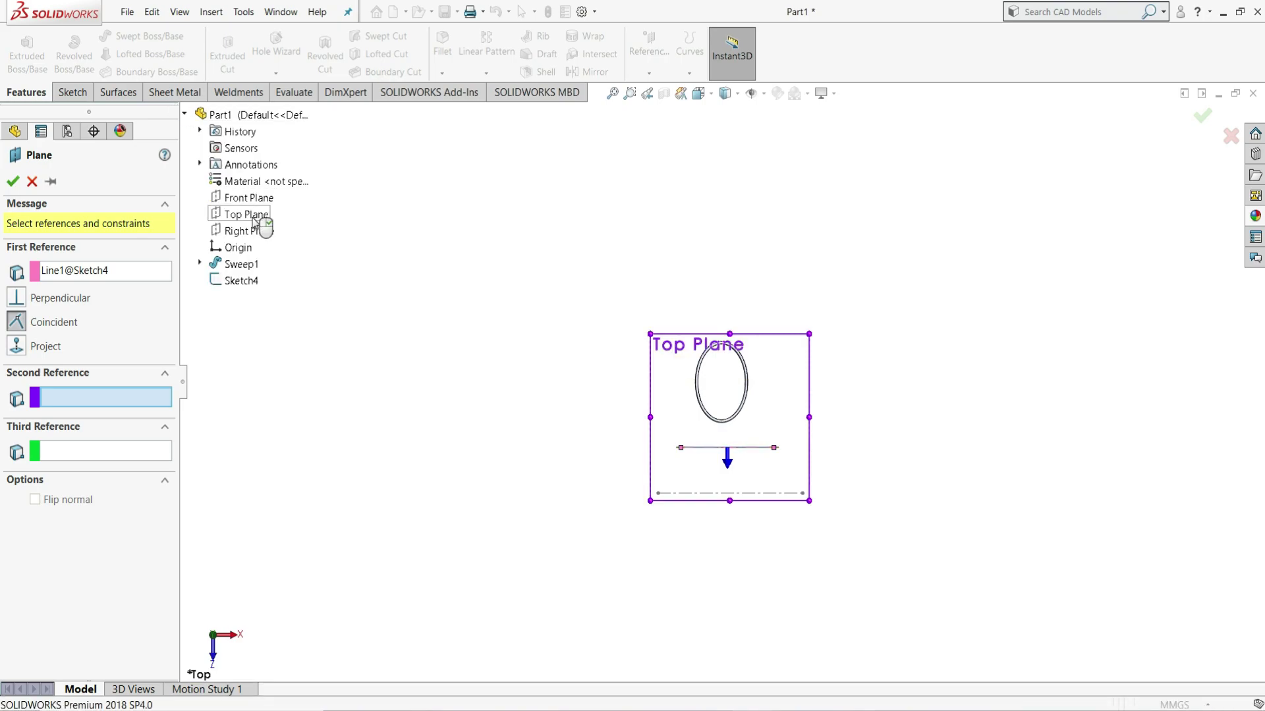
left_click(255, 217)
middle_click_drag(903, 299, 679, 310)
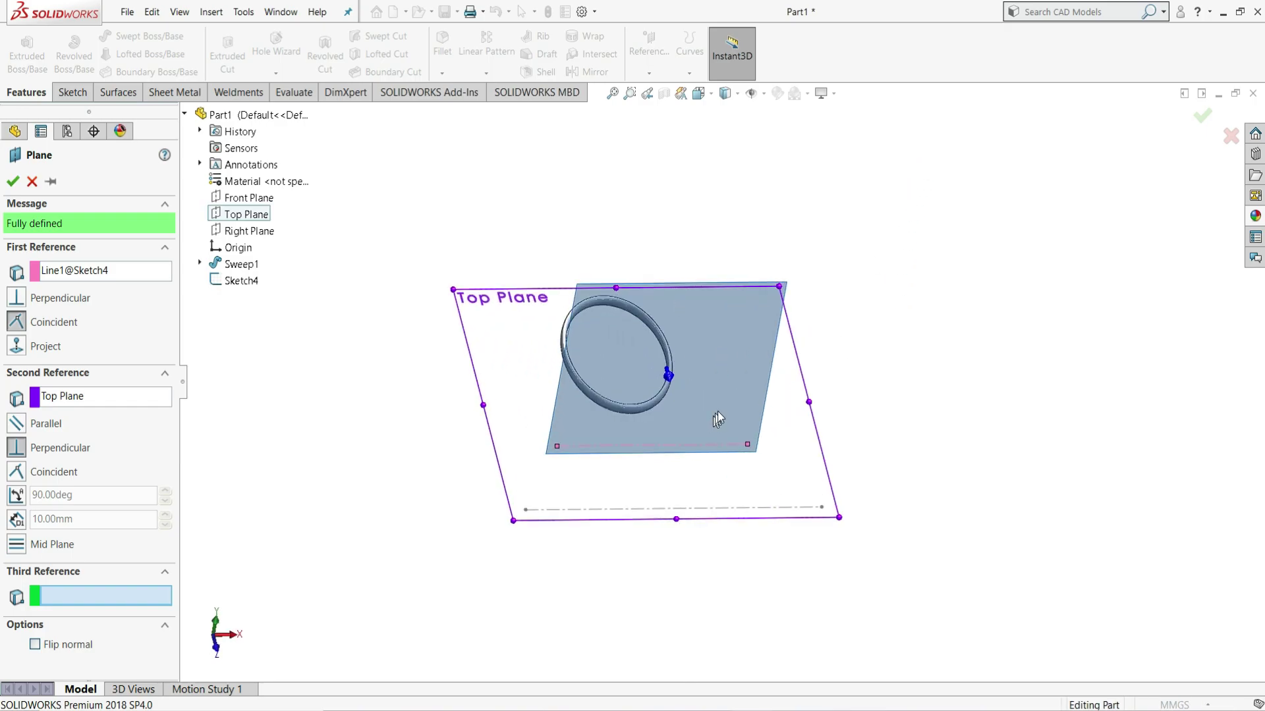
left_click(11, 185)
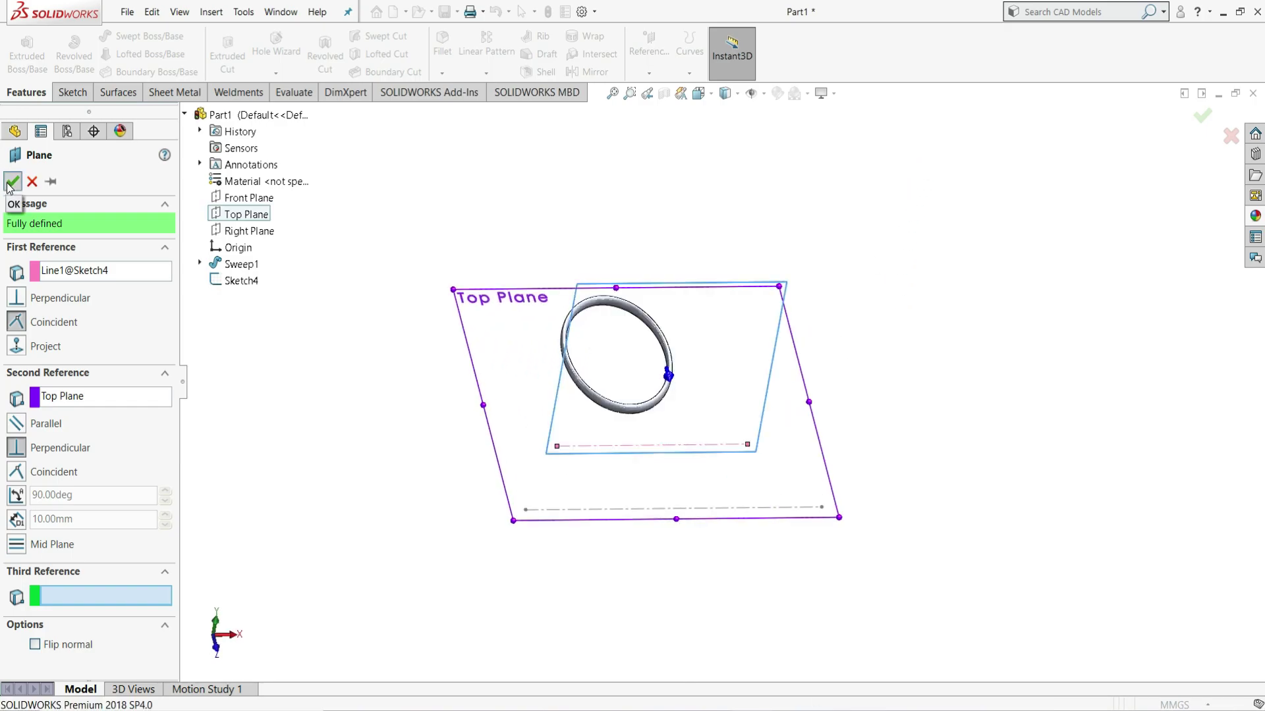
left_click(436, 397)
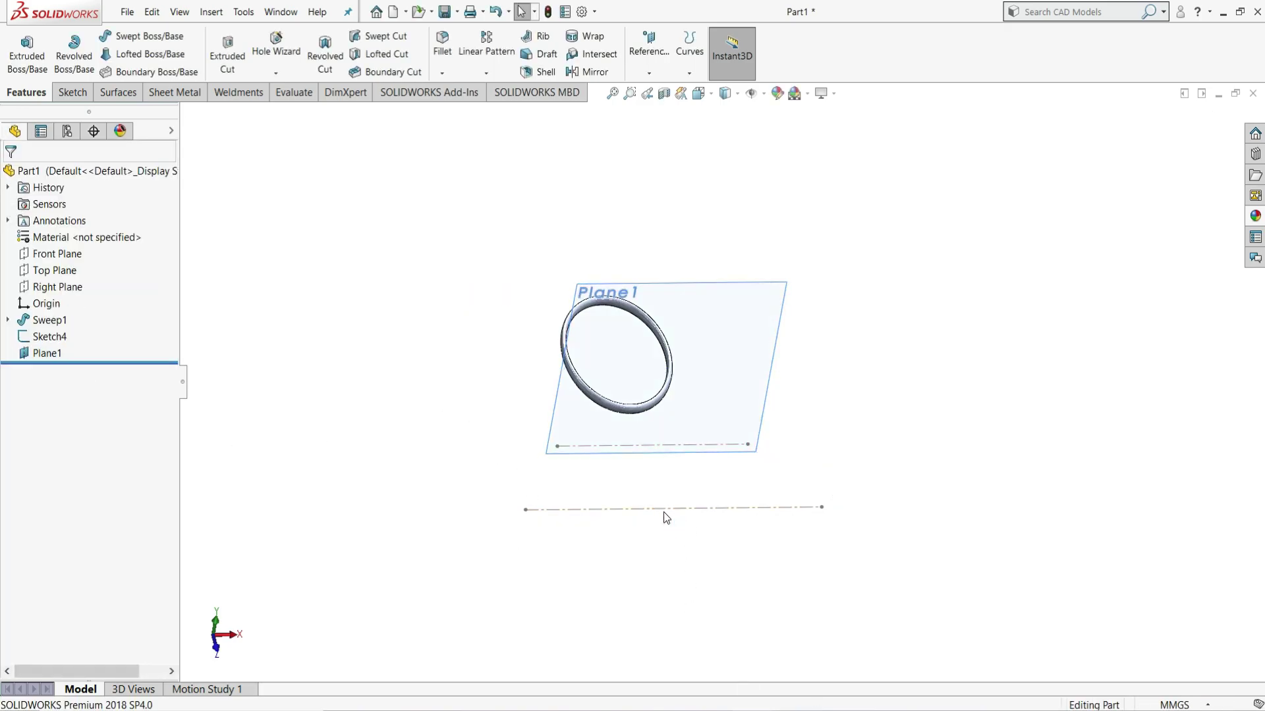
- Create Plane2 referencing the lower centerline and the Top Plane, perpendicular to Top Plane
left_click(639, 62)
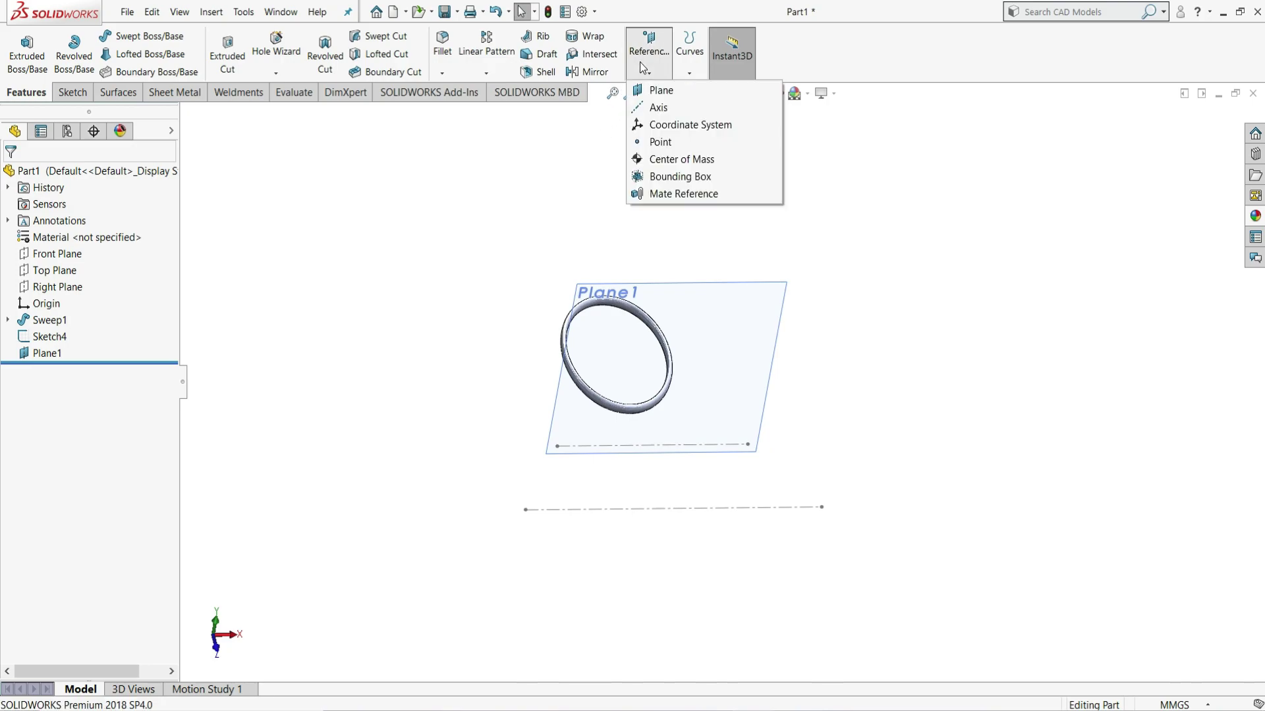
left_click(660, 92)
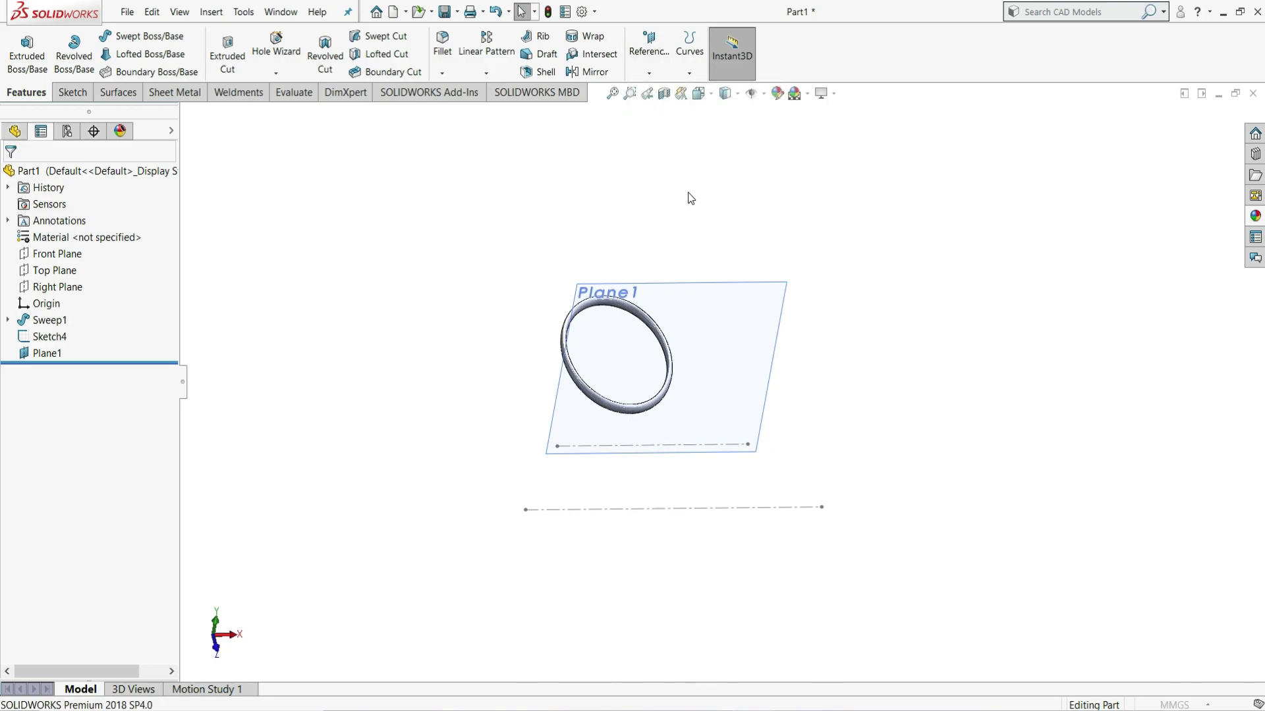
left_click(627, 508)
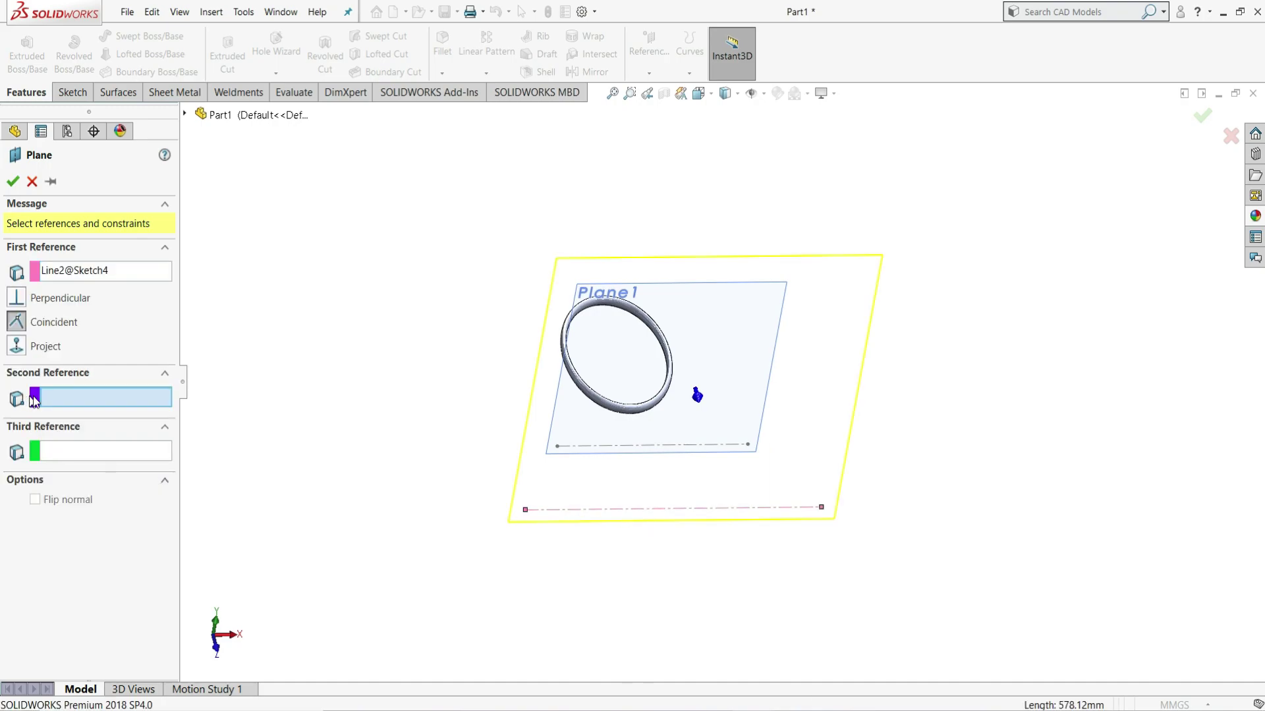
left_click(186, 115)
left_click(246, 214)
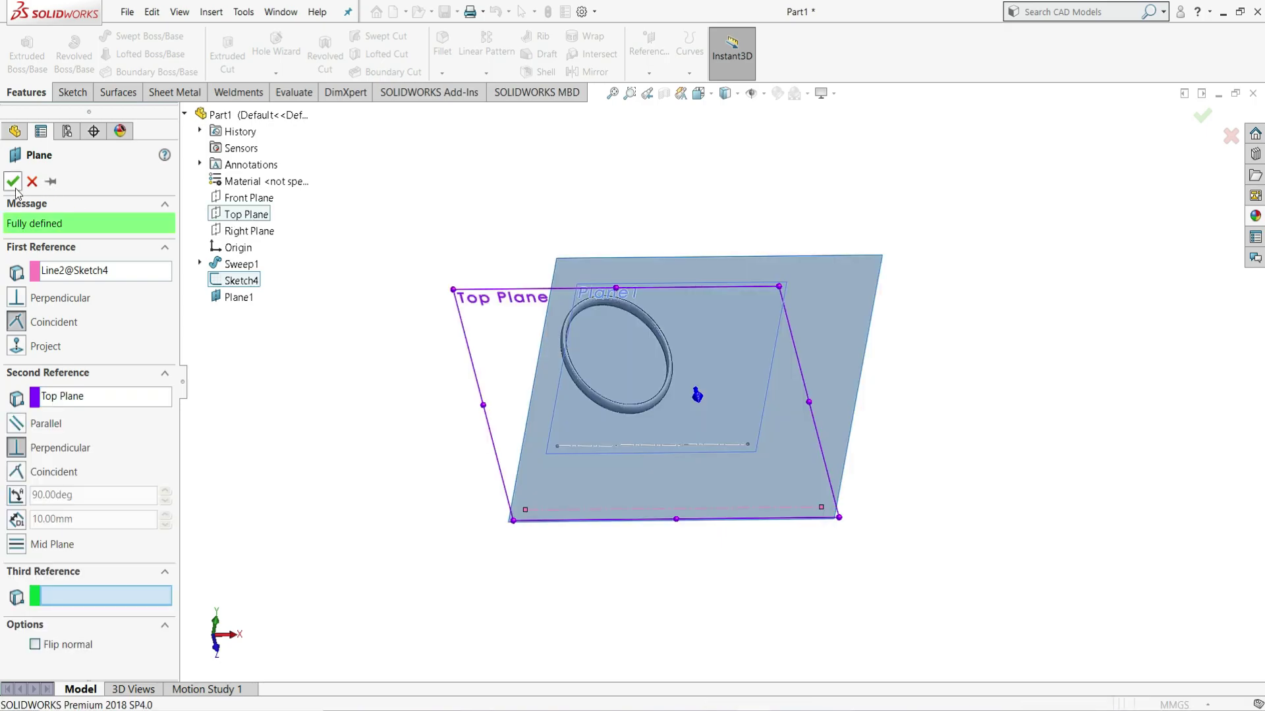
key("Return")
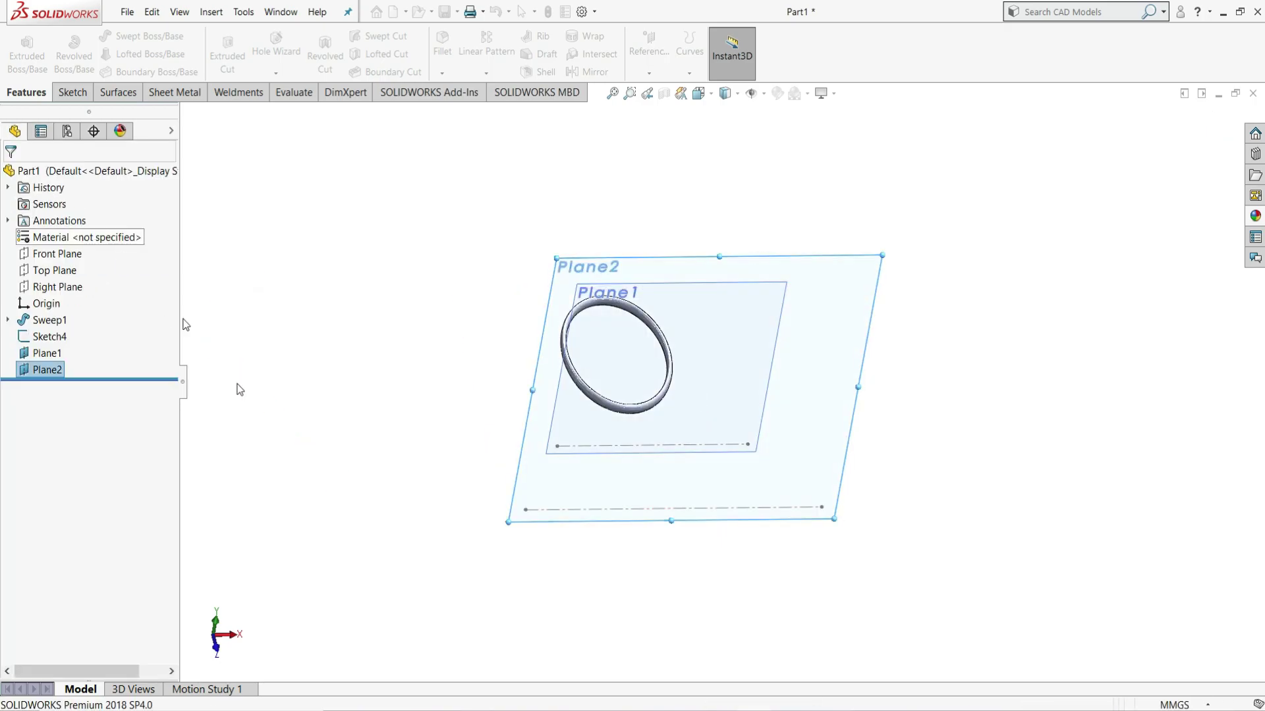
mouse_move(734, 433)
middle_mouse_down()
mouse_move(775, 519)
mouse_move(742, 481)
middle_mouse_up()
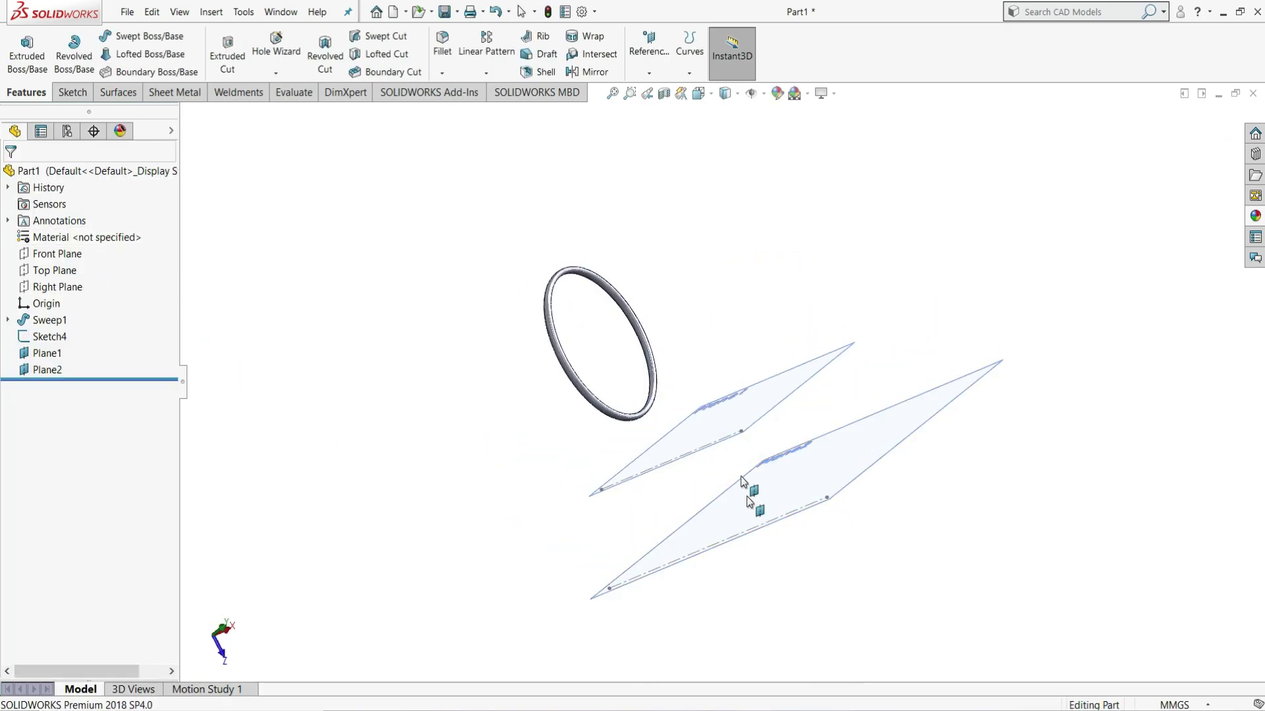
- Hide Plane2 from its context toolbar, leaving Plane1 visible and selected
middle_click_drag(811, 329, 724, 315)
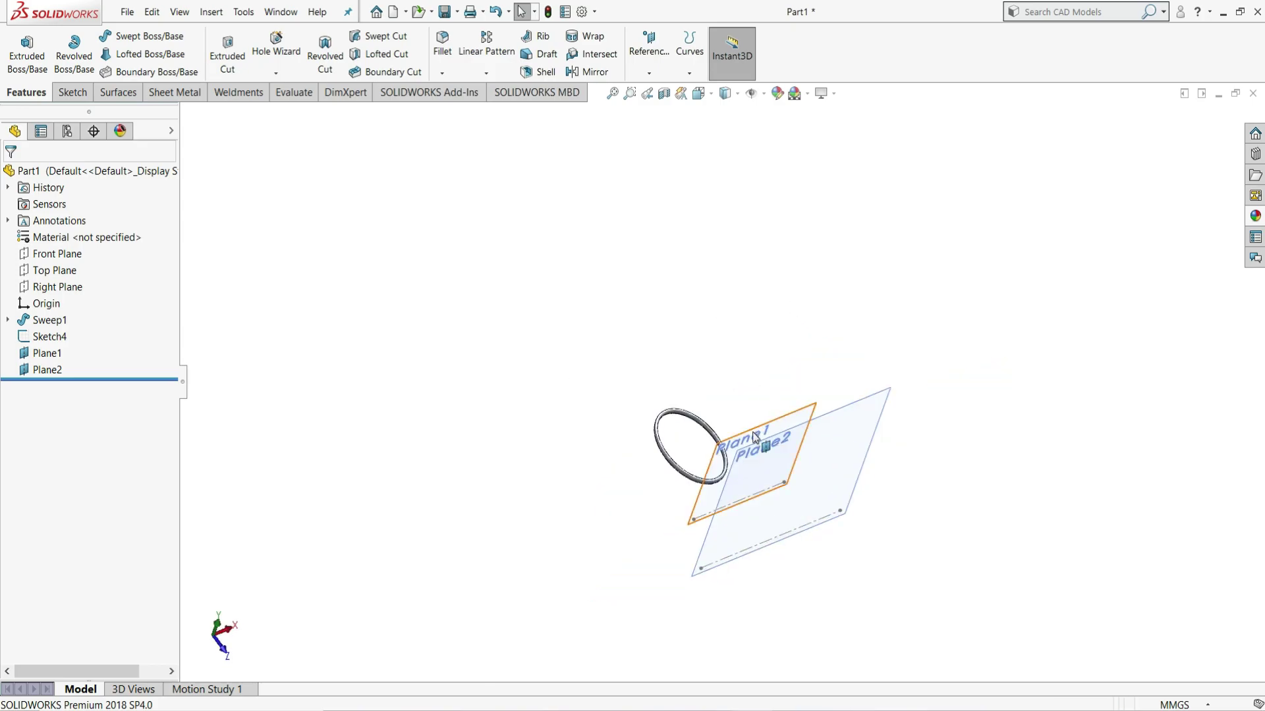
middle_click_drag(755, 436, 724, 461)
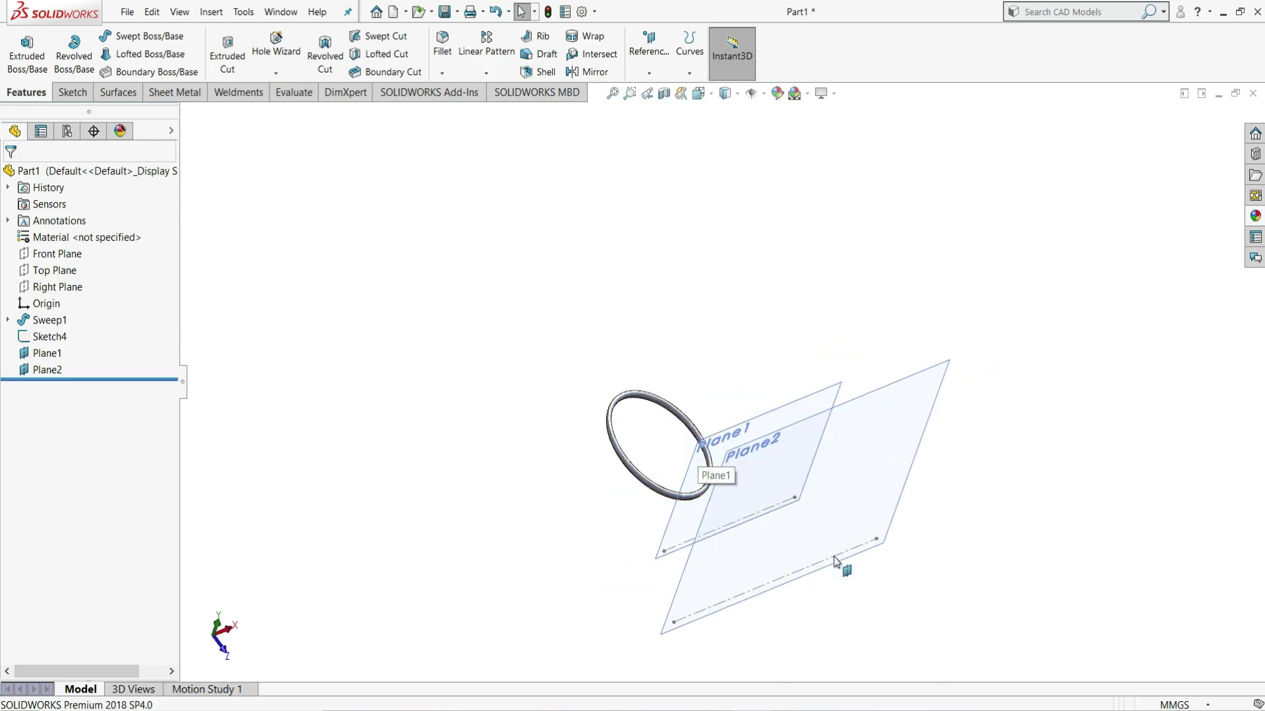
left_click(898, 404)
right_click(898, 404)
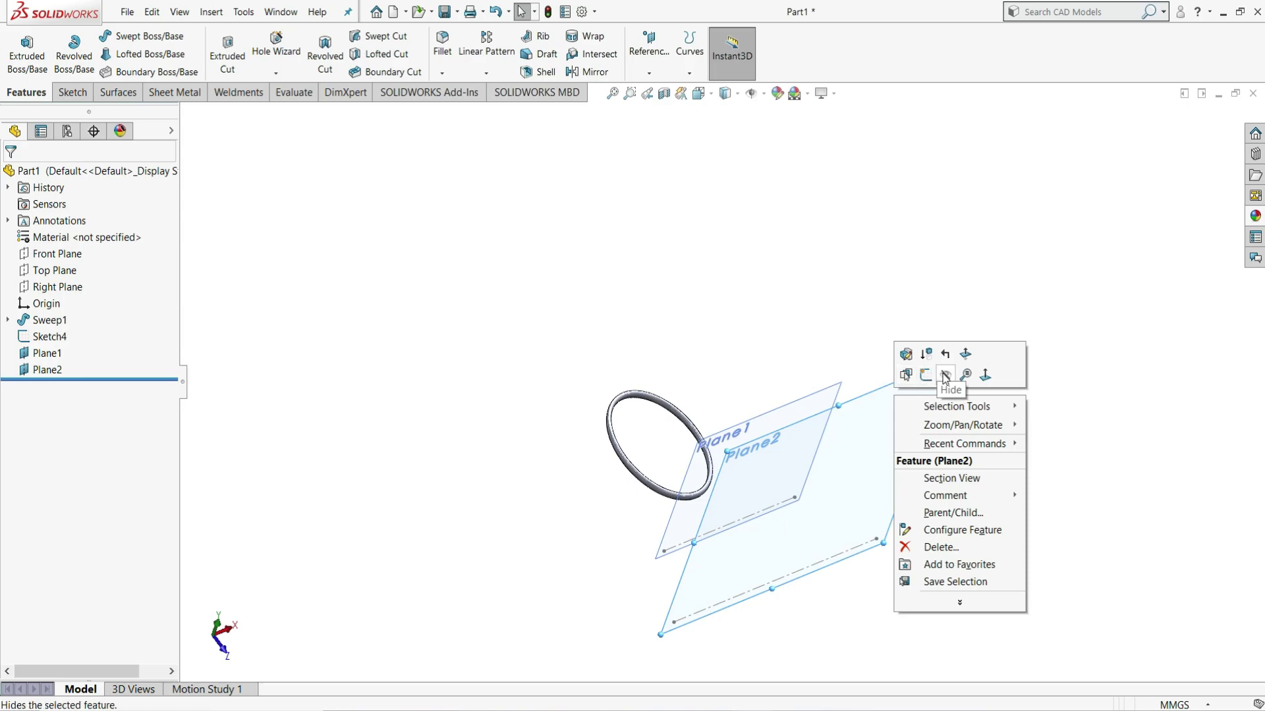
left_click(945, 377)
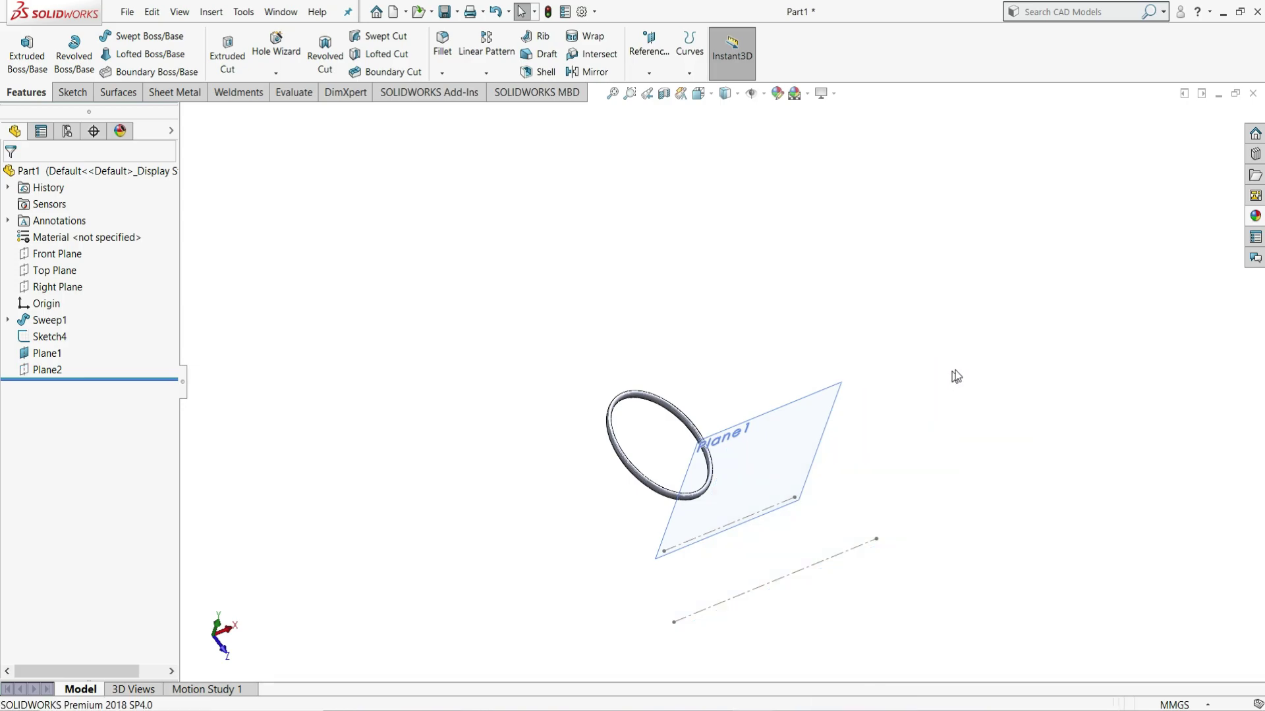
left_click(804, 439)
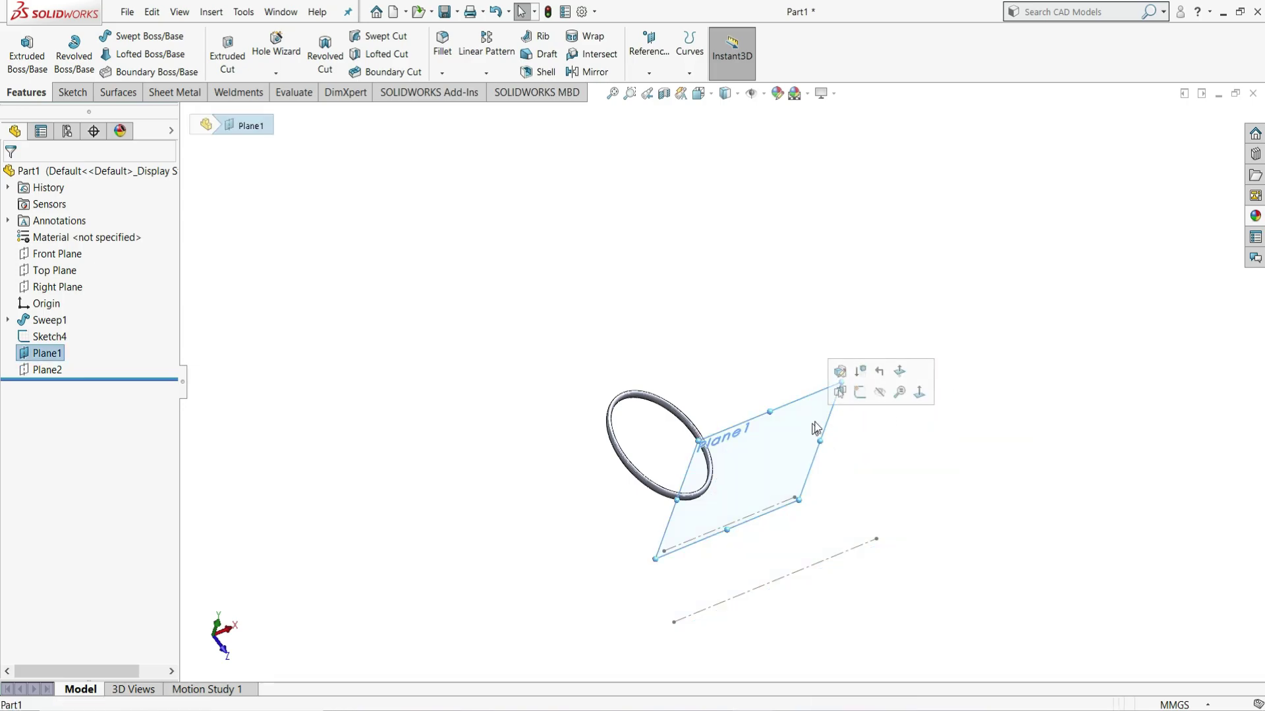
- Open a sketch on Plane1 and draw an upright ellipse centred on the centerline
left_click(857, 395)
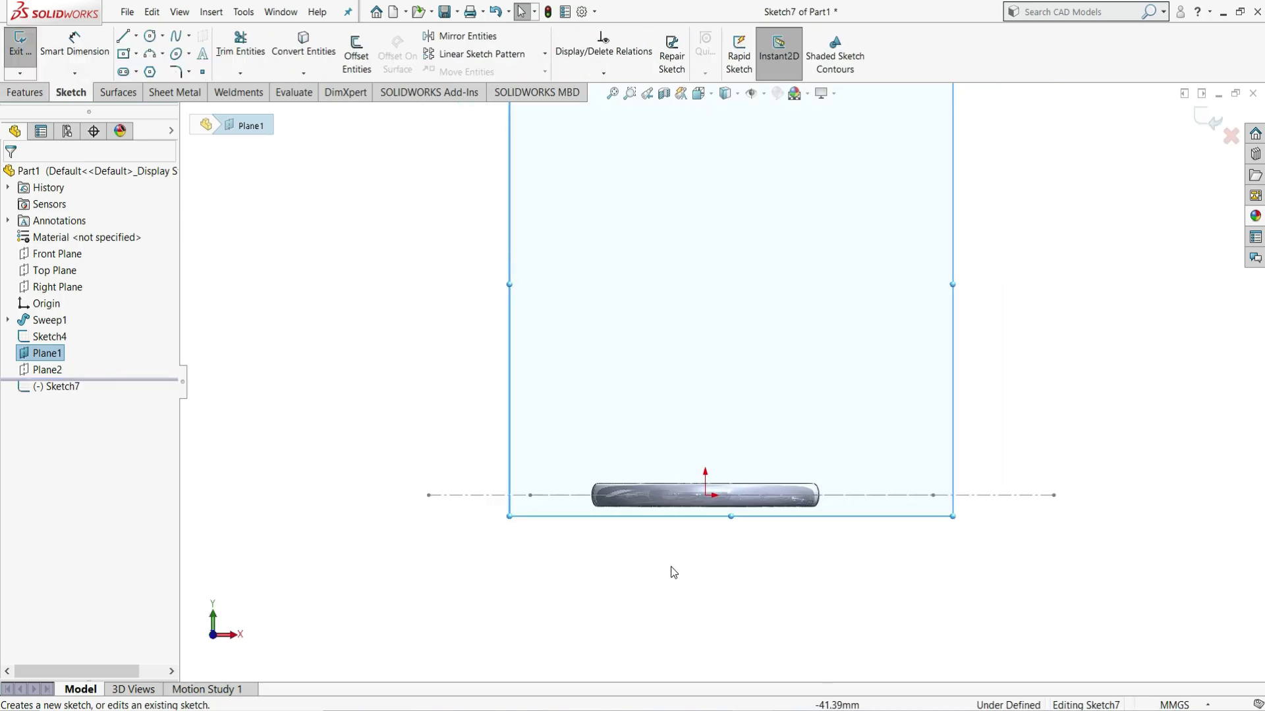
middle_click_drag(718, 472, 718, 507, "ctrl")
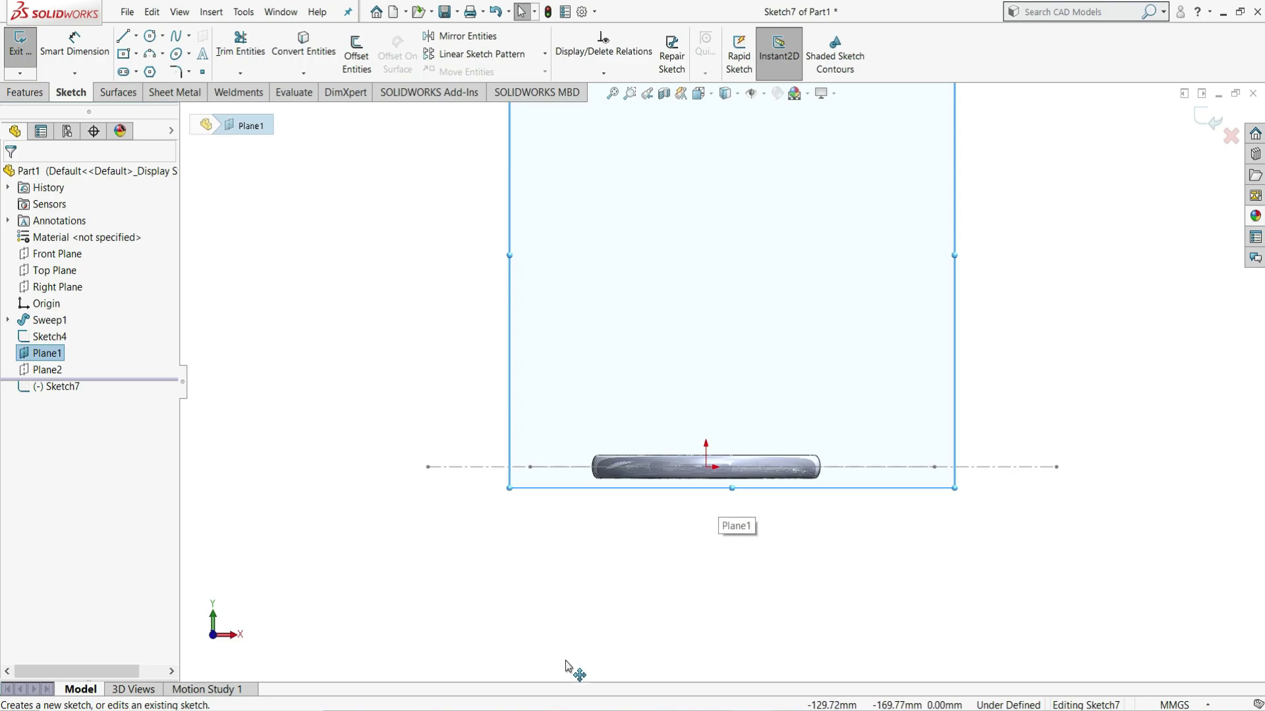
left_click(176, 57)
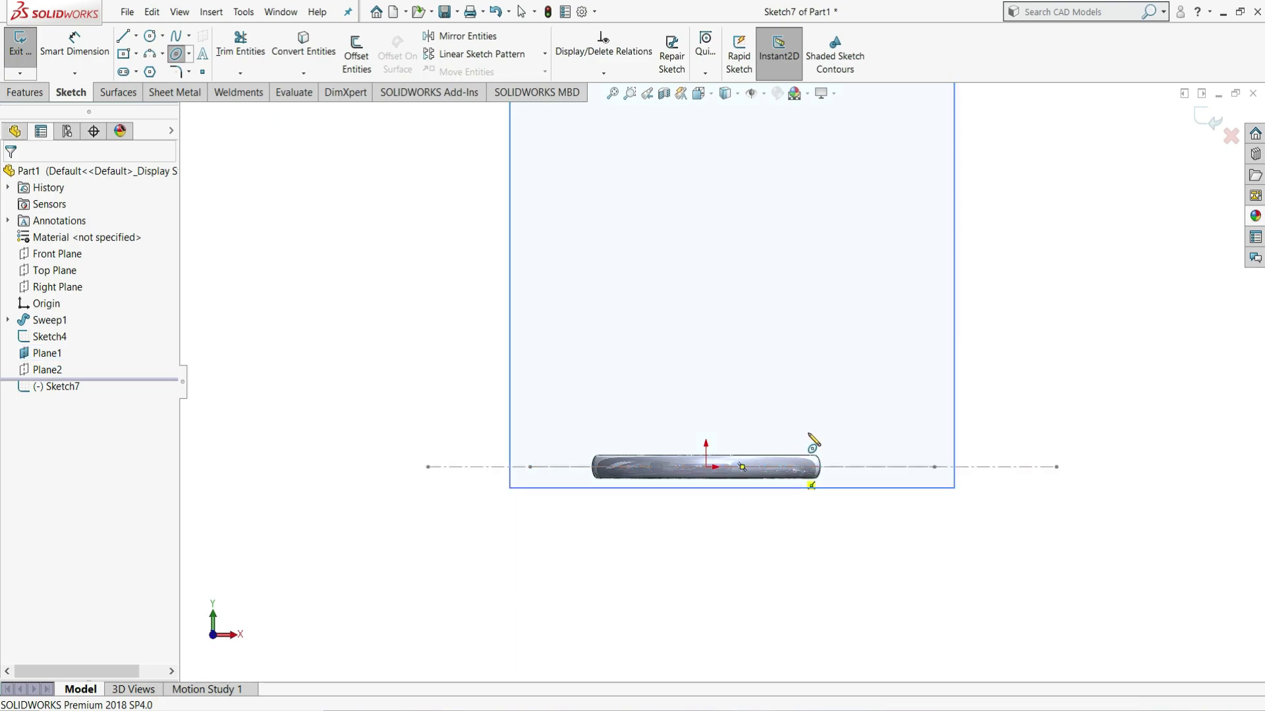
left_click(792, 467)
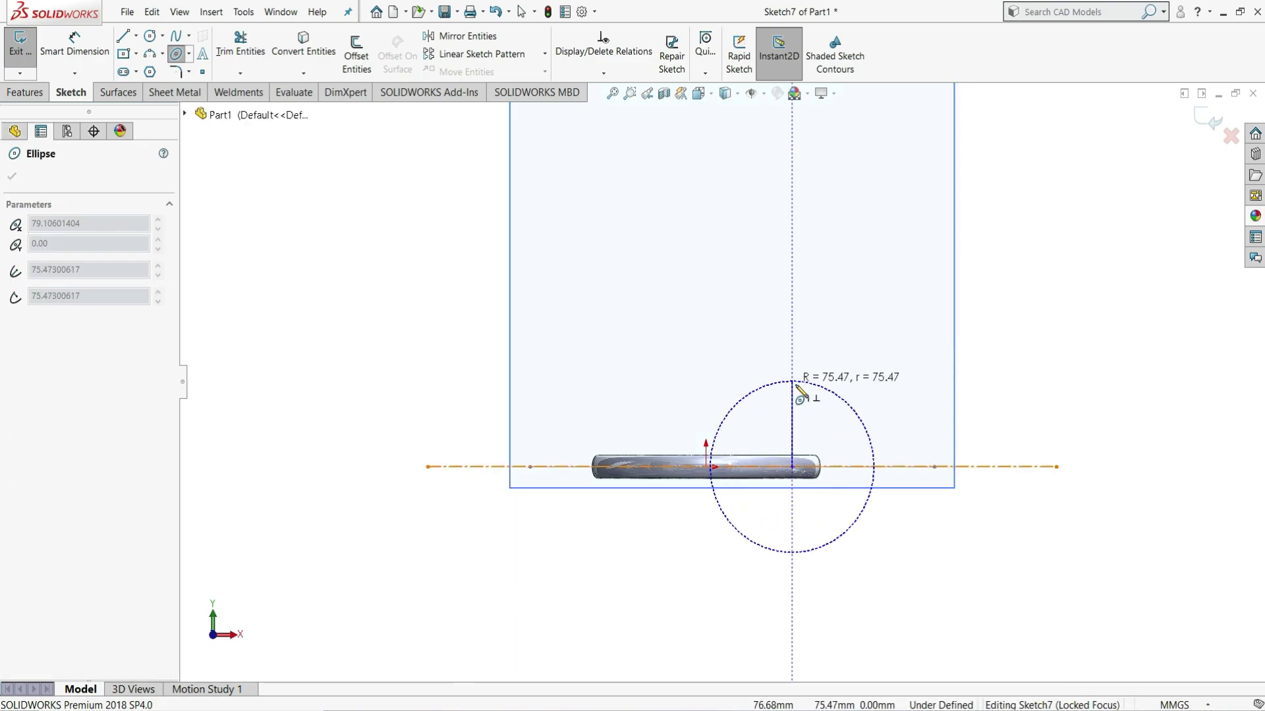
left_click(792, 382)
left_click(832, 424)
right_click(886, 428)
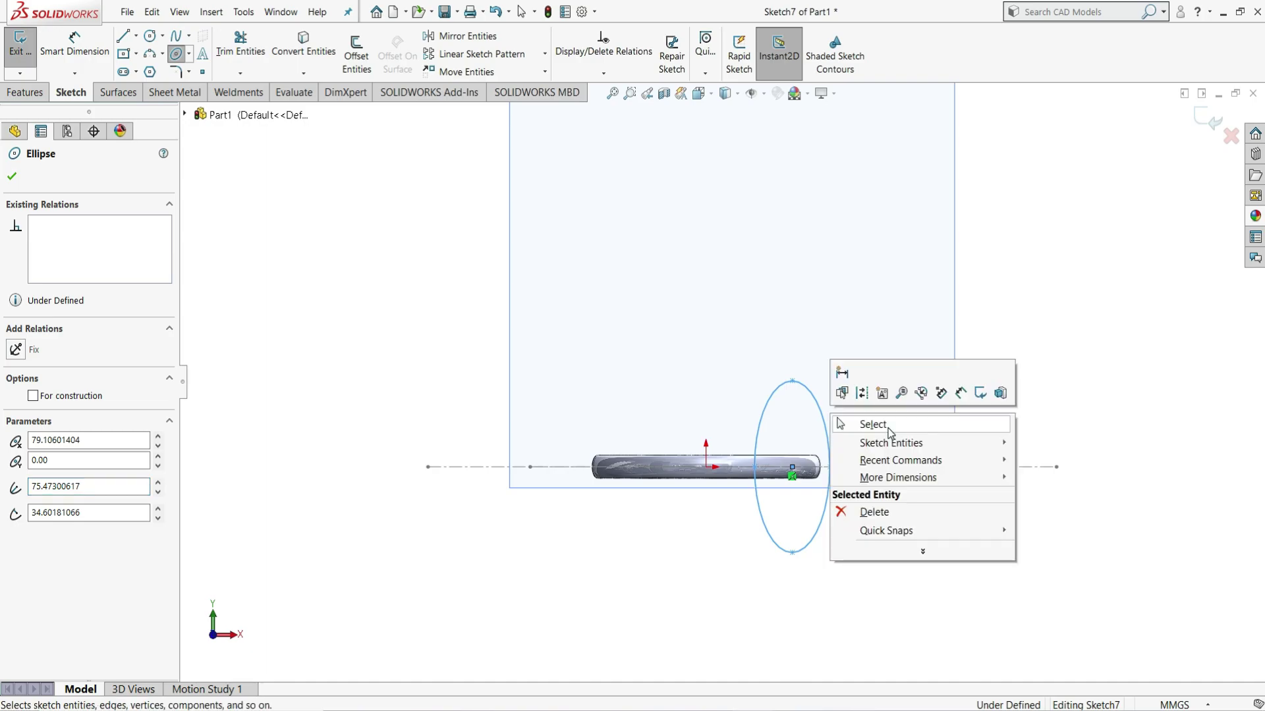
left_click(879, 425)
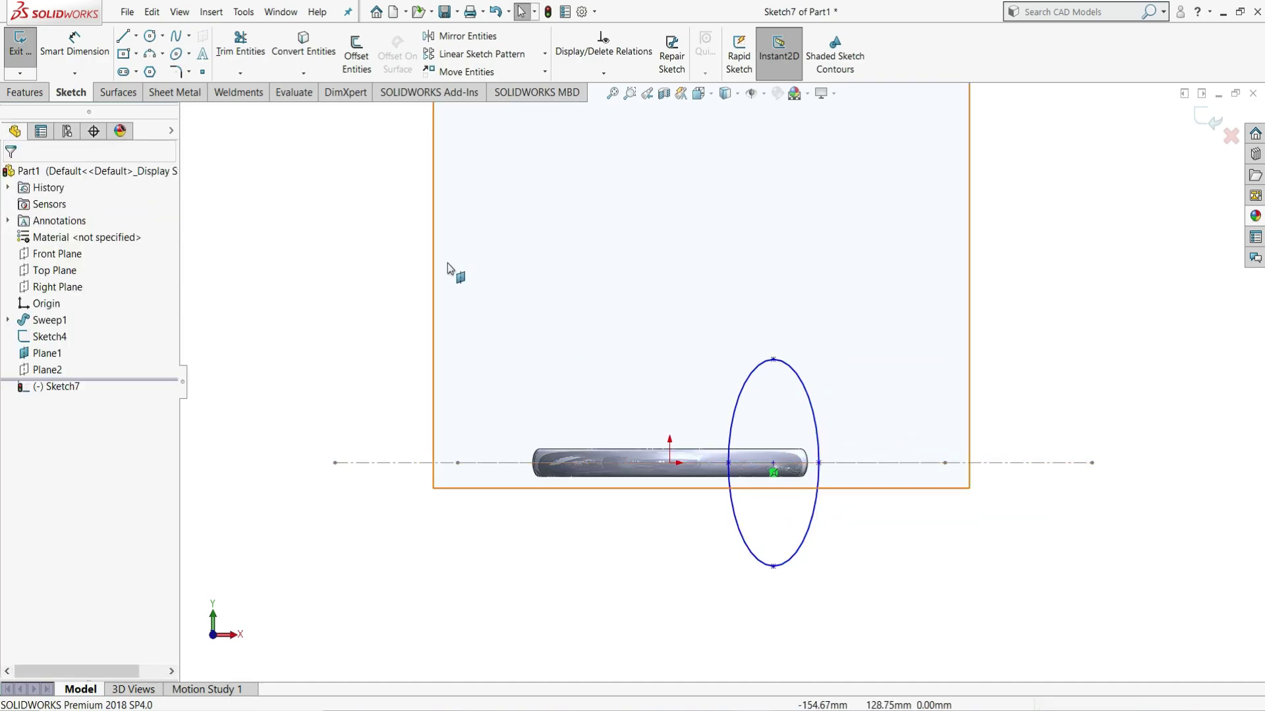
- Dimension the ellipse's centerline point 10.85 mm from the origin
left_click(74, 45)
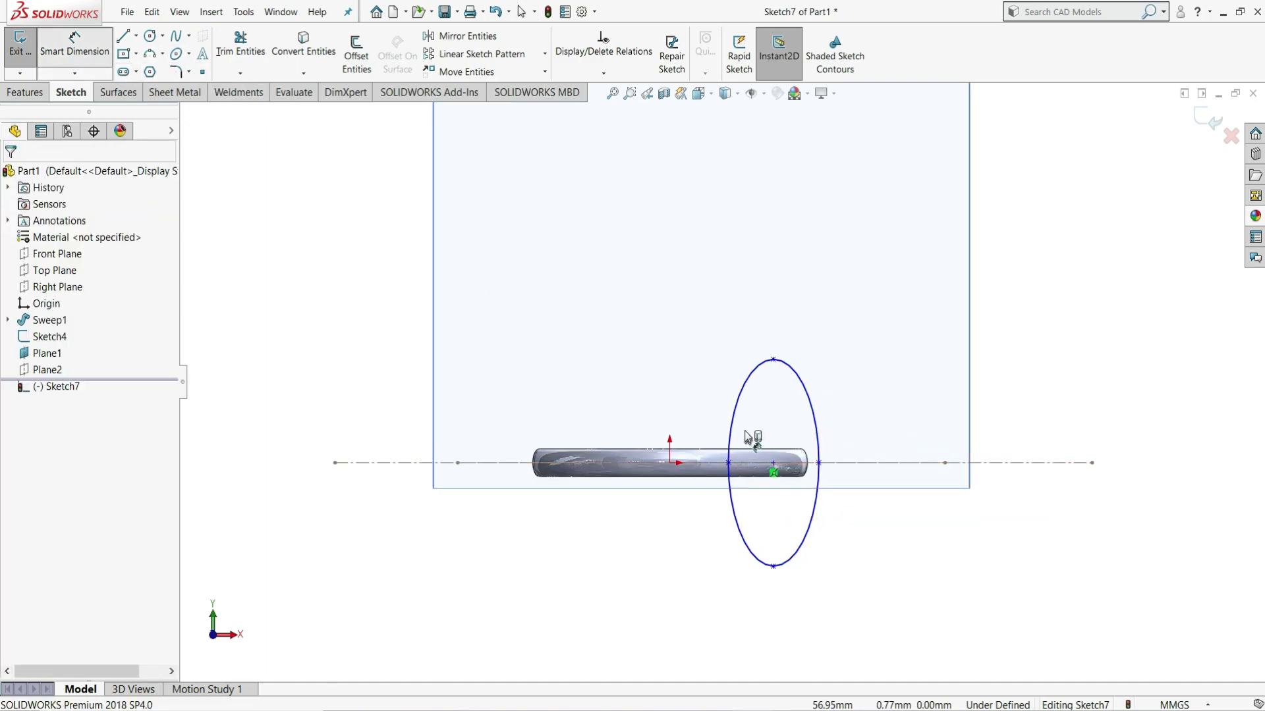
left_click(671, 464)
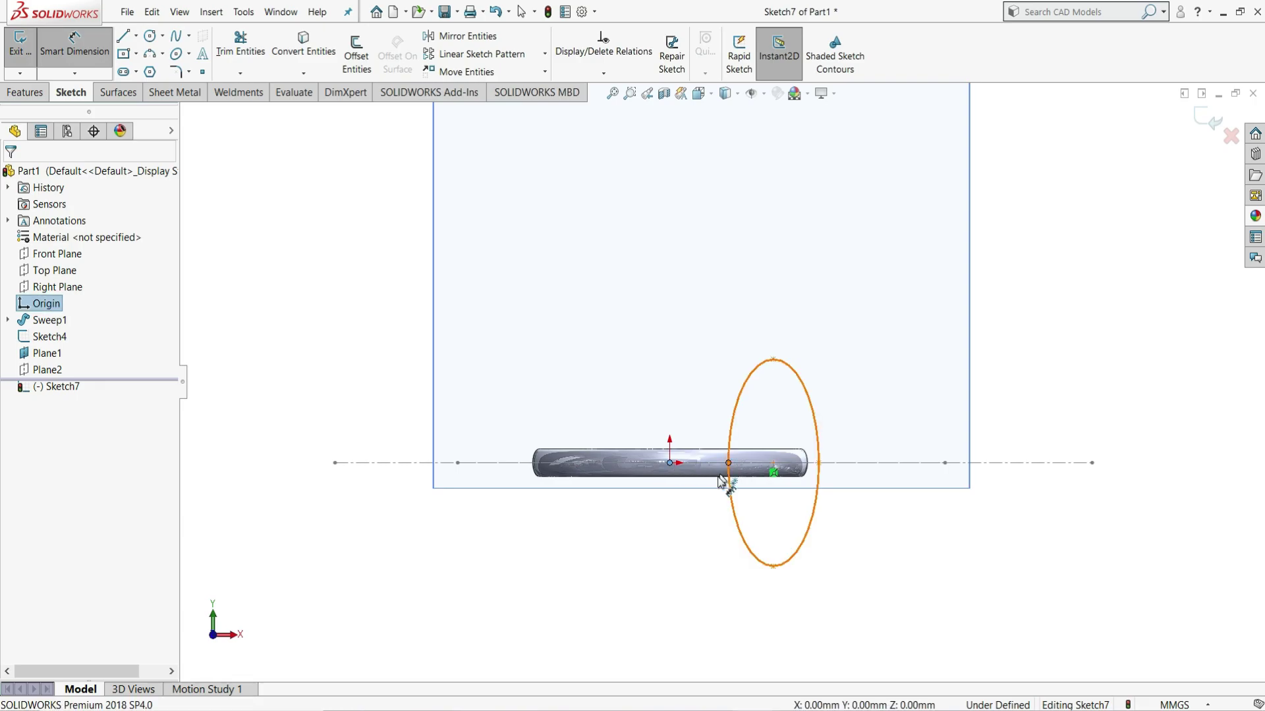
left_click(728, 463)
left_click(699, 537)
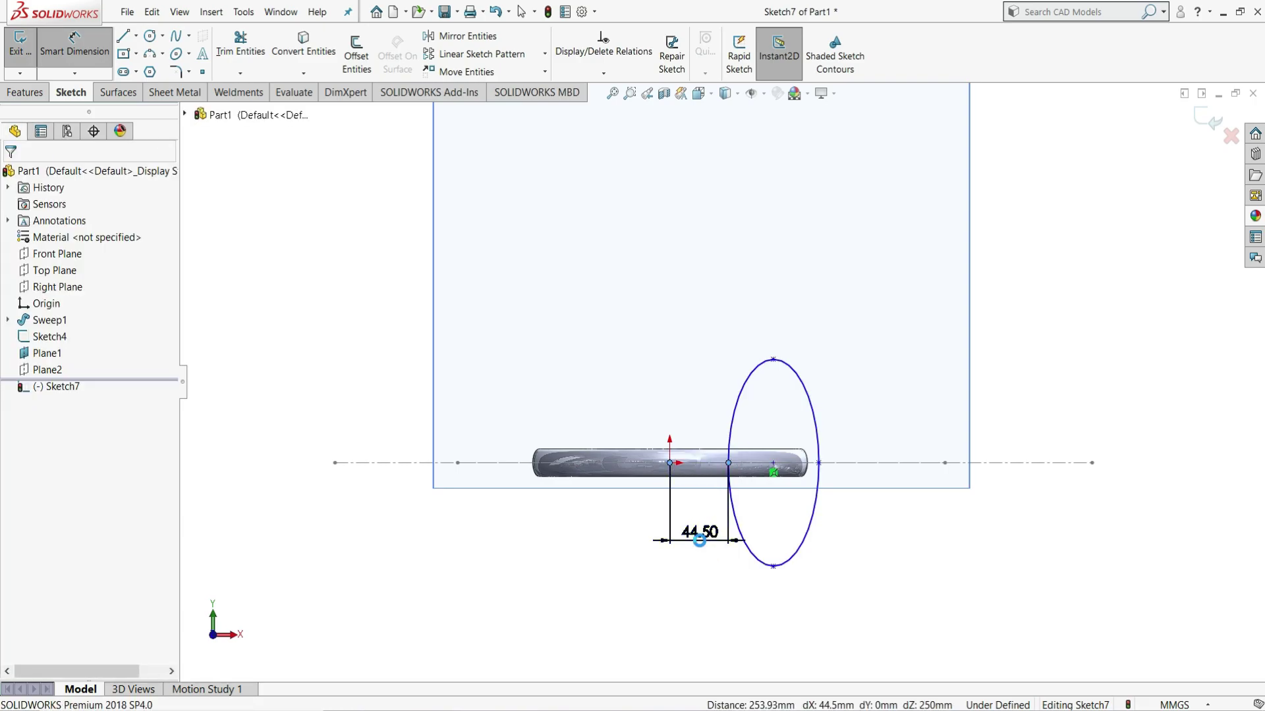
type("1")
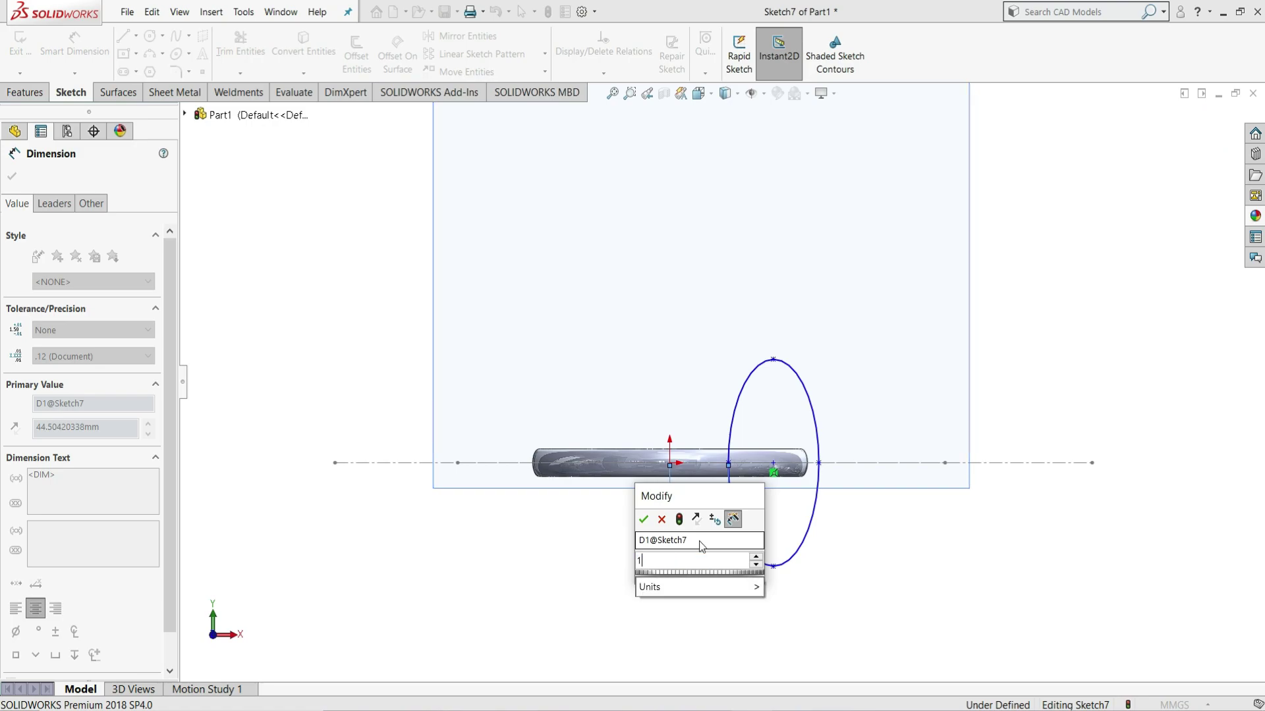
type("0.85")
key("Return")
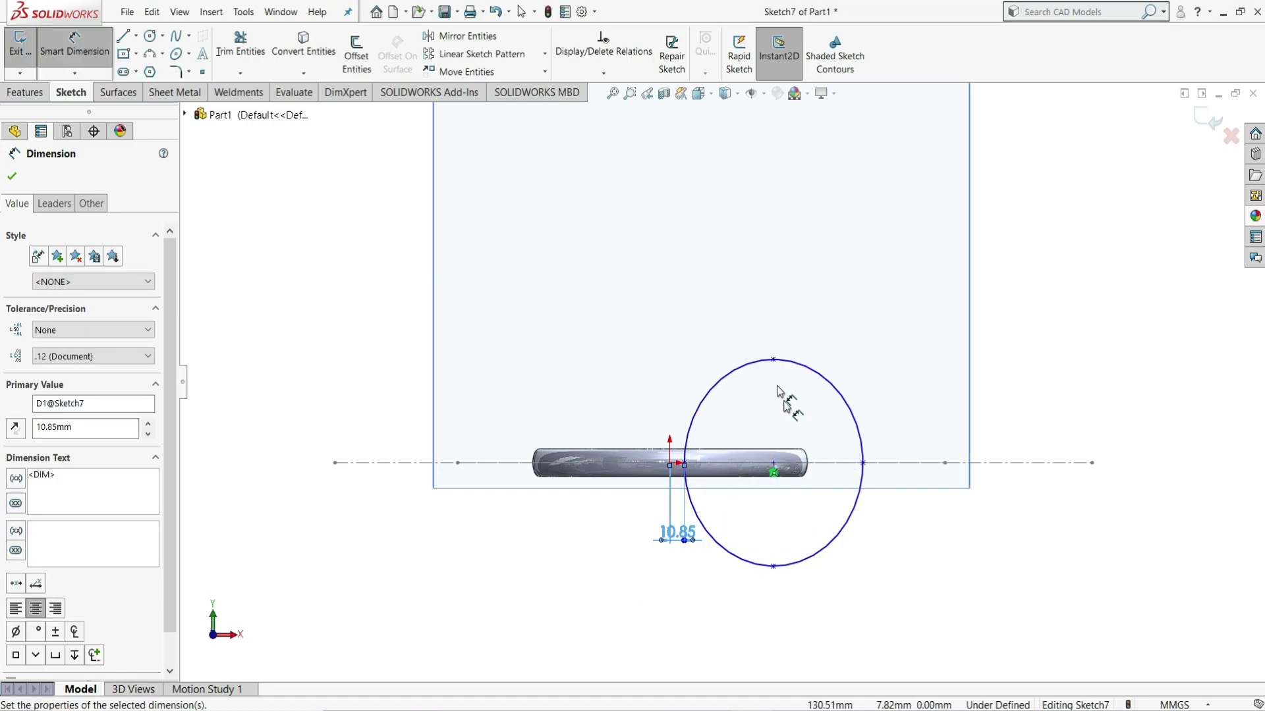
- Set the ellipse's top-to-bottom height to 17.50 mm
left_click(773, 360)
left_click(773, 566)
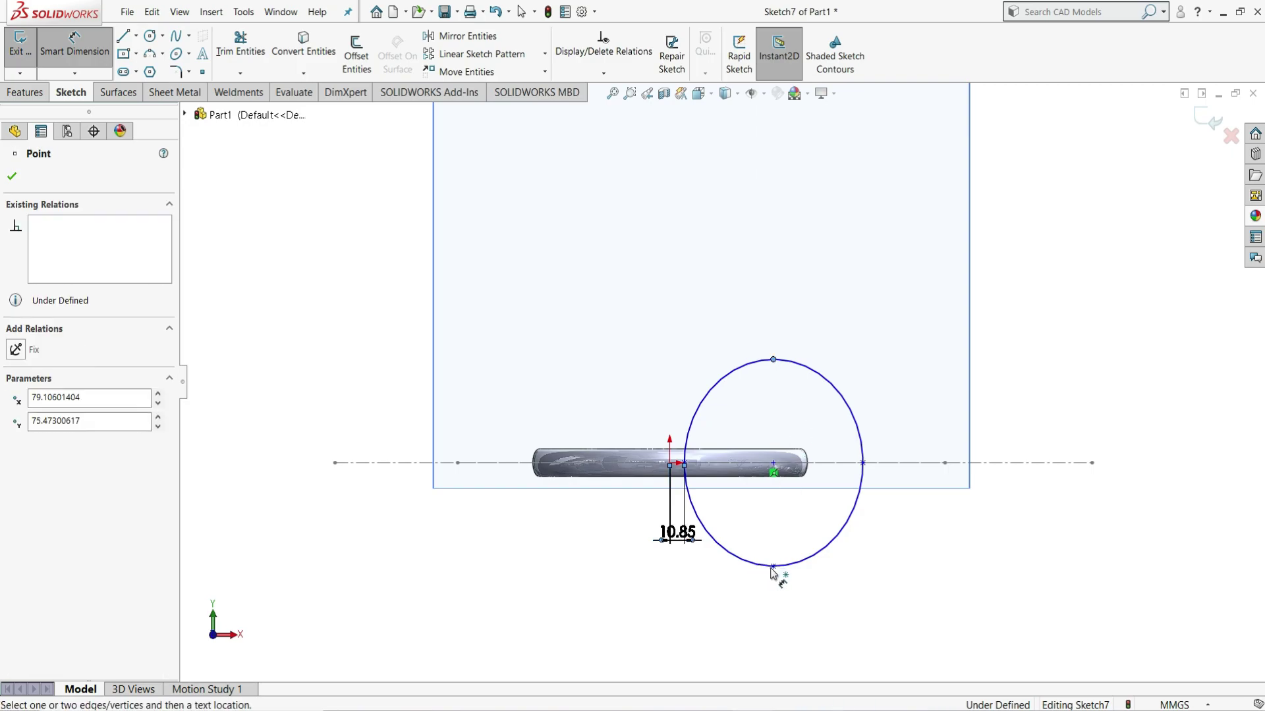
left_click(951, 436)
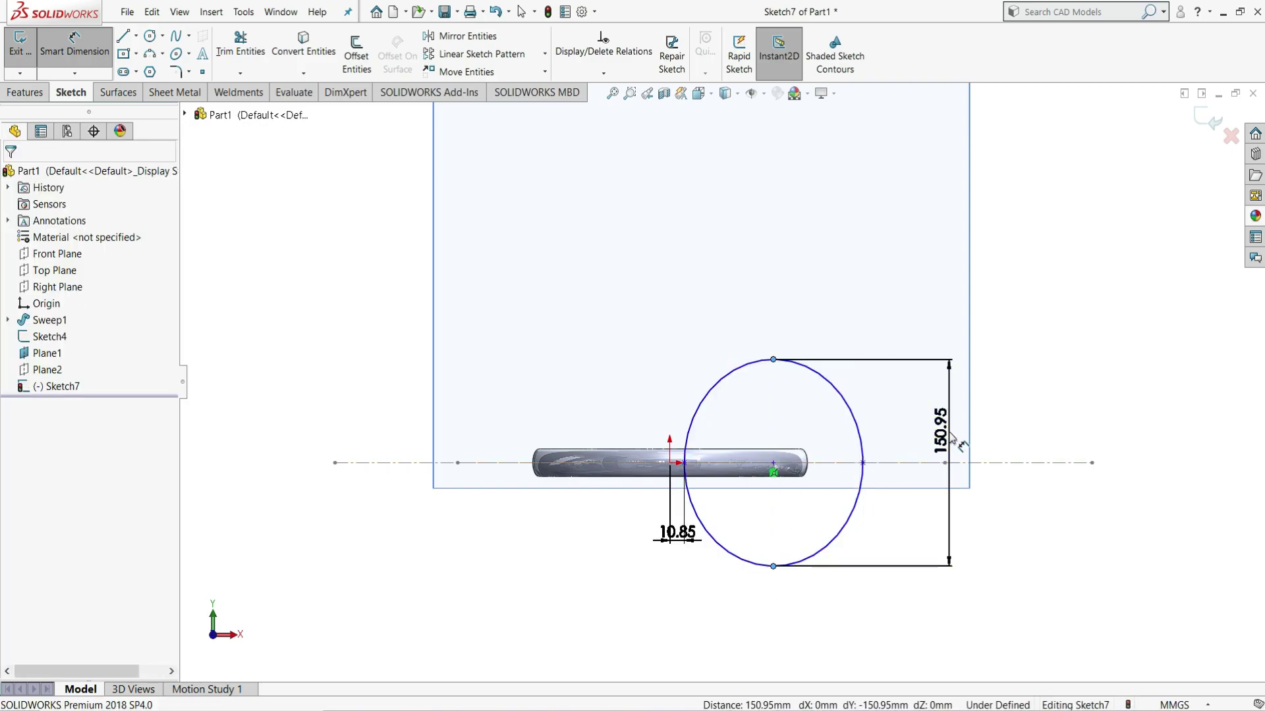
type("1")
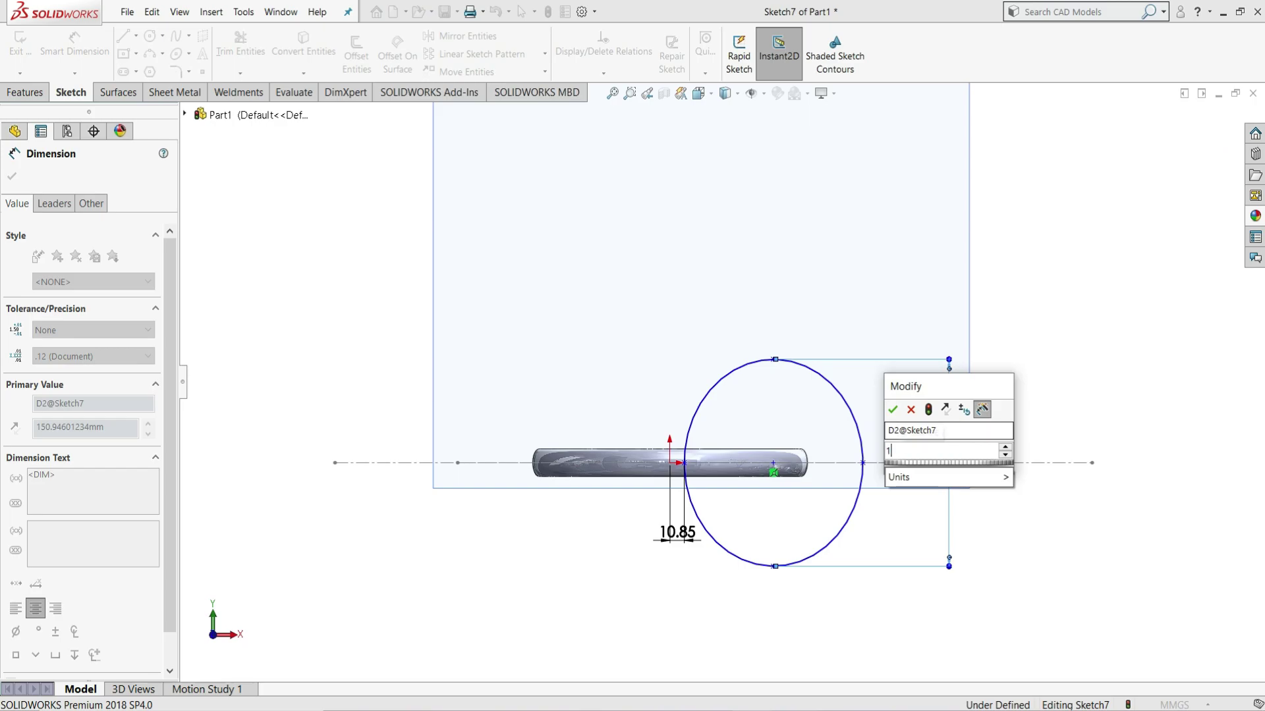
type("7.50")
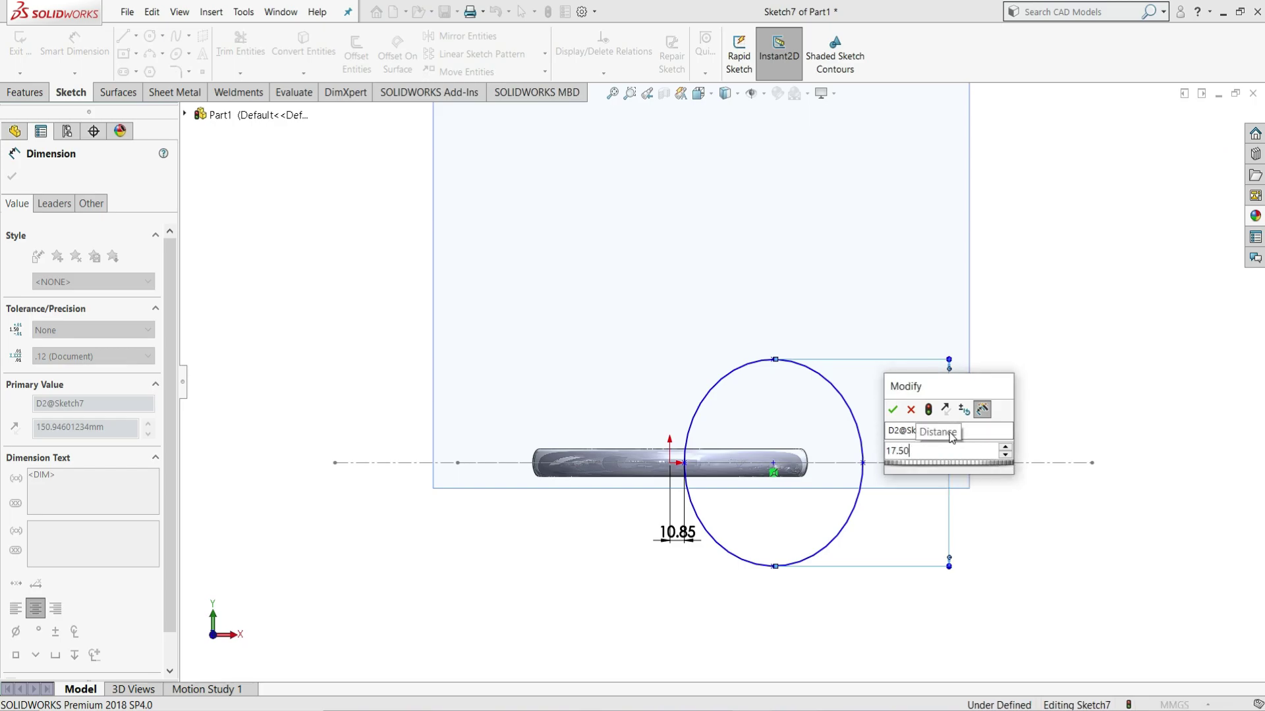
key("Return")
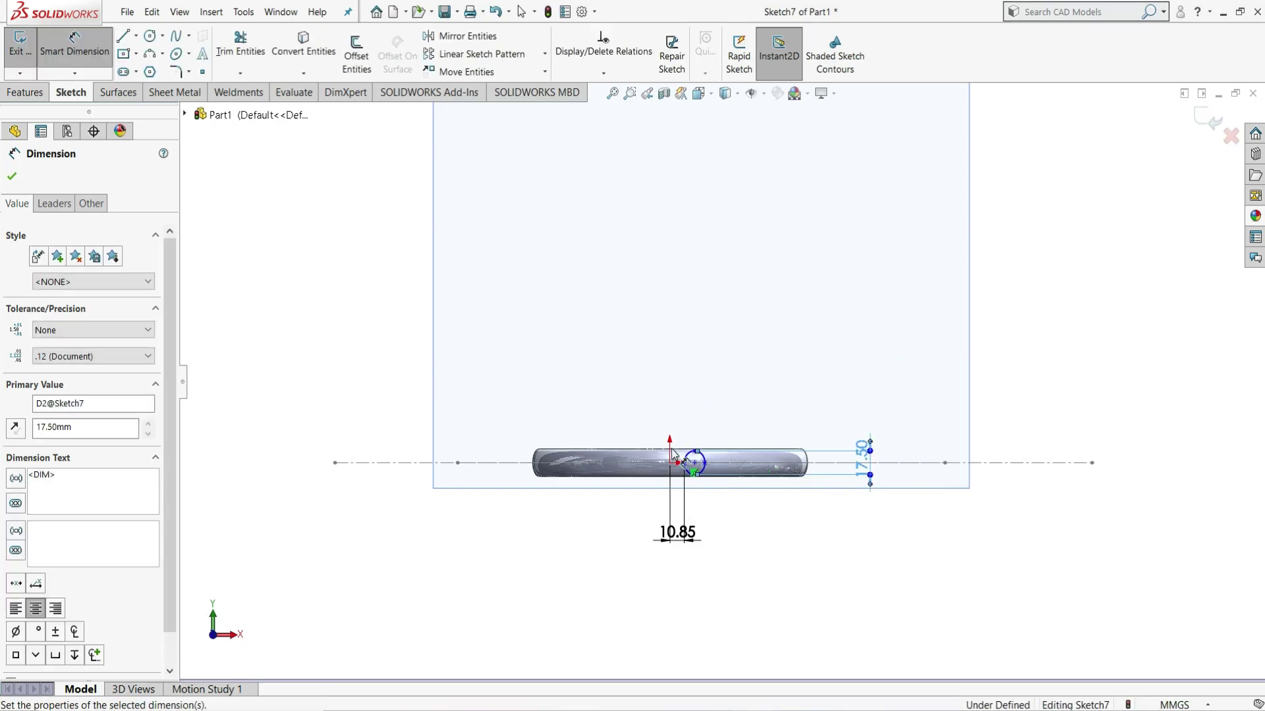
- Dimension the ellipse width to 10 mm
scroll(677, 461, "down", 3)
scroll(706, 483, "down", 4)
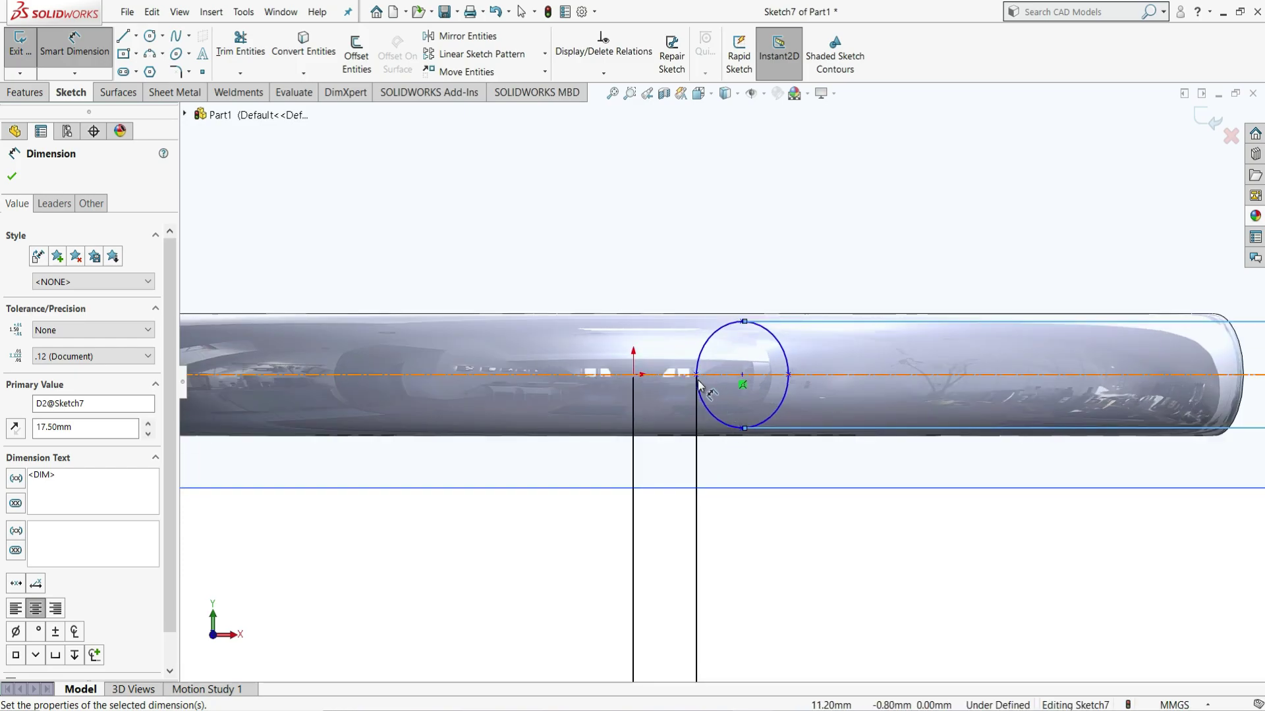
left_click(789, 376)
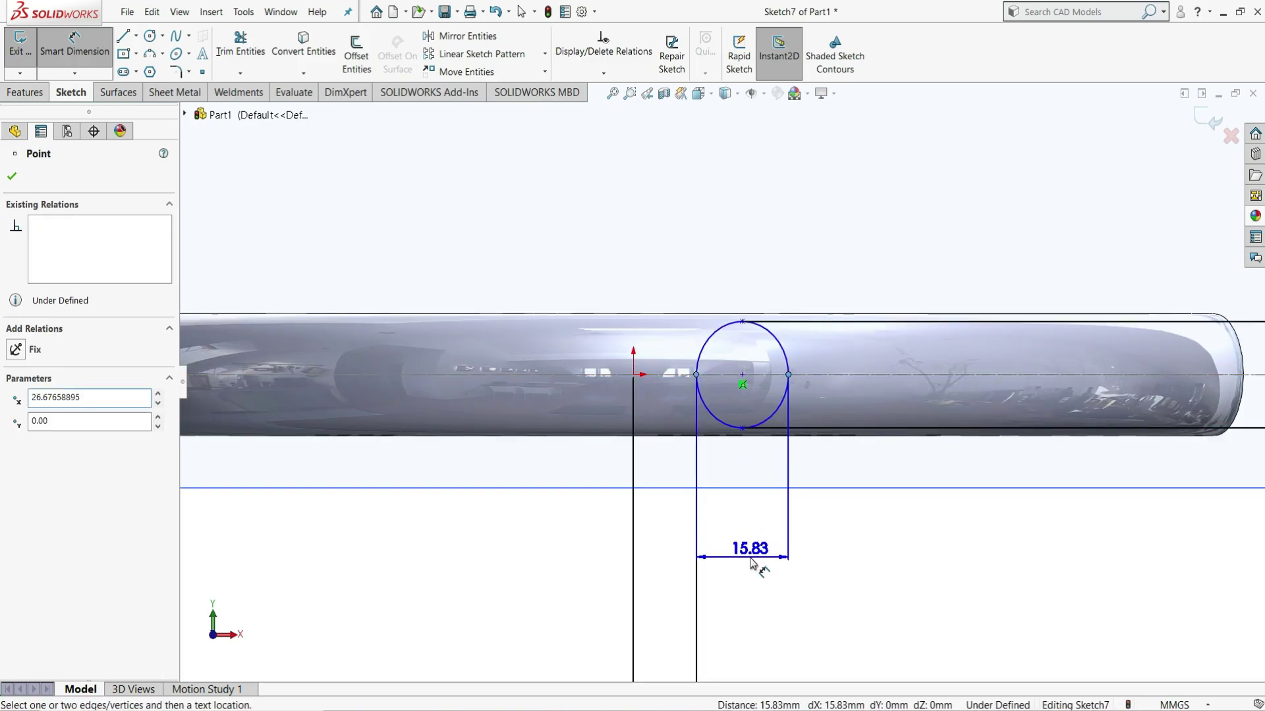
left_click(750, 560)
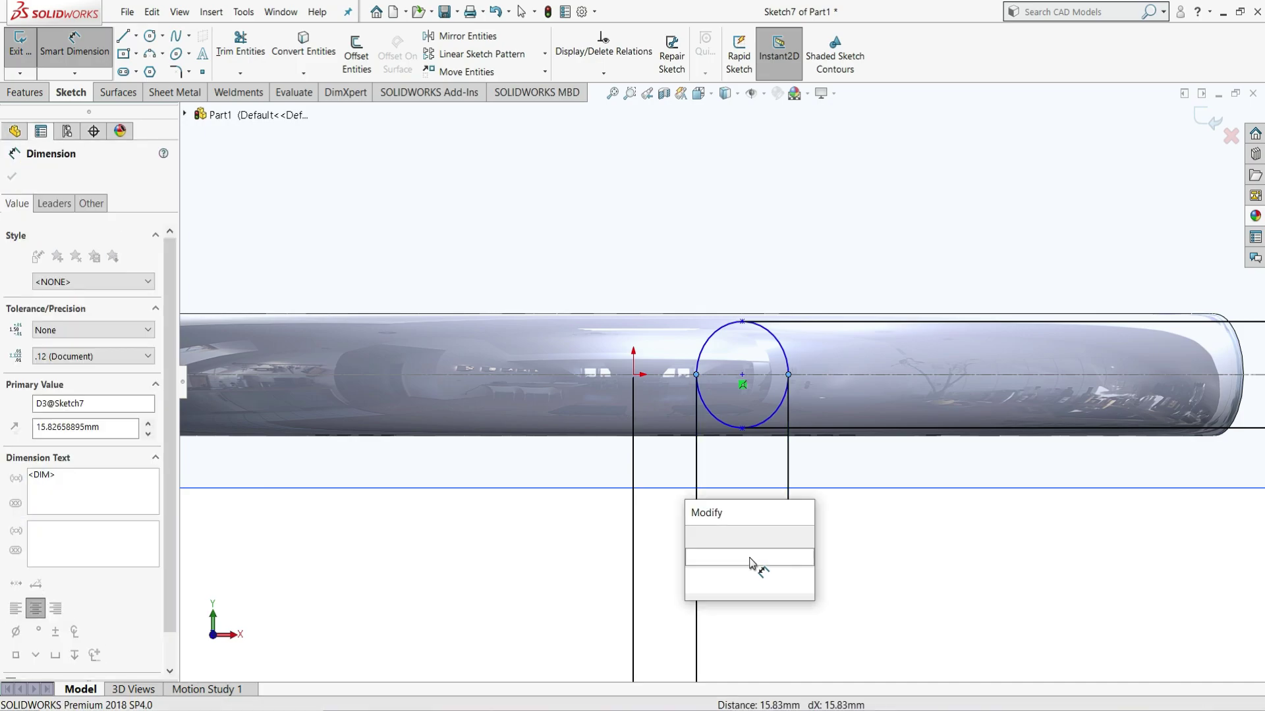
type("10")
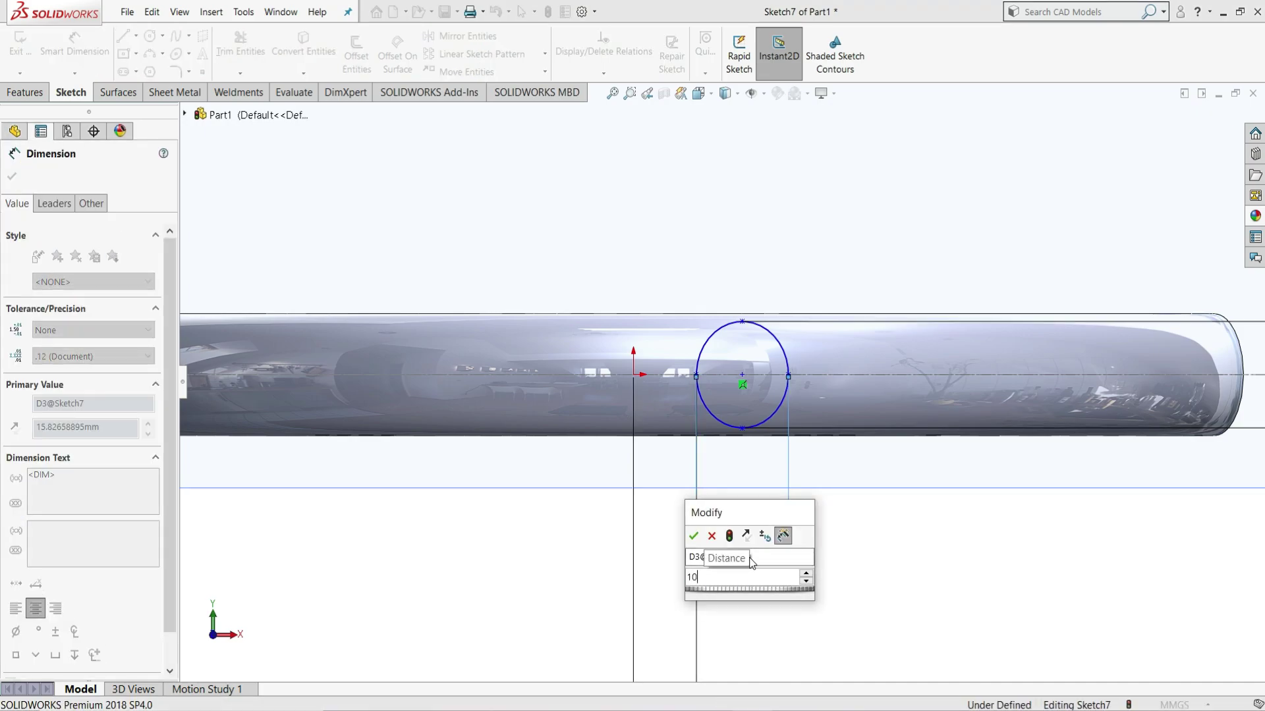
key("Return")
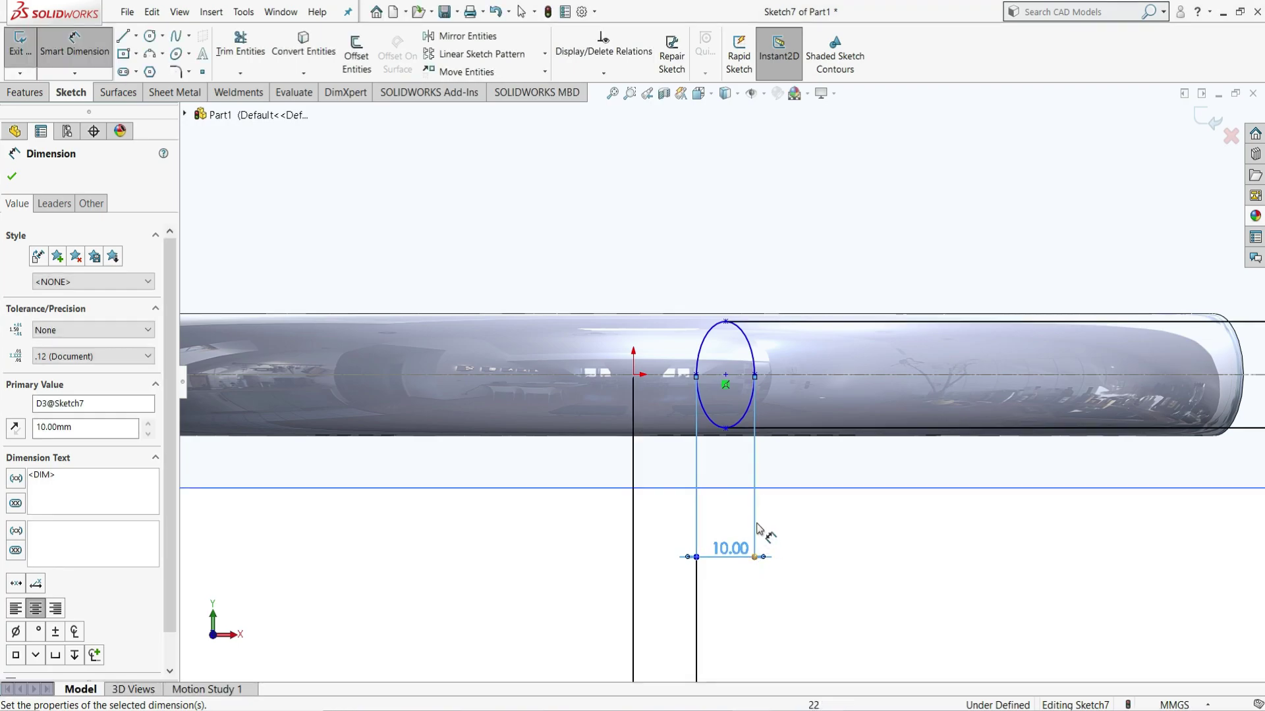
key("z")
left_click(12, 177)
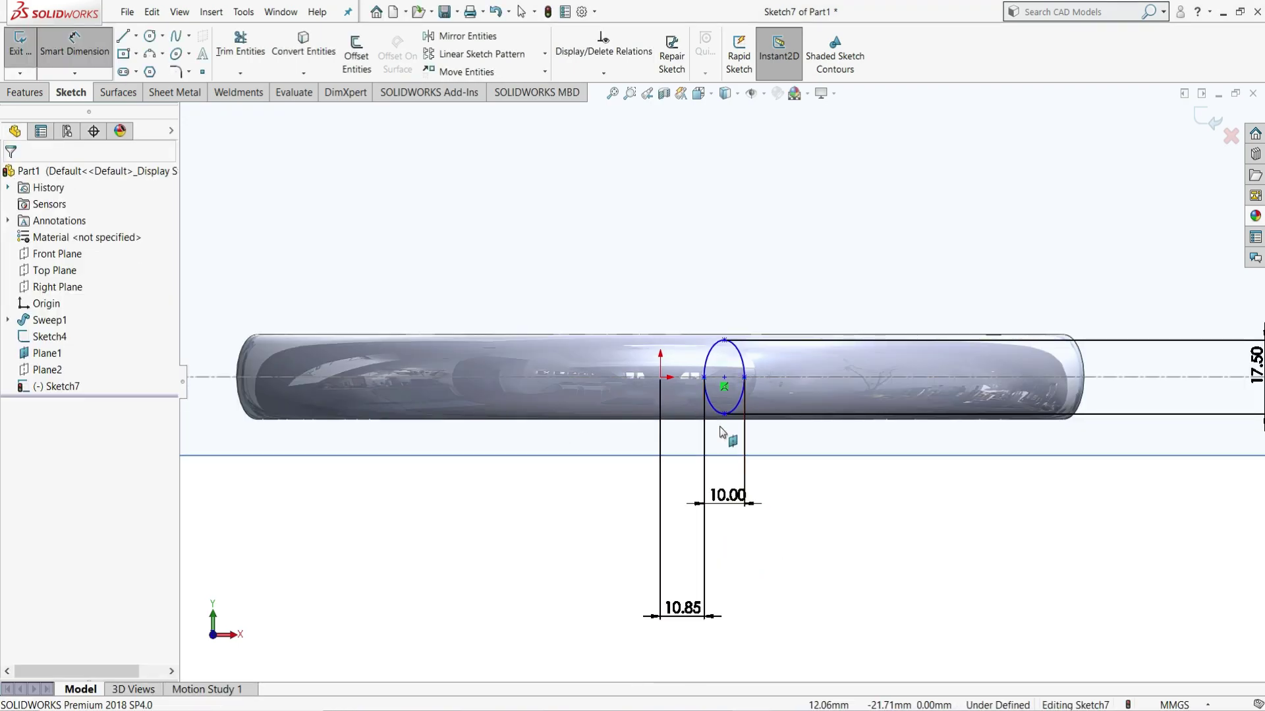
- Add a Vertical relation between the ellipse's top point and its centre
left_click(724, 342)
left_click(724, 378, "ctrl")
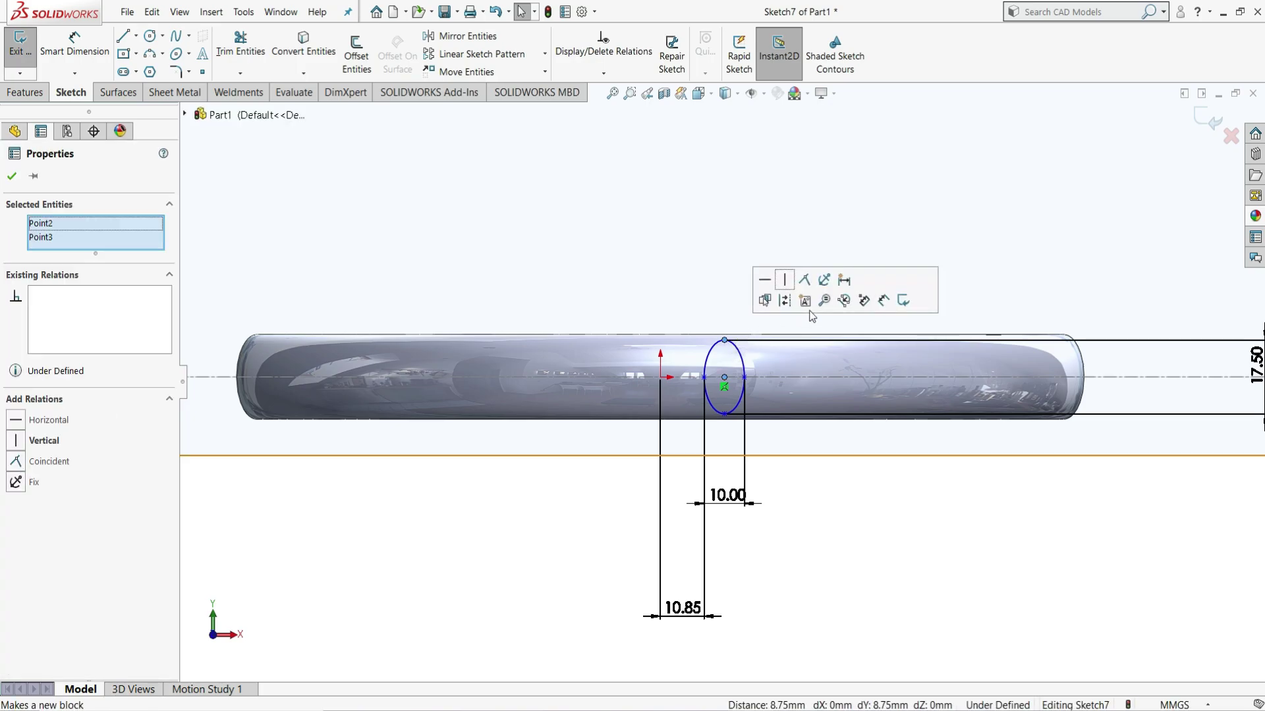
left_click(785, 279)
left_click(785, 220)
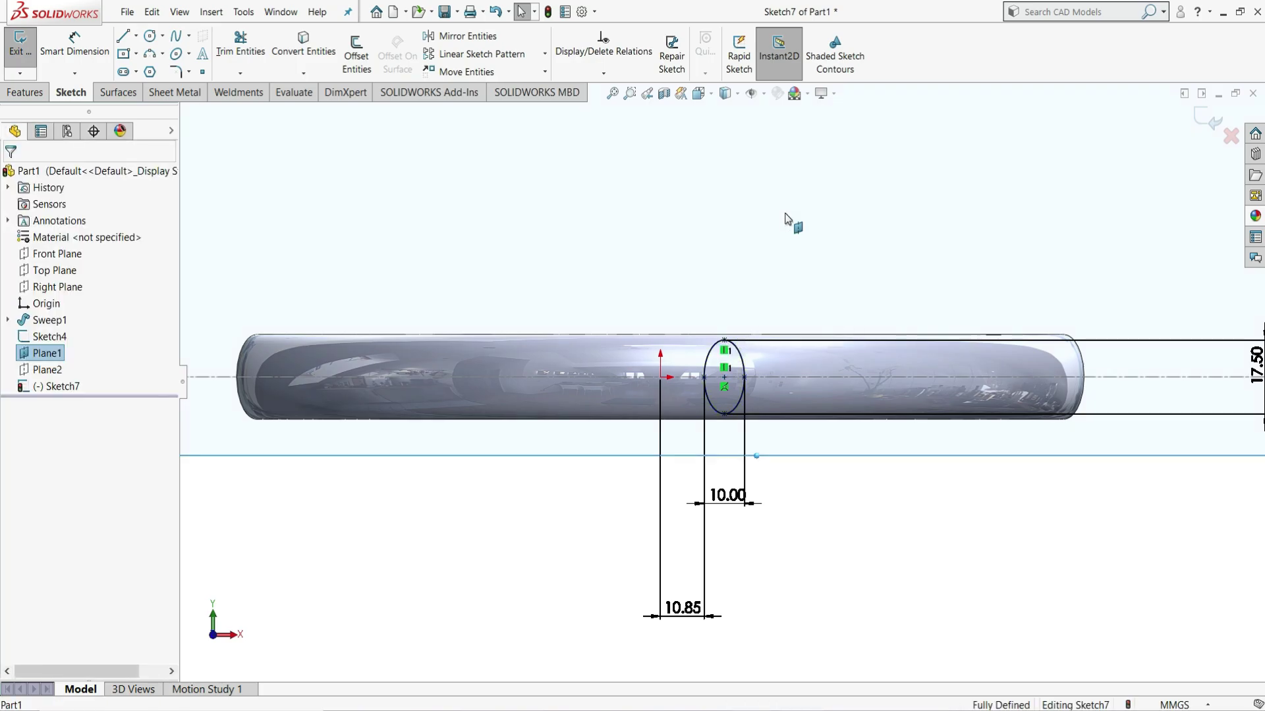
- Exit Sketch7 and turn the view normal to Plane1
left_click(25, 67)
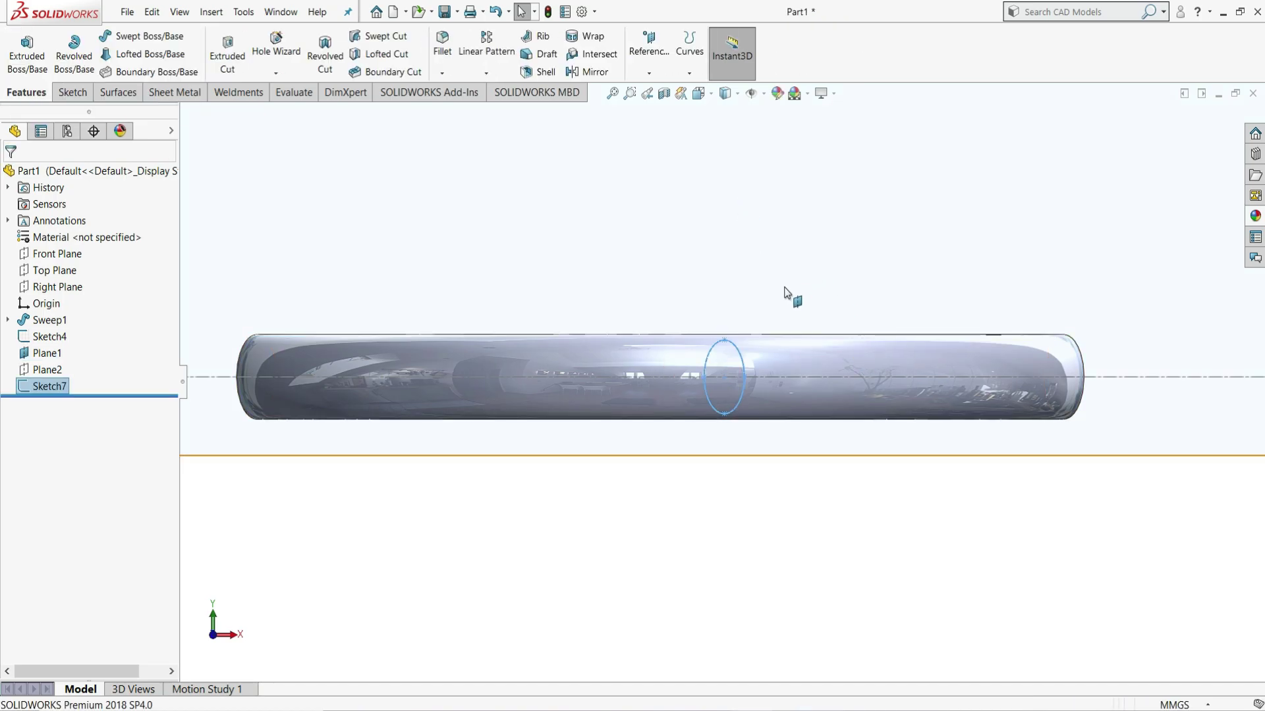
left_click(762, 256)
left_click(861, 189)
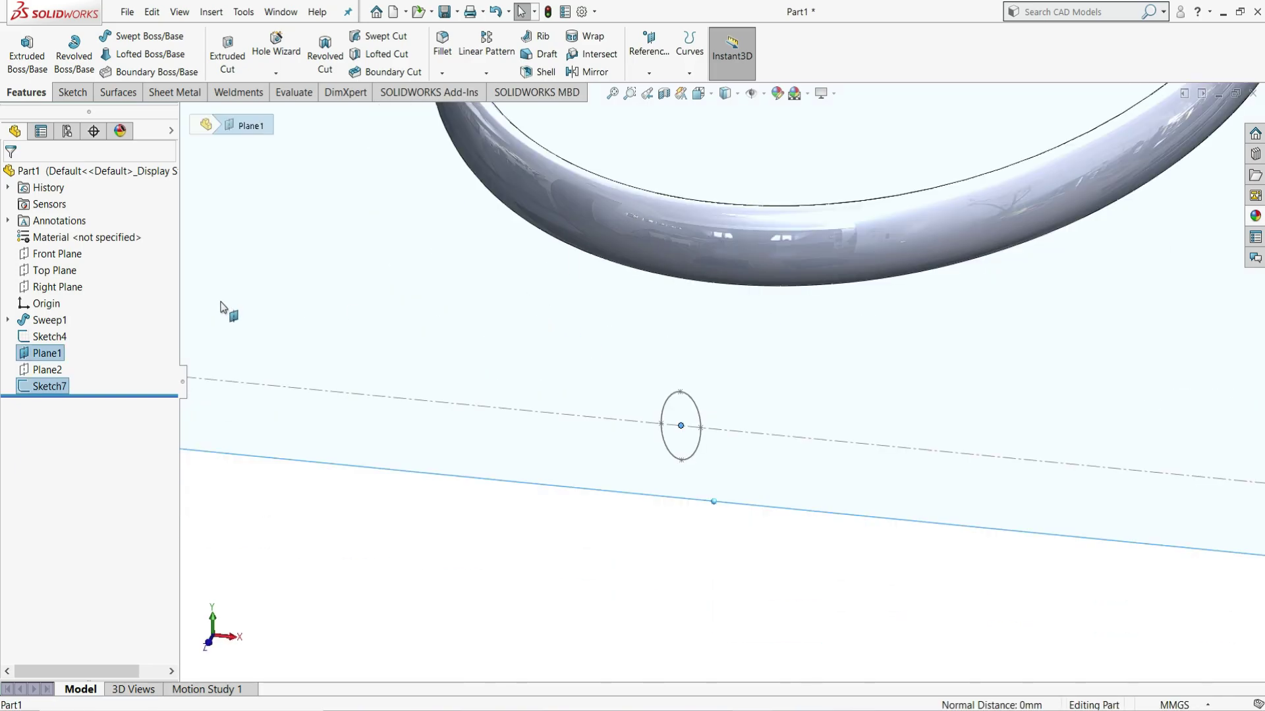
left_click(56, 270)
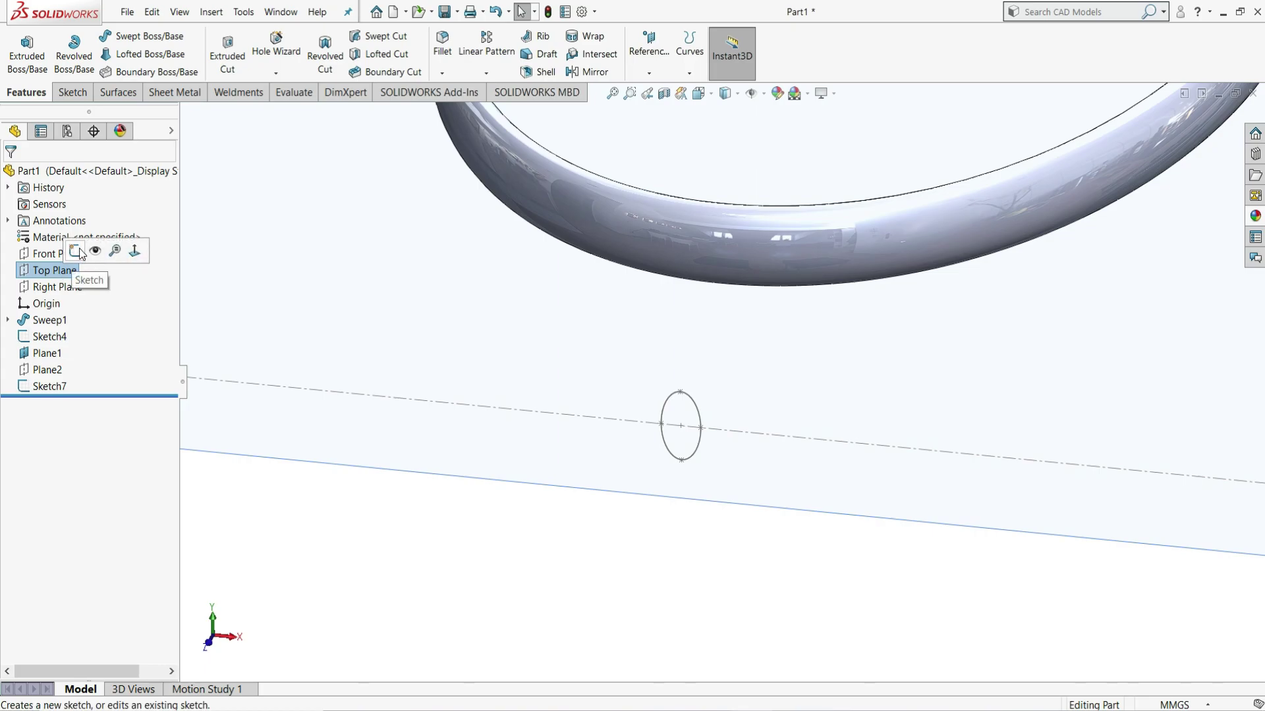
- Start a new sketch, Sketch8, on the Top Plane
left_click(79, 247)
scroll(756, 506, "down", 2)
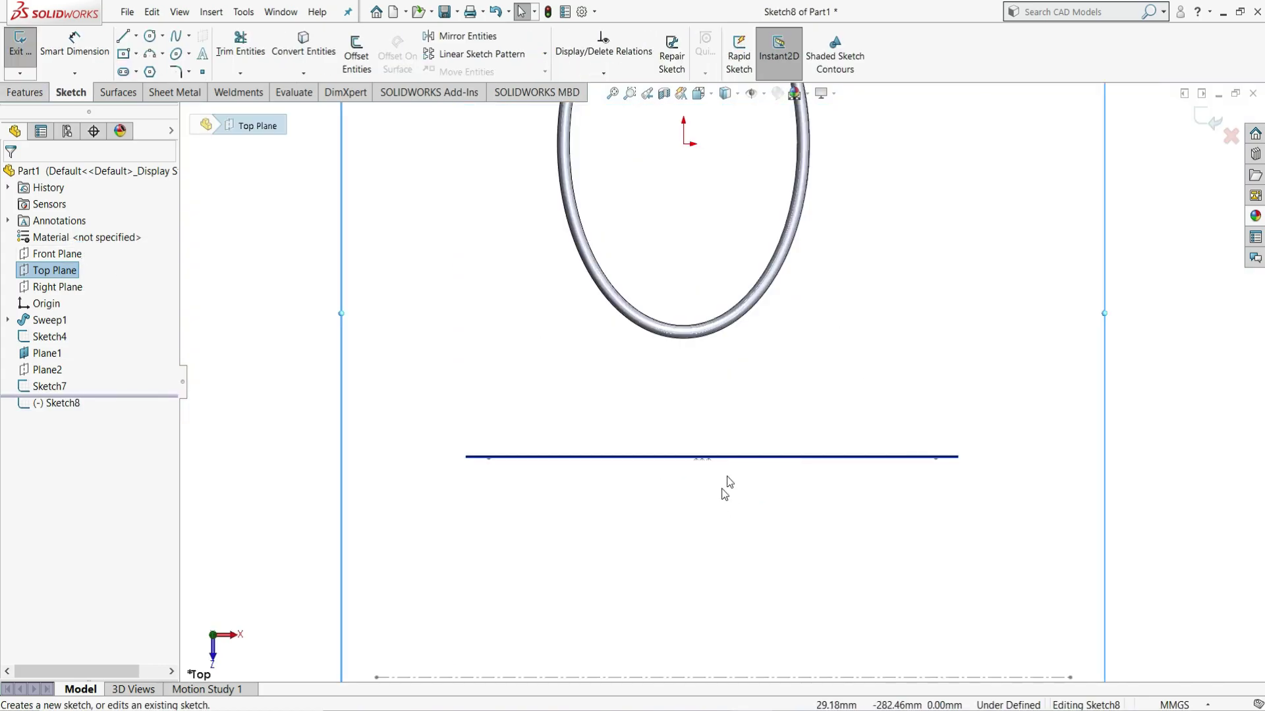
scroll(730, 464, "down", 2)
scroll(684, 444, "down", 2)
scroll(700, 455, "down", 1)
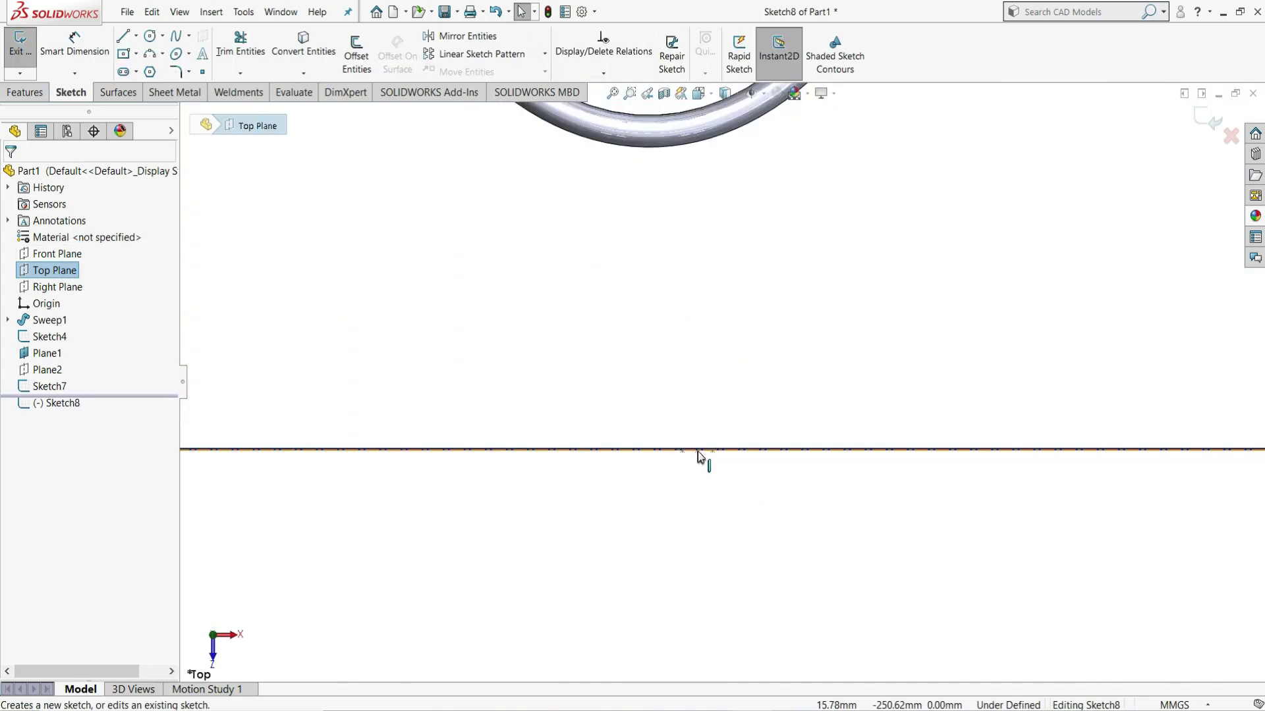
scroll(498, 247, "up", 1)
scroll(510, 282, "up", 2)
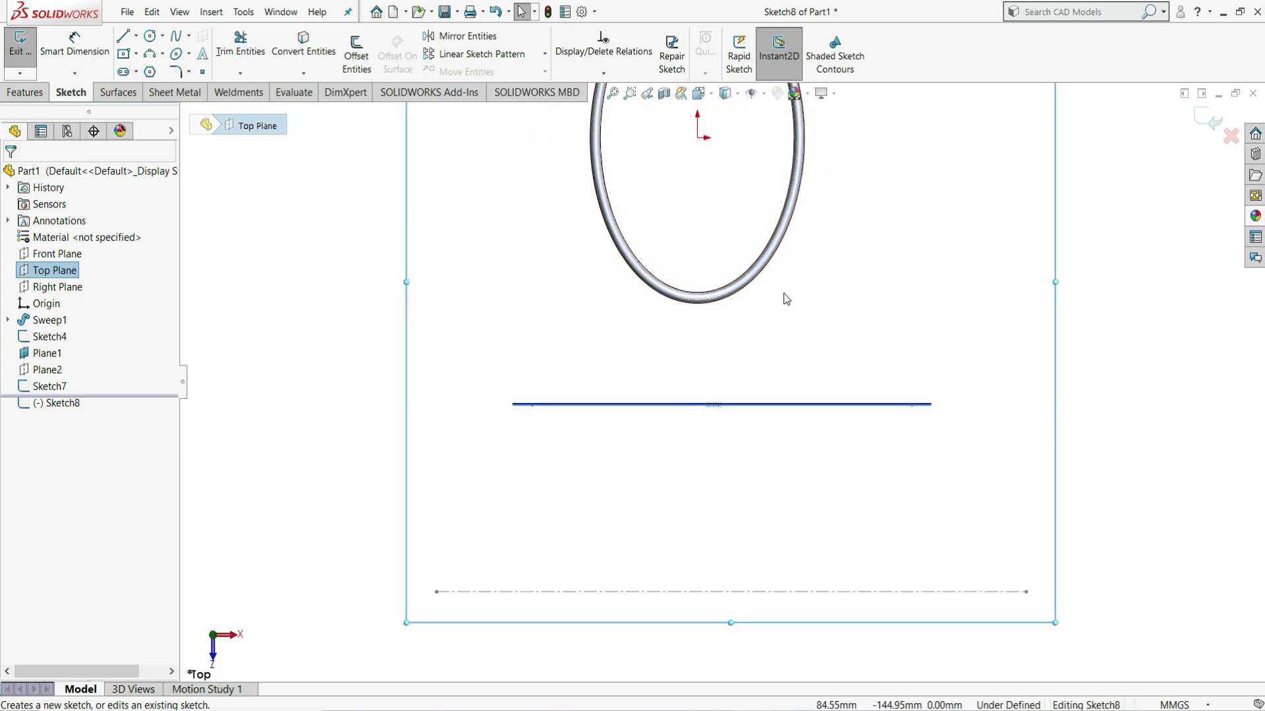
key("Escape")
- Show Sketch2, the ring path under Sweep1
left_click(8, 321)
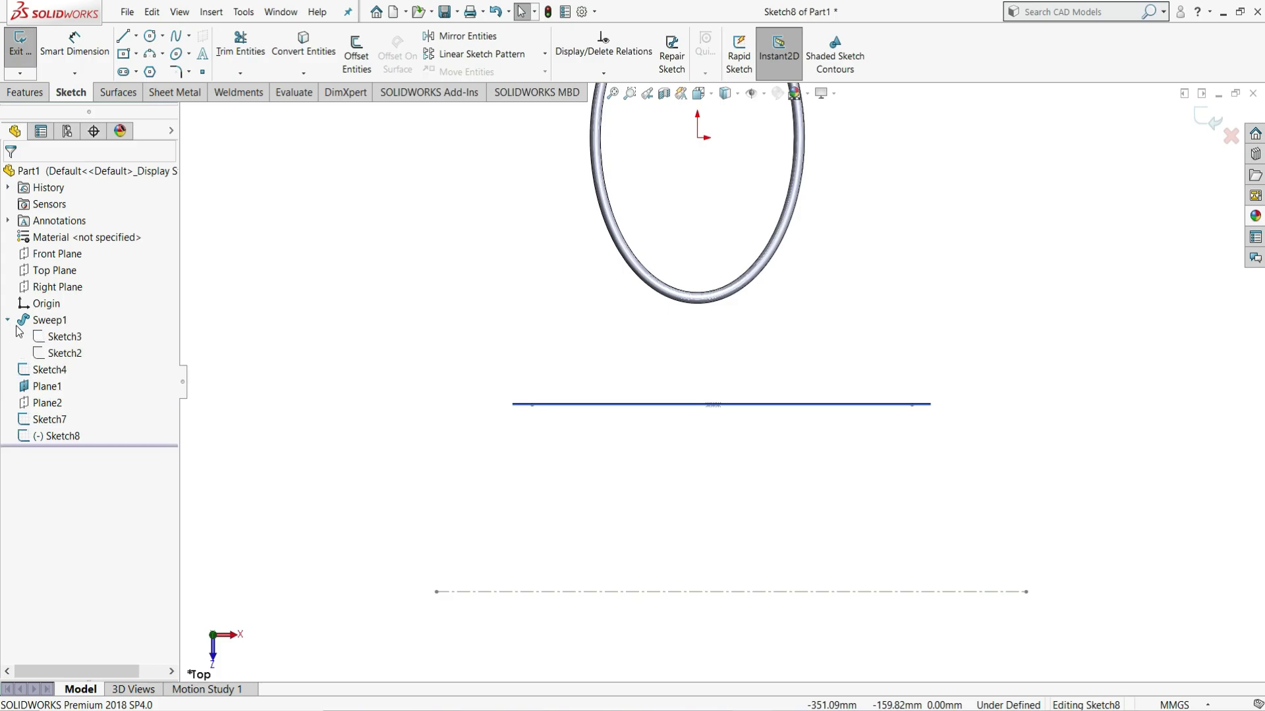
left_click(55, 354)
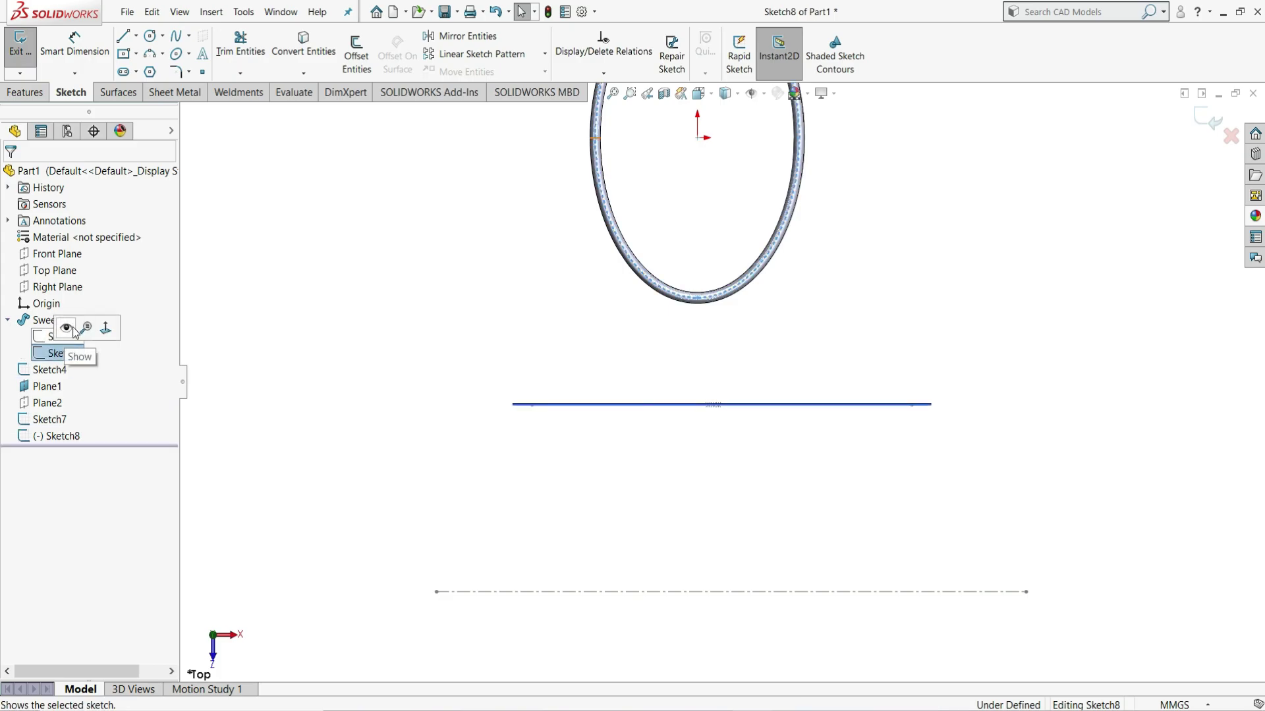
left_click(73, 335)
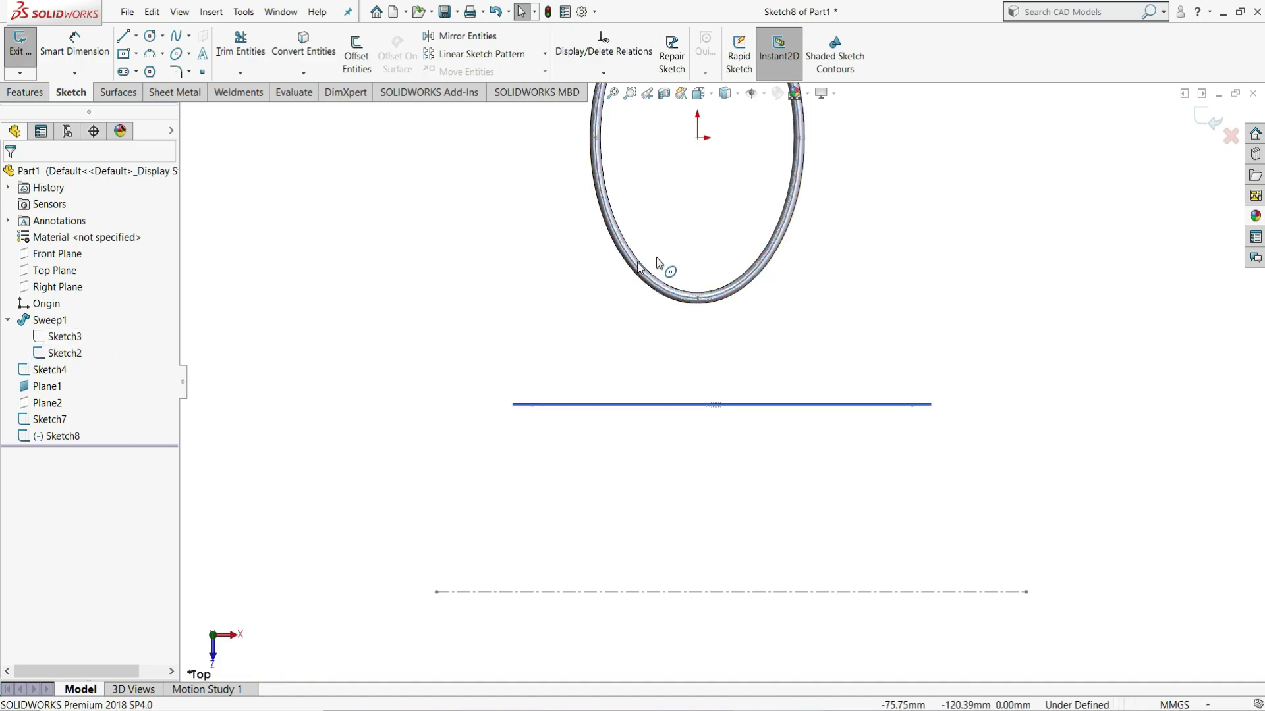
scroll(766, 216, "down", 2)
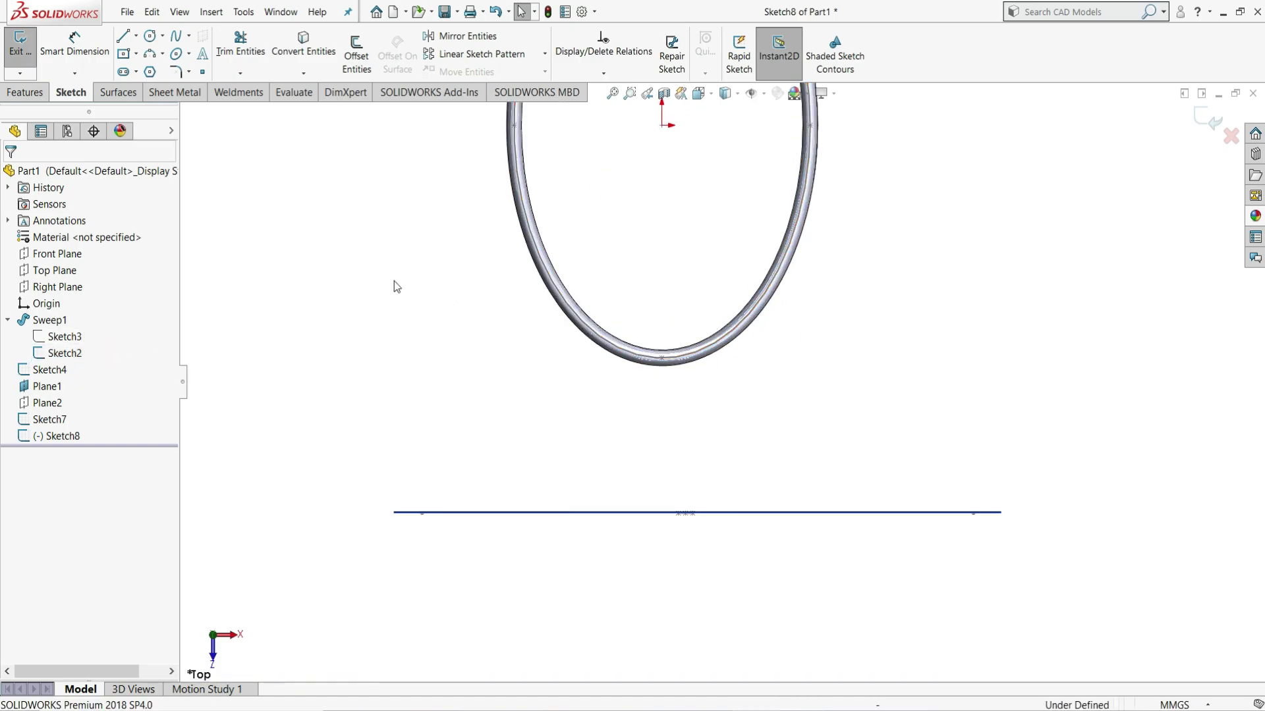
left_click(149, 55)
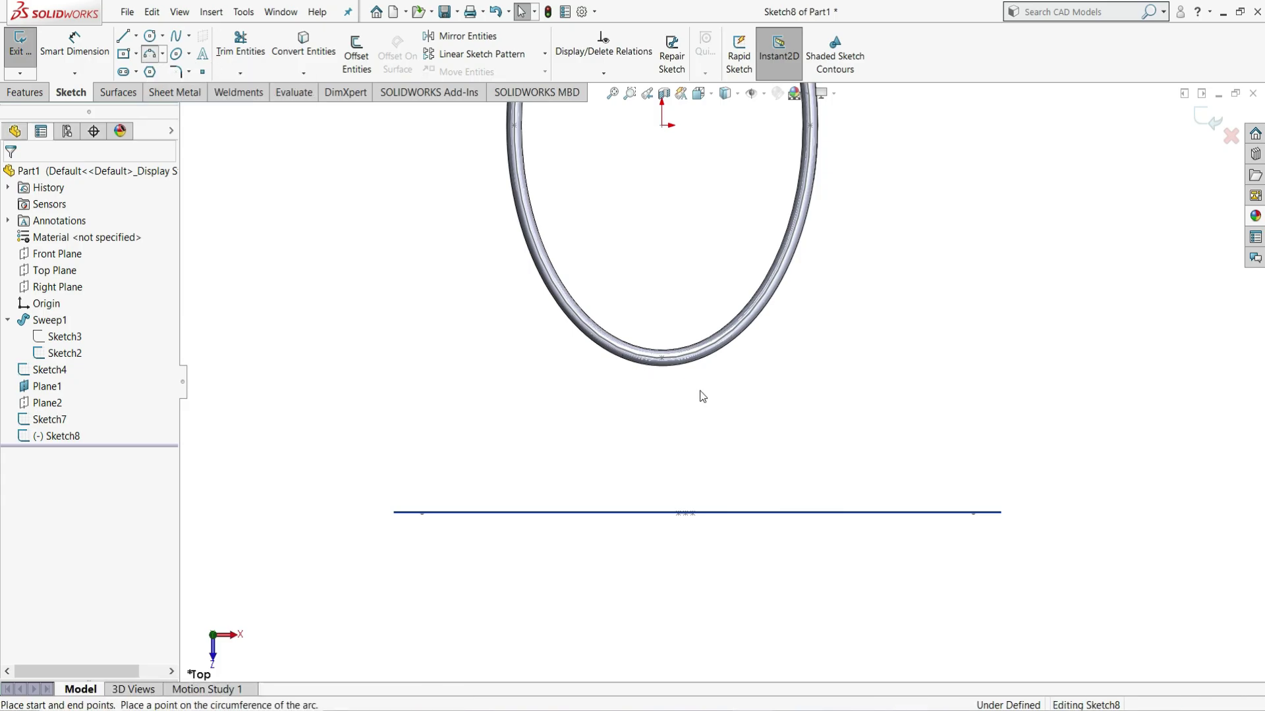
- Draw a three-point arc from the ring's bottom down to the small ellipse on Plane1
scroll(703, 396, "down", 1)
left_click(787, 275)
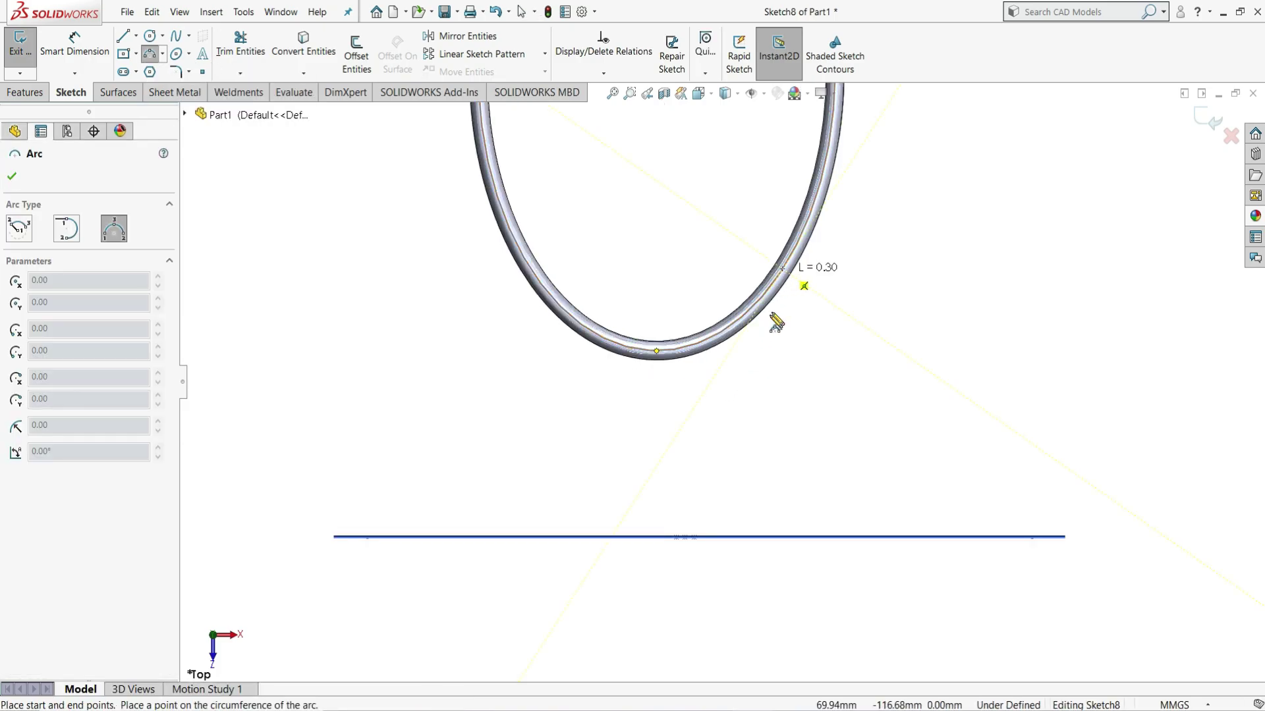
scroll(696, 529, "down", 1)
scroll(696, 529, "down", 1)
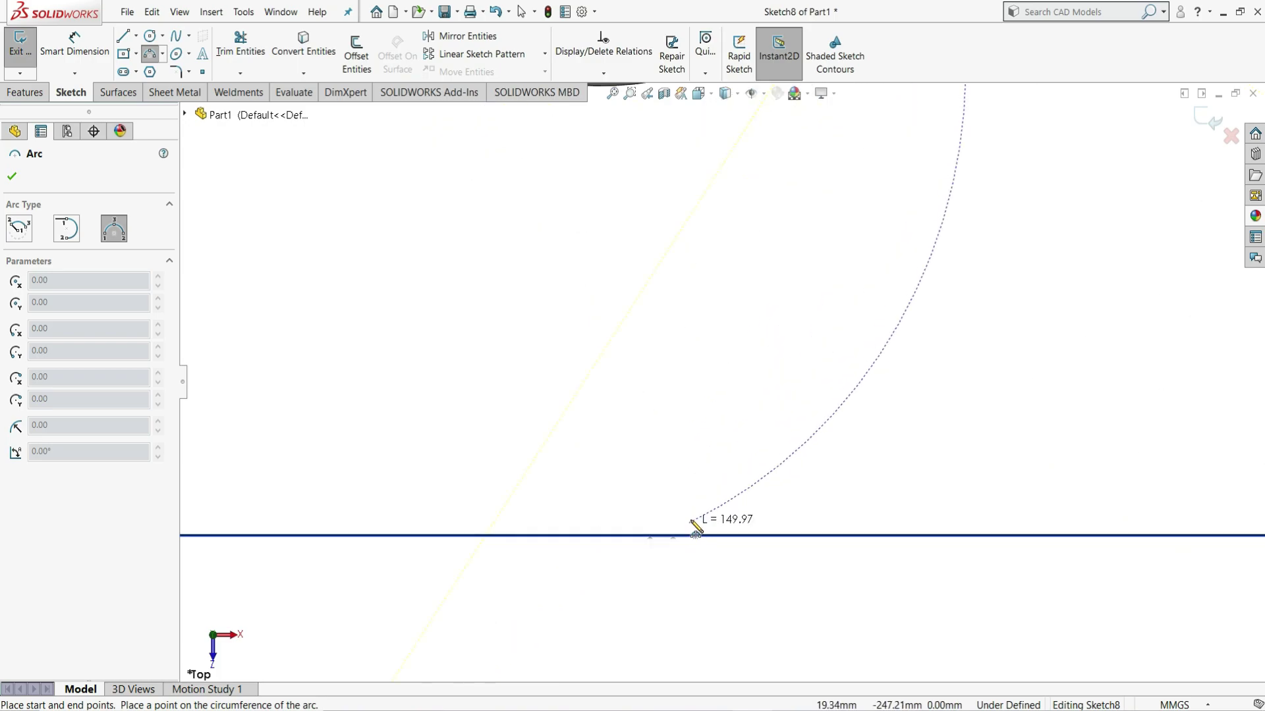
middle_click_drag(683, 517, 673, 461)
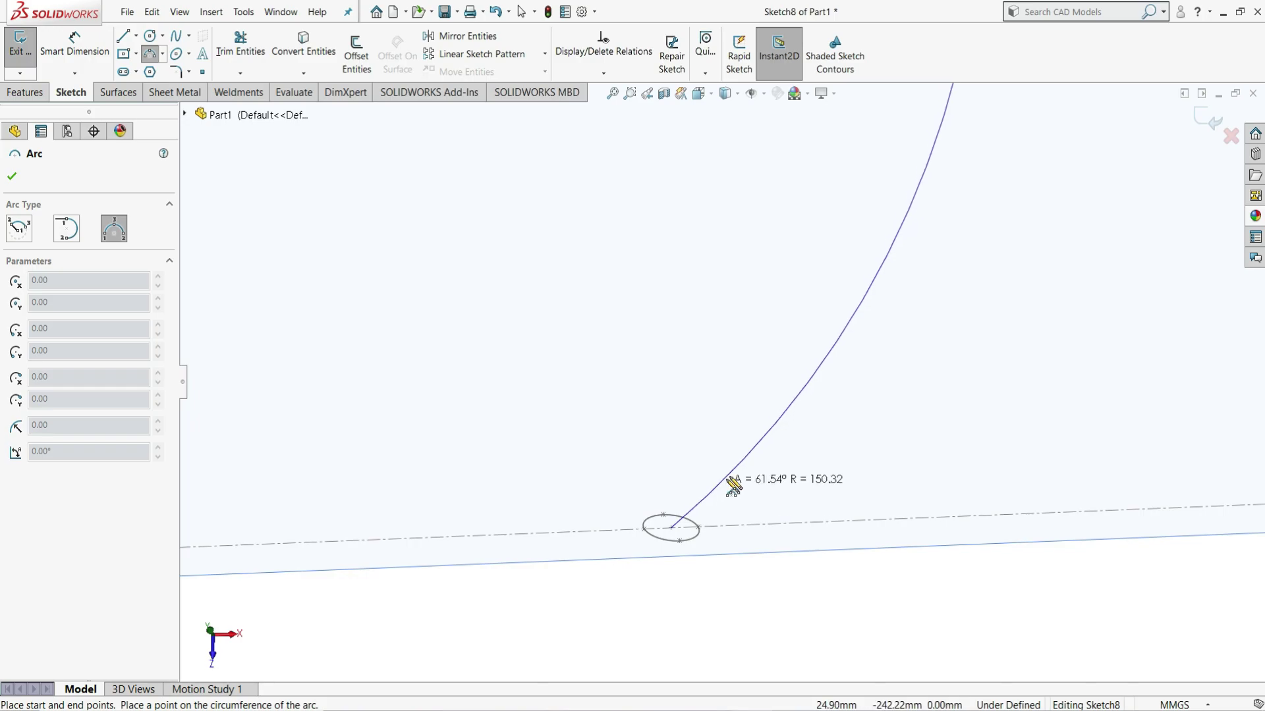
scroll(709, 398, "up", 3)
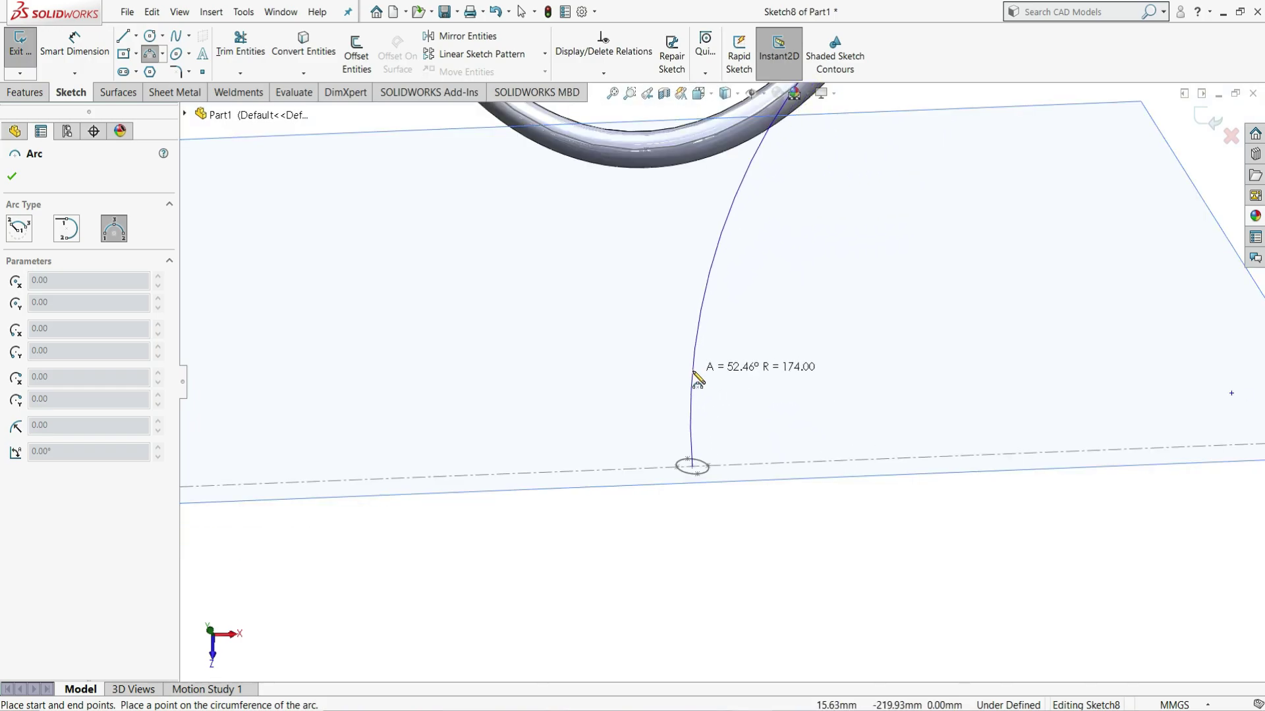
left_click(701, 372)
scroll(710, 409, "up", 3)
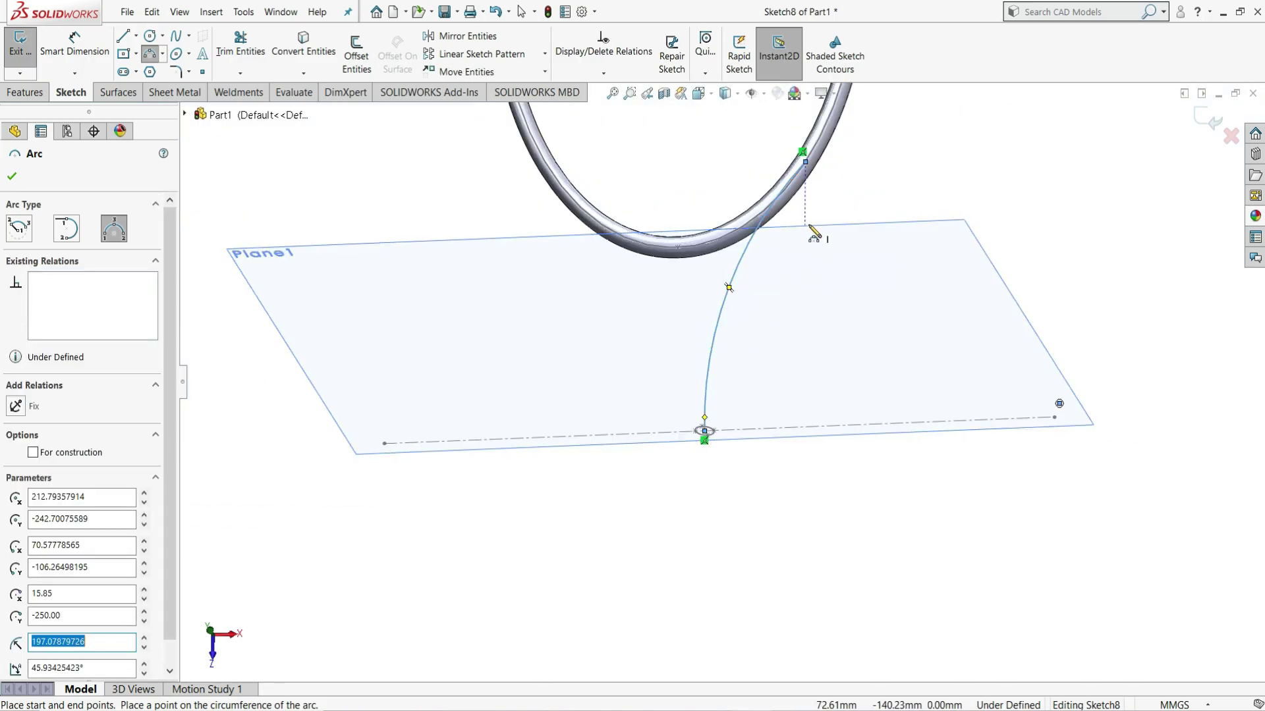
scroll(771, 263, "up", 2)
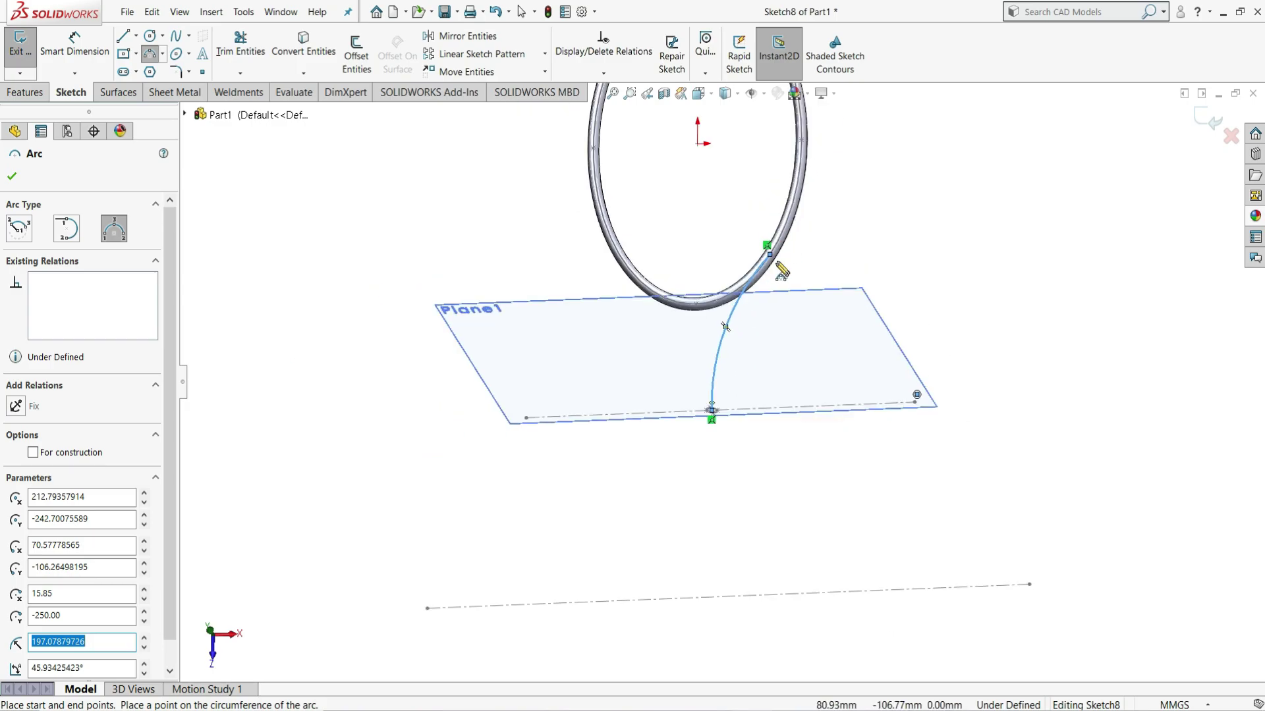
scroll(779, 274, "down", 3)
scroll(785, 283, "down", 3)
right_click(842, 283)
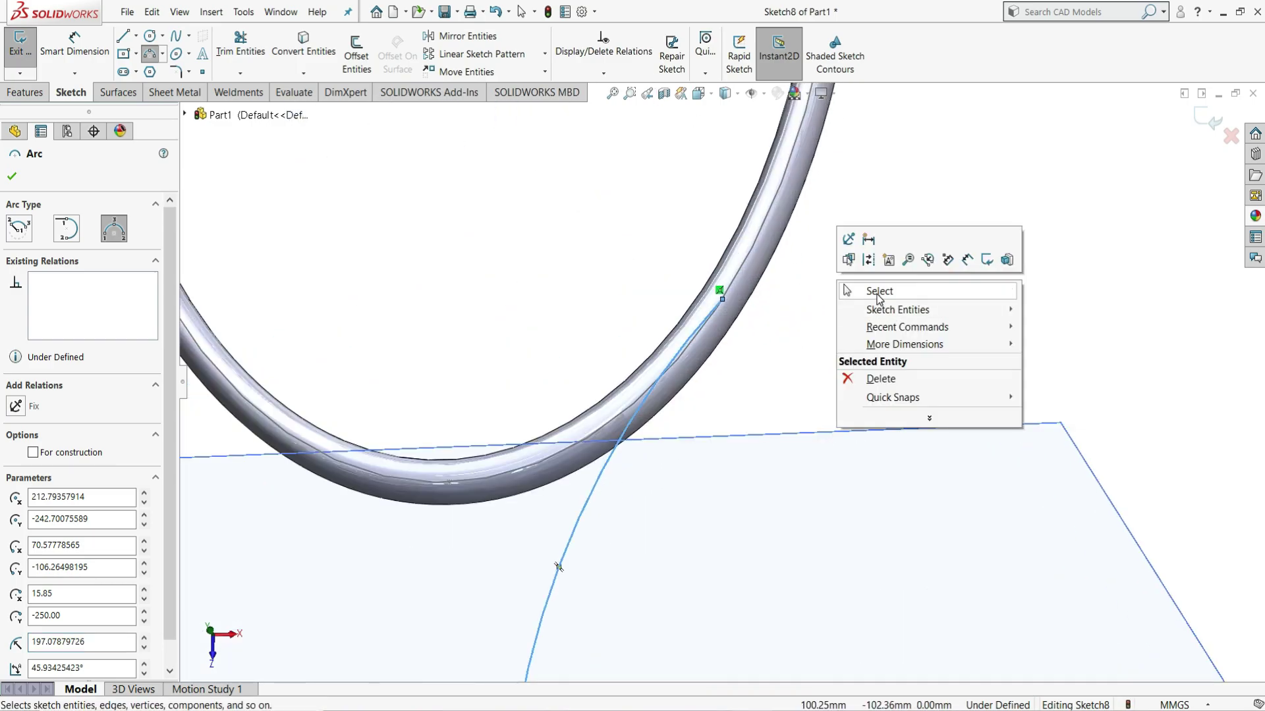
left_click(876, 290)
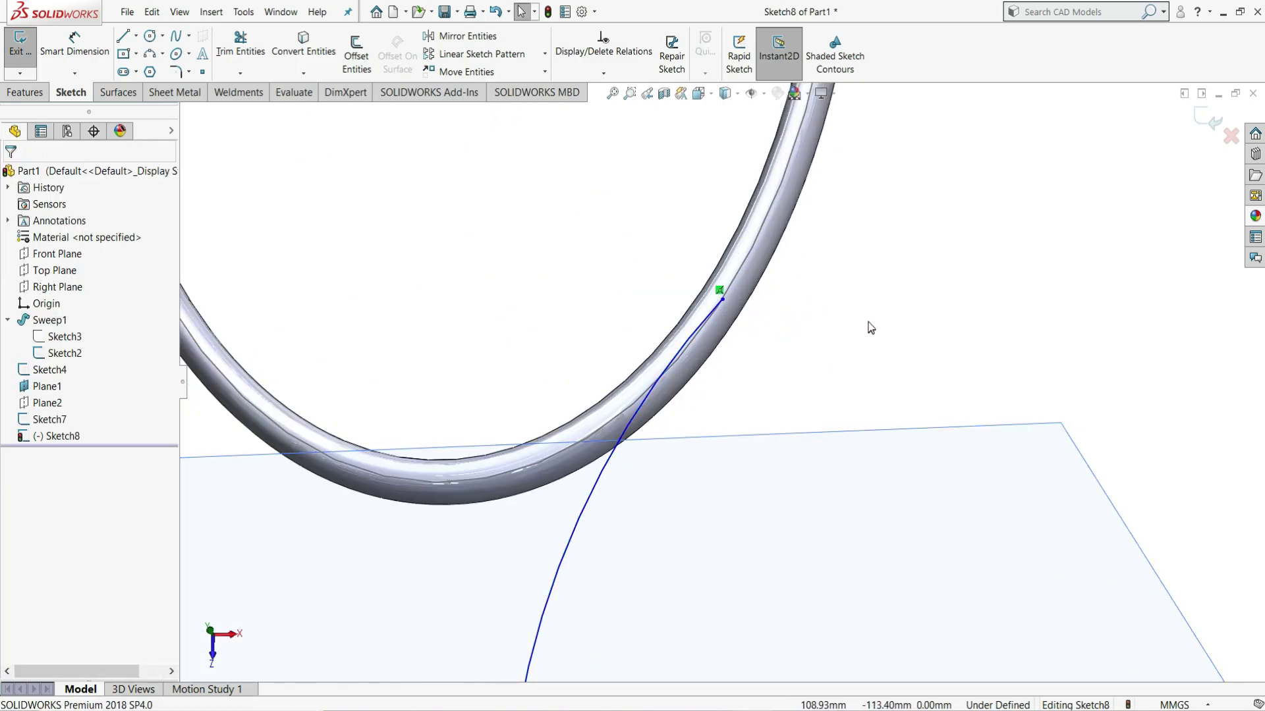
left_click(700, 338)
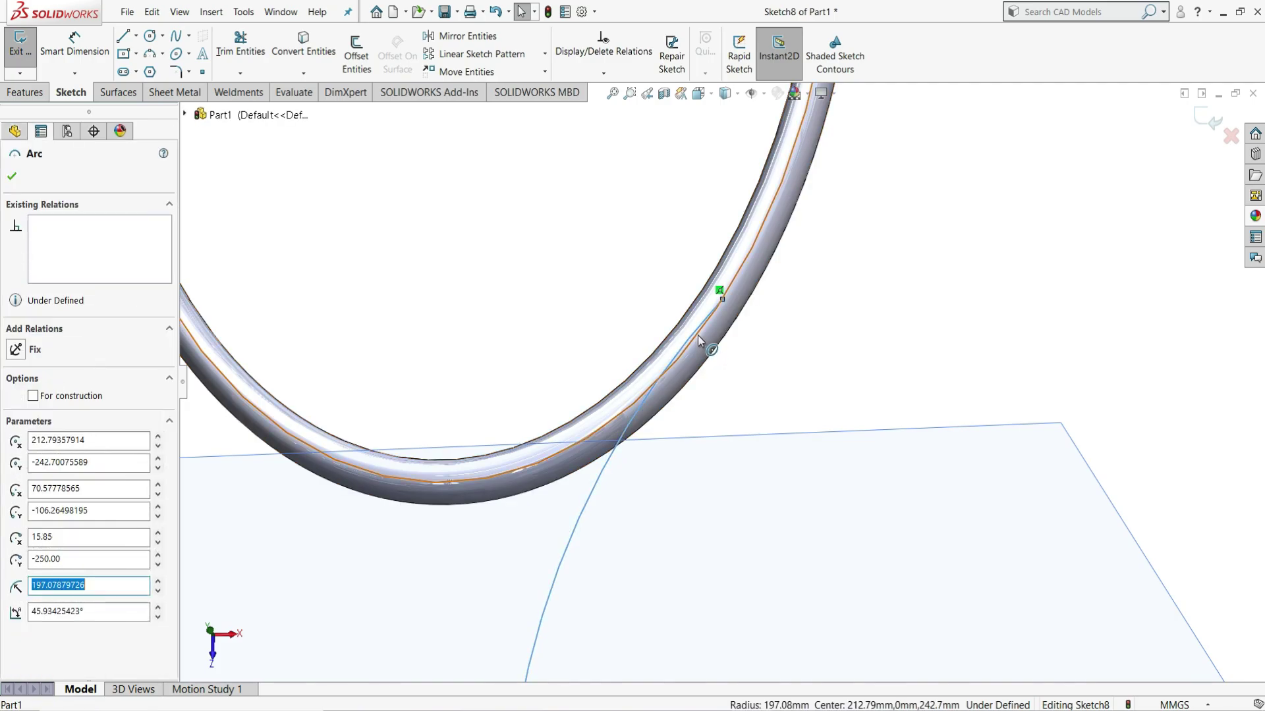
- Make the arc tangent to the ring's ellipse
left_click(728, 330, "ctrl")
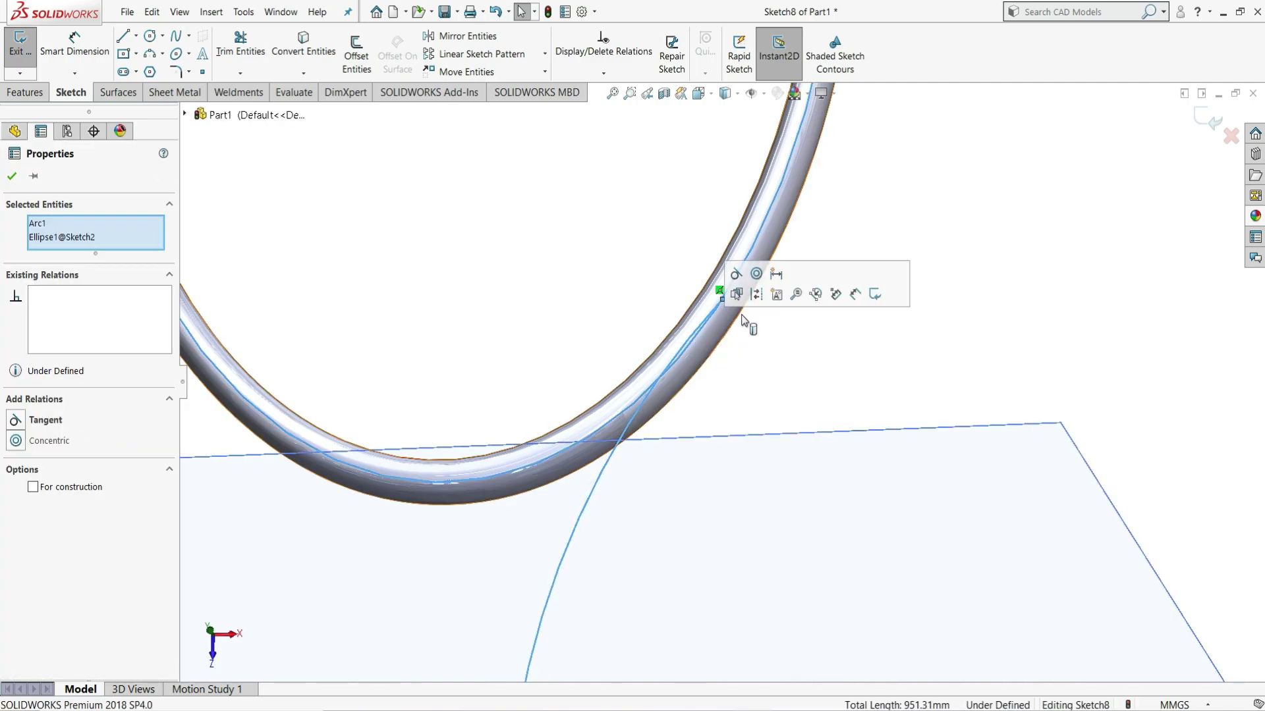
left_click(736, 276)
left_click(819, 376)
scroll(734, 367, "up", 3)
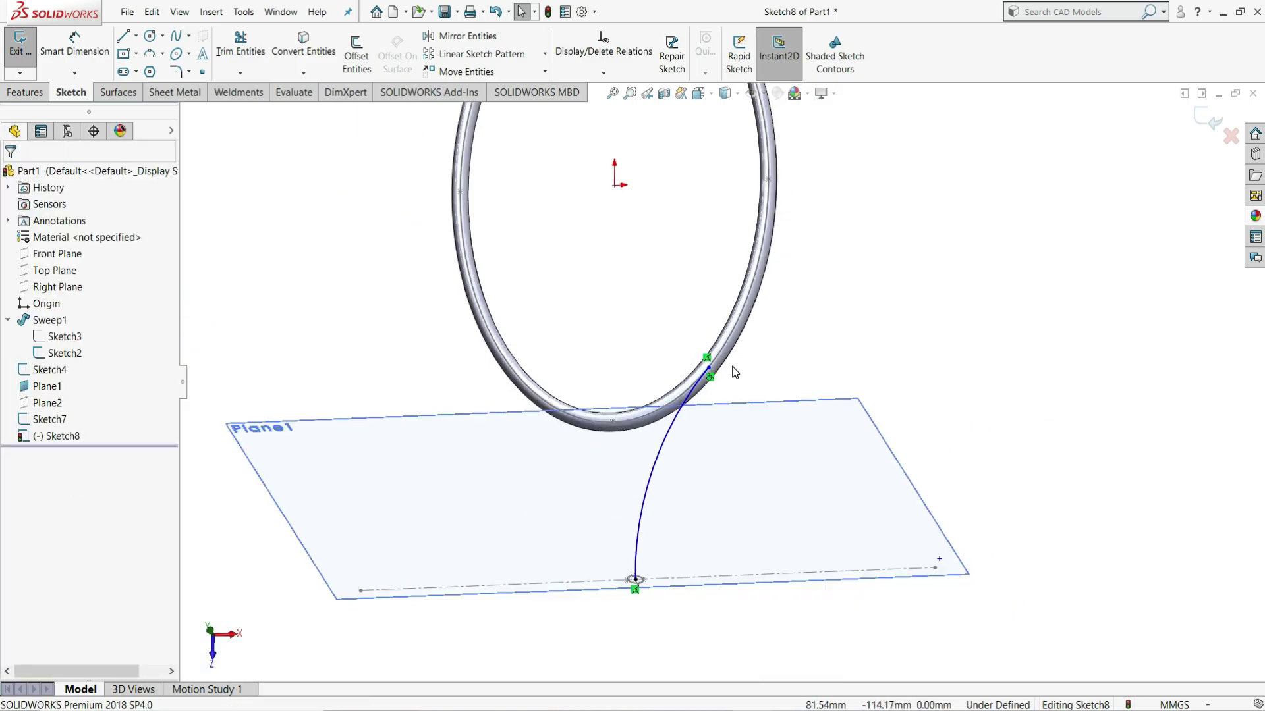
scroll(729, 380, "up", 3)
mouse_move(729, 380)
middle_mouse_down()
mouse_move(740, 426)
mouse_move(748, 373)
middle_mouse_up()
scroll(731, 415, "down", 2)
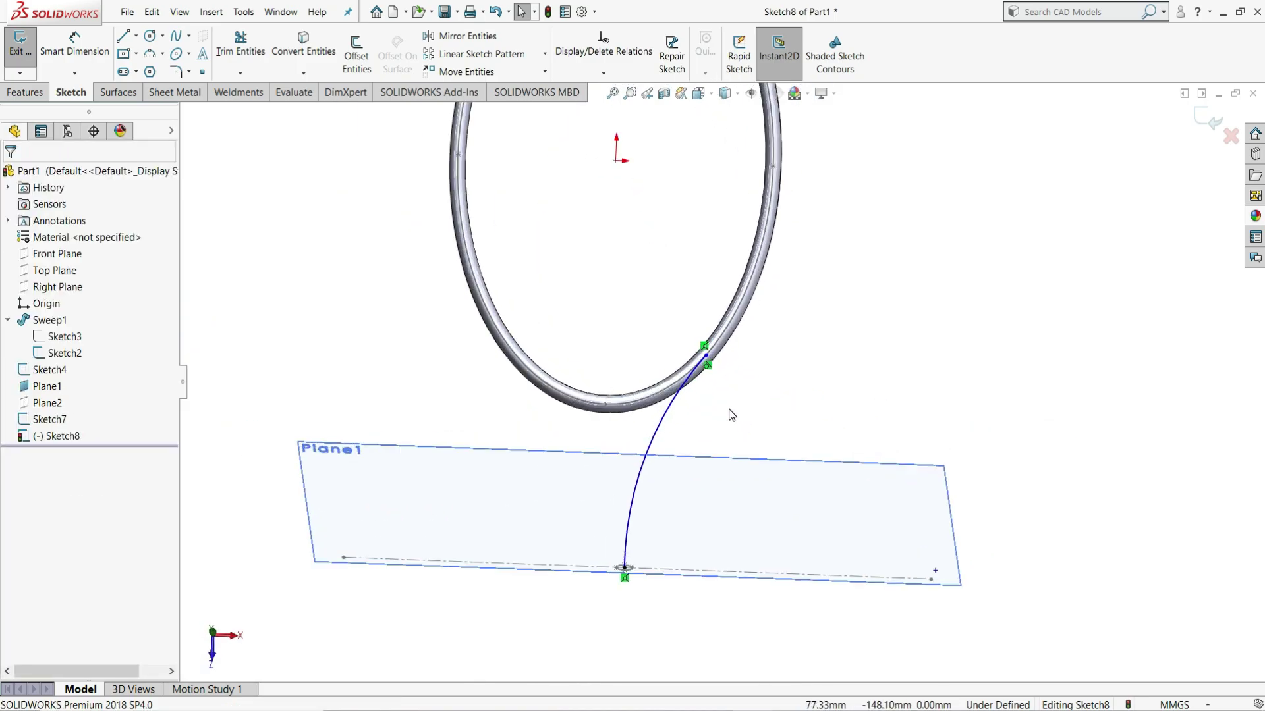
scroll(759, 390, "down", 2)
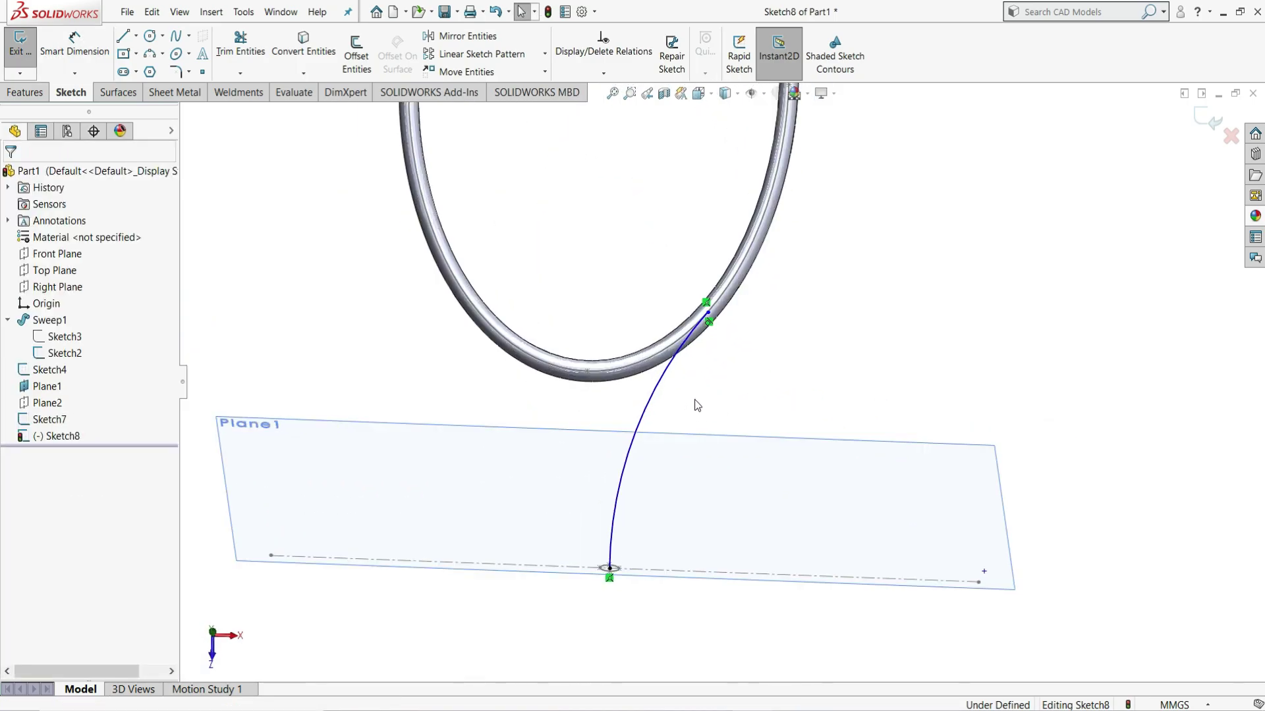
- Dimension the arc radius to 200 mm, fully defining Sketch8
left_click(75, 46)
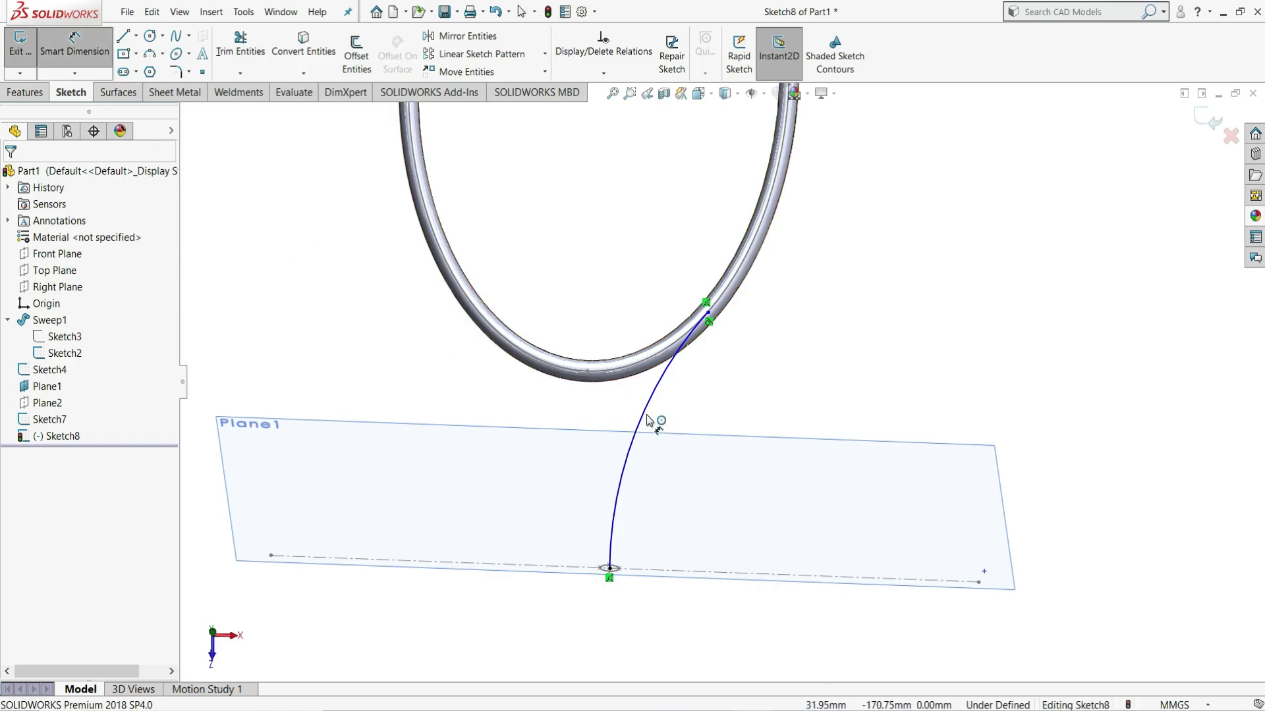
left_click(679, 428)
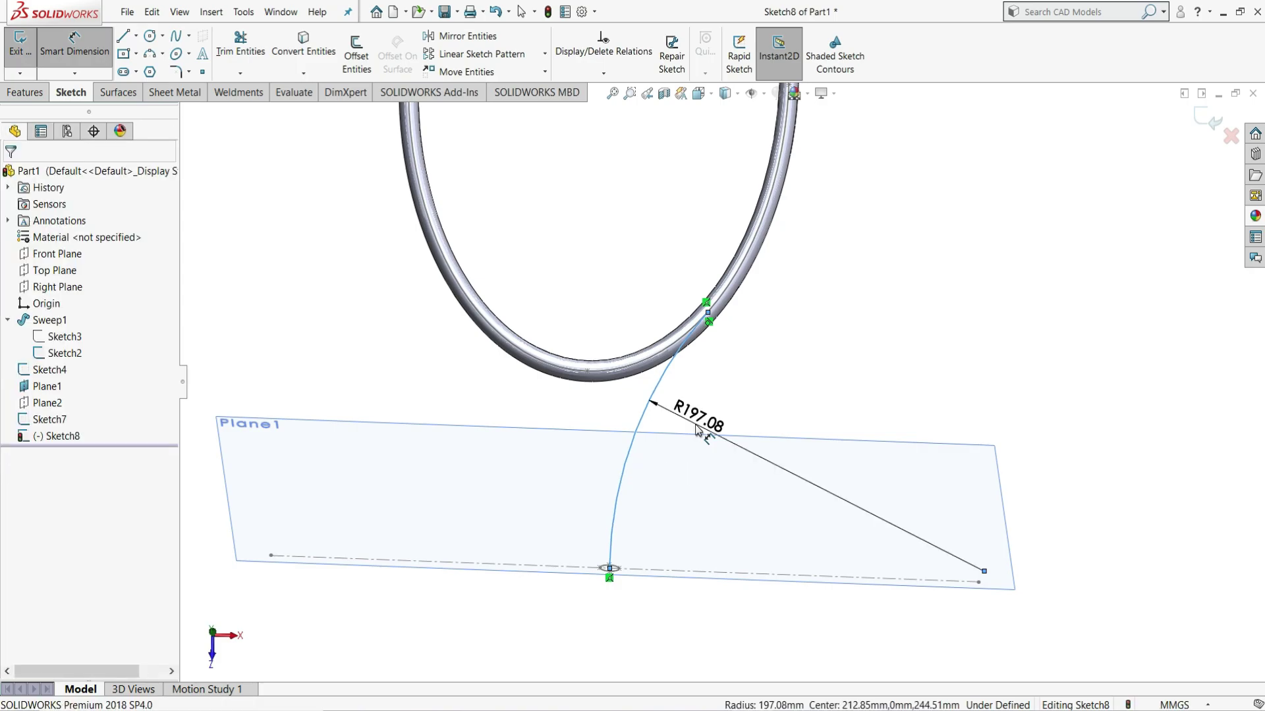
left_click(698, 429)
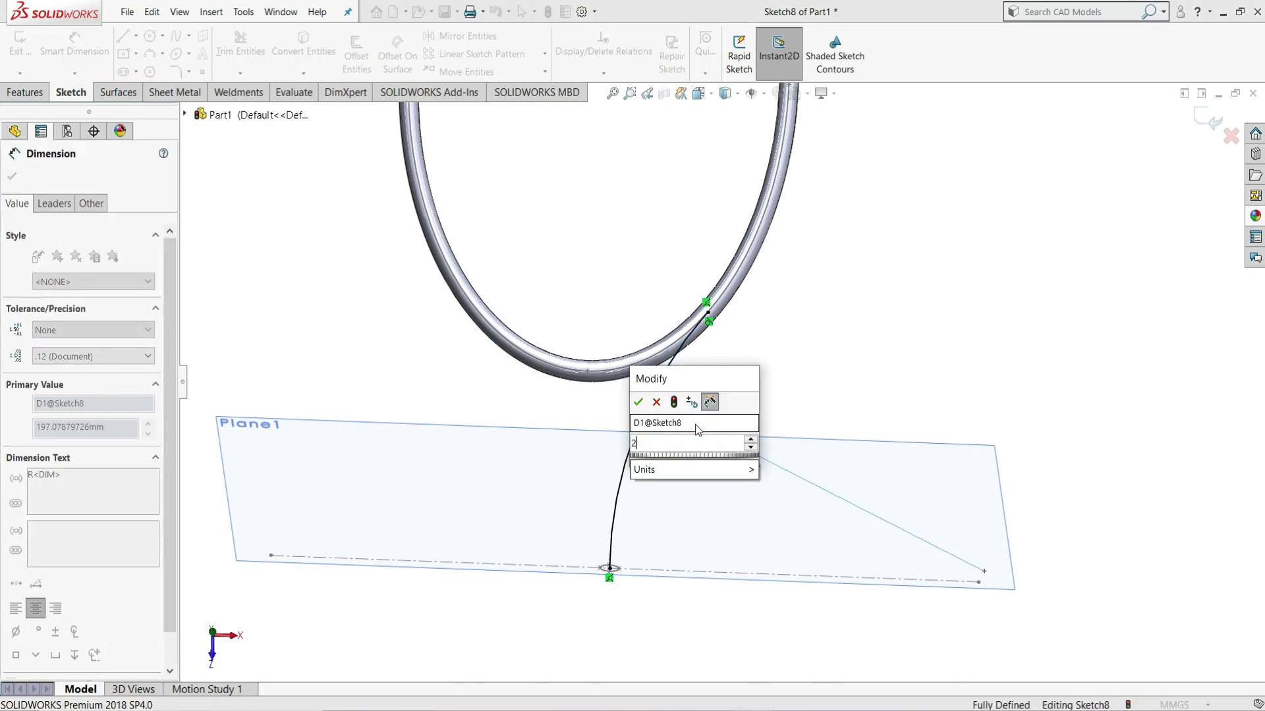
type("200")
key("Return")
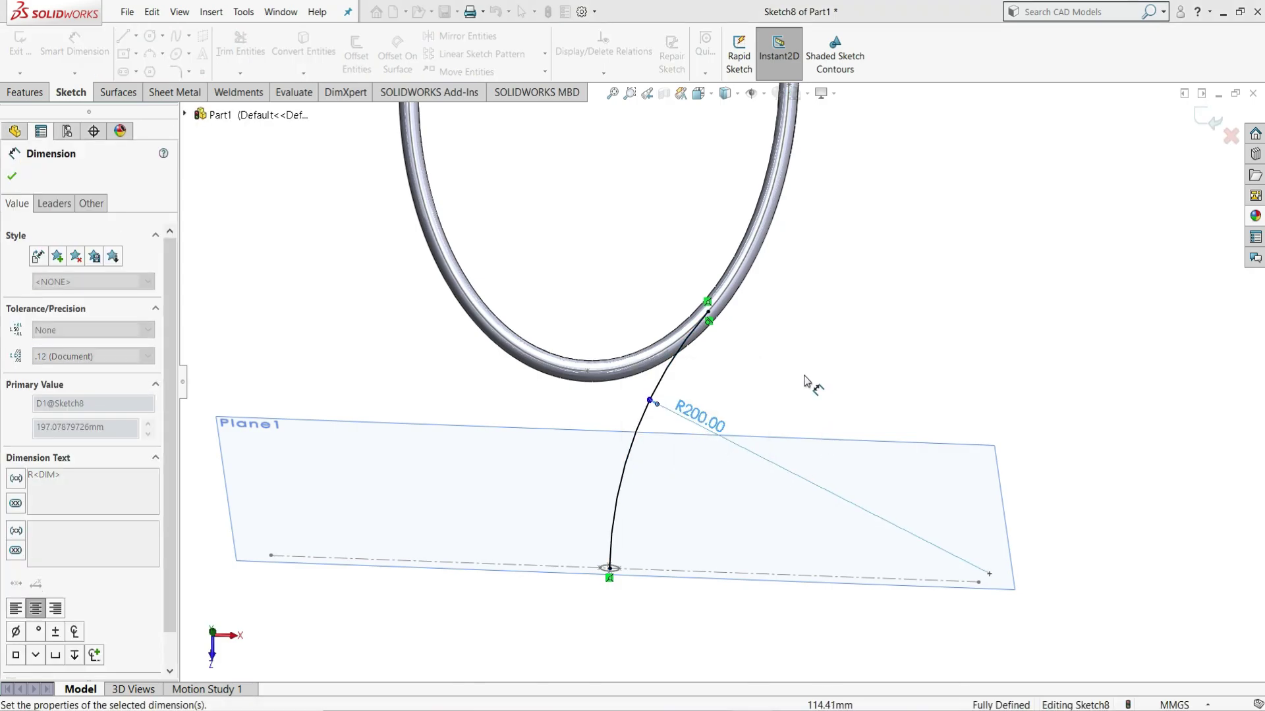
right_click(868, 403)
left_click(868, 403)
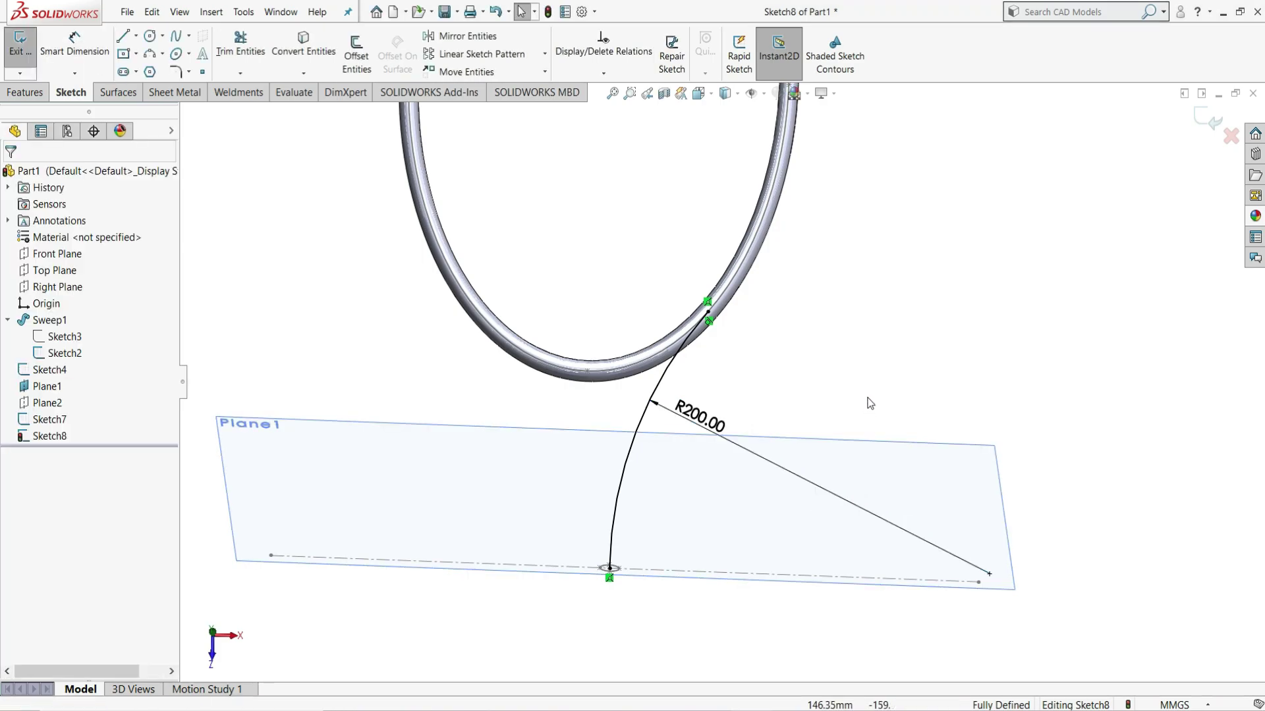
left_click(22, 92)
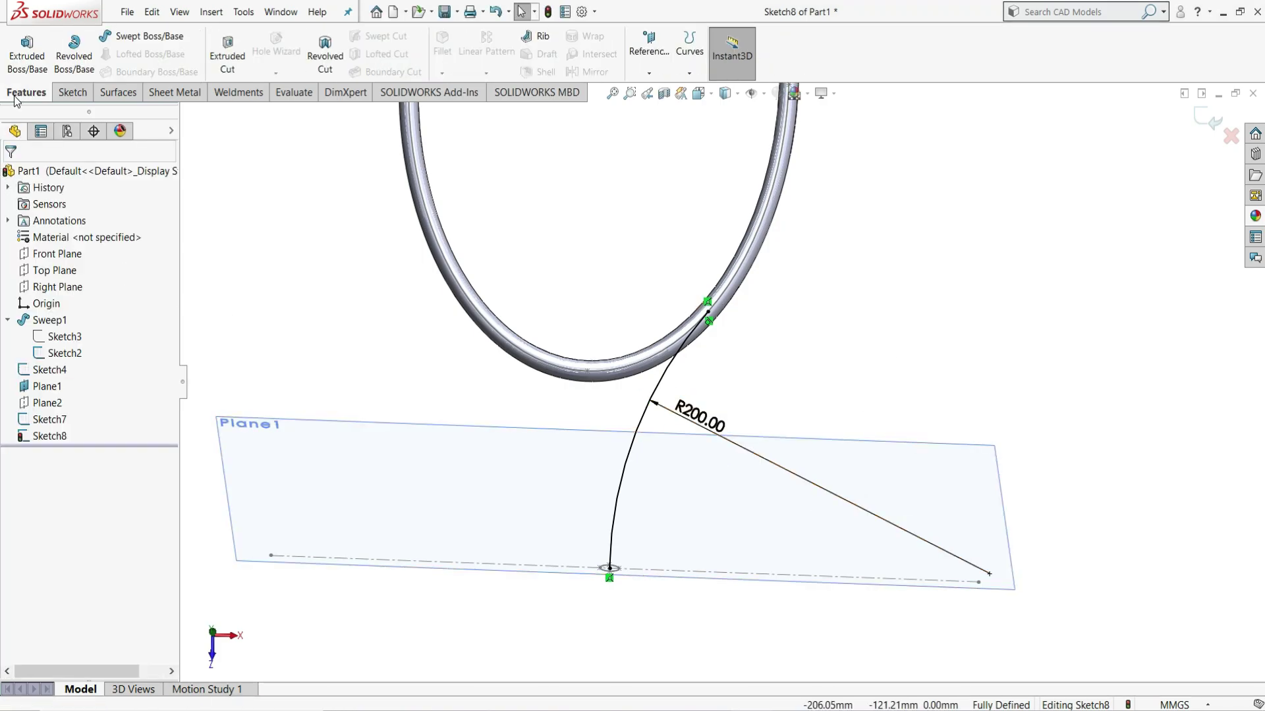
- Sweep the Sketch7 ellipse profile along the Sketch8 arc to create the Sweep2 tube leg
left_click(125, 41)
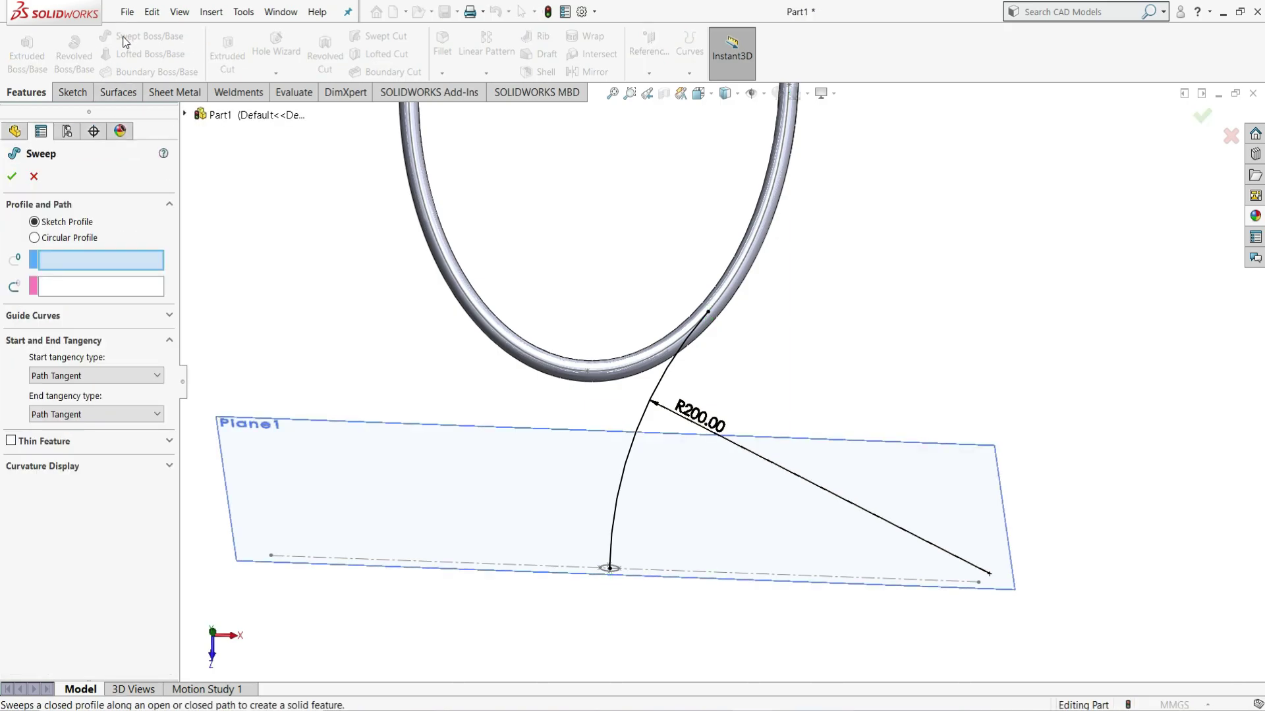
scroll(566, 562, "down", 2)
scroll(566, 562, "down", 1)
scroll(607, 558, "down", 2)
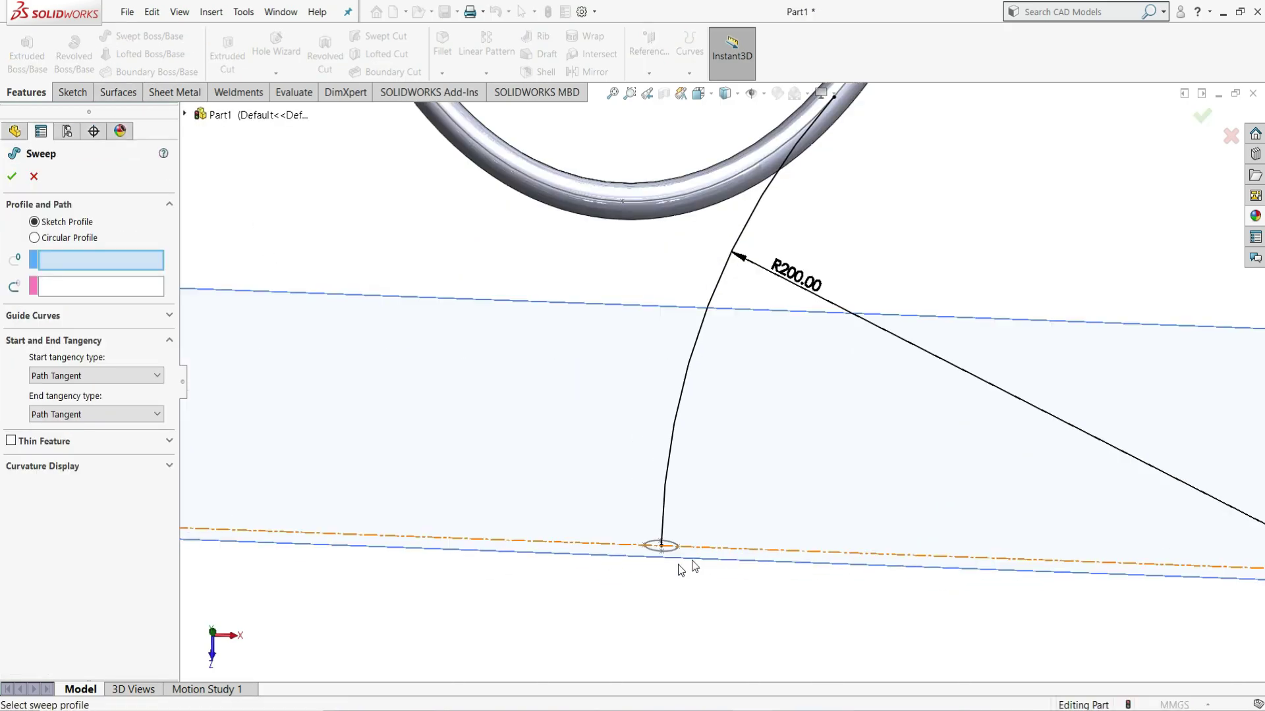
scroll(685, 542, "down", 2)
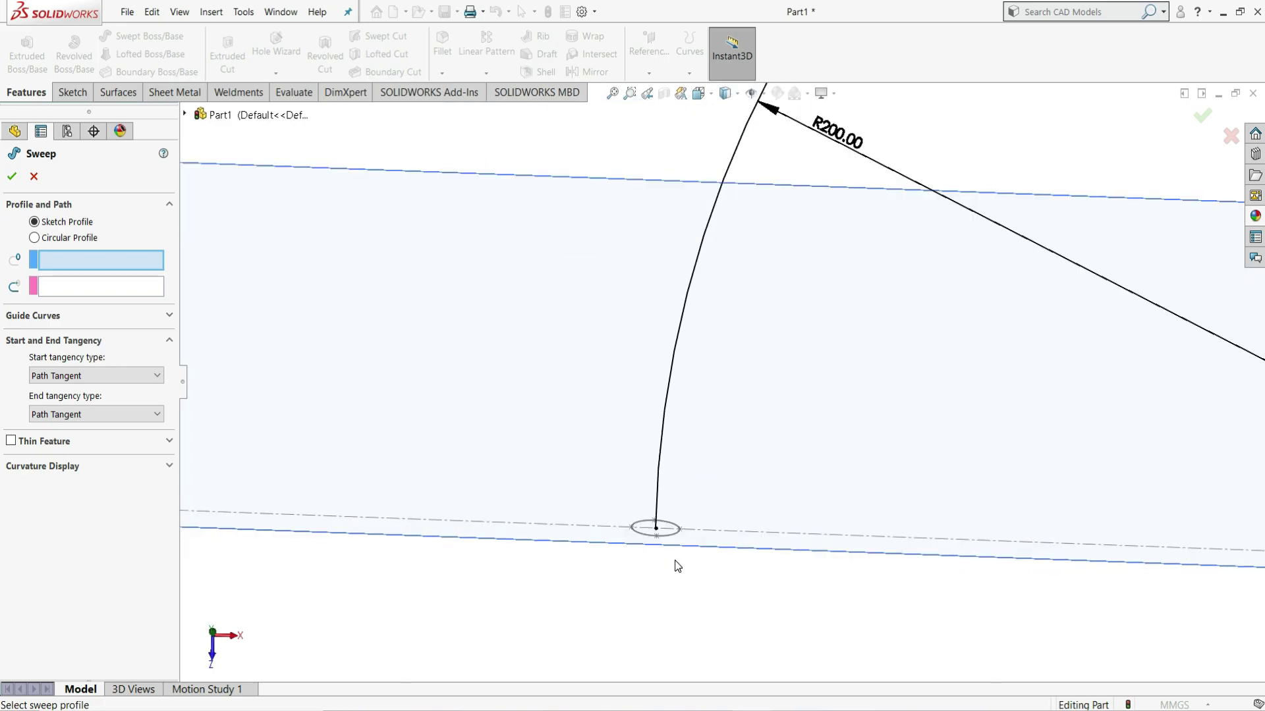
left_click(670, 527)
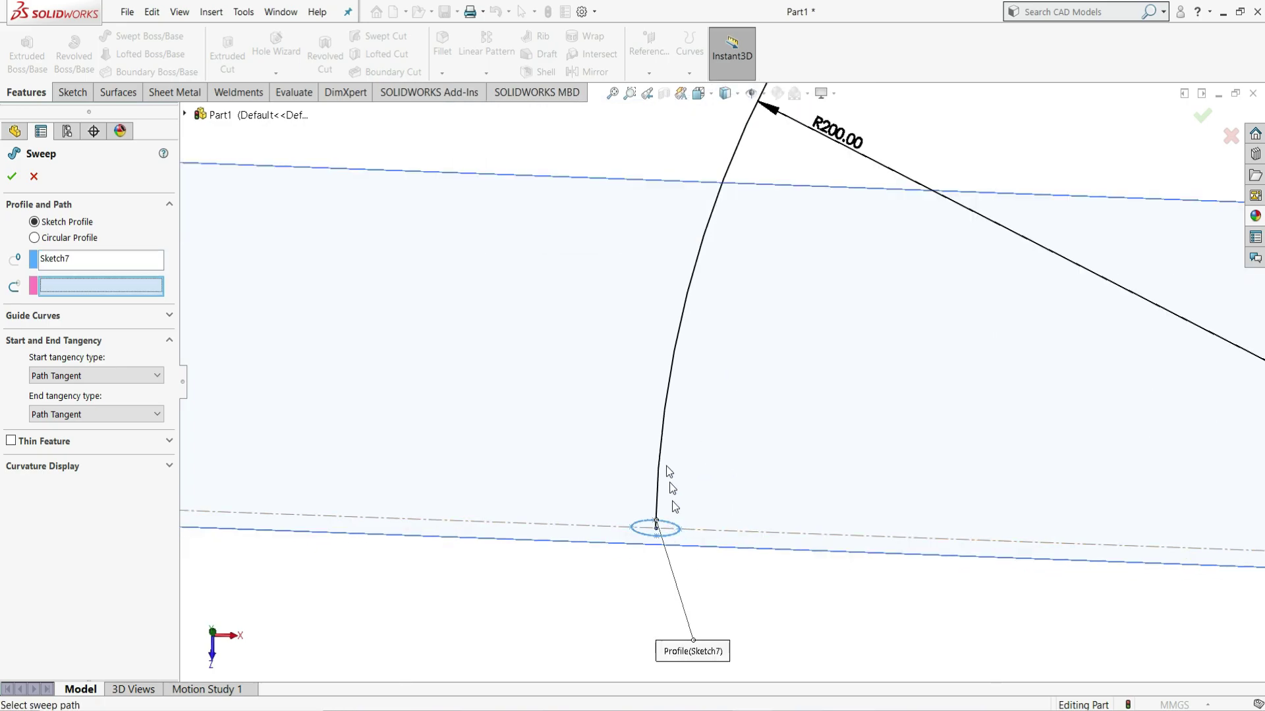
left_click(665, 430)
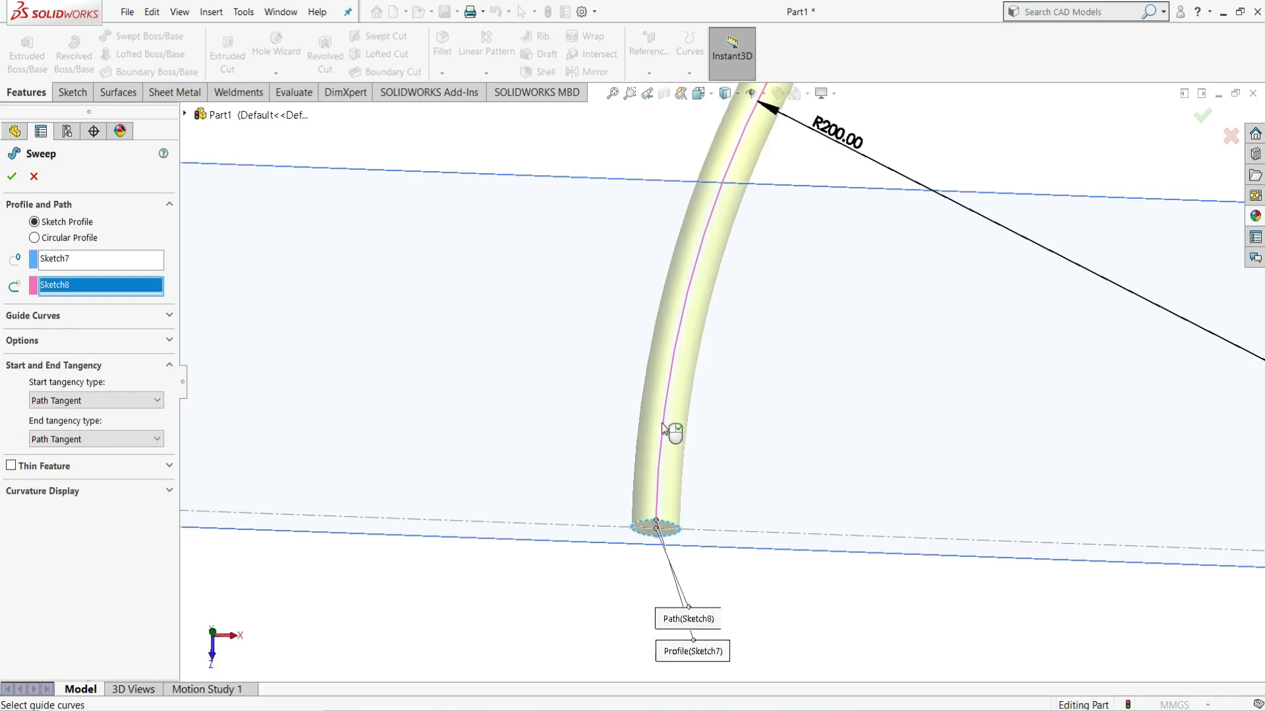
scroll(685, 453, "up", 1)
mouse_move(825, 255)
middle_mouse_down()
mouse_move(800, 221)
mouse_move(846, 201)
middle_mouse_up()
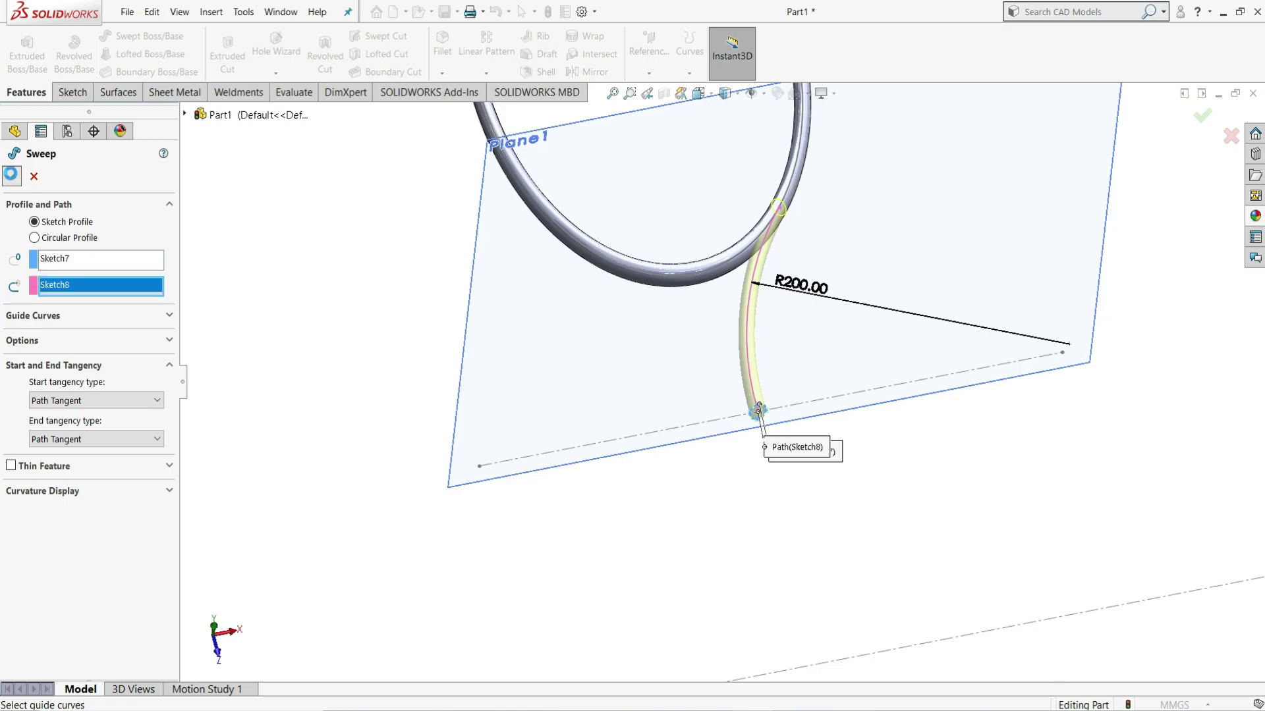
key("Return")
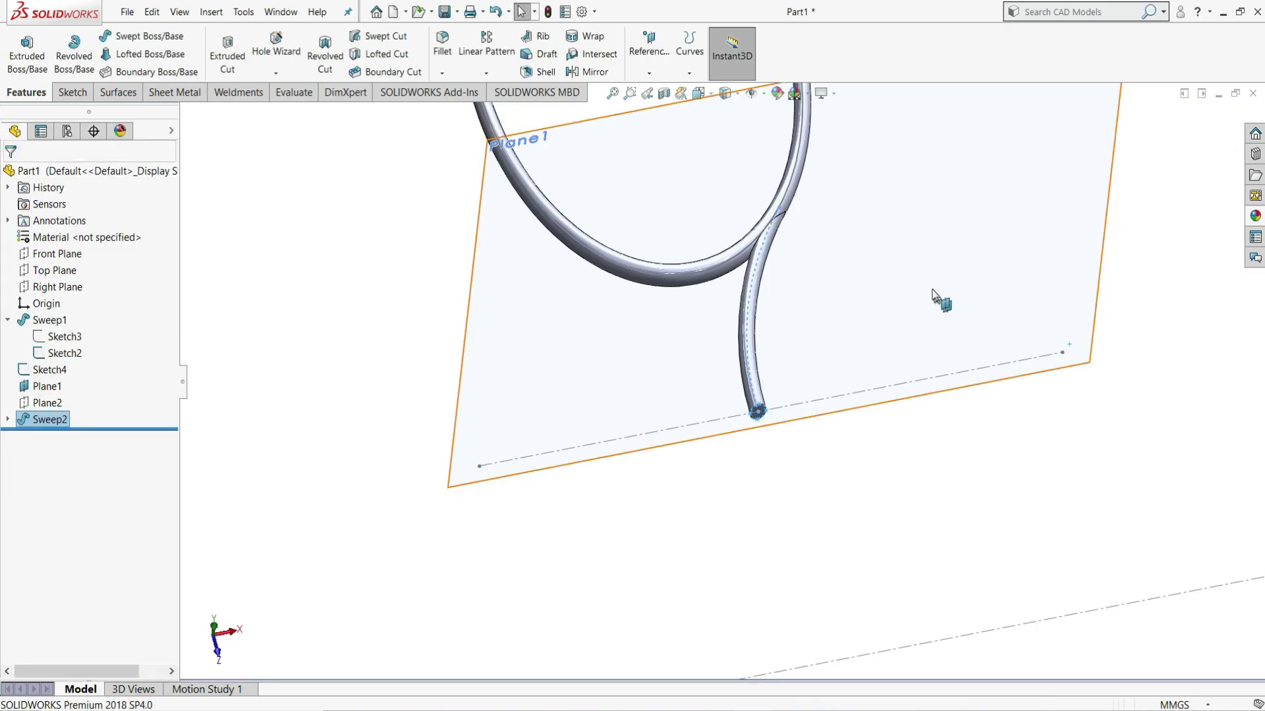
mouse_move(932, 290)
middle_mouse_down()
mouse_move(895, 226)
mouse_move(898, 192)
mouse_move(889, 316)
middle_mouse_up()
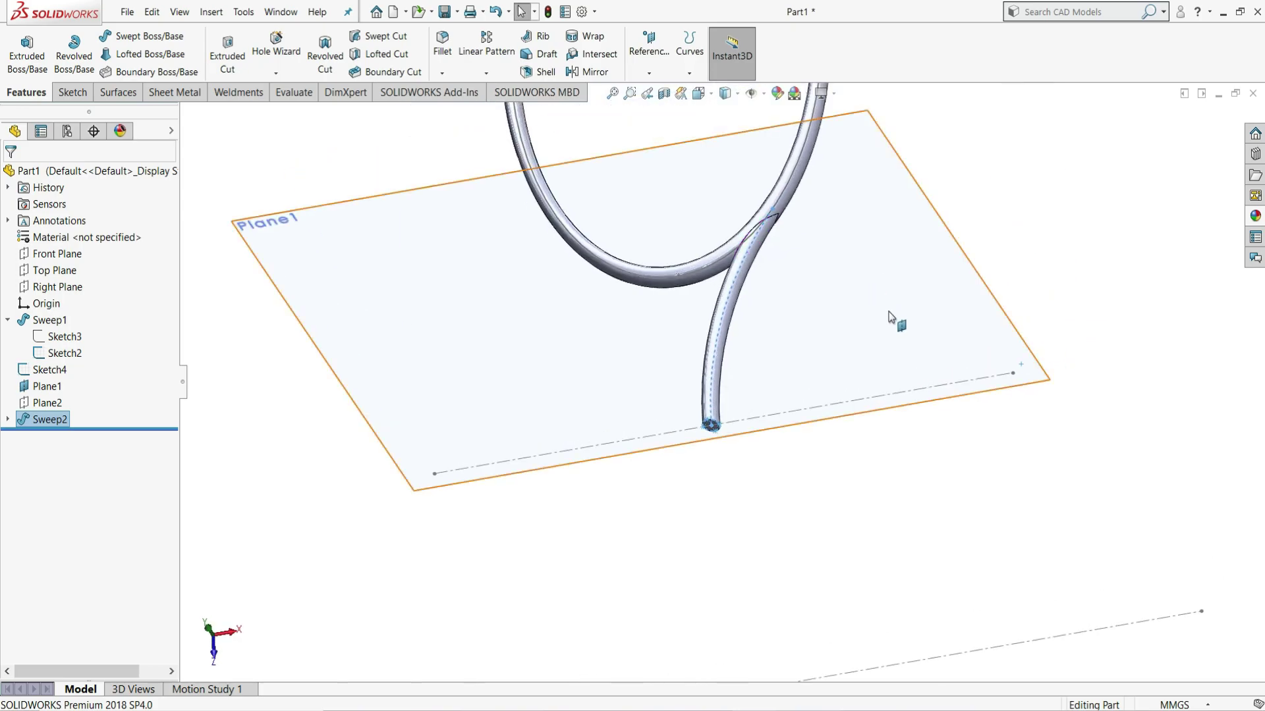
key("Escape")
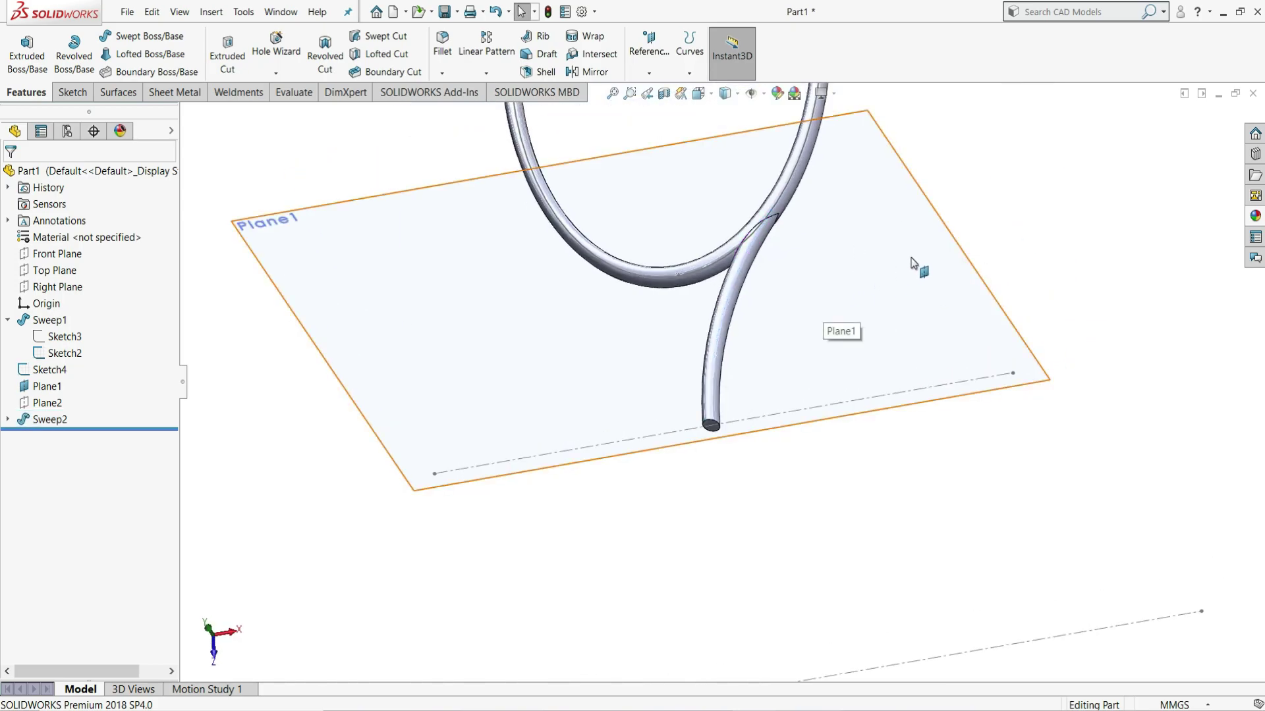
mouse_move(823, 310)
middle_mouse_down()
mouse_move(740, 316)
mouse_move(621, 283)
mouse_move(613, 333)
mouse_move(758, 191)
middle_mouse_up()
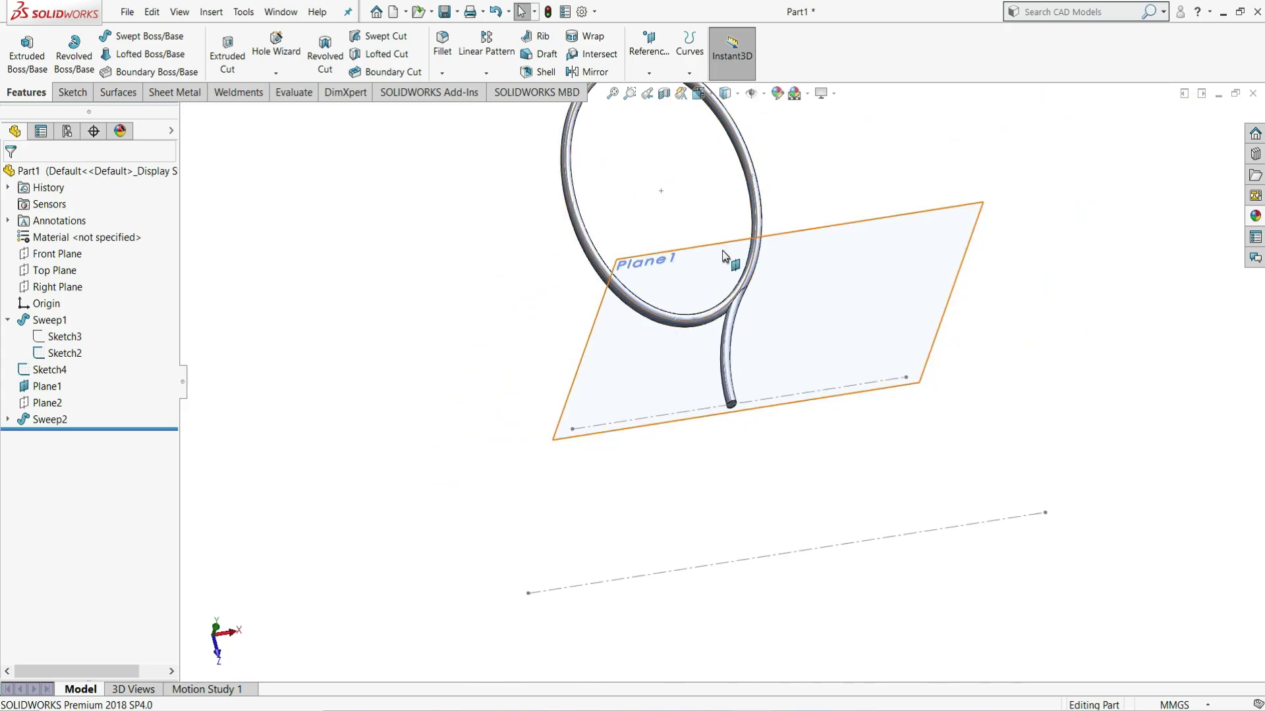
scroll(699, 330, "down", 2)
- Mirror Sweep2 across the Right Plane to create Mirror1, a second tube leg
left_click(584, 73)
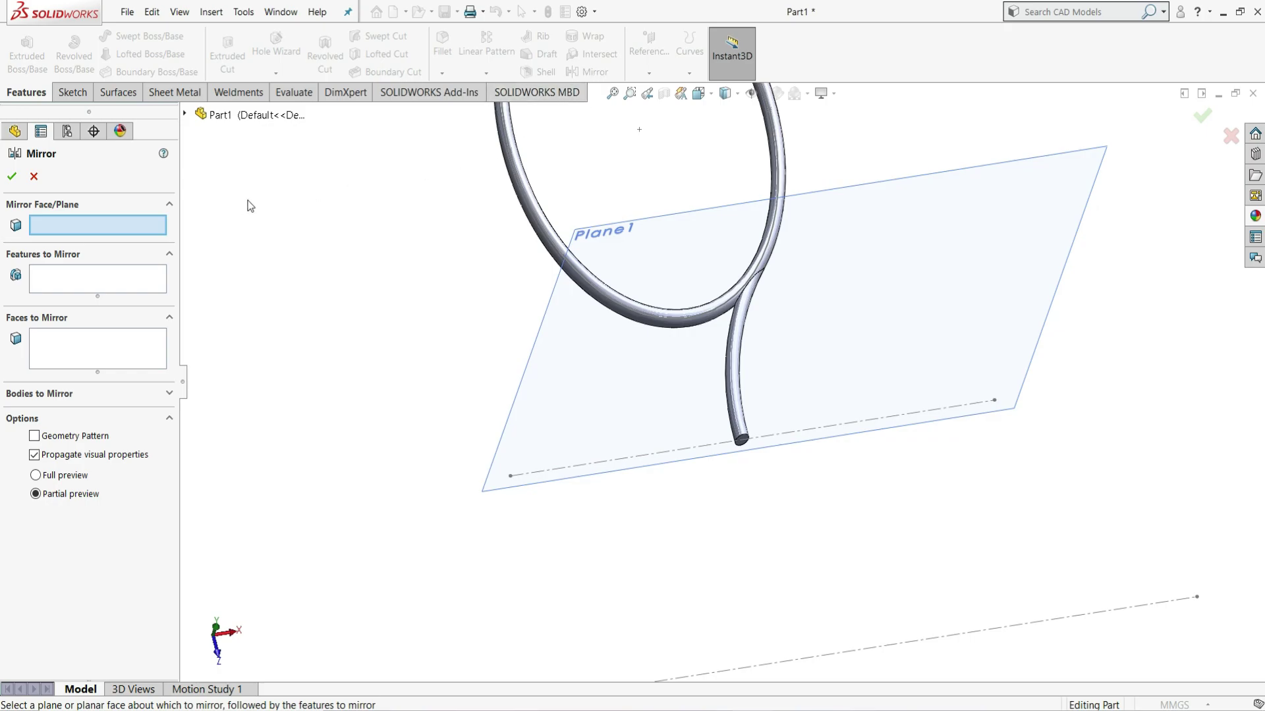
left_click(185, 114)
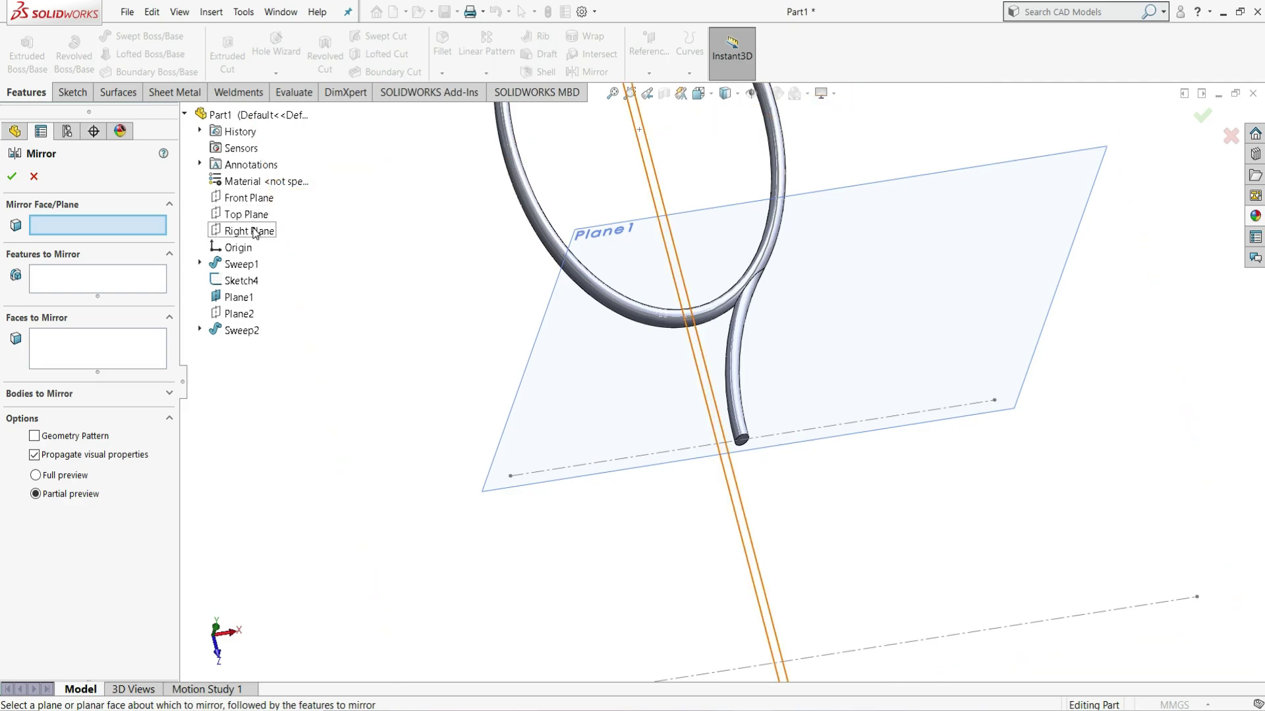
left_click(258, 232)
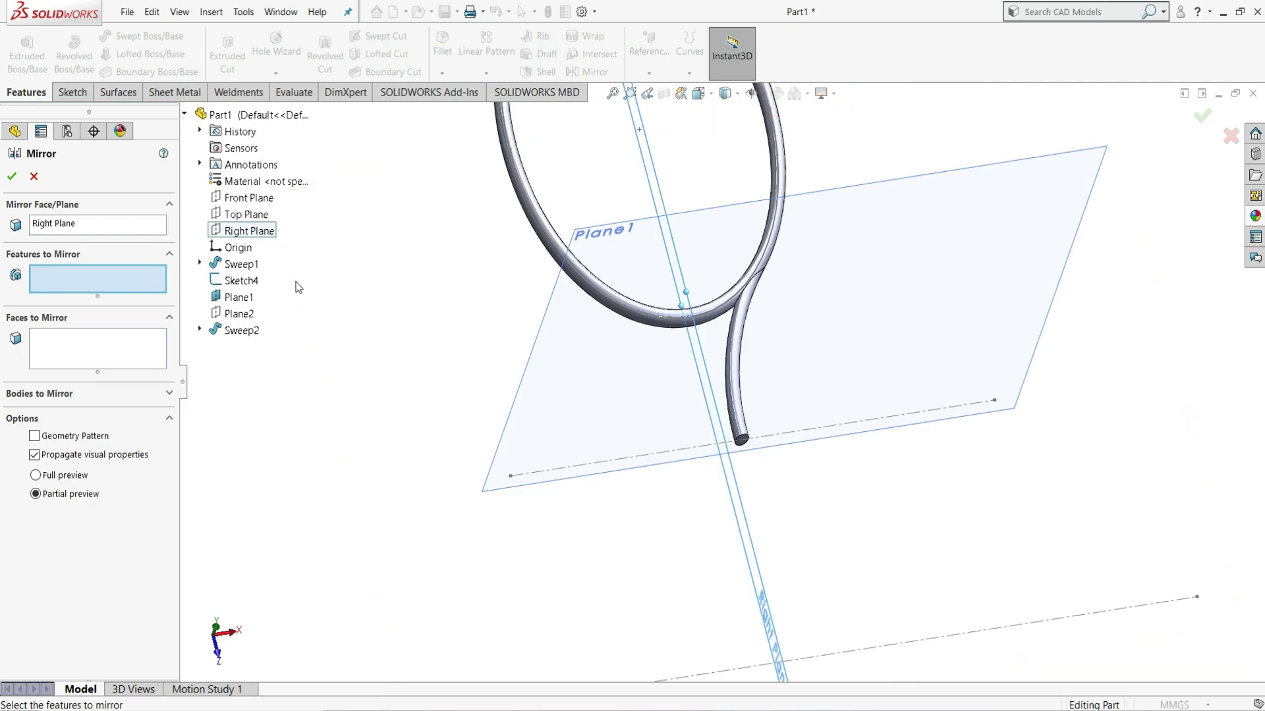
left_click(242, 330)
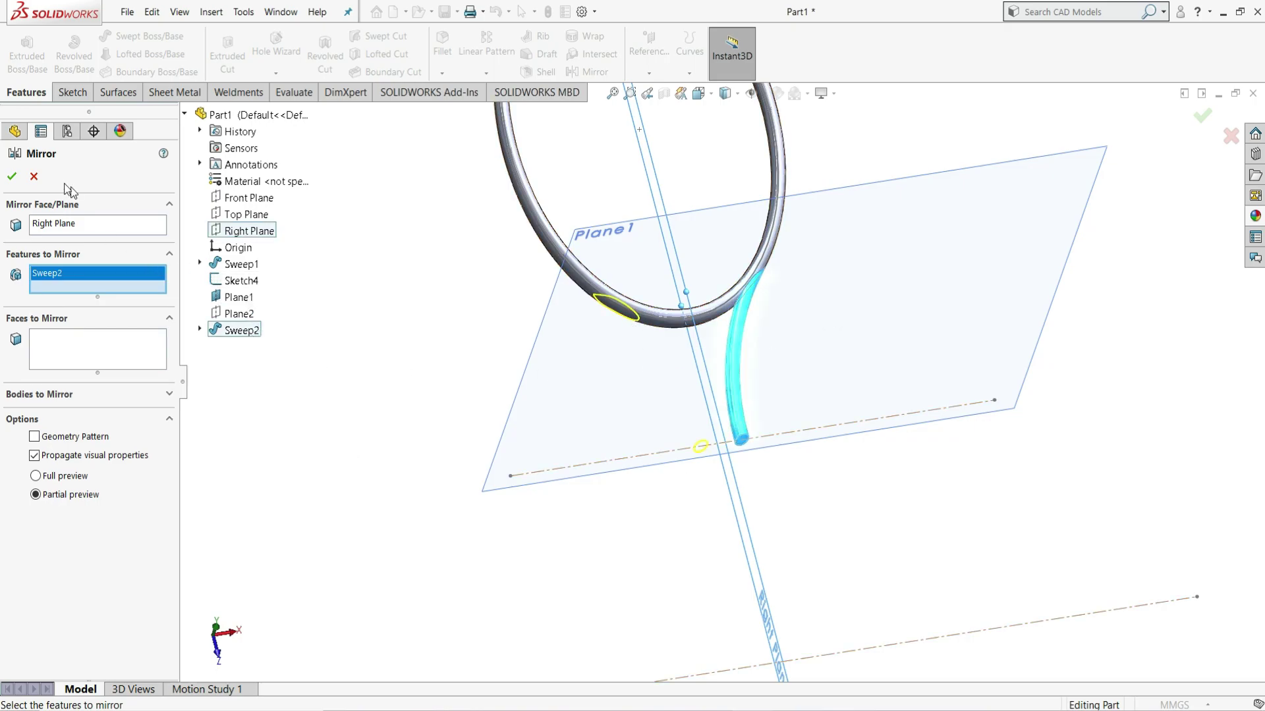
left_click(15, 176)
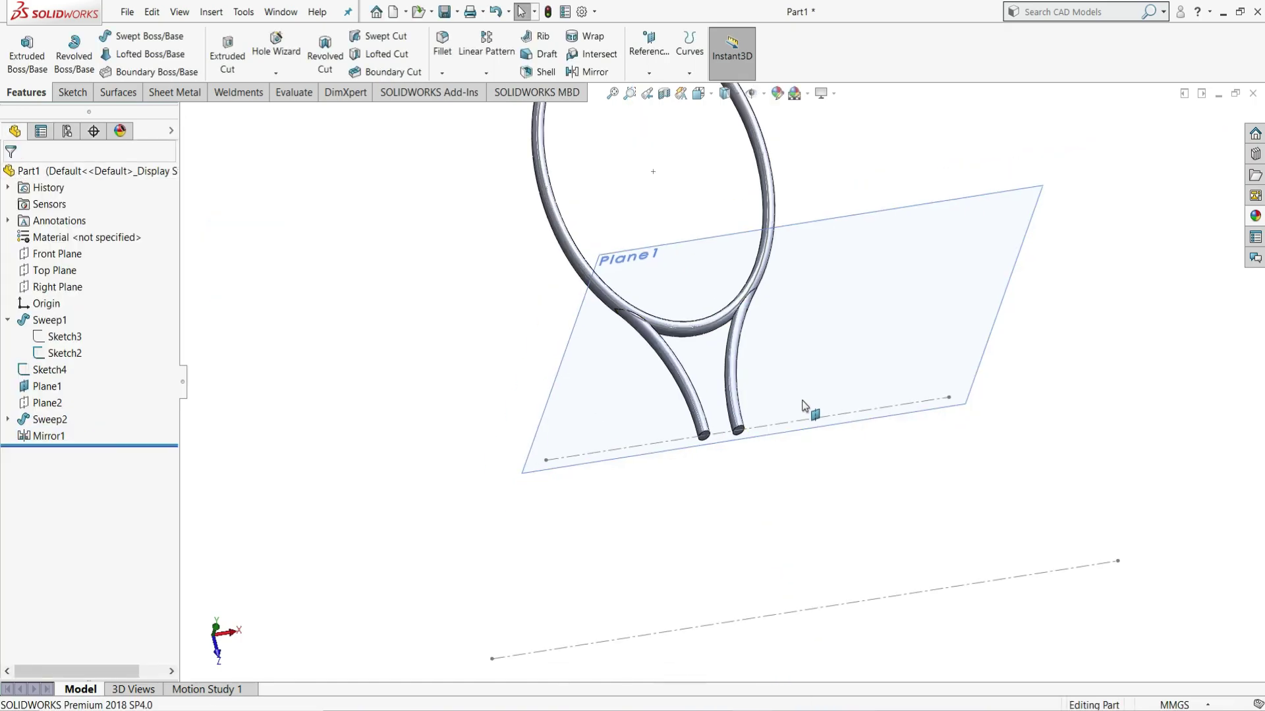
scroll(720, 375, "down", 3)
- Turn the view toward the tube ends and open a new Sketch9 on Plane1
mouse_move(720, 376)
middle_mouse_down()
mouse_move(701, 276)
mouse_move(698, 415)
middle_mouse_up()
scroll(701, 453, "down", 3)
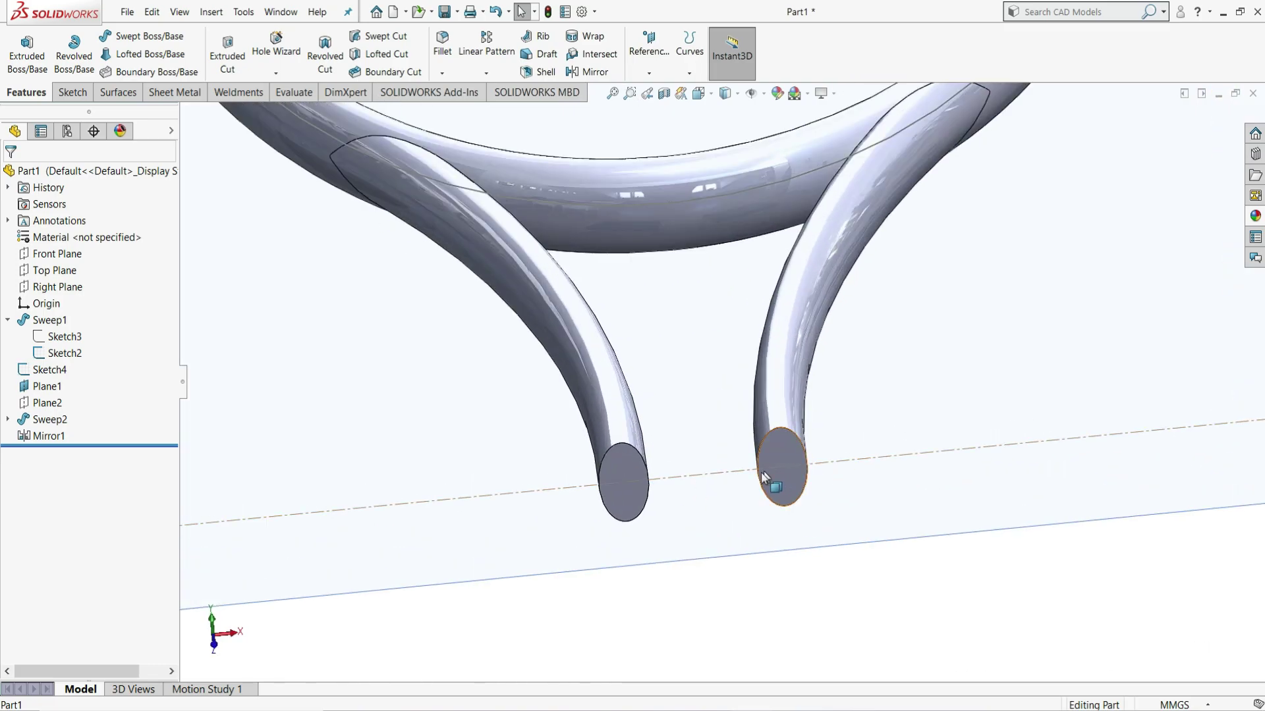
scroll(764, 478, "up", 4)
scroll(686, 480, "up", 2)
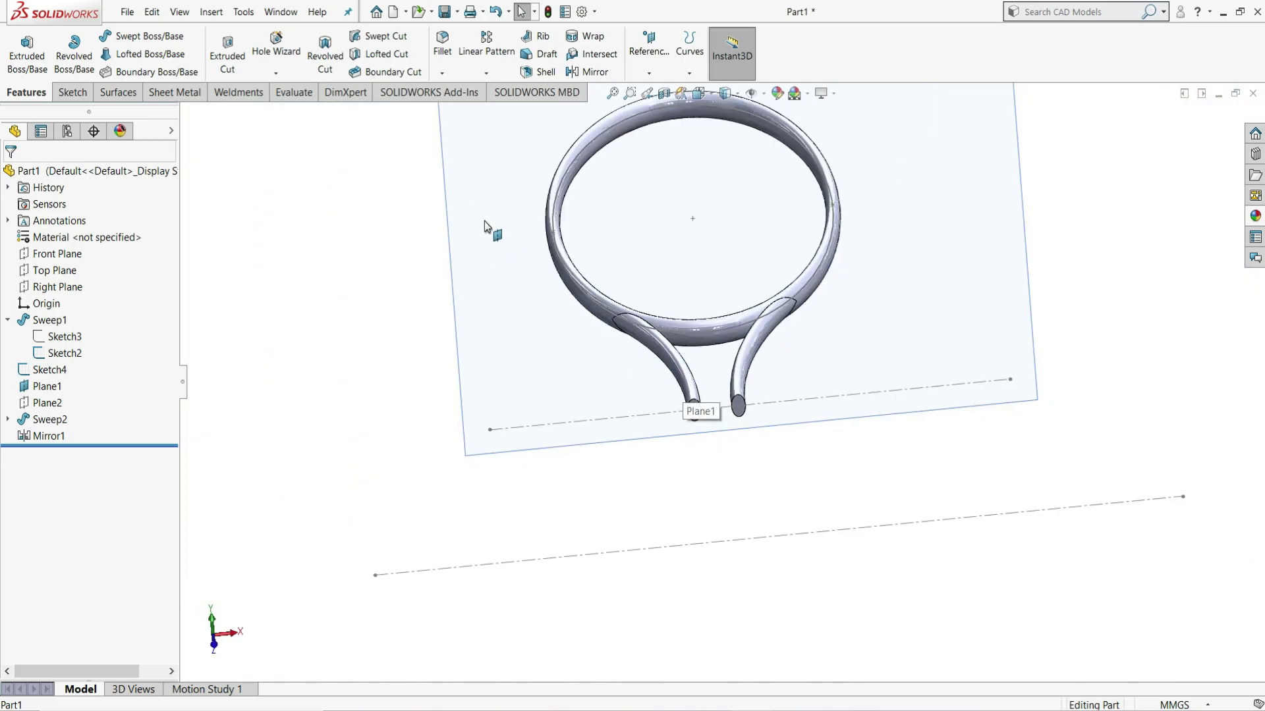
scroll(485, 226, "up", 2)
middle_click_drag(485, 393, 573, 206)
left_click(576, 204)
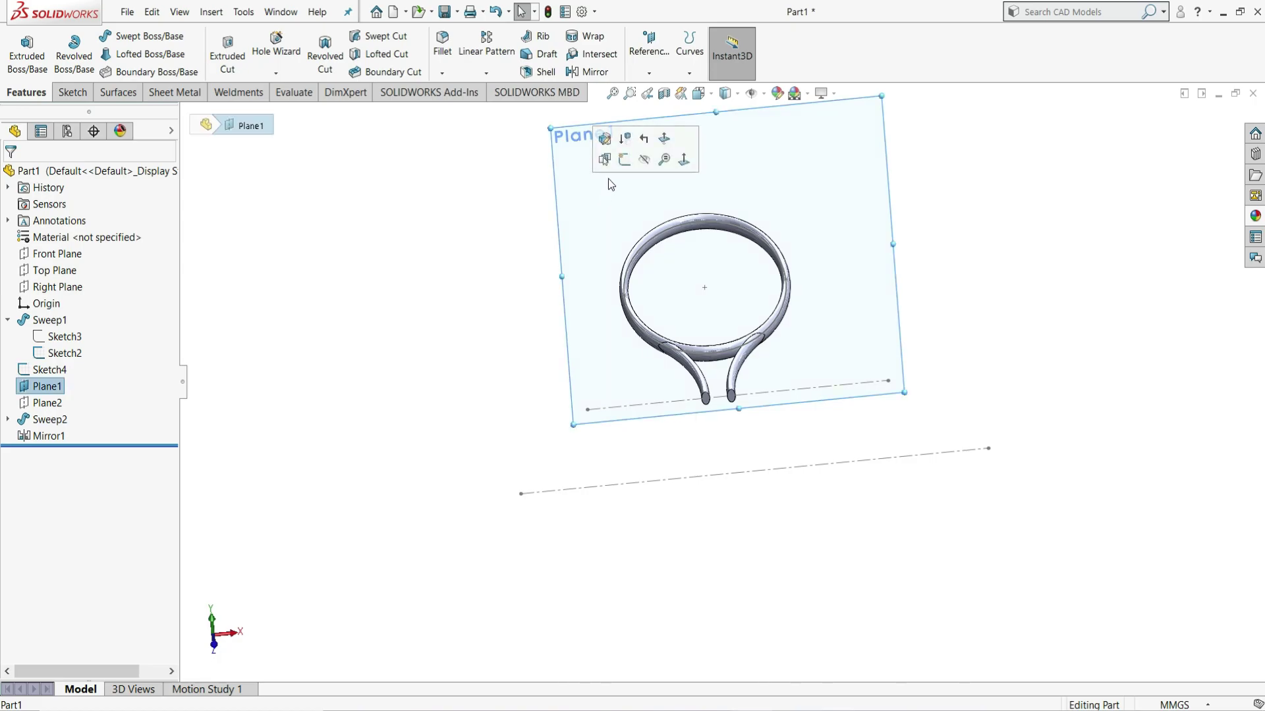
left_click(624, 160)
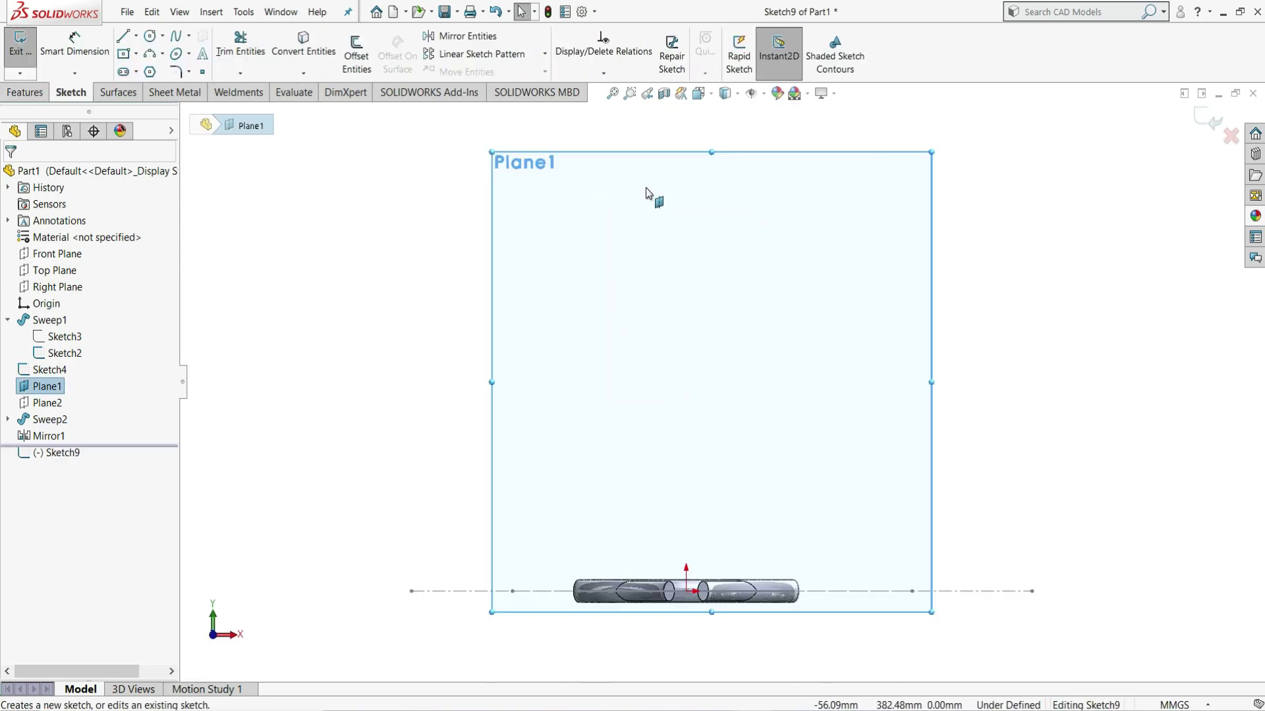
scroll(702, 600, "down", 3)
scroll(682, 515, "down", 3)
scroll(681, 516, "down", 1)
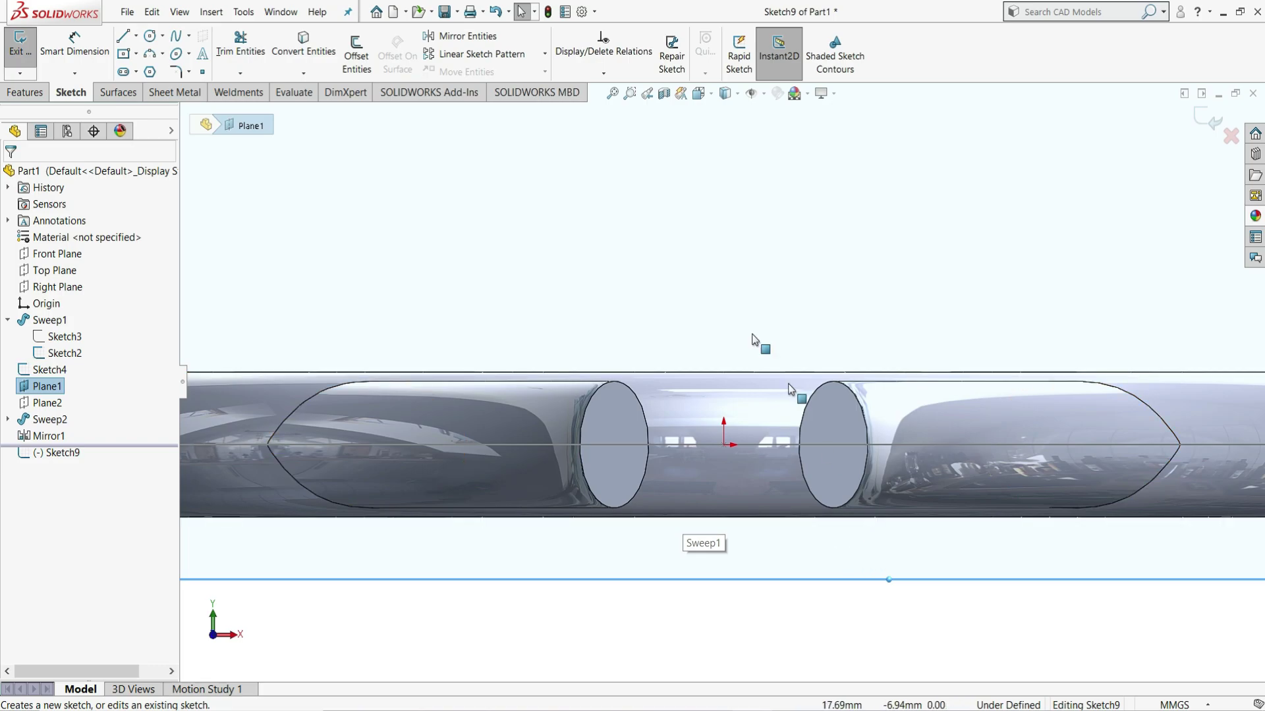
- Convert the left and right leg end faces into ellipses in Sketch9
left_click(303, 45)
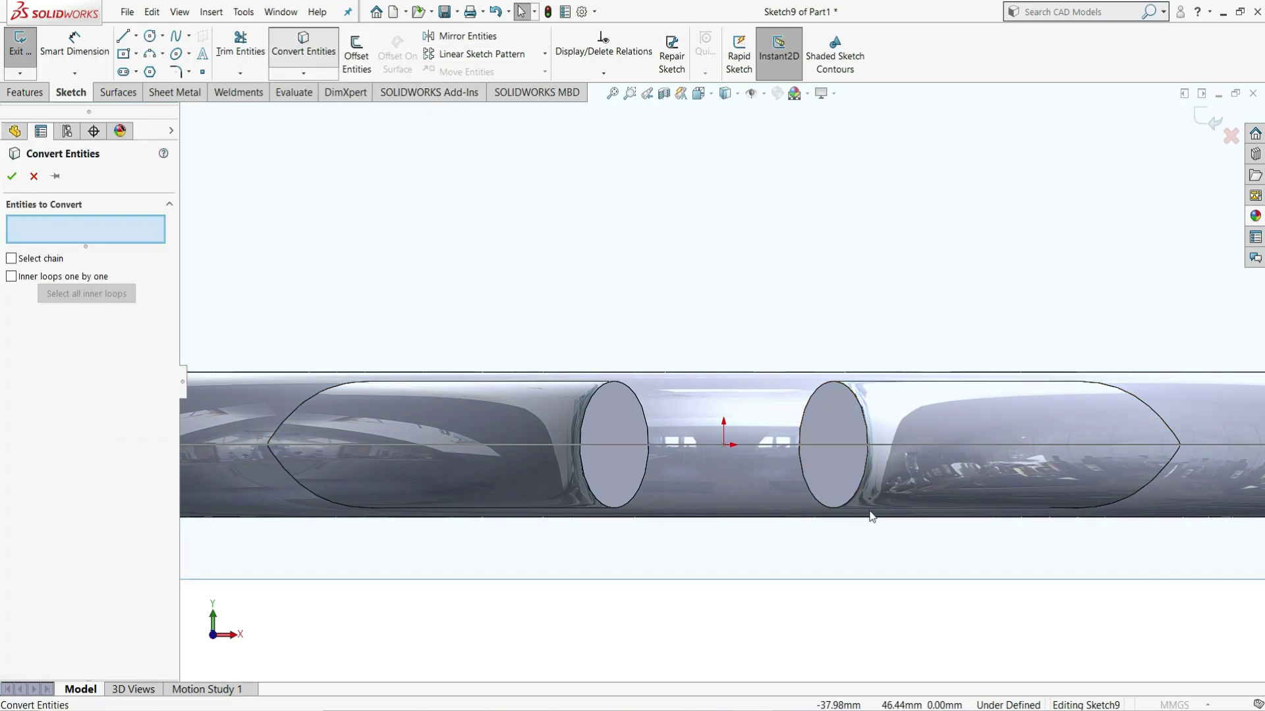
left_click(610, 405)
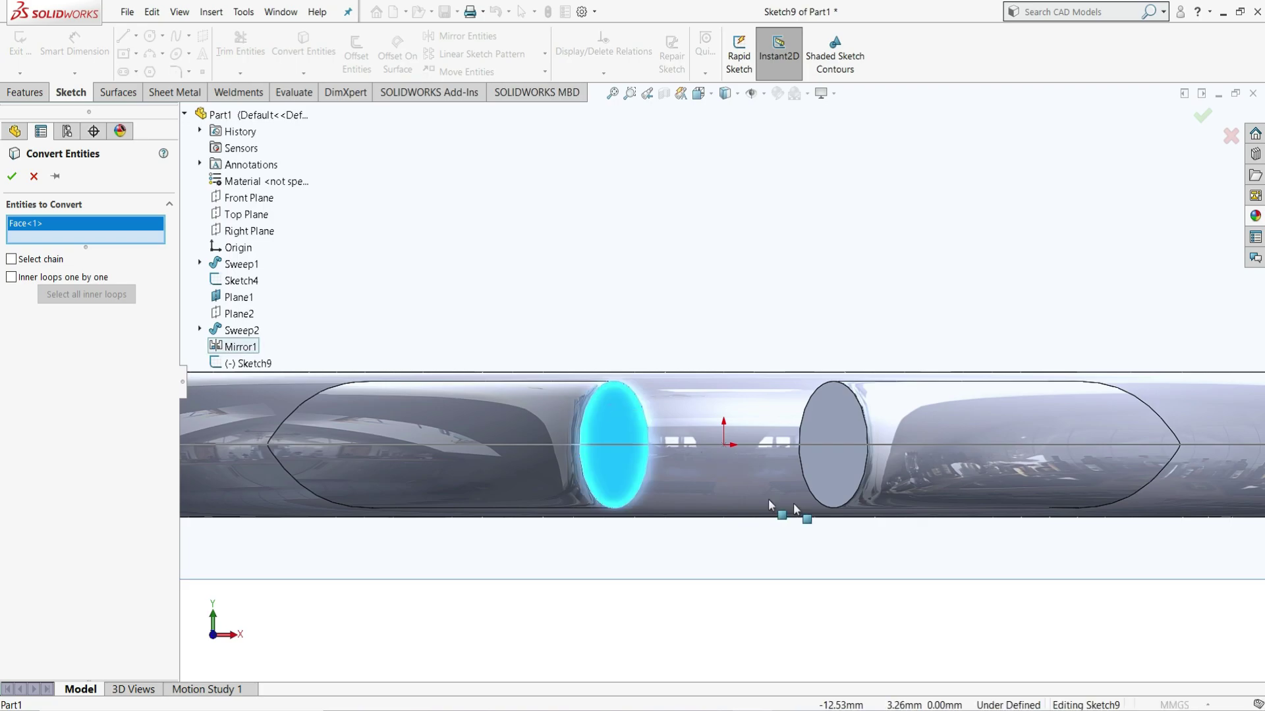
left_click(847, 435)
left_click(11, 176)
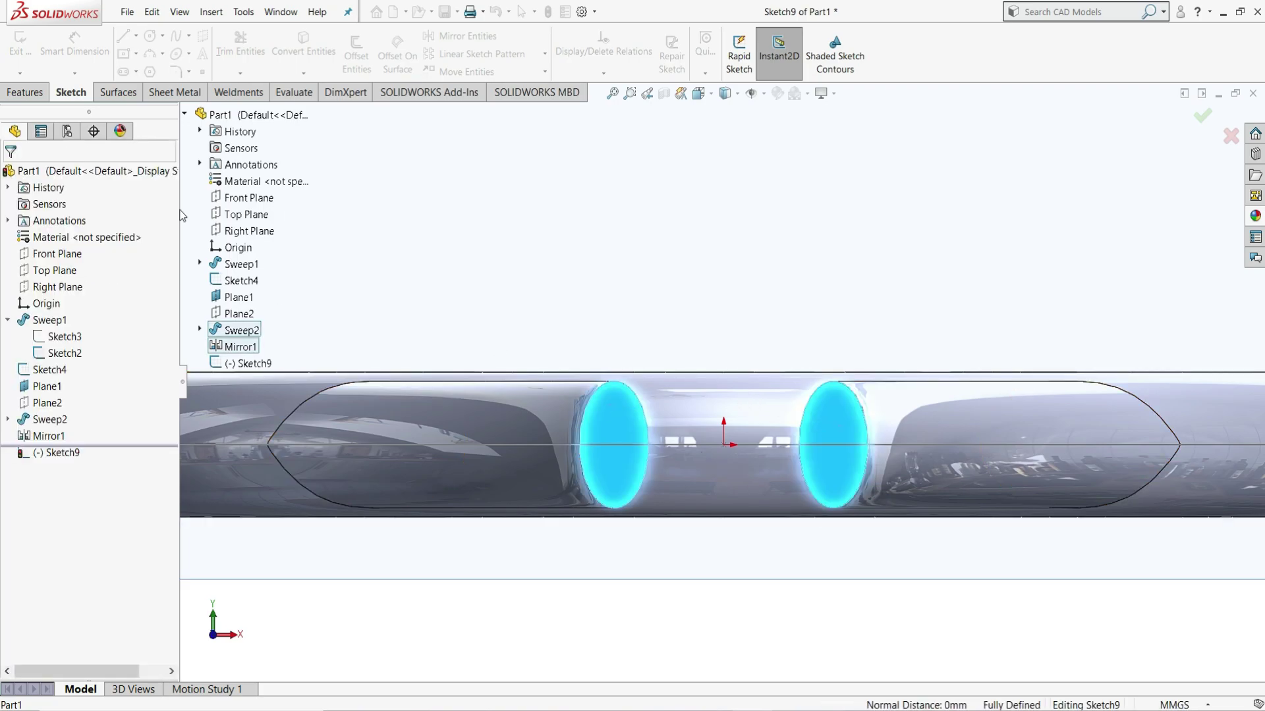
scroll(790, 403, "down", 3)
scroll(700, 328, "down", 1)
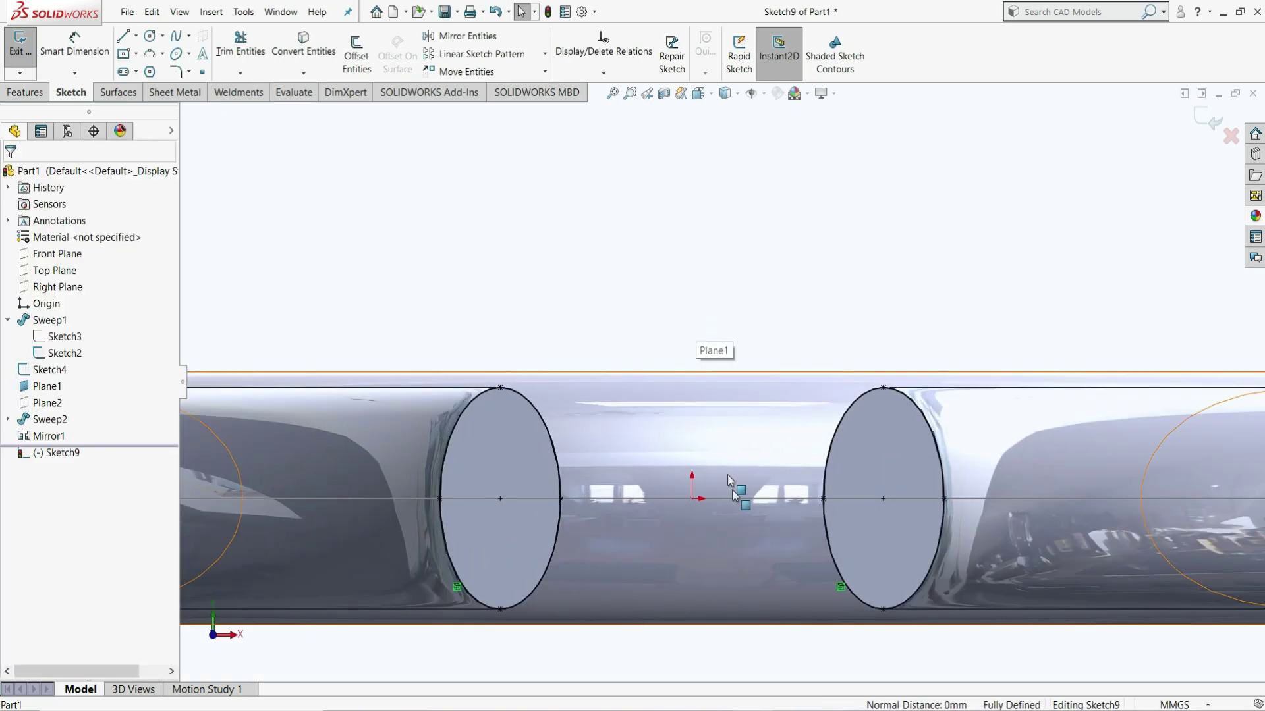
left_click(122, 41)
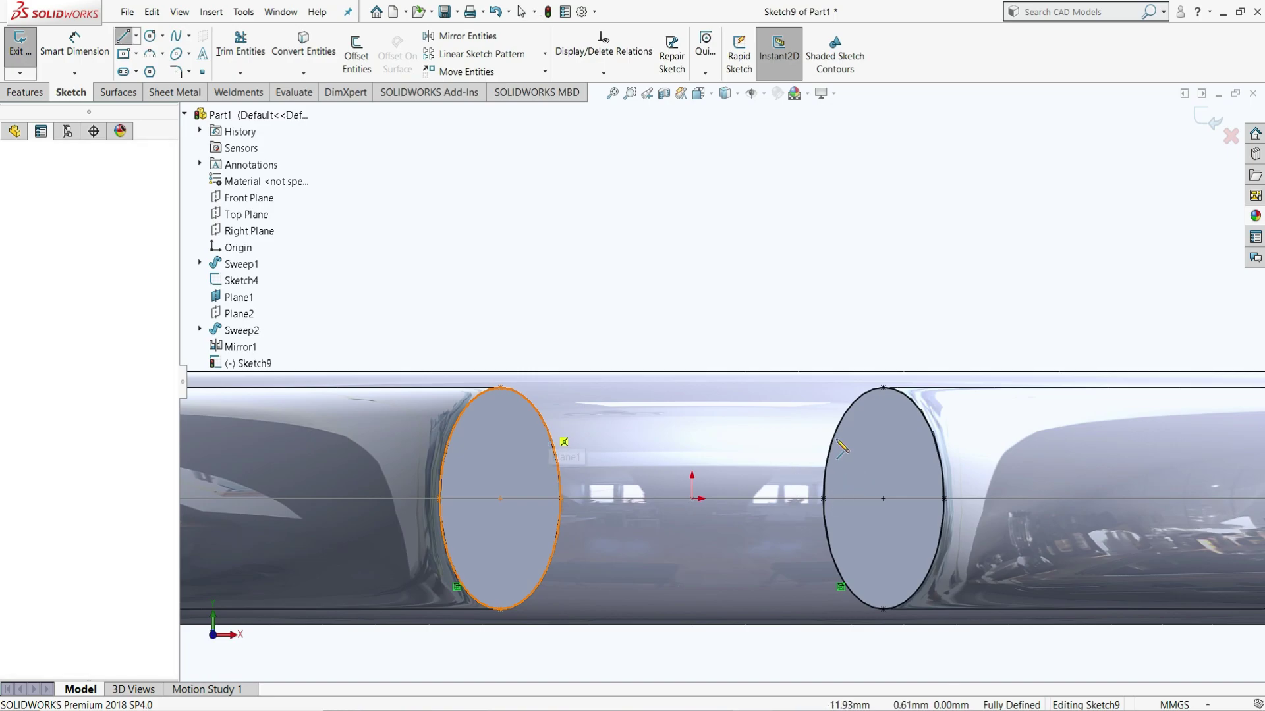
- Draw a horizontal line bridging the left and right leg ellipses
left_click(552, 424)
left_click(842, 428)
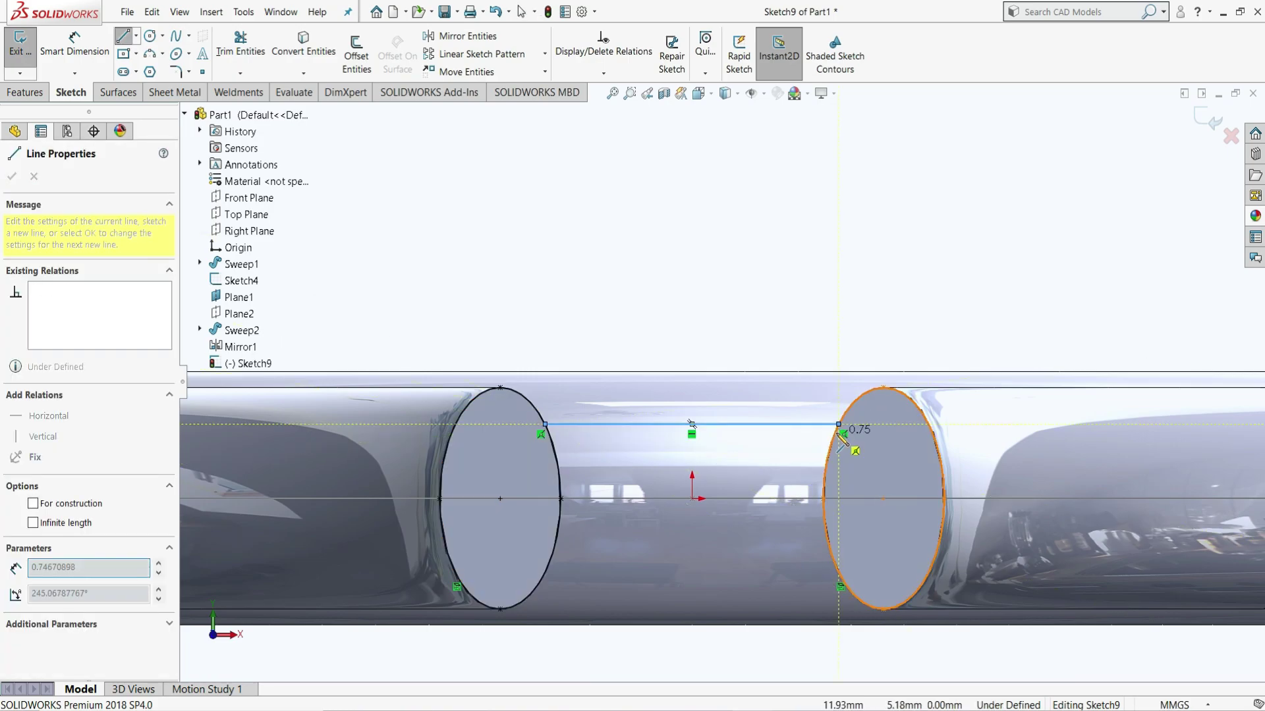
right_click(844, 440)
left_click(850, 446)
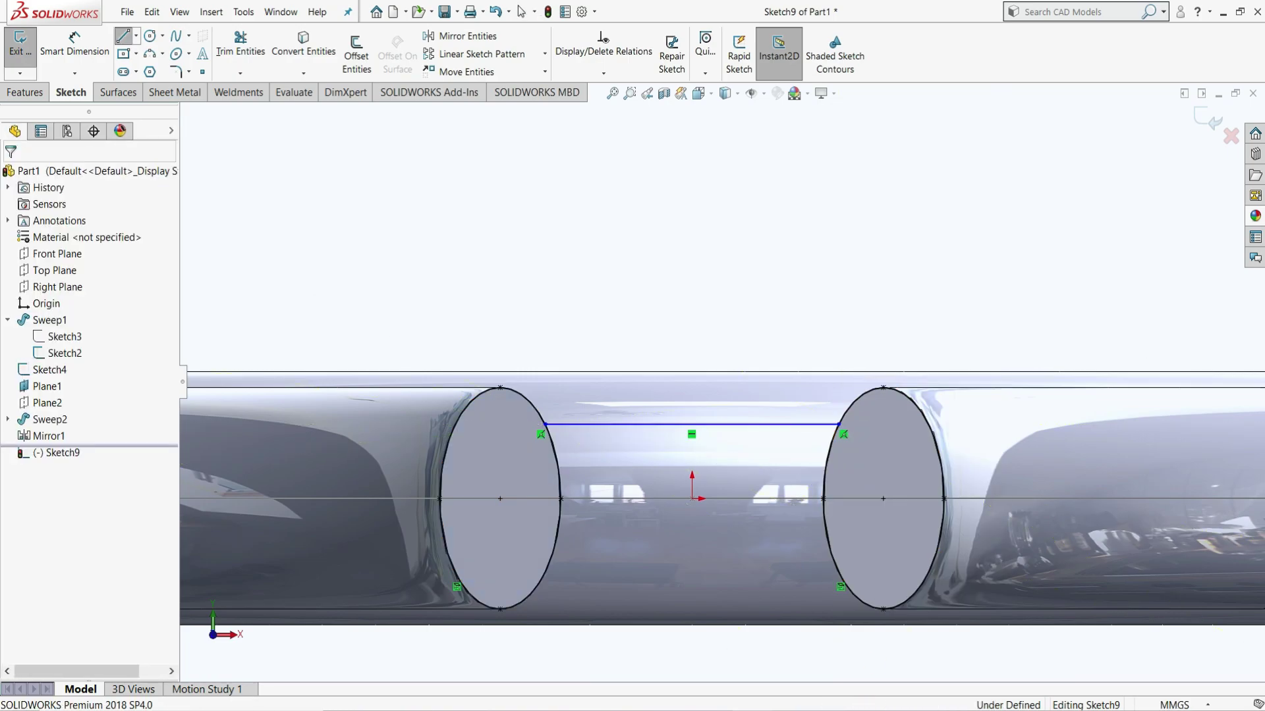
- Dimension the left ellipse centre 15.85 from the origin
left_click(74, 46)
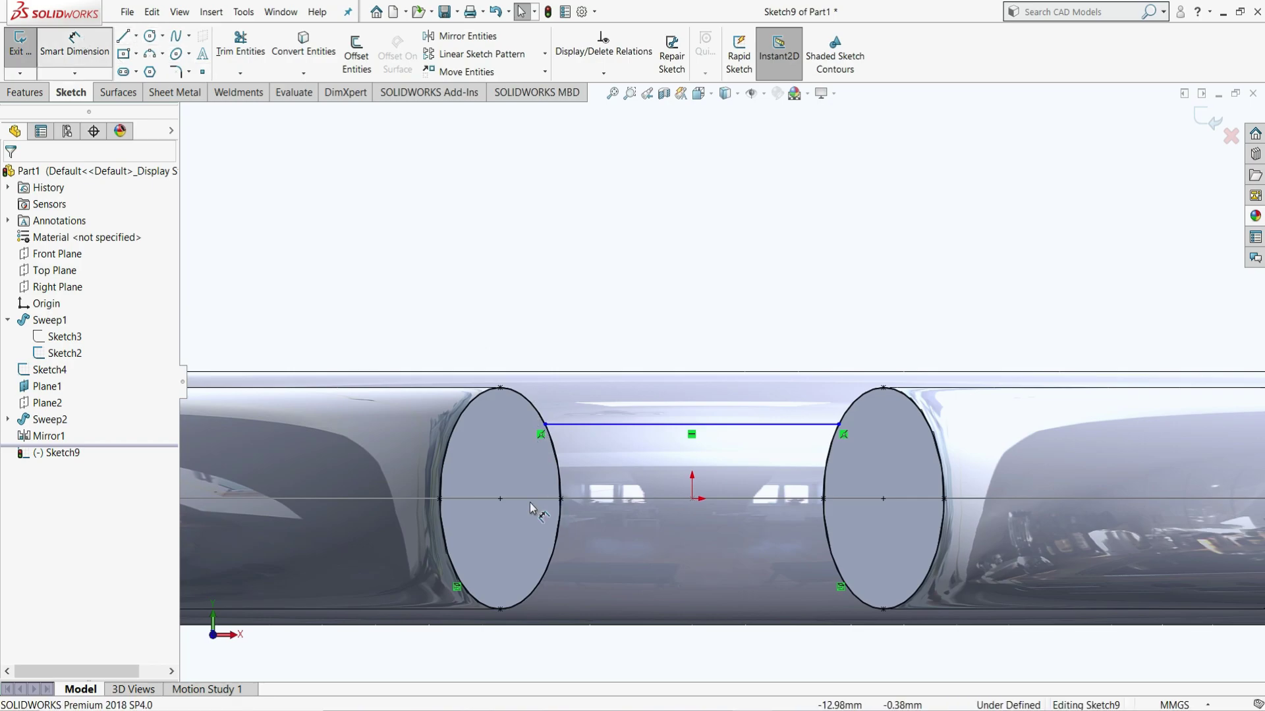
left_click(500, 499)
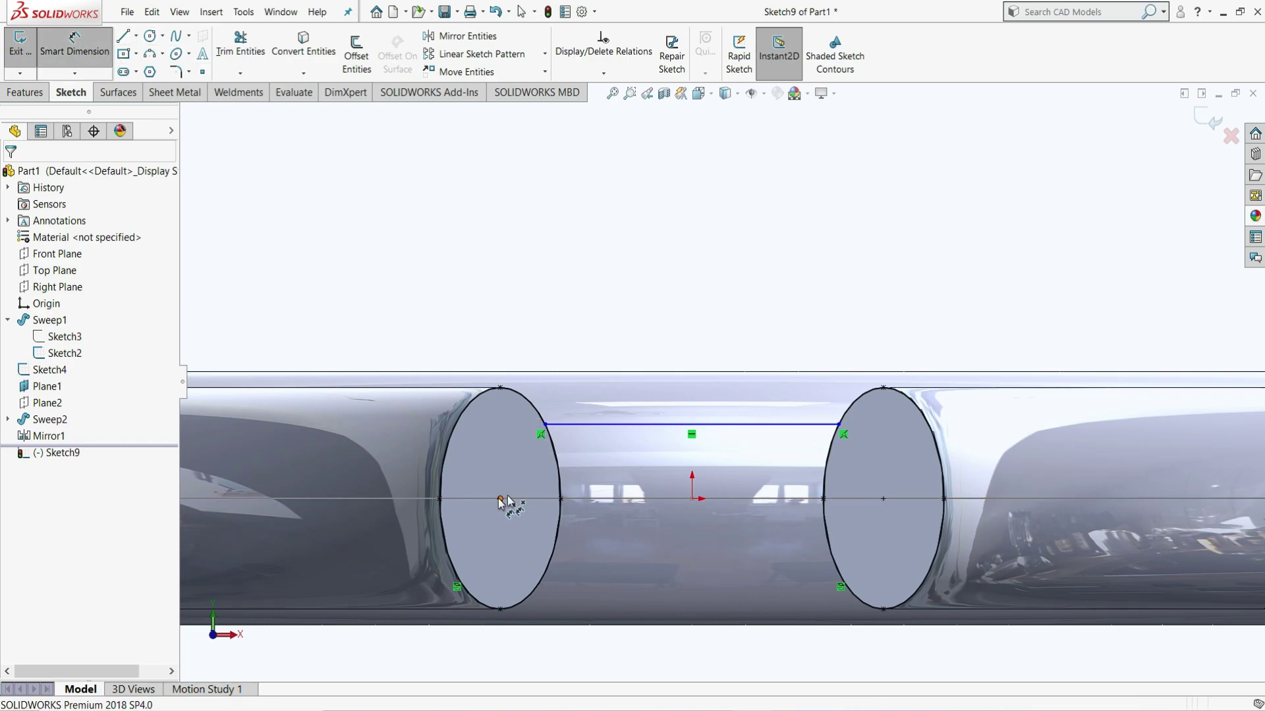
left_click(692, 500)
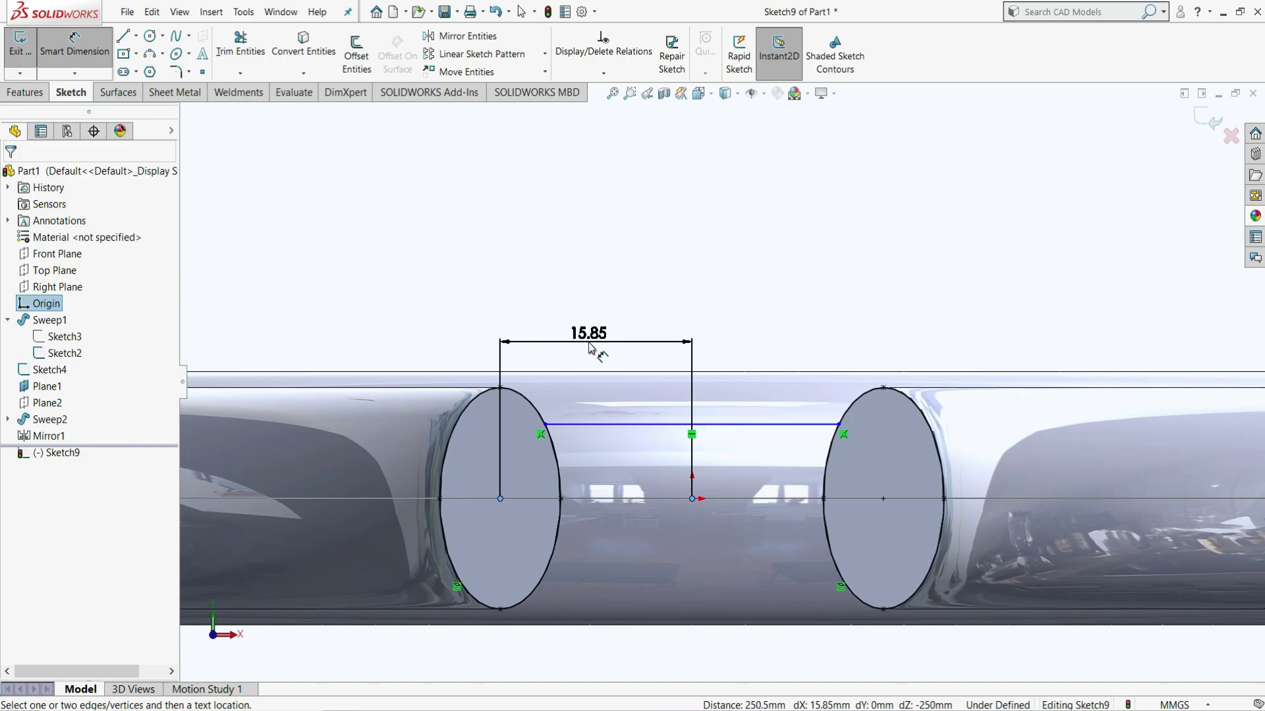
left_click(746, 367)
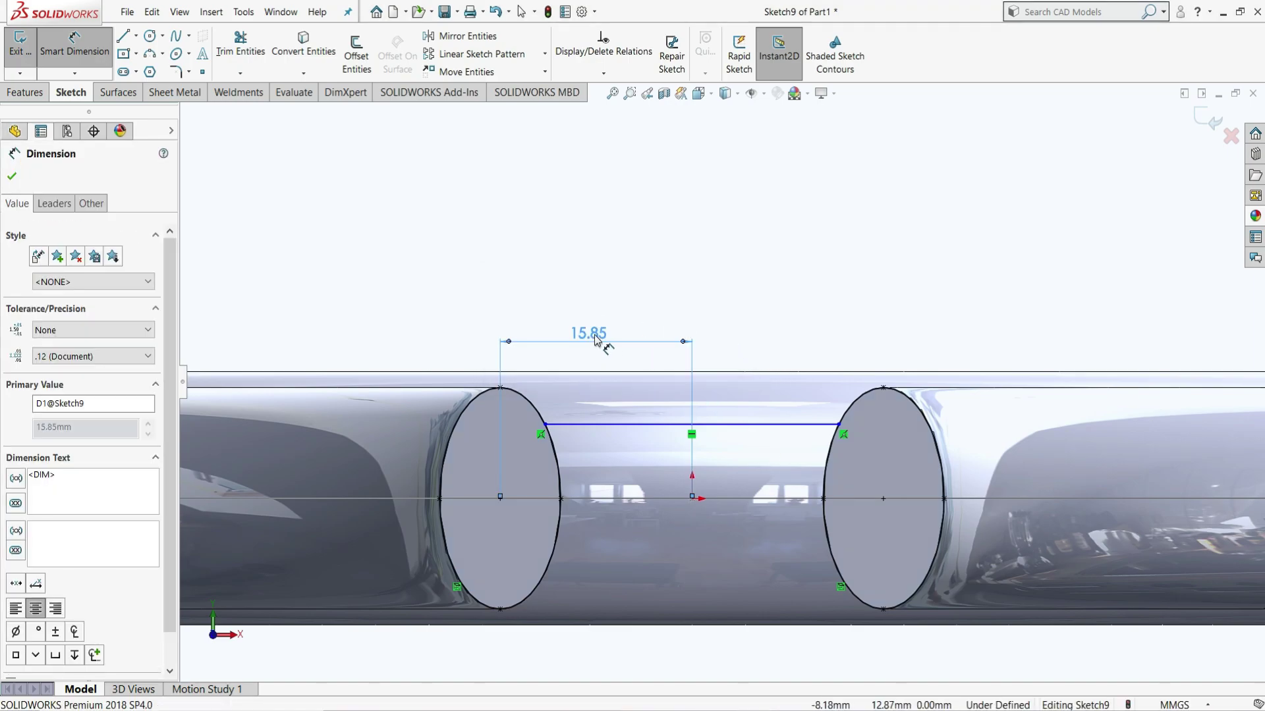
right_click(644, 346)
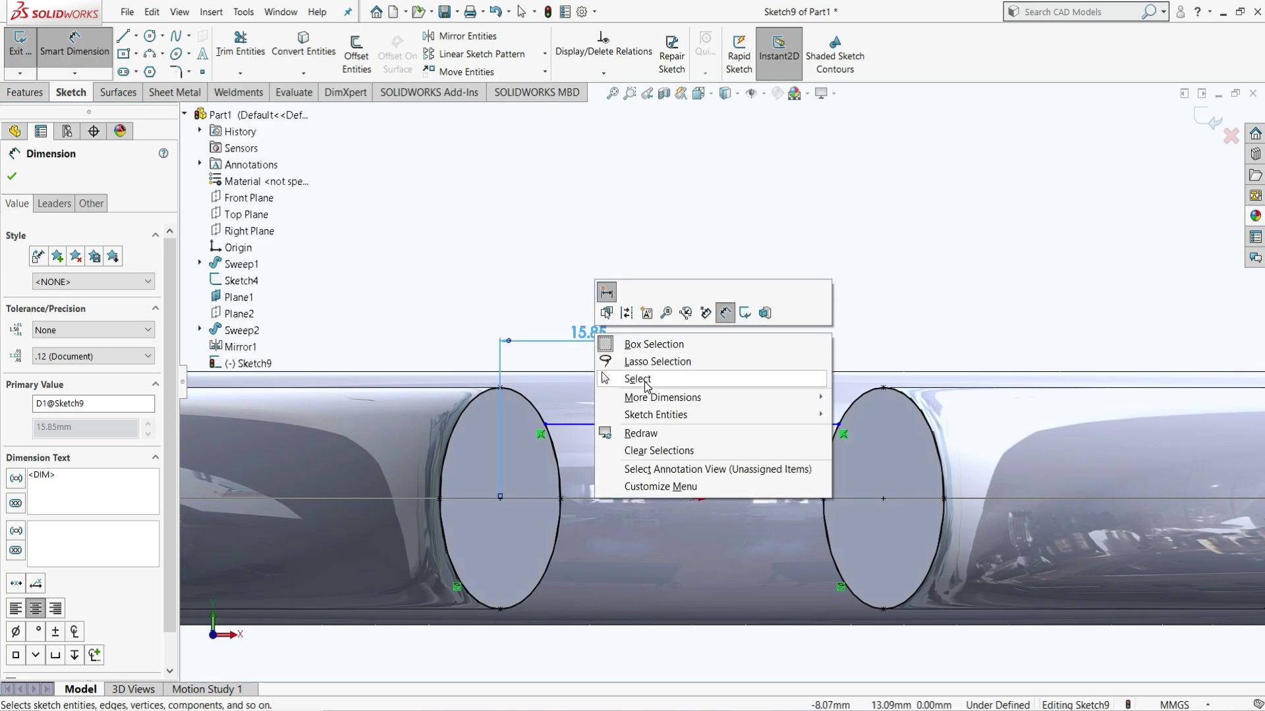
left_click(646, 380)
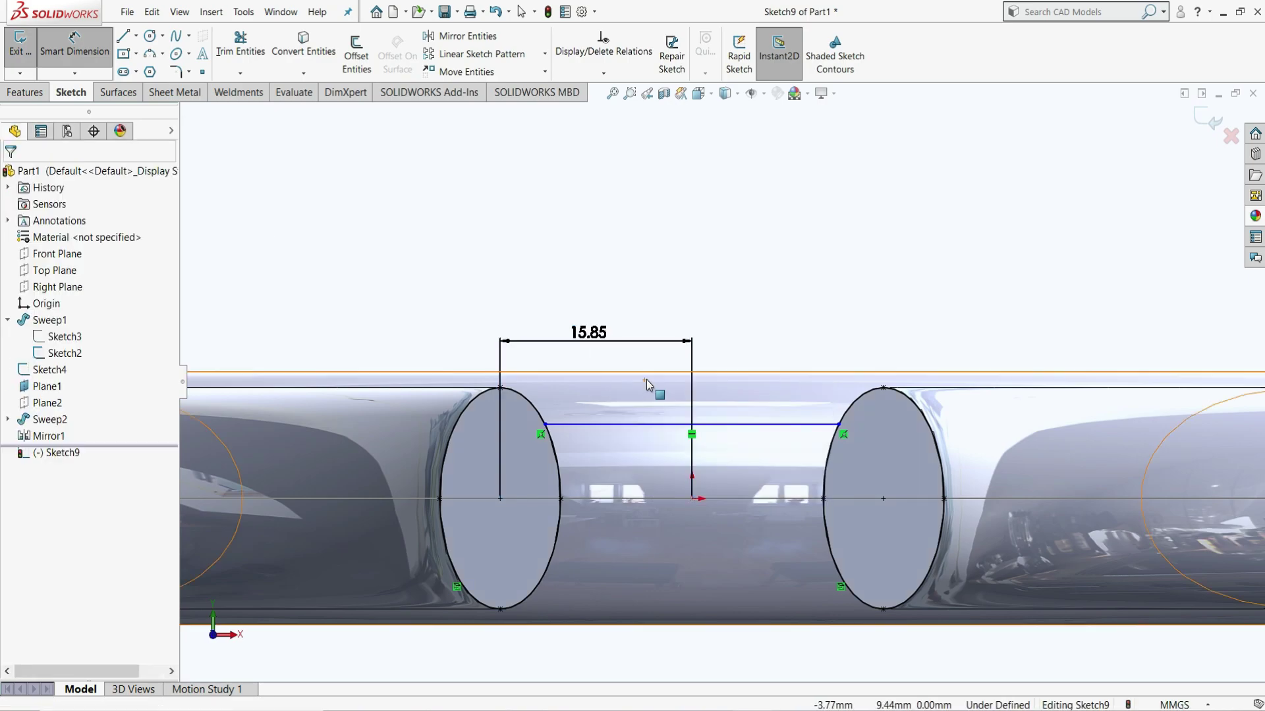
- Set the bridging line 5.00 mm above the centreline
left_click(90, 62)
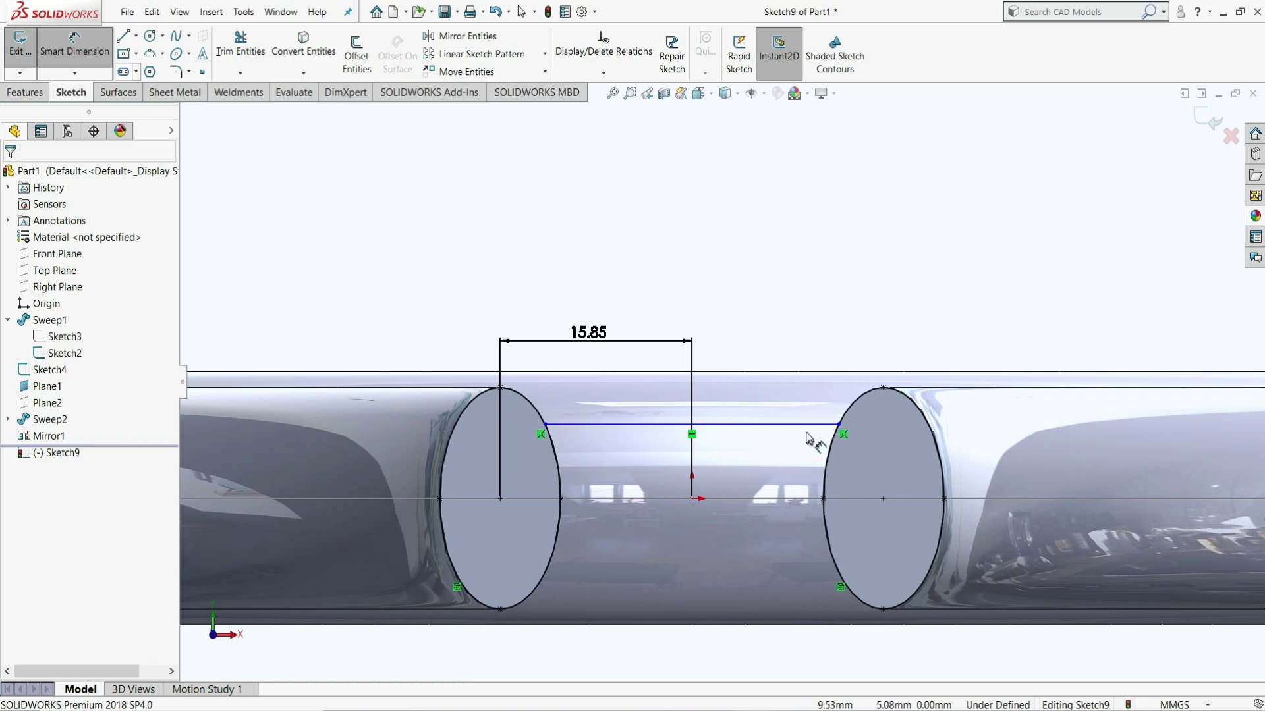
left_click(805, 469)
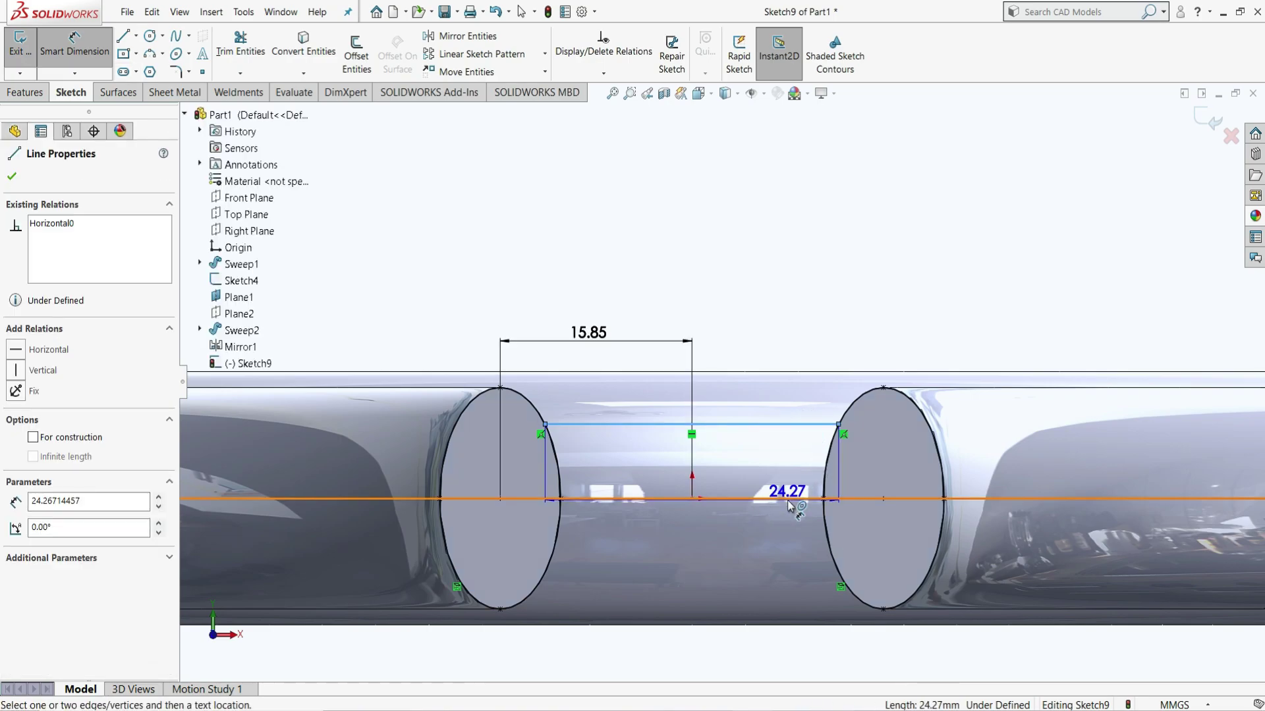
left_click(837, 425)
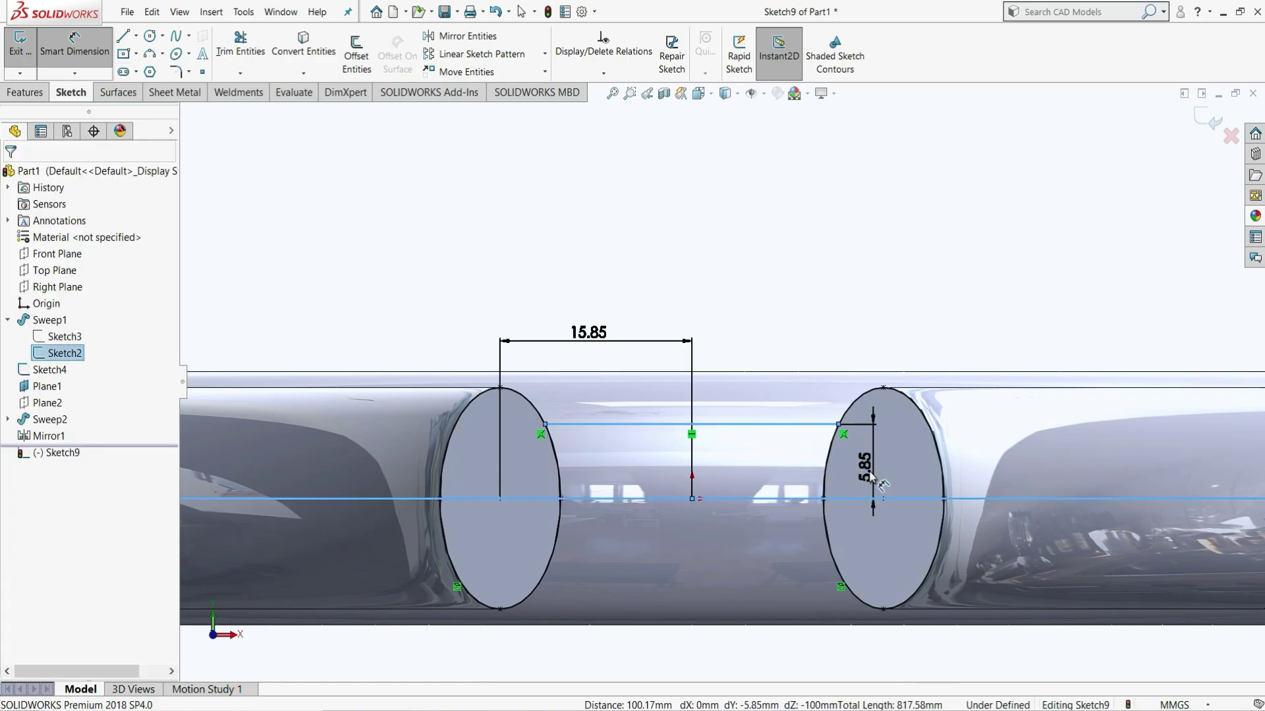
left_click(869, 474)
type("5")
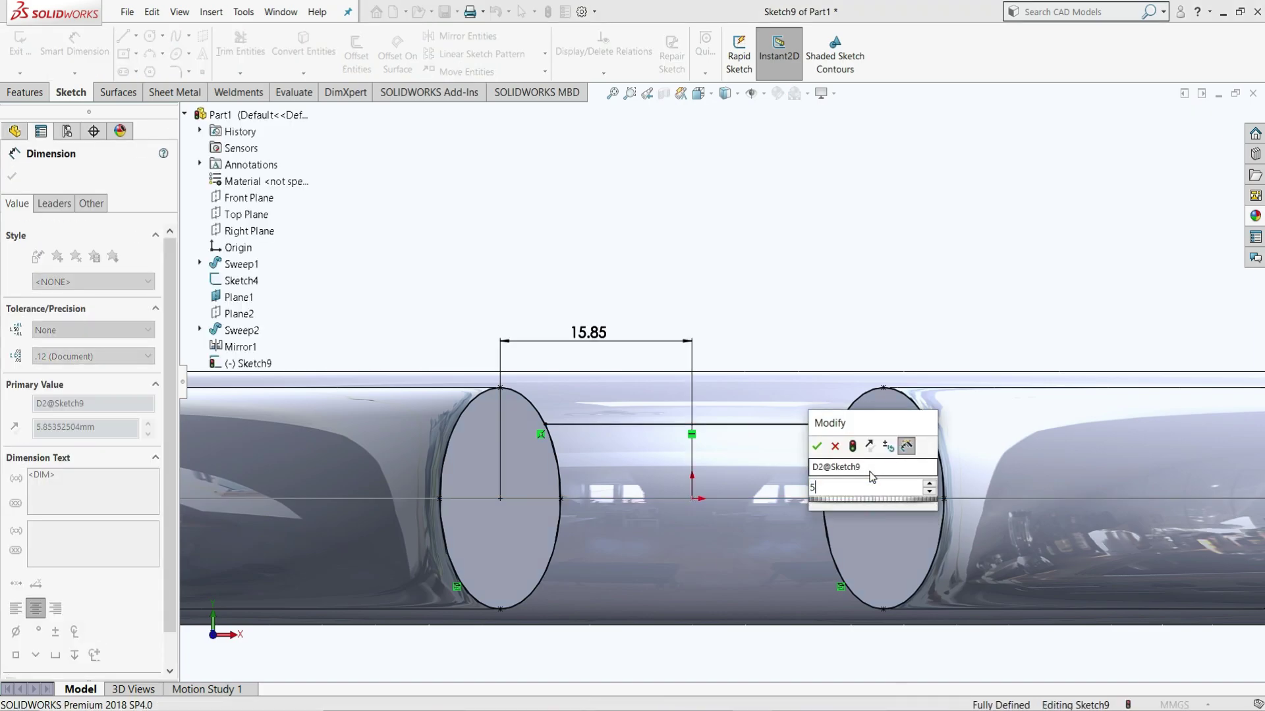
key("Return")
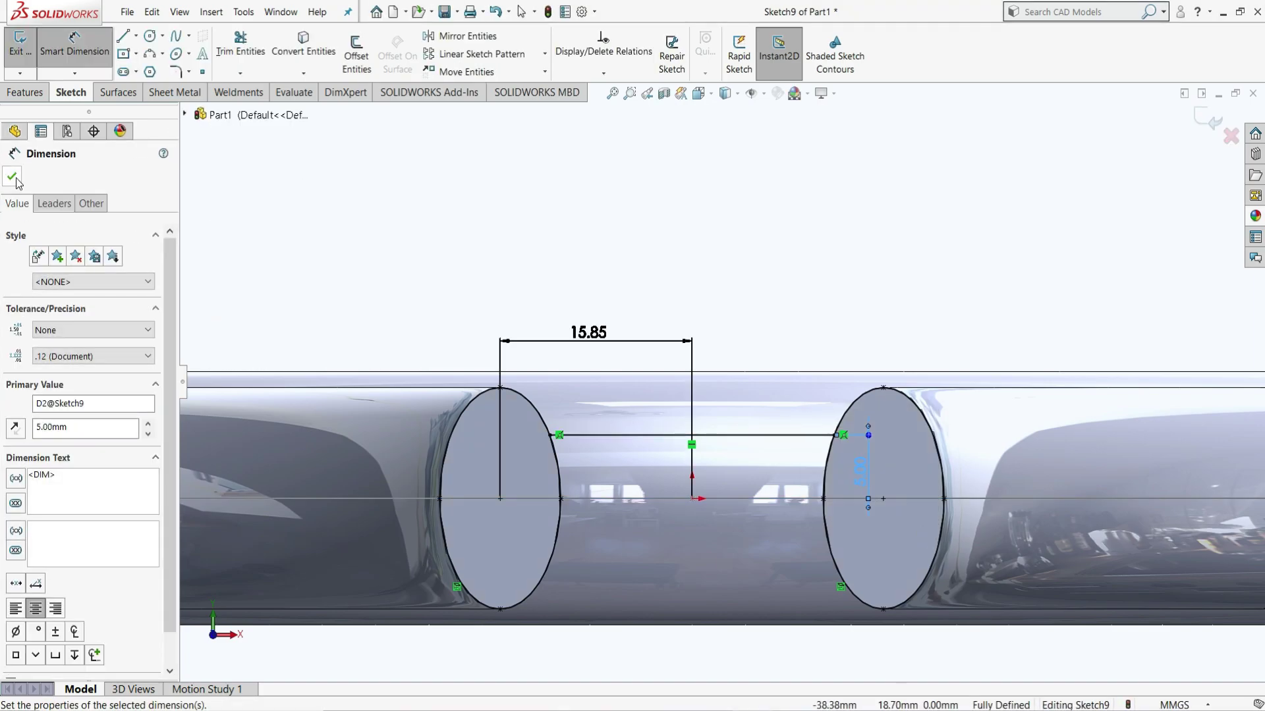
left_click(12, 177)
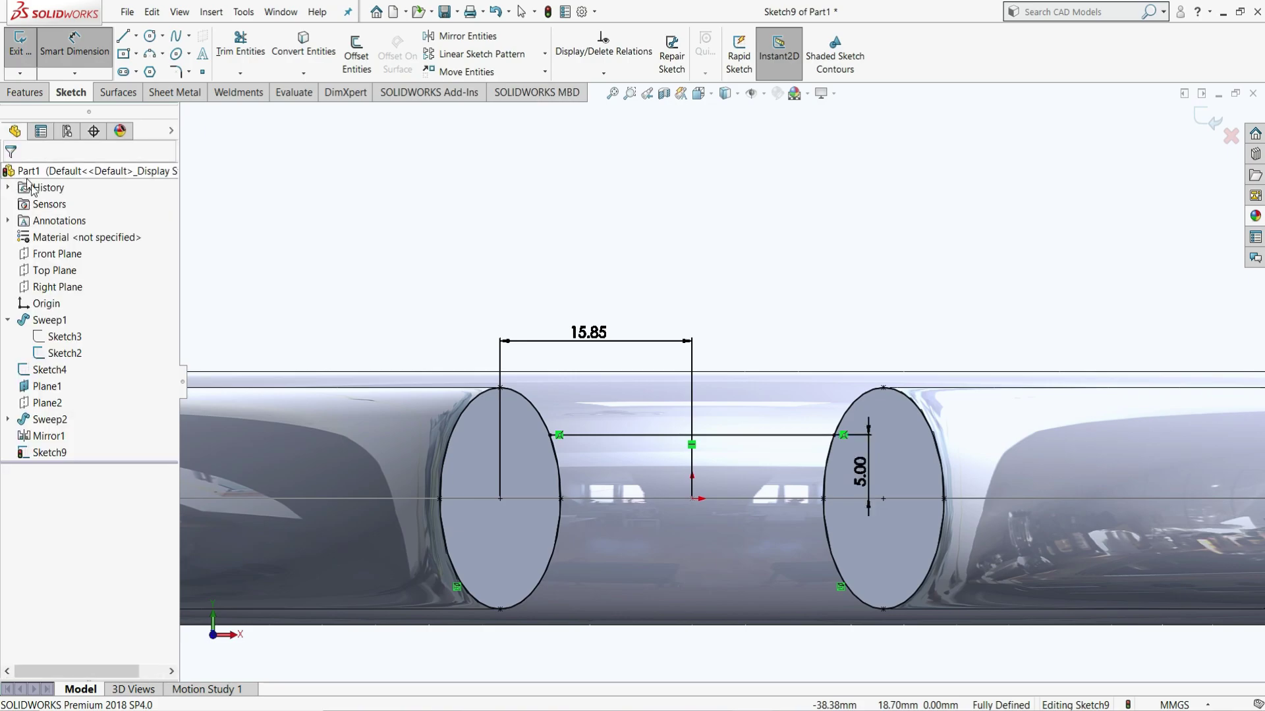
- Convert the frame's centre path into the sketch and make its horizontal line construction geometry
left_click(300, 54)
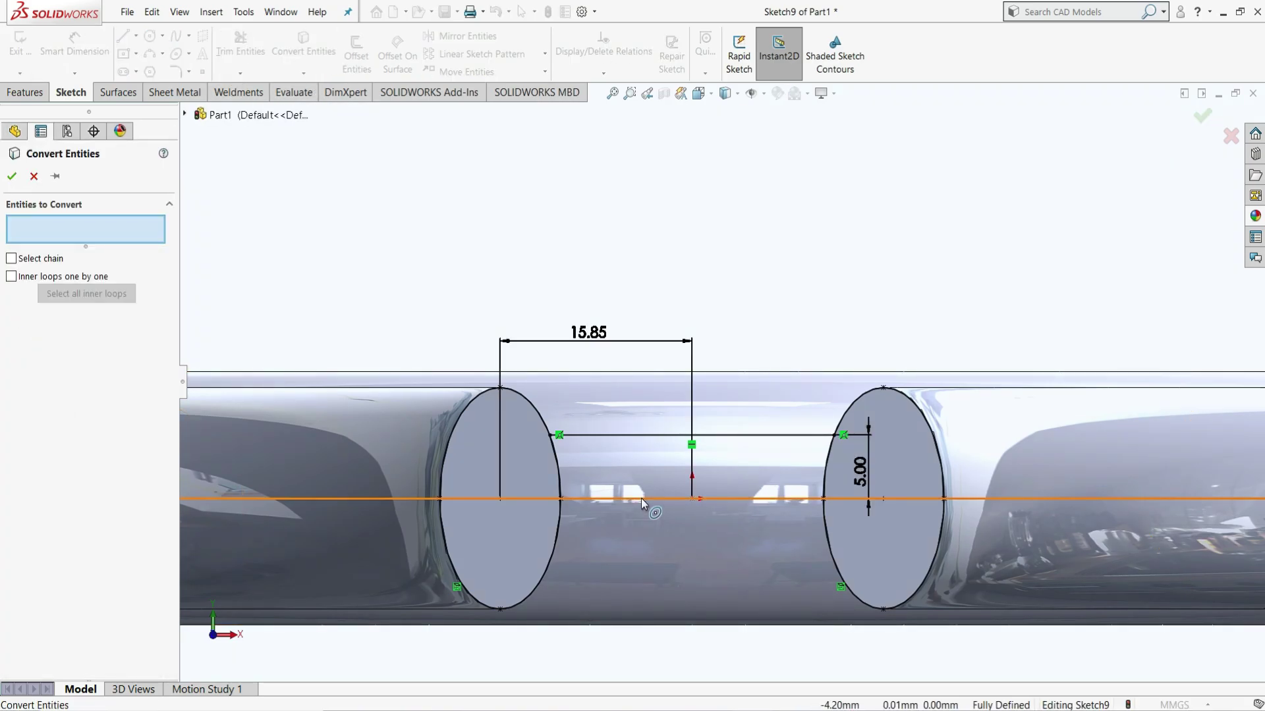
left_click(627, 499)
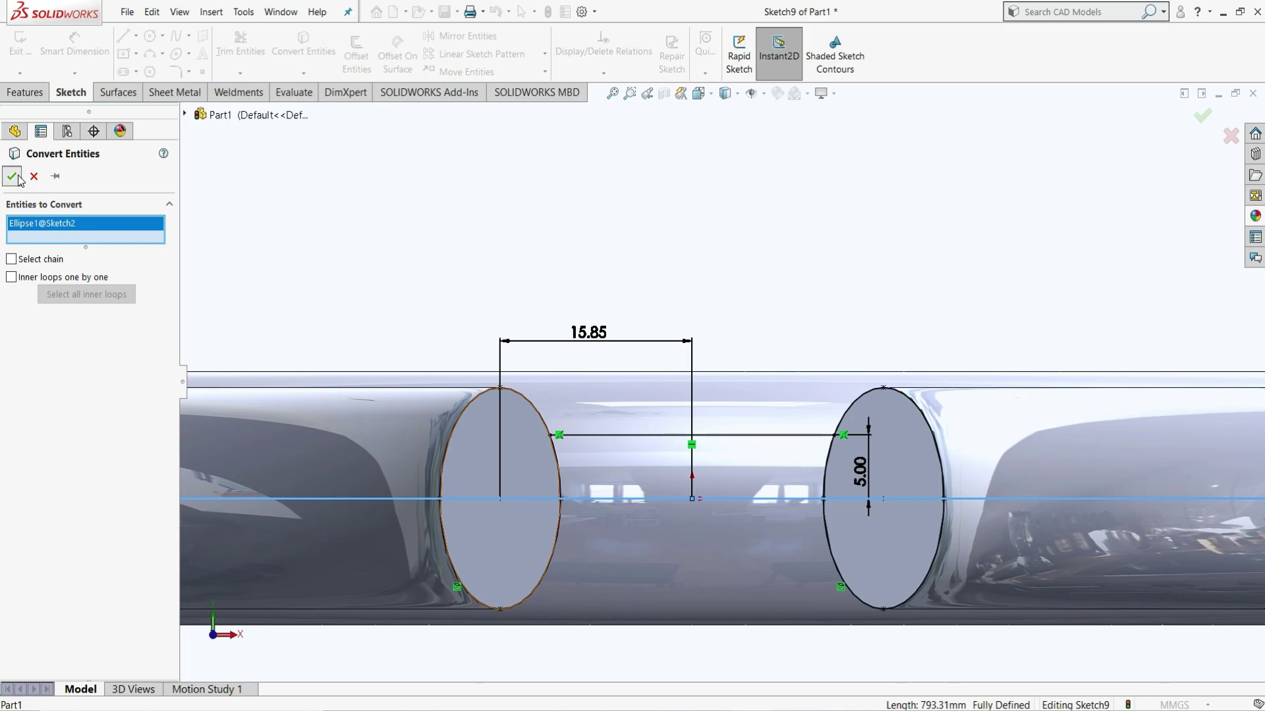
left_click(18, 176)
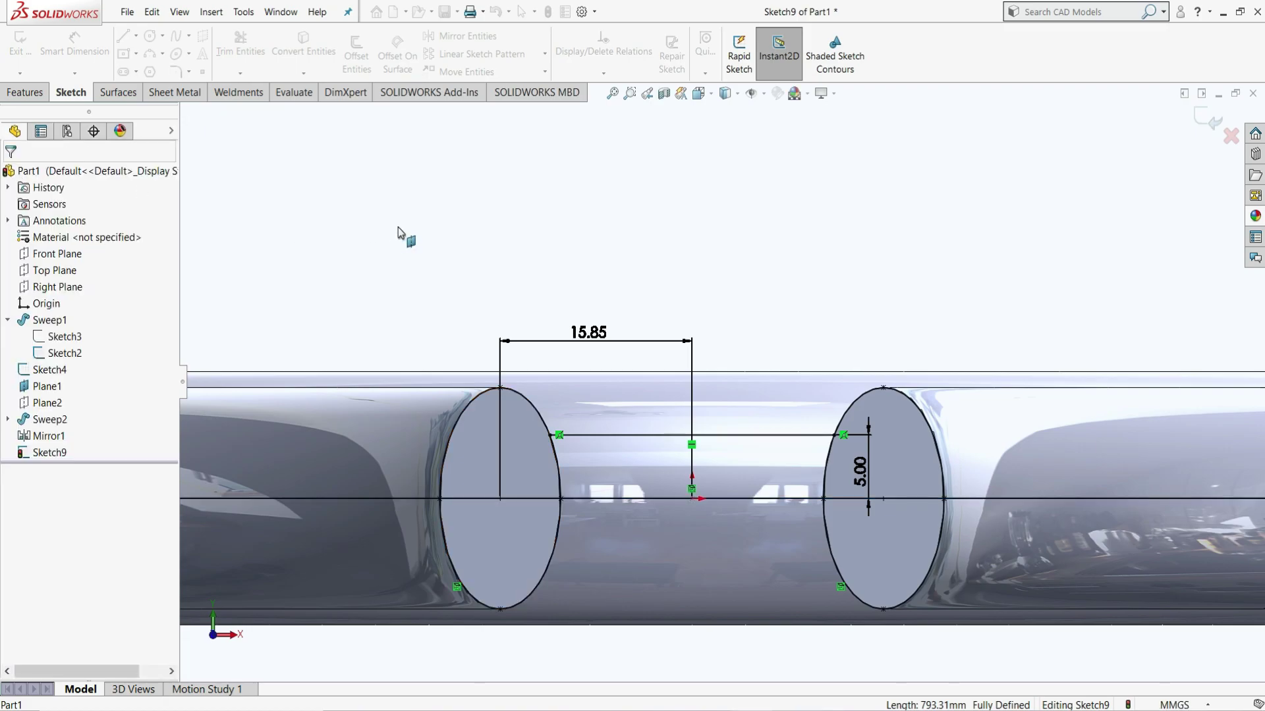
left_click(634, 498)
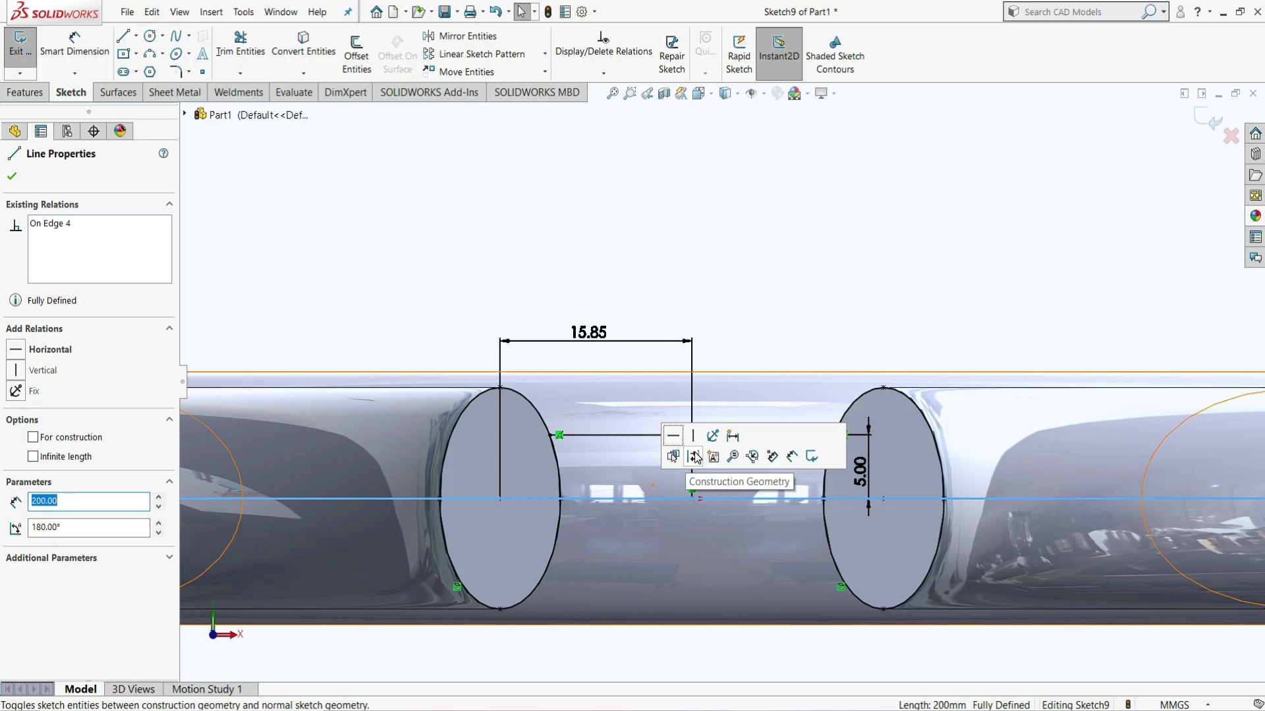
left_click(757, 243)
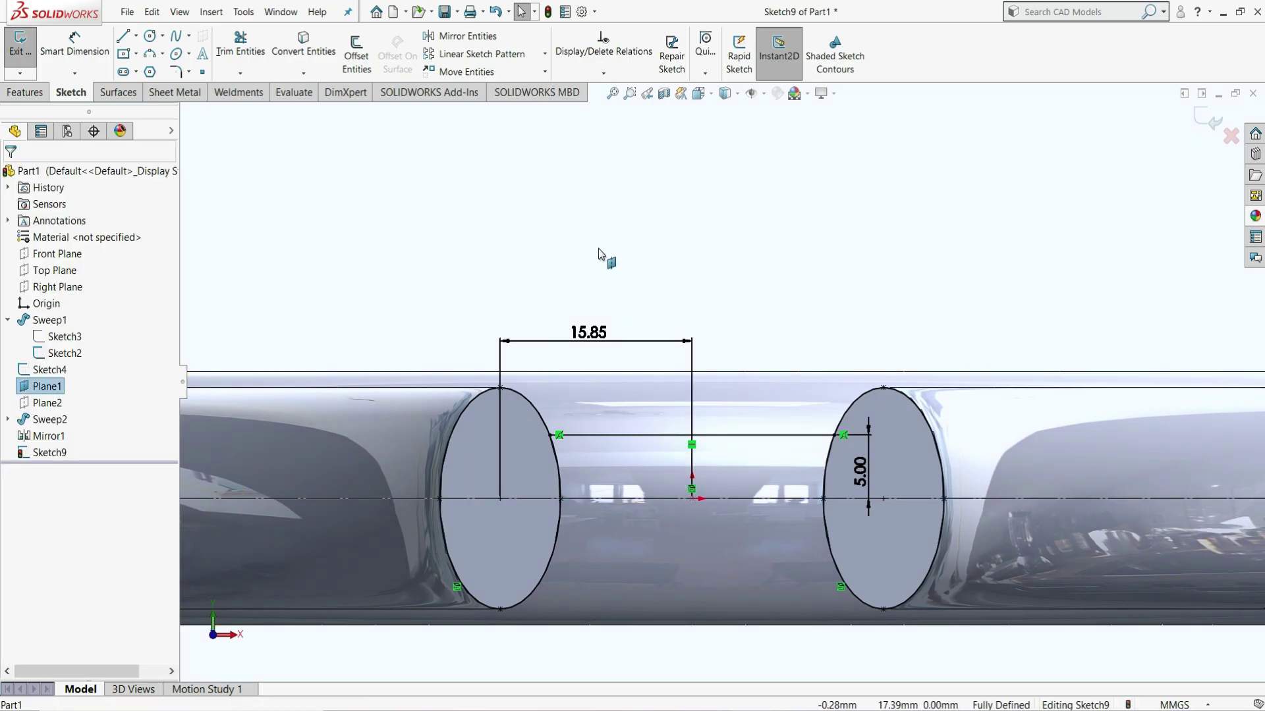
- Mirror the upper connecting line about the horizontal centerline to create the lower line
left_click(462, 36)
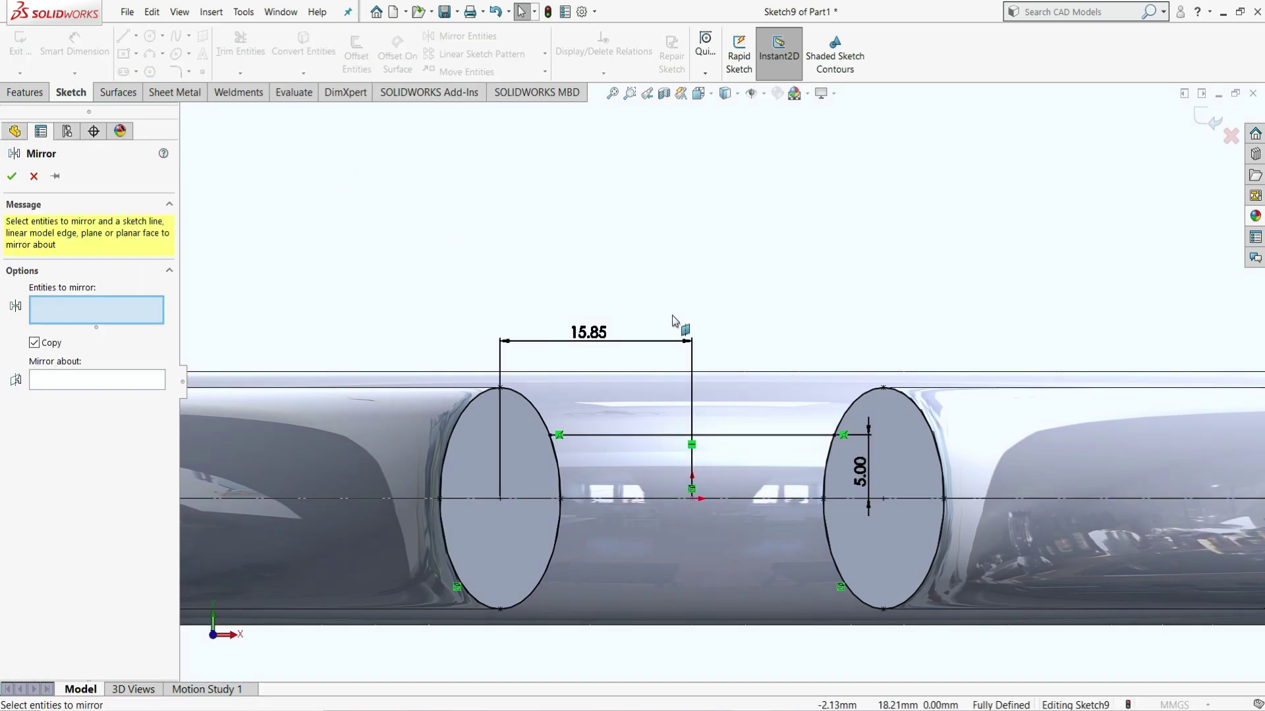
left_click(626, 434)
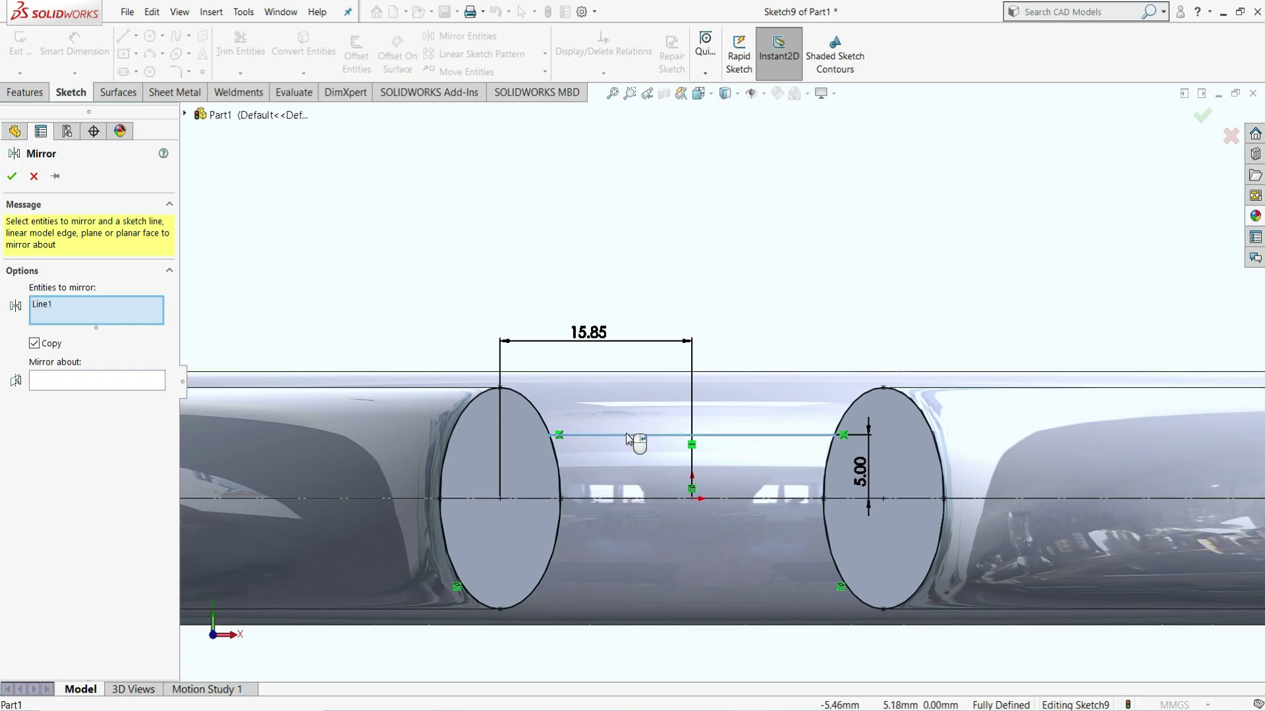
left_click(123, 382)
left_click(663, 498)
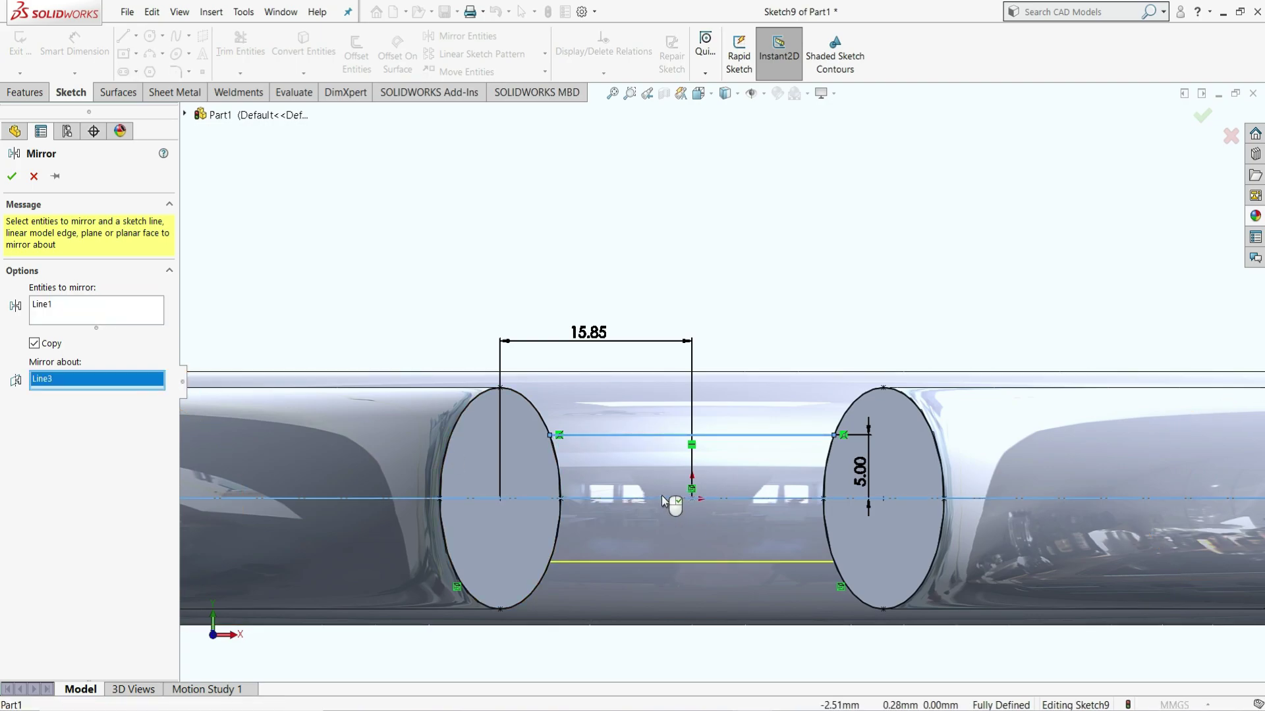
left_click(11, 177)
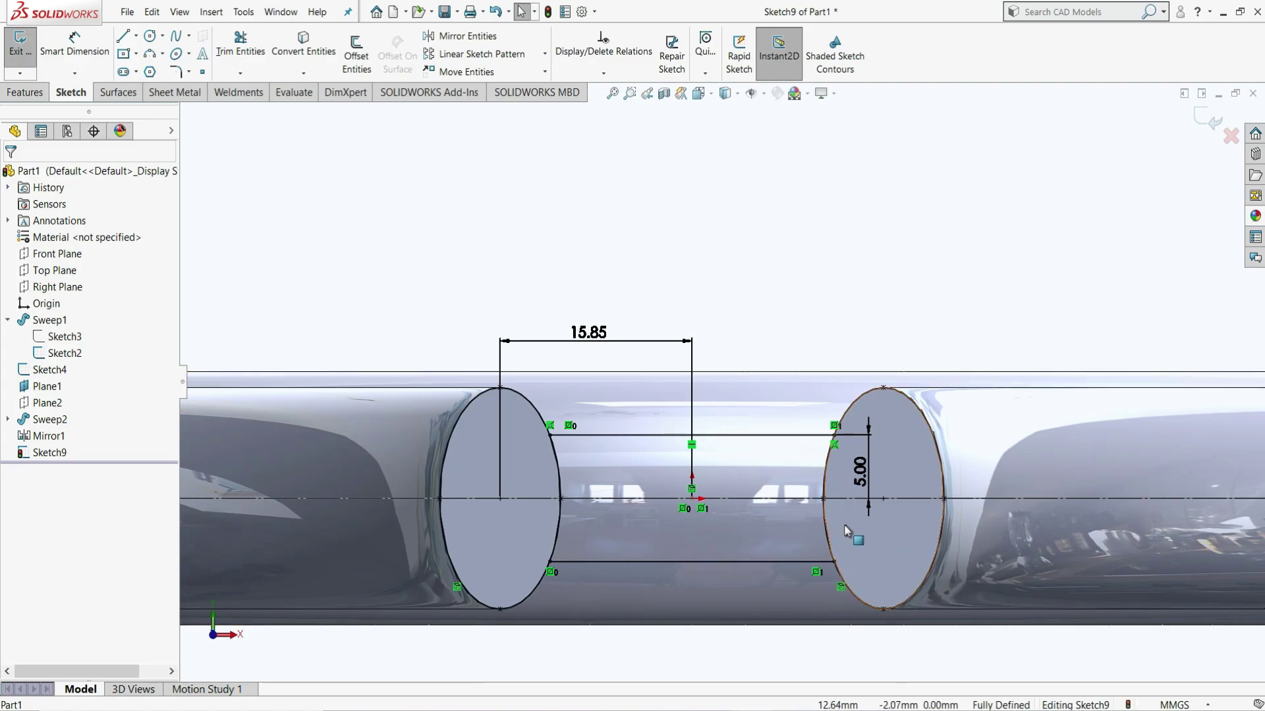
- Open and close Trim Entities without trimming, then orbit to view the ring junction
left_click(244, 52)
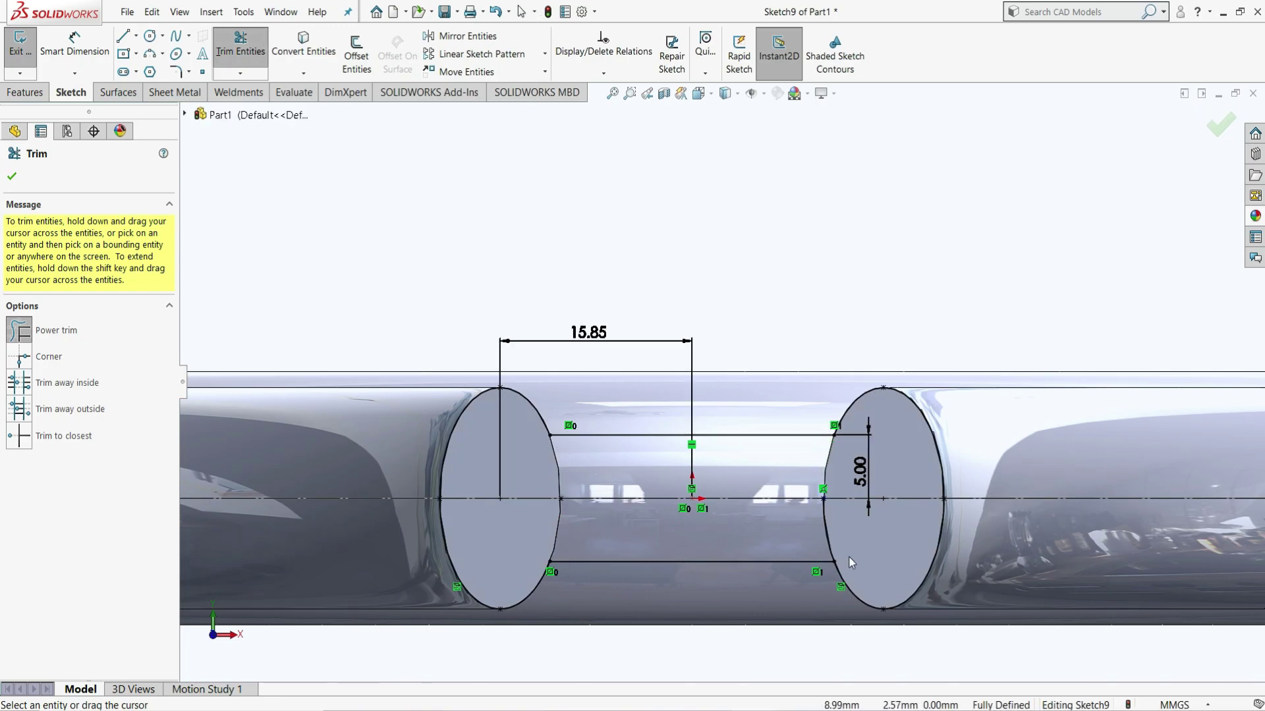
left_click(12, 176)
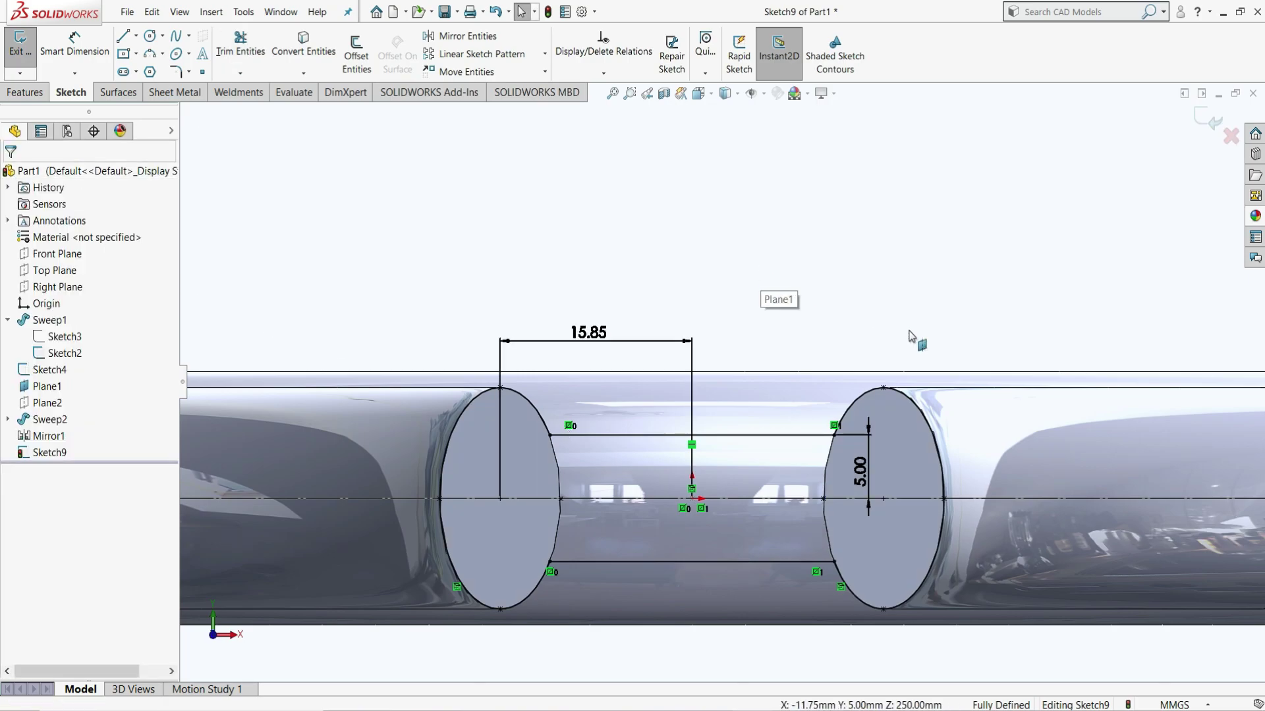
scroll(857, 303, "up", 3)
middle_click_drag(812, 268, 813, 353)
scroll(791, 329, "down", 5)
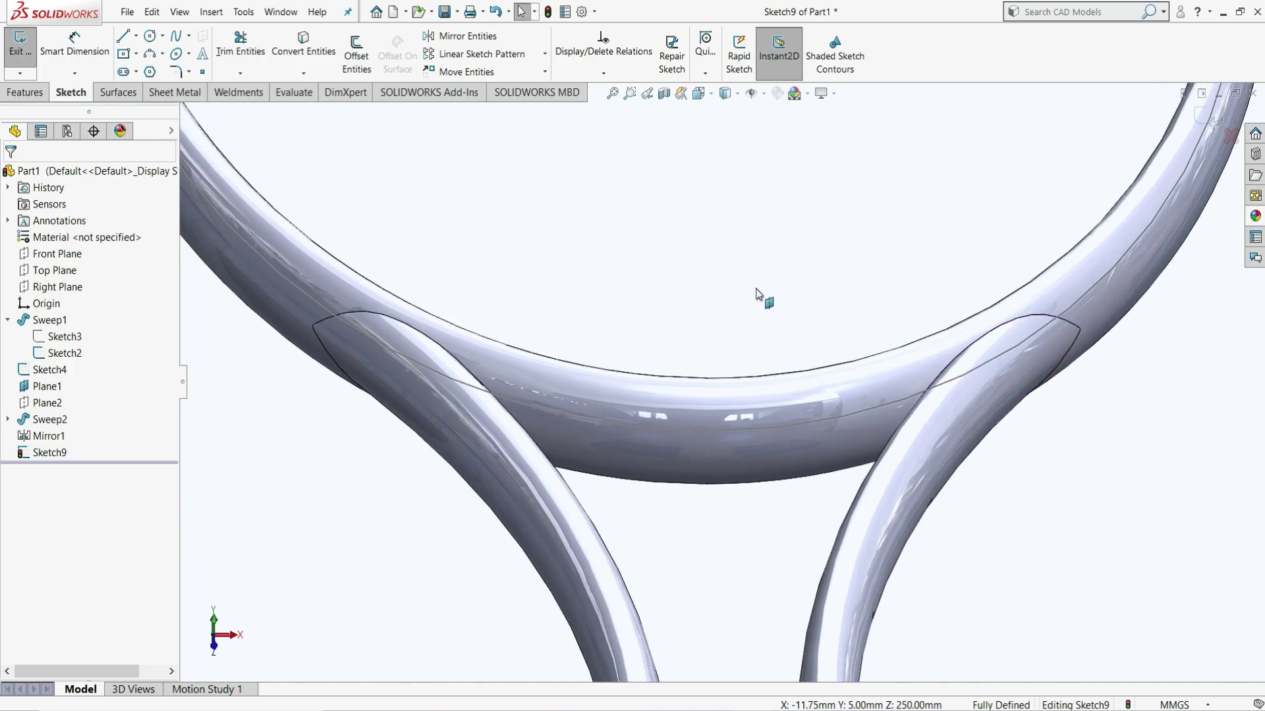
scroll(758, 294, "up", 3)
scroll(758, 534, "down", 2)
scroll(747, 487, "down", 2)
scroll(744, 509, "down", 1)
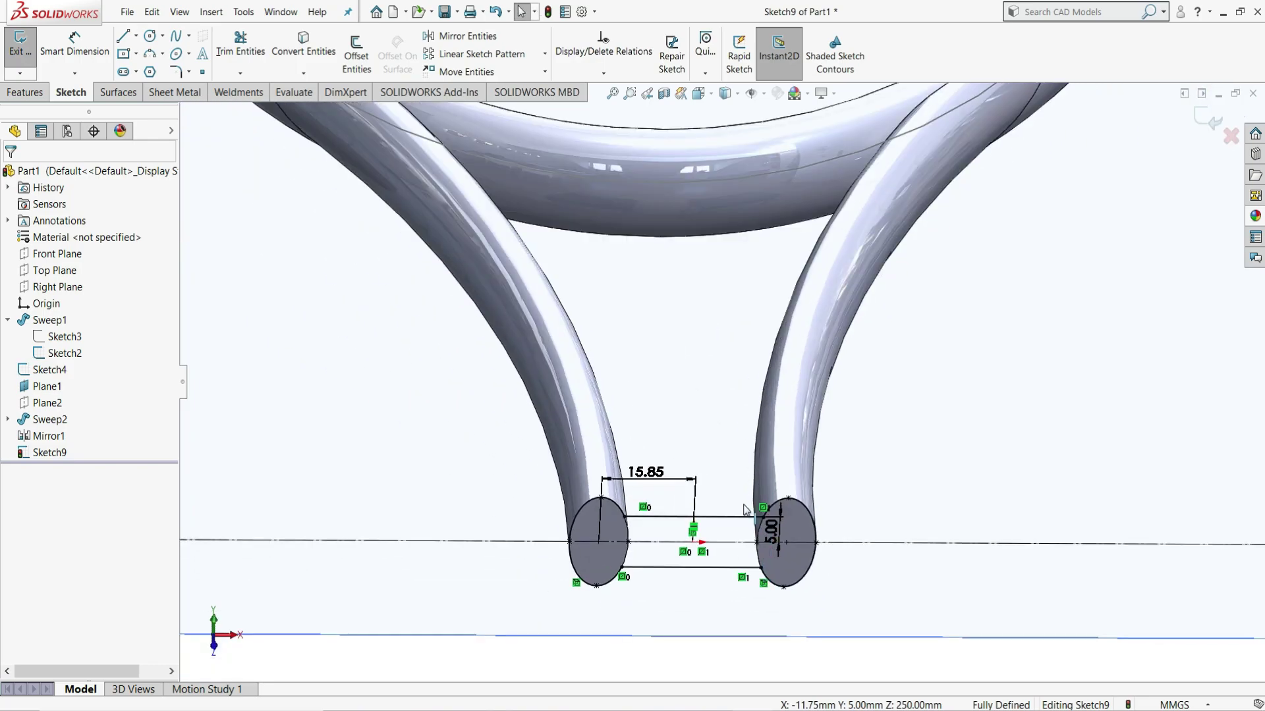
- Close Sketch9 and hide Plane1
left_click(18, 47)
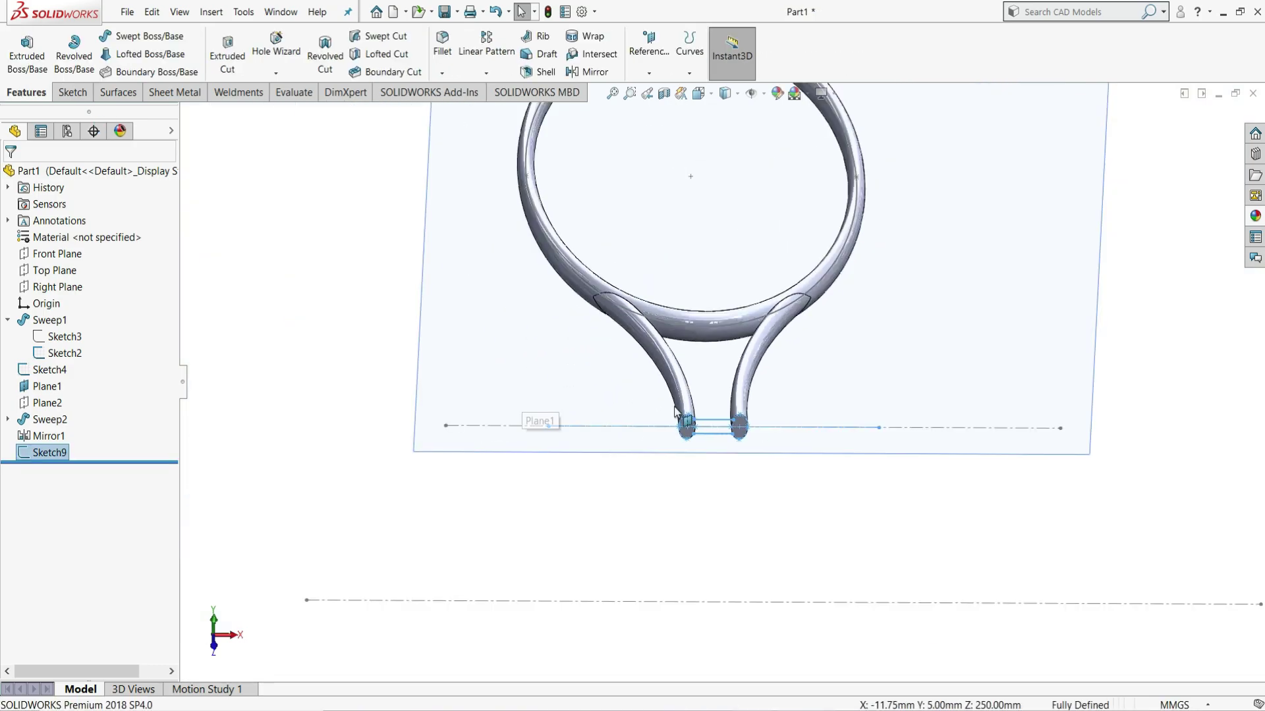
left_click(640, 195)
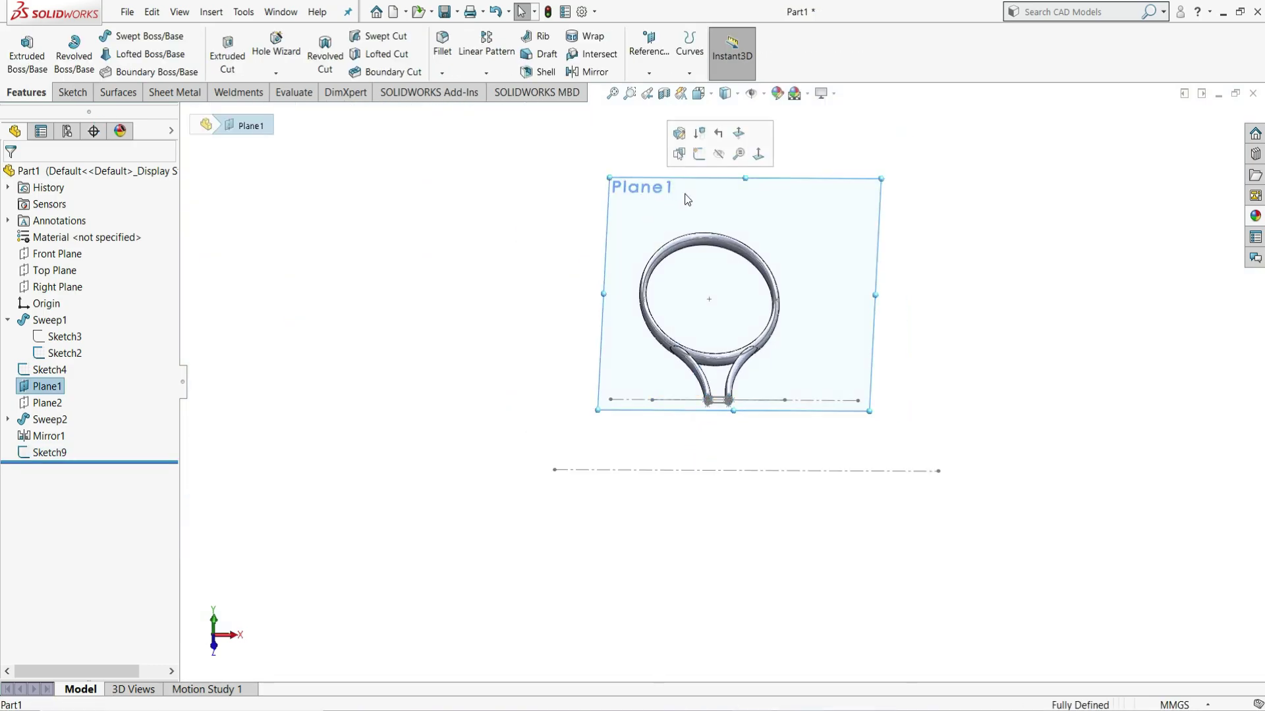
left_click(719, 154)
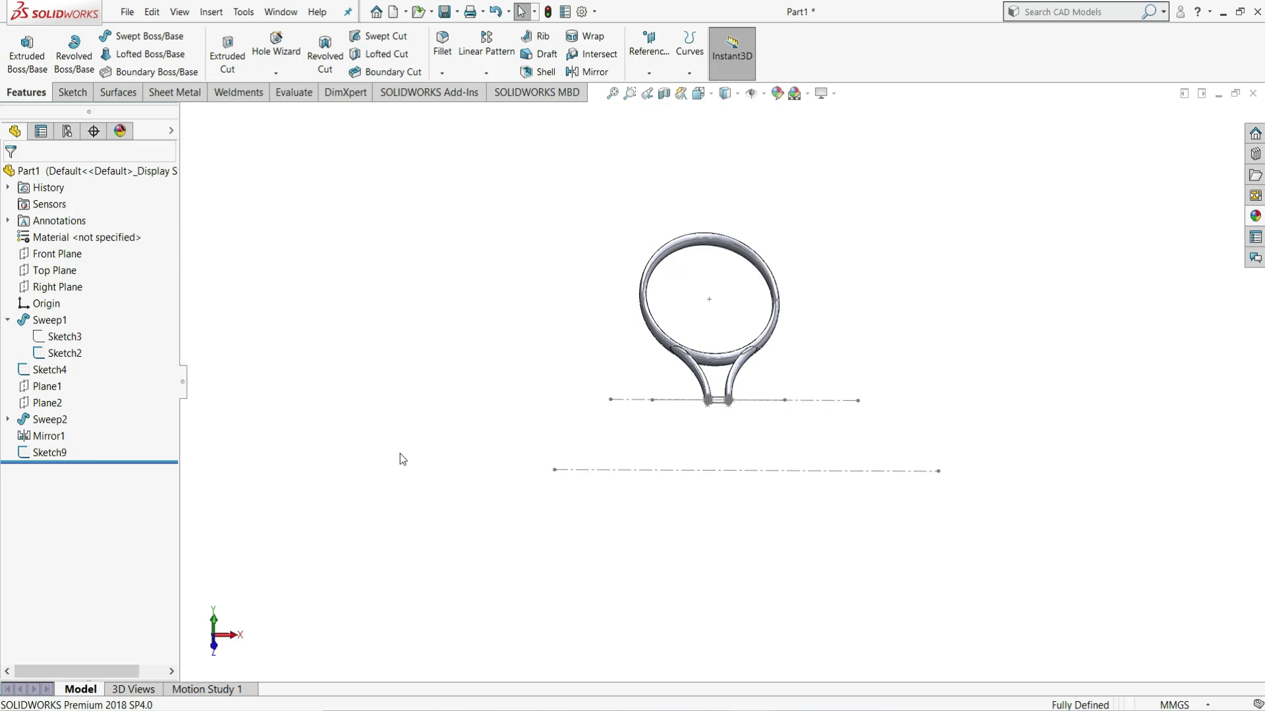
- Start a new Sketch10 on Plane2
left_click(51, 404)
left_click(65, 382)
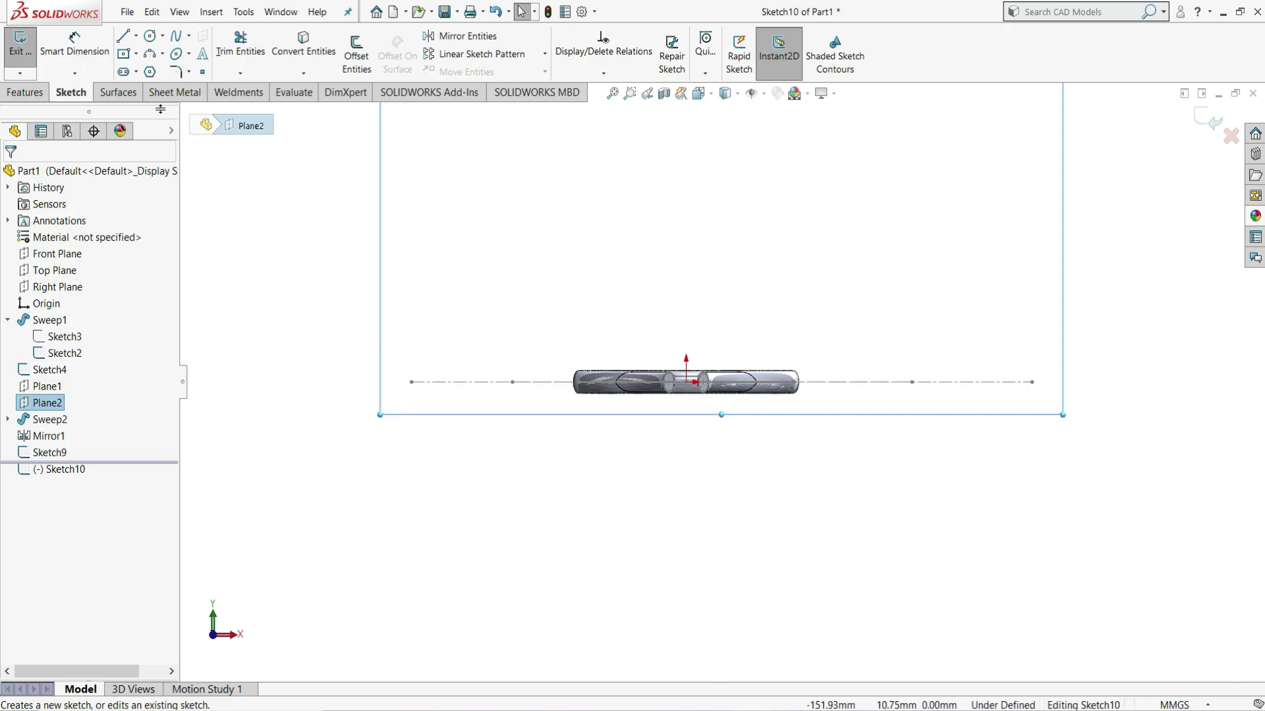
left_click(178, 57)
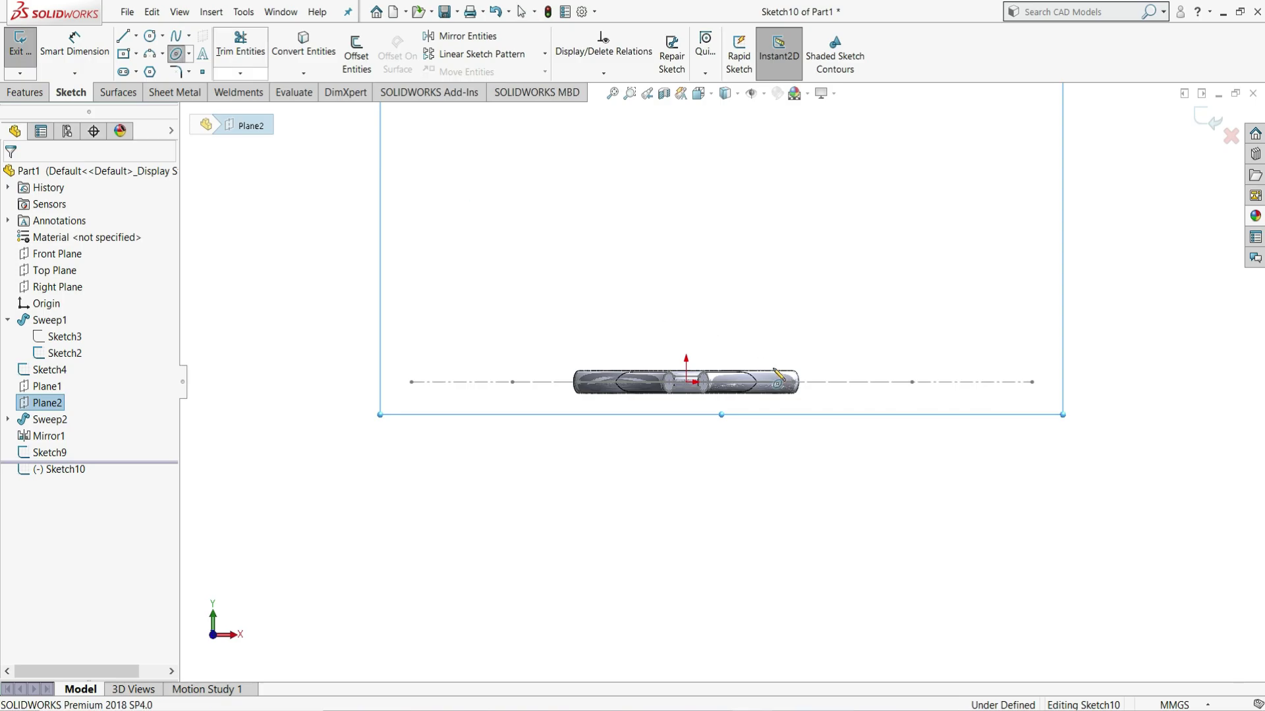
scroll(702, 395, "down", 3)
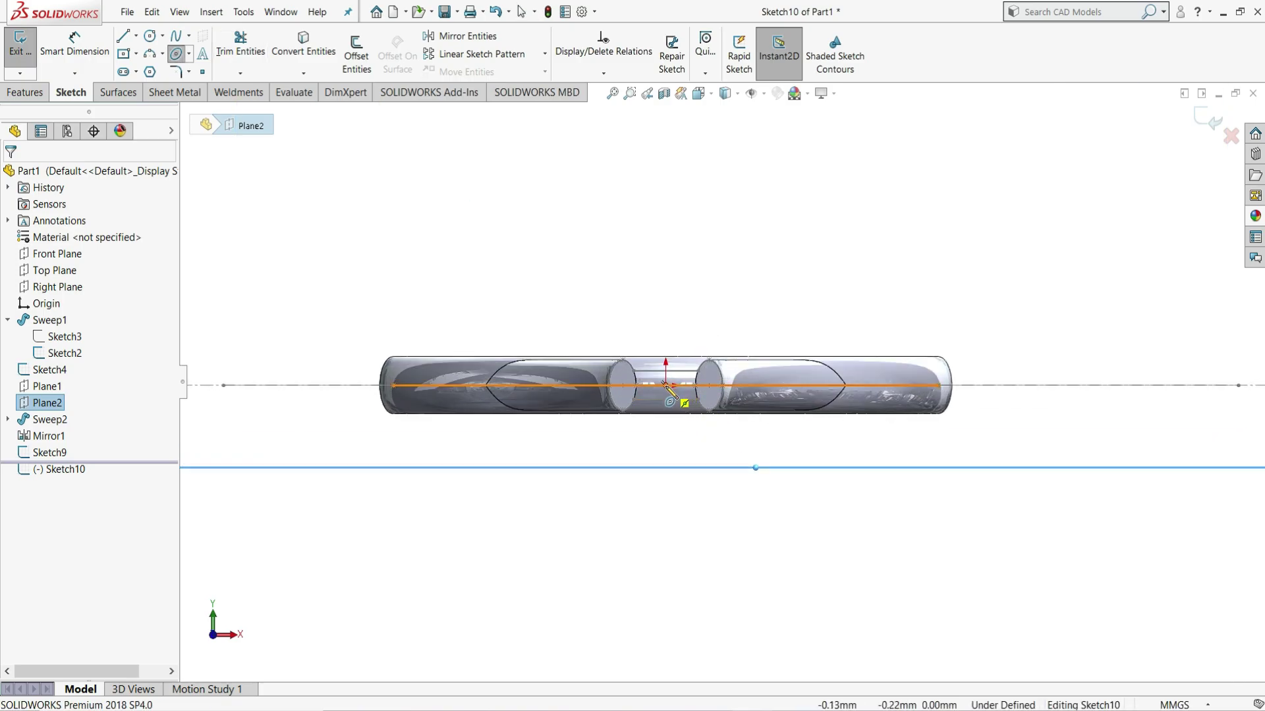
- Draw an ellipse centred on the origin with a vertical major axis
left_click(665, 385)
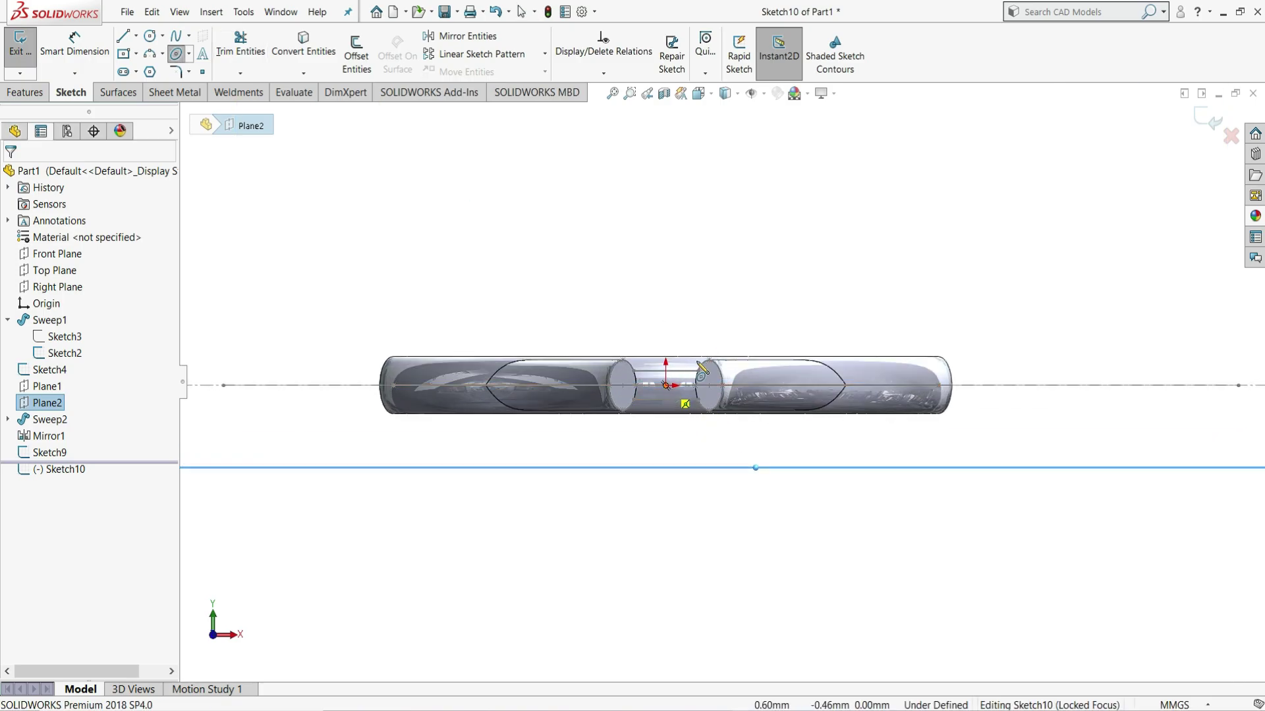
left_click(666, 305)
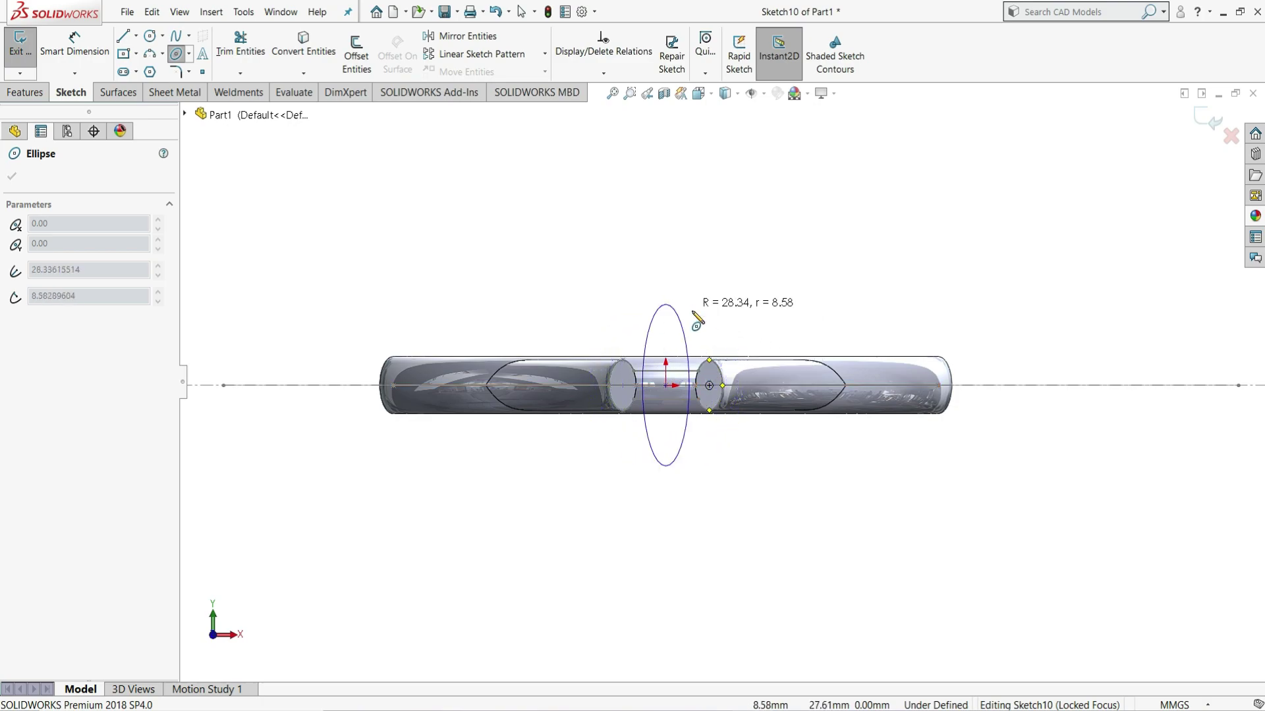
left_click(720, 330)
right_click(719, 322)
left_click(757, 331)
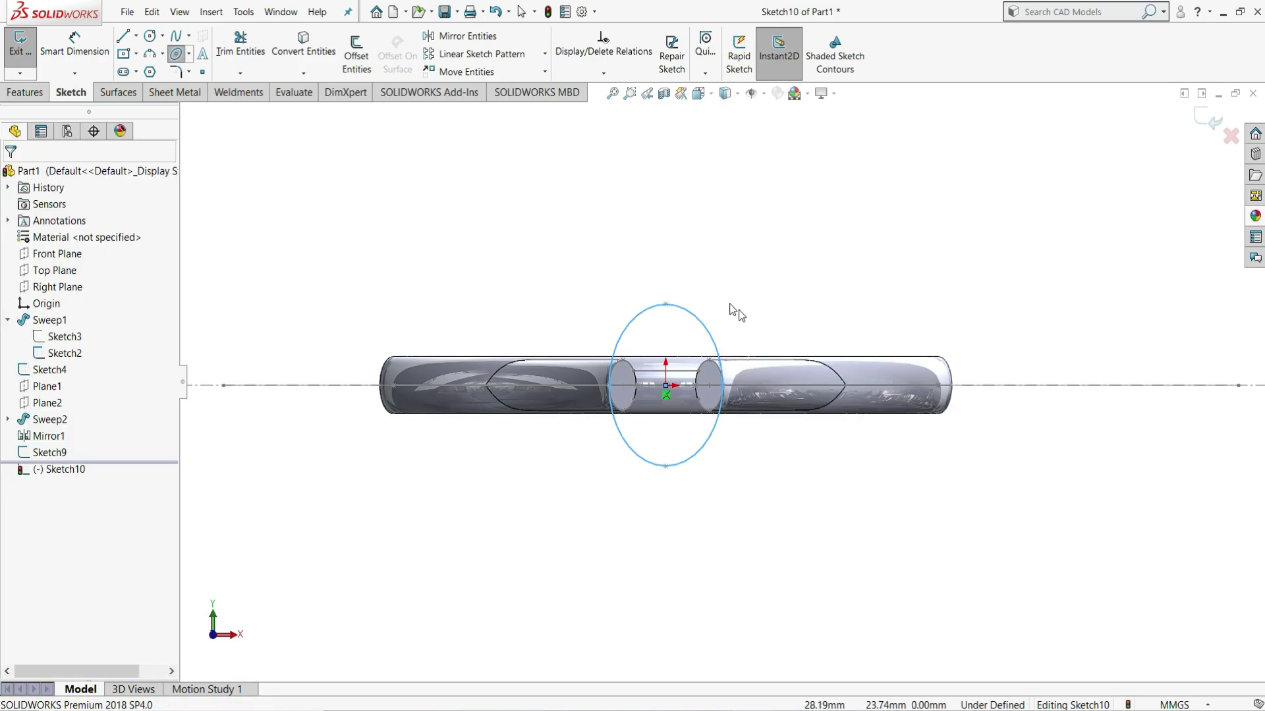
- Dimension the ellipse 40 mm tall and 45 mm wide
left_click(75, 45)
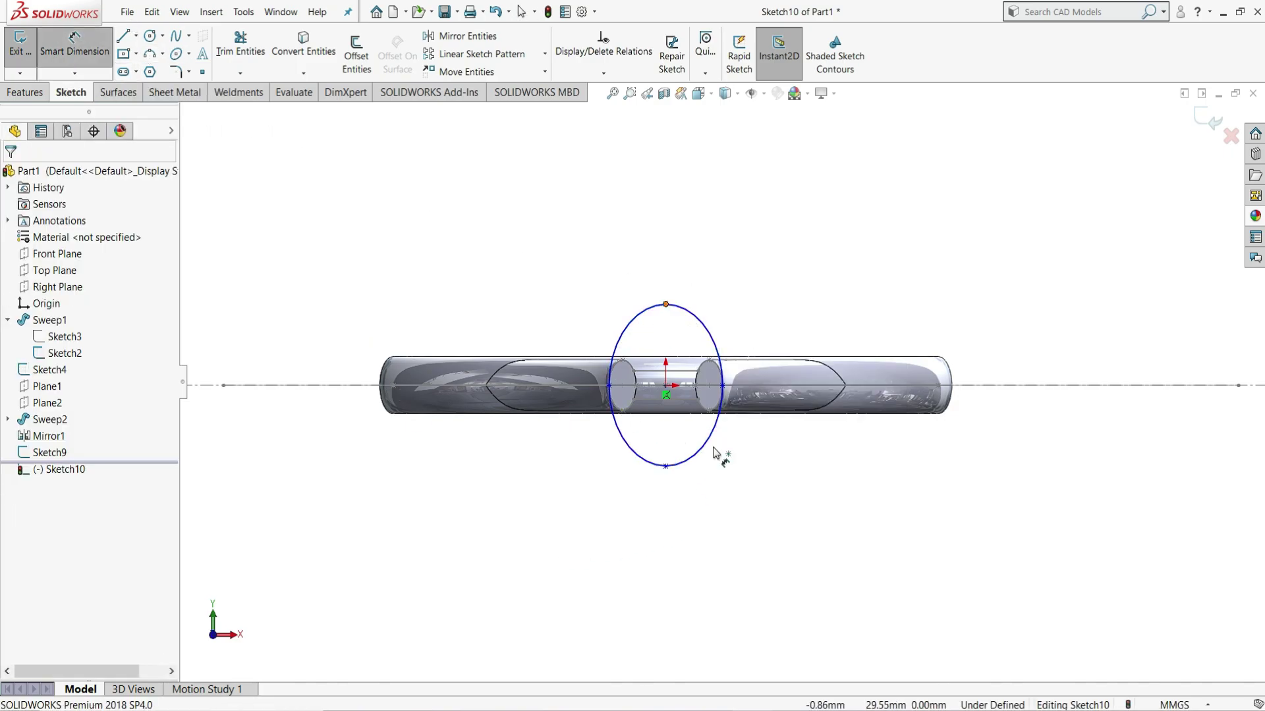
left_click(666, 466)
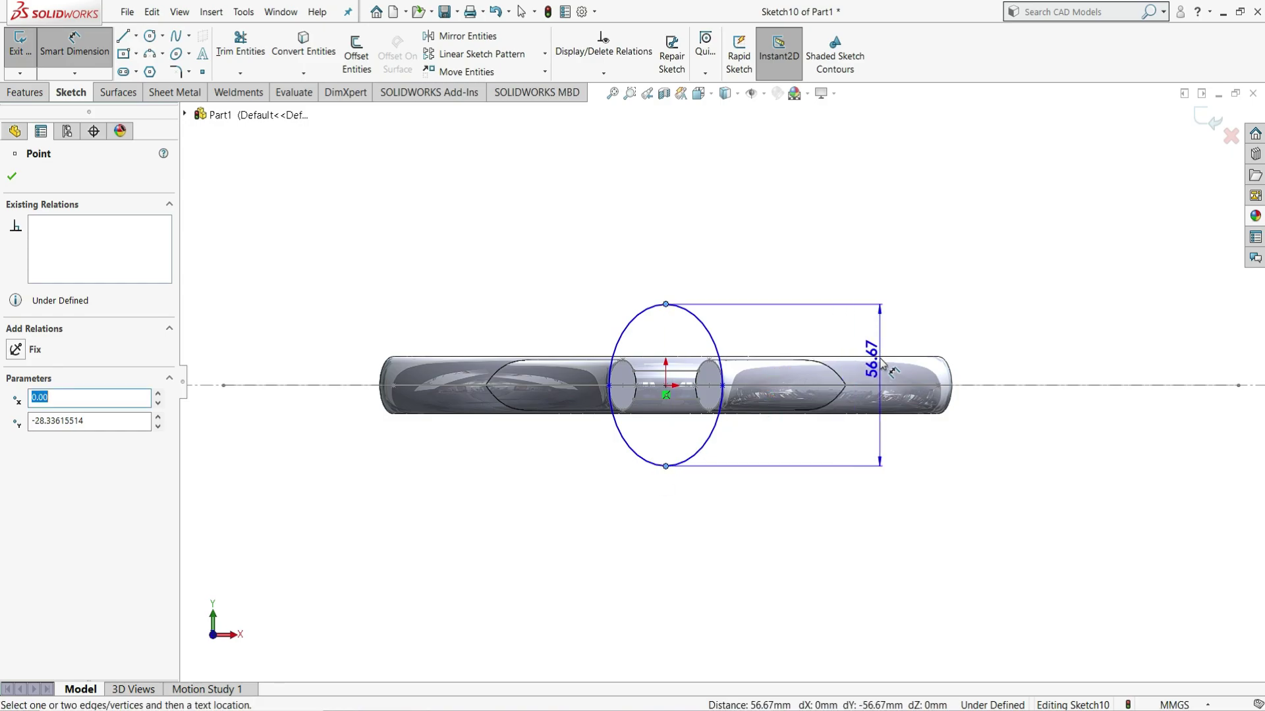
left_click(883, 363)
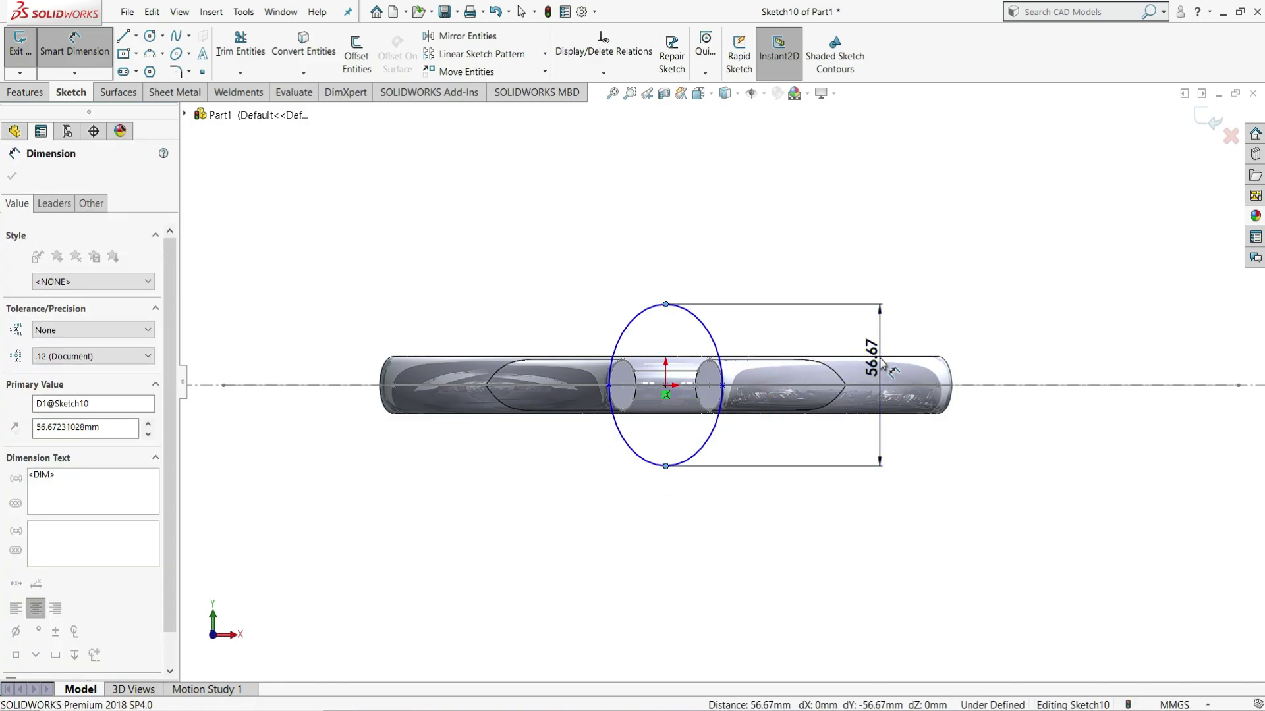
type("40")
key("Return")
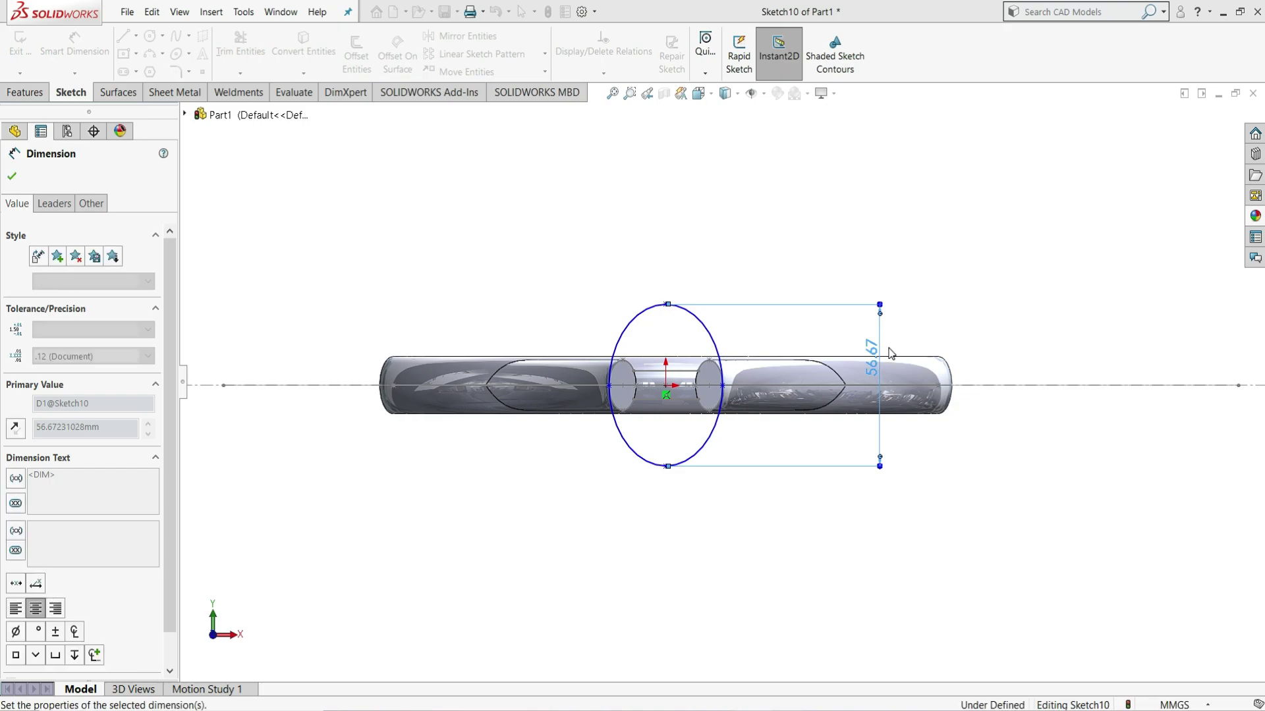
scroll(690, 418, "down", 1)
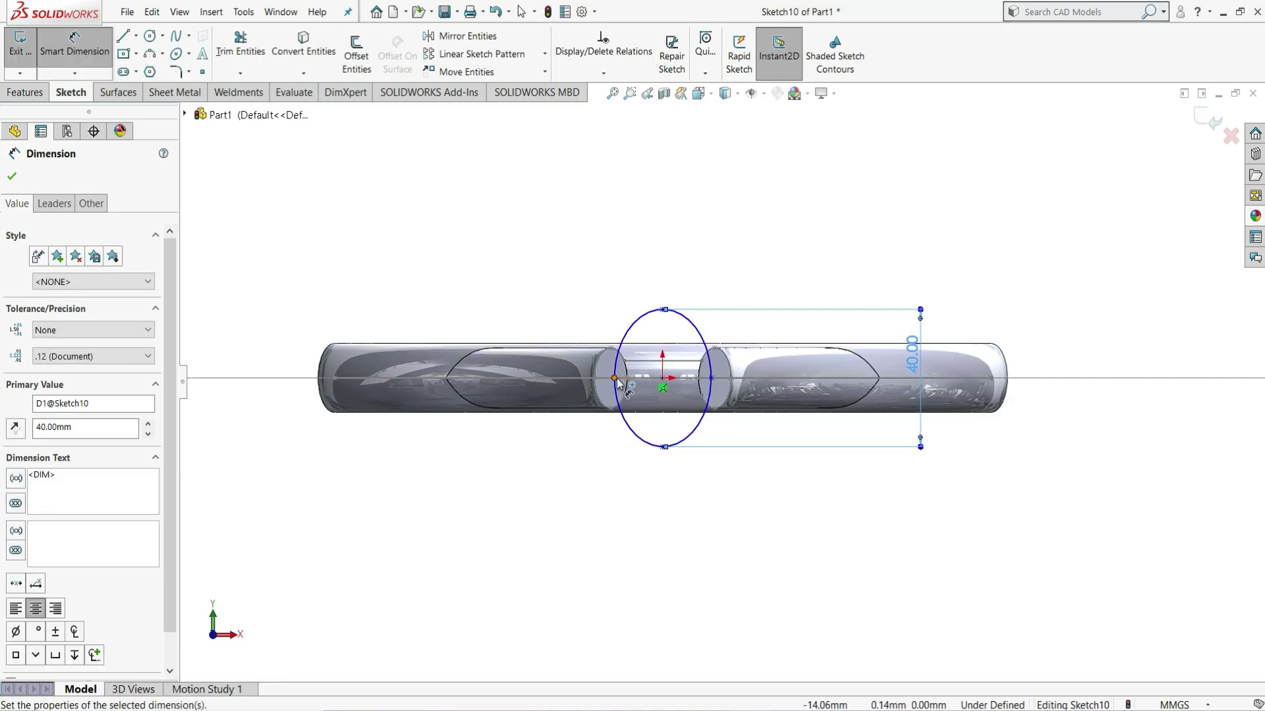
left_click(710, 378)
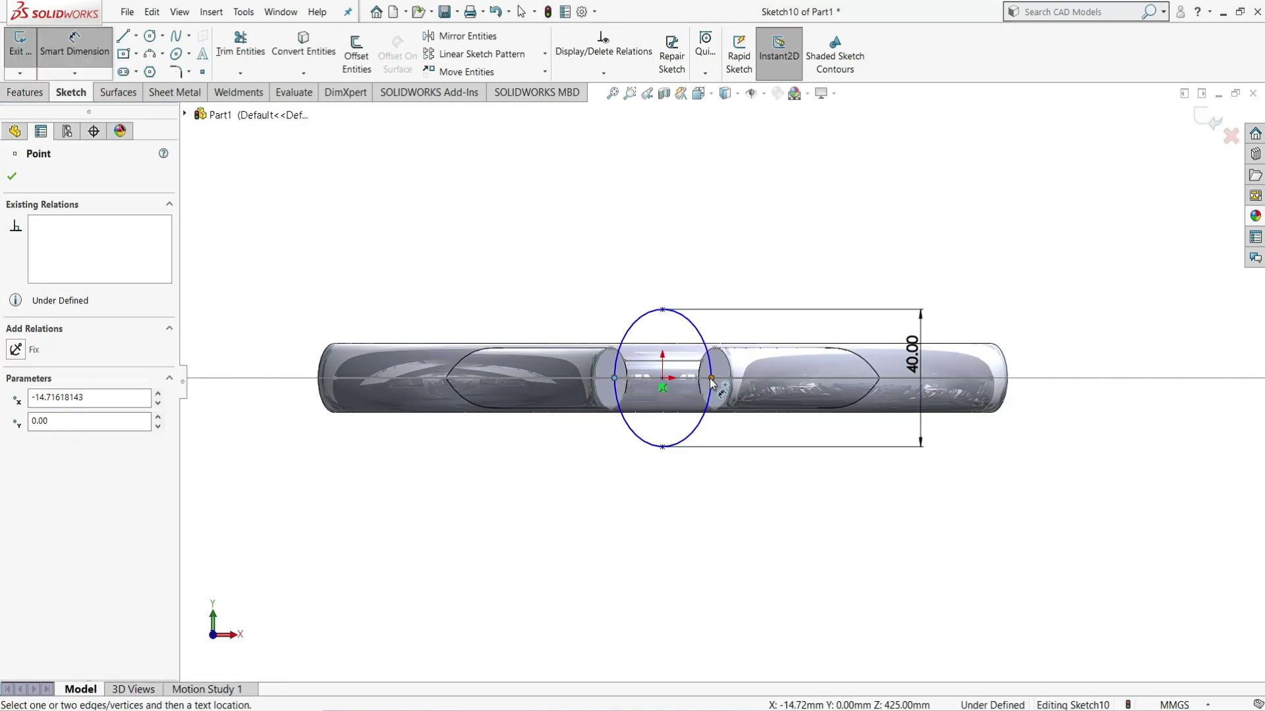
left_click(614, 378)
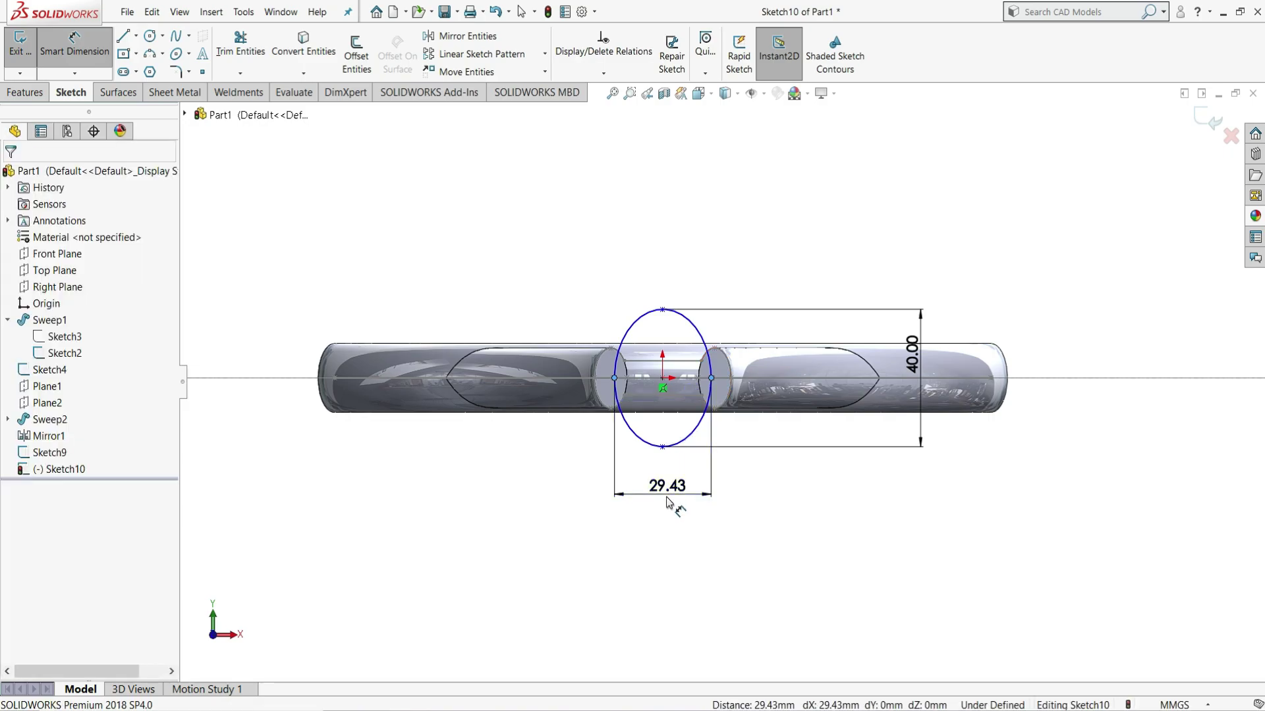
left_click(666, 496)
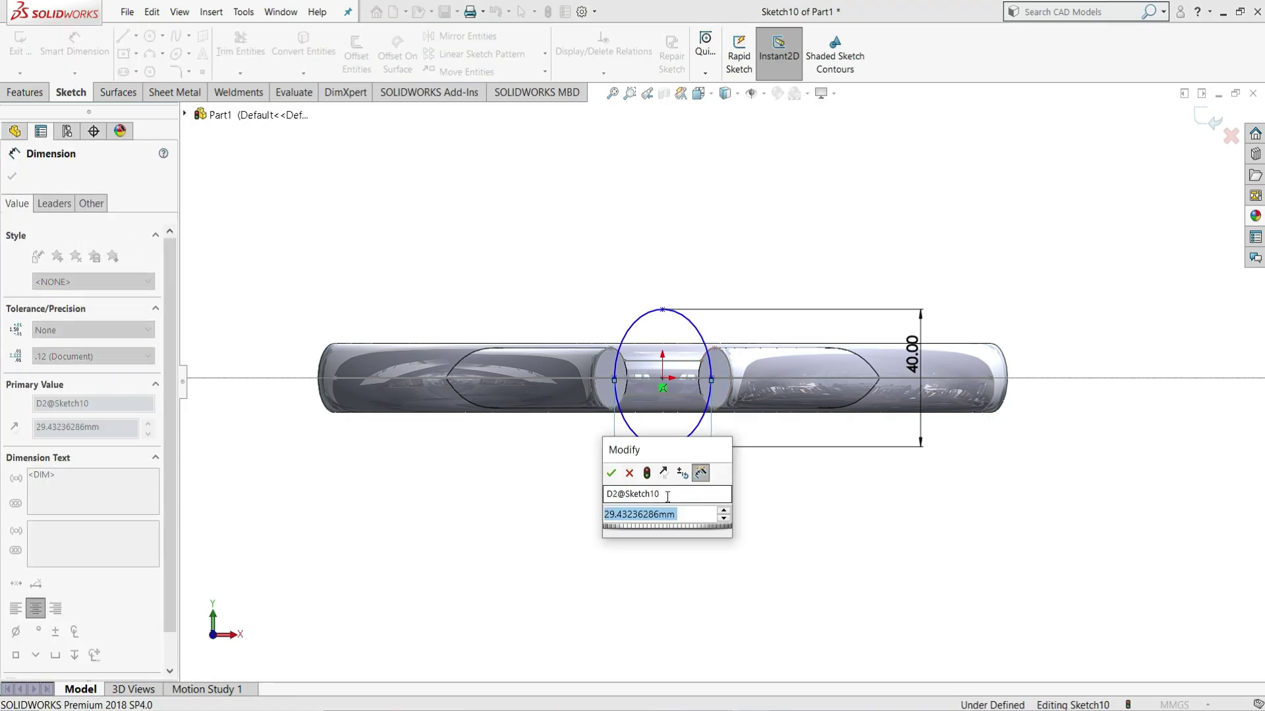
type("=")
key("Escape")
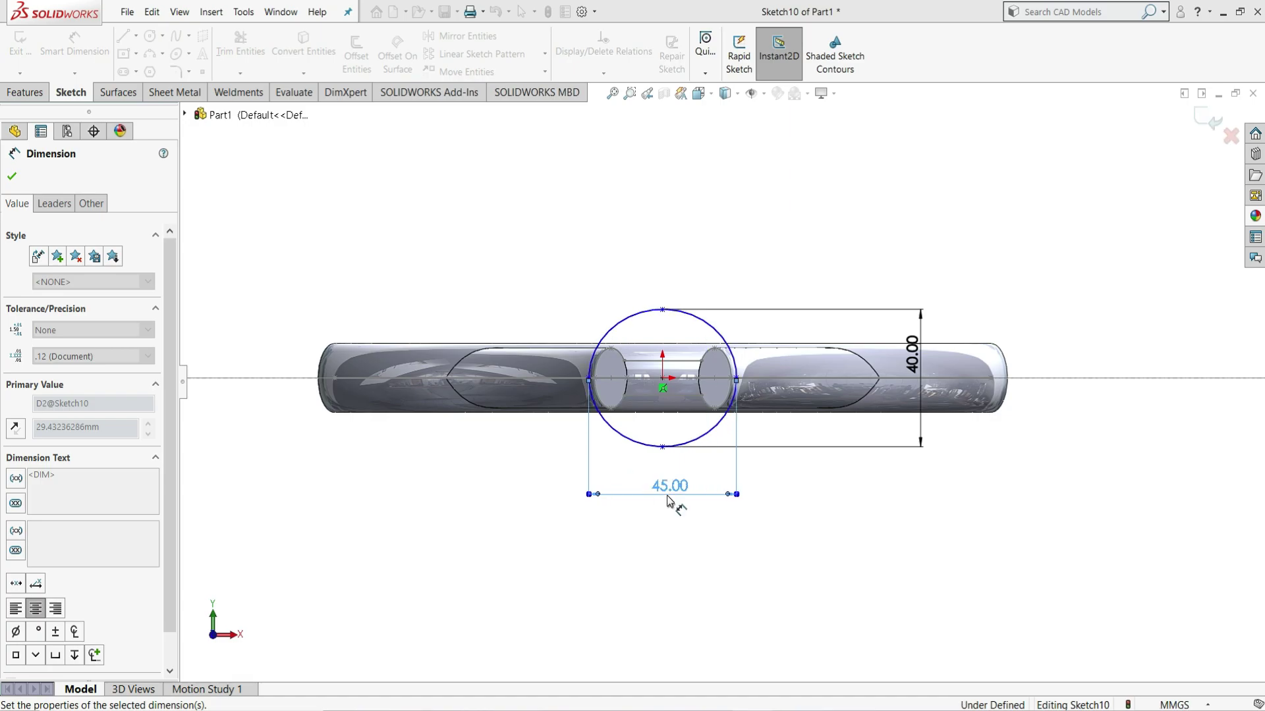
- Make the ellipse's top point vertical with its centre, then close Sketch10
right_click(838, 495)
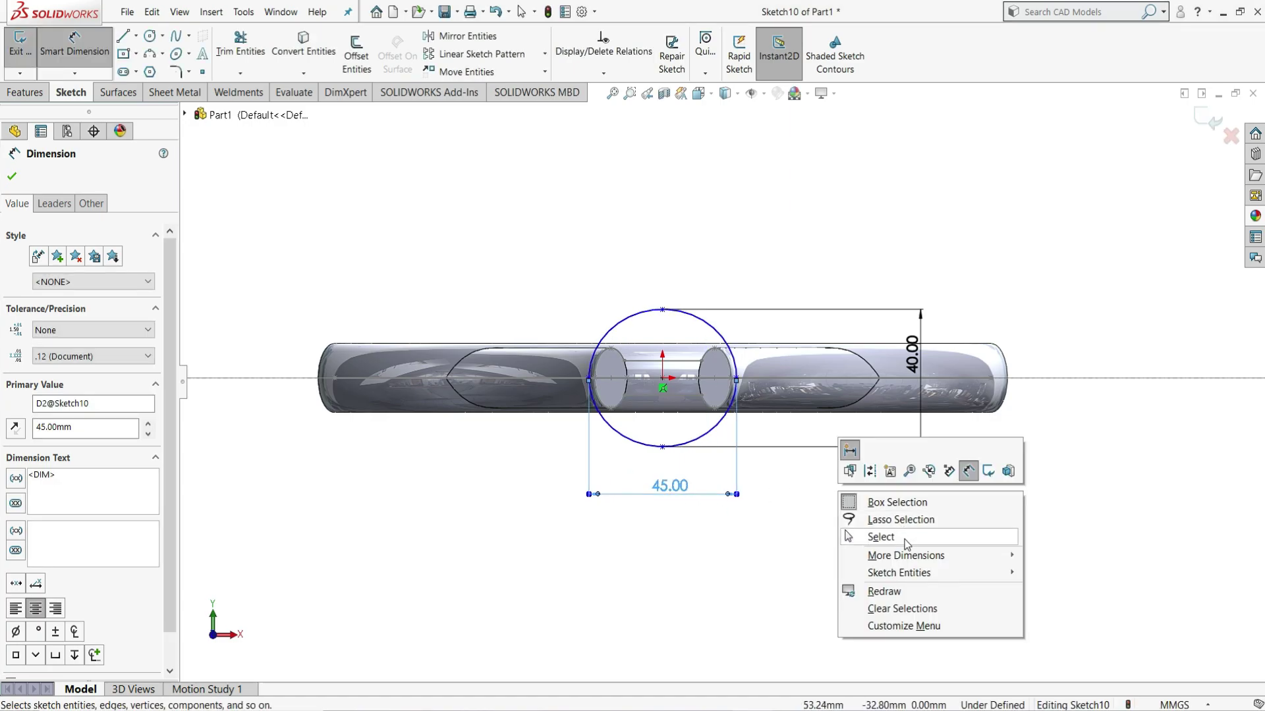
left_click(903, 538)
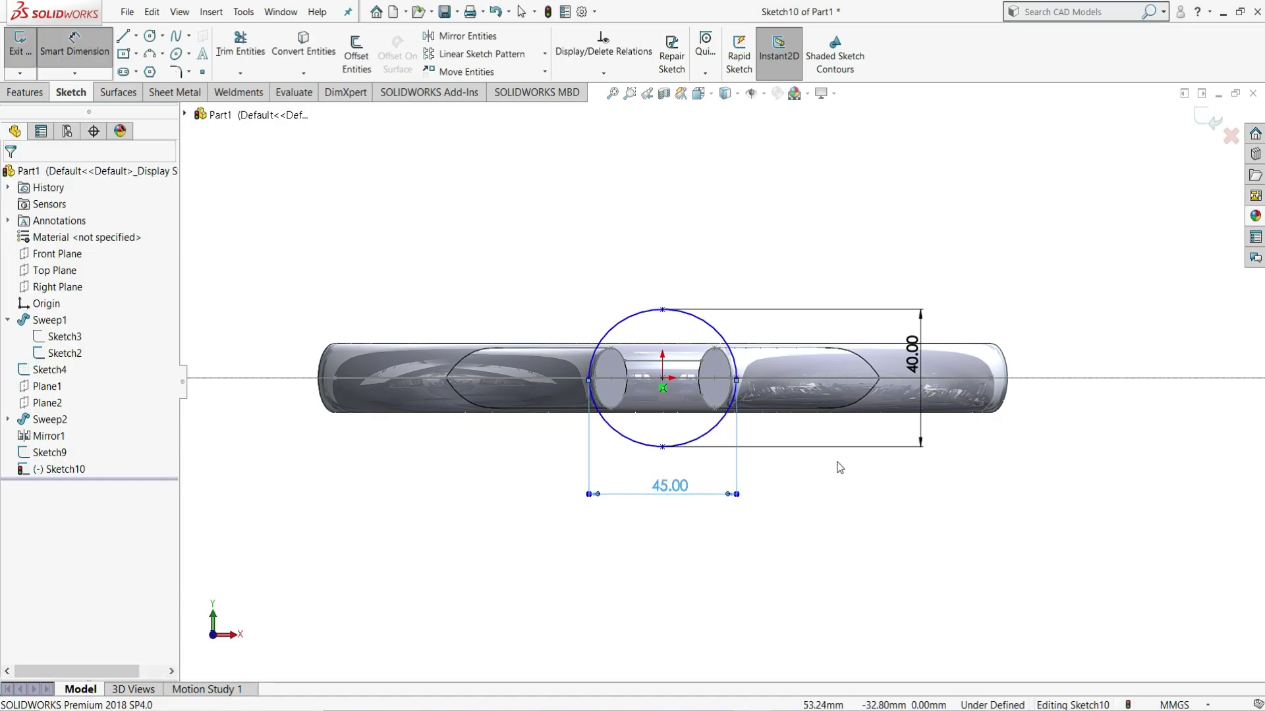
left_click(662, 311)
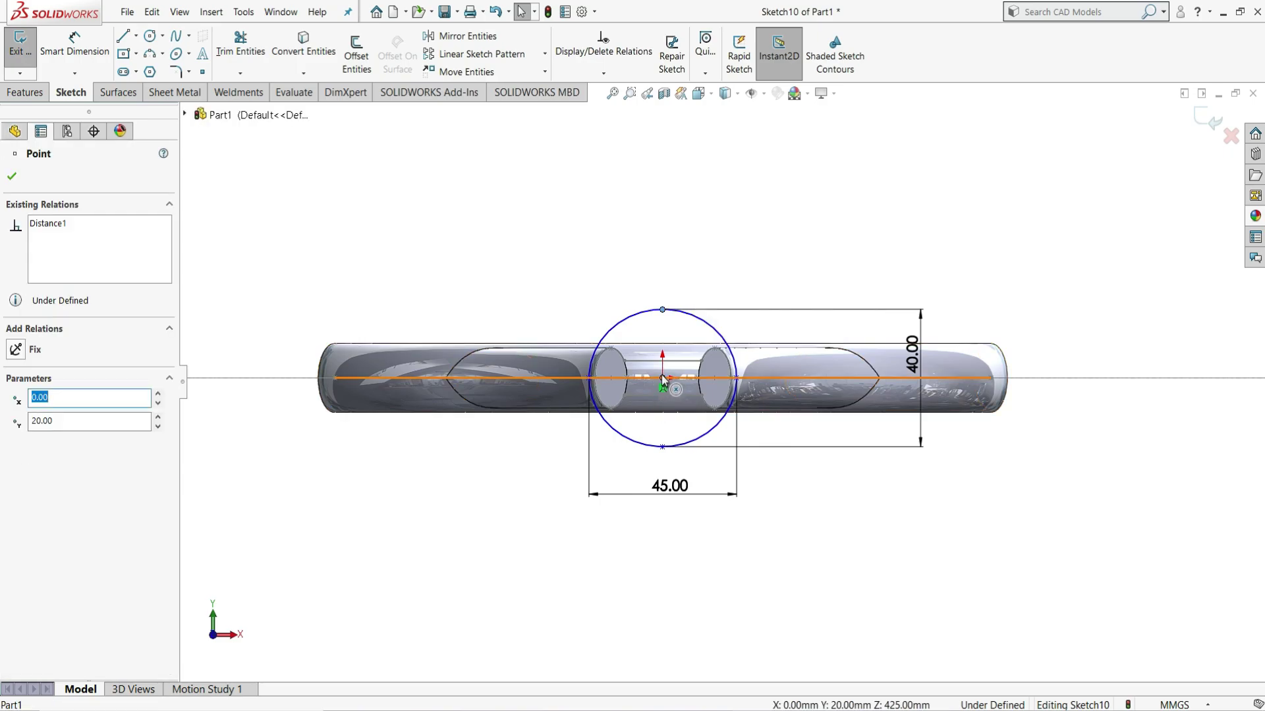
left_click(662, 378, "ctrl")
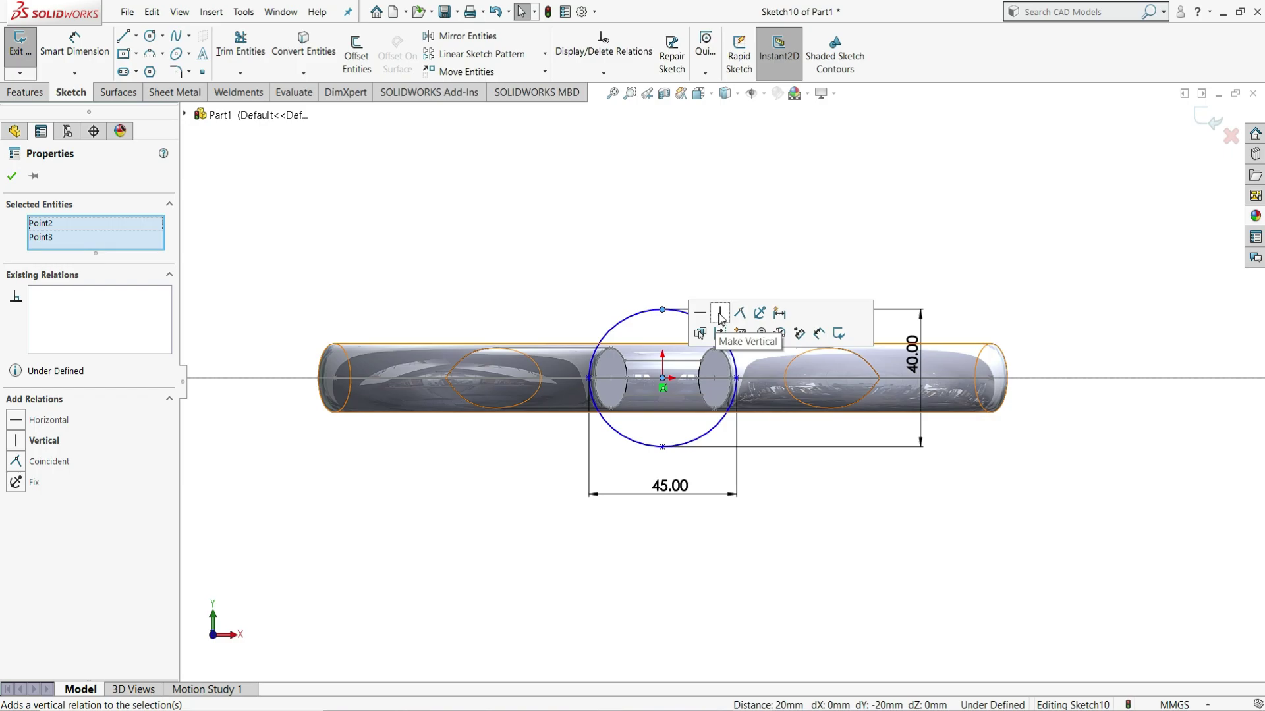
left_click(720, 313)
left_click(782, 254)
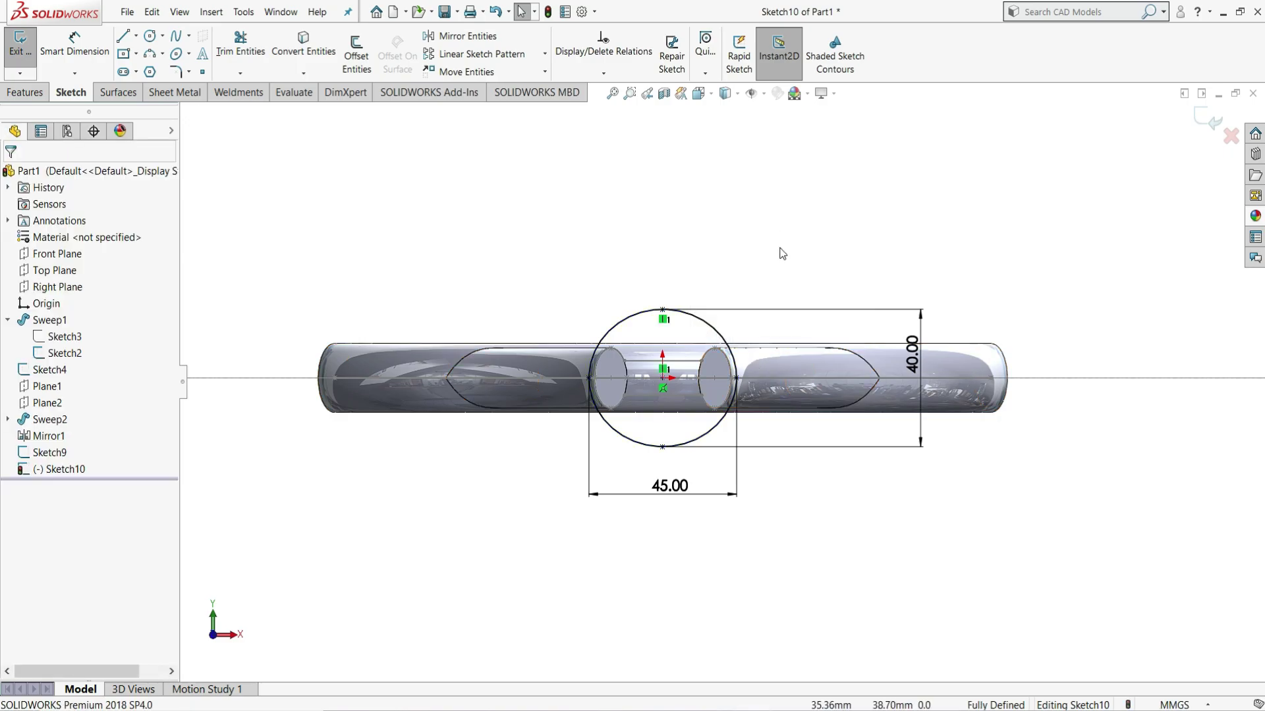
left_click(20, 56)
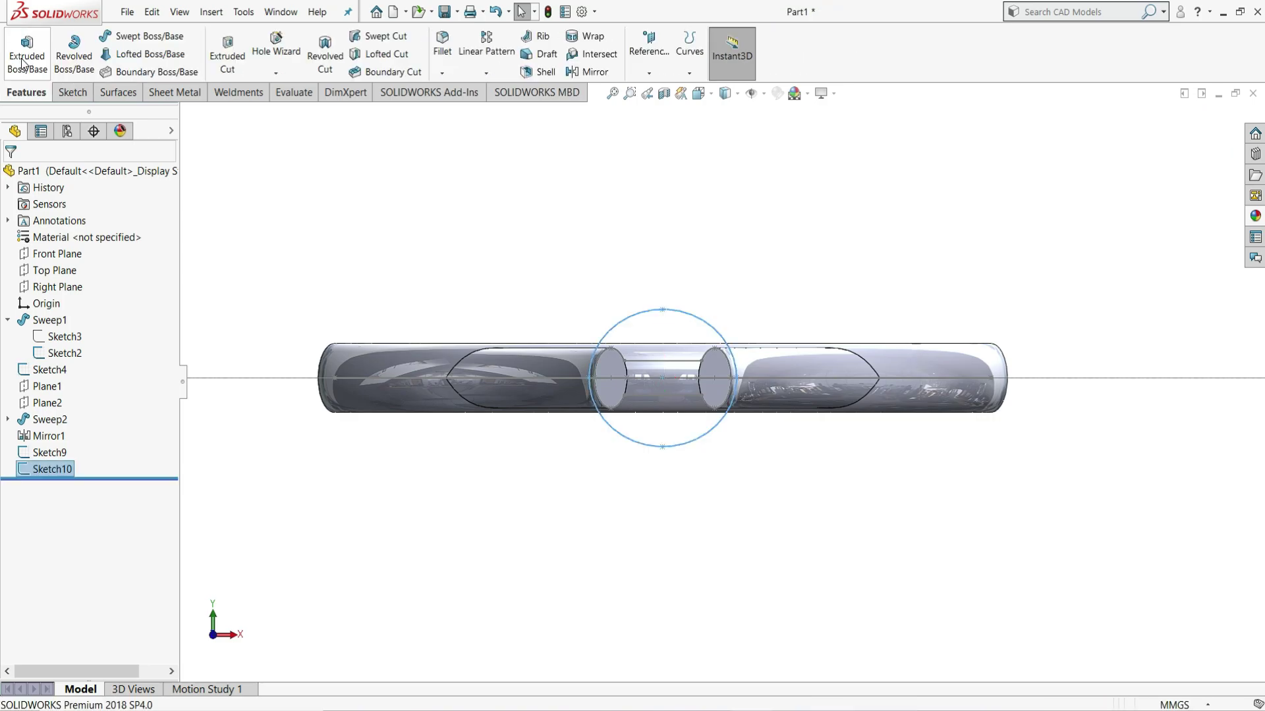
- Create Loft1, a solid loft from Sketch9's leg ellipses down to Sketch10's ellipse
scroll(850, 303, "up", 3)
middle_click_drag(844, 296, 671, 585)
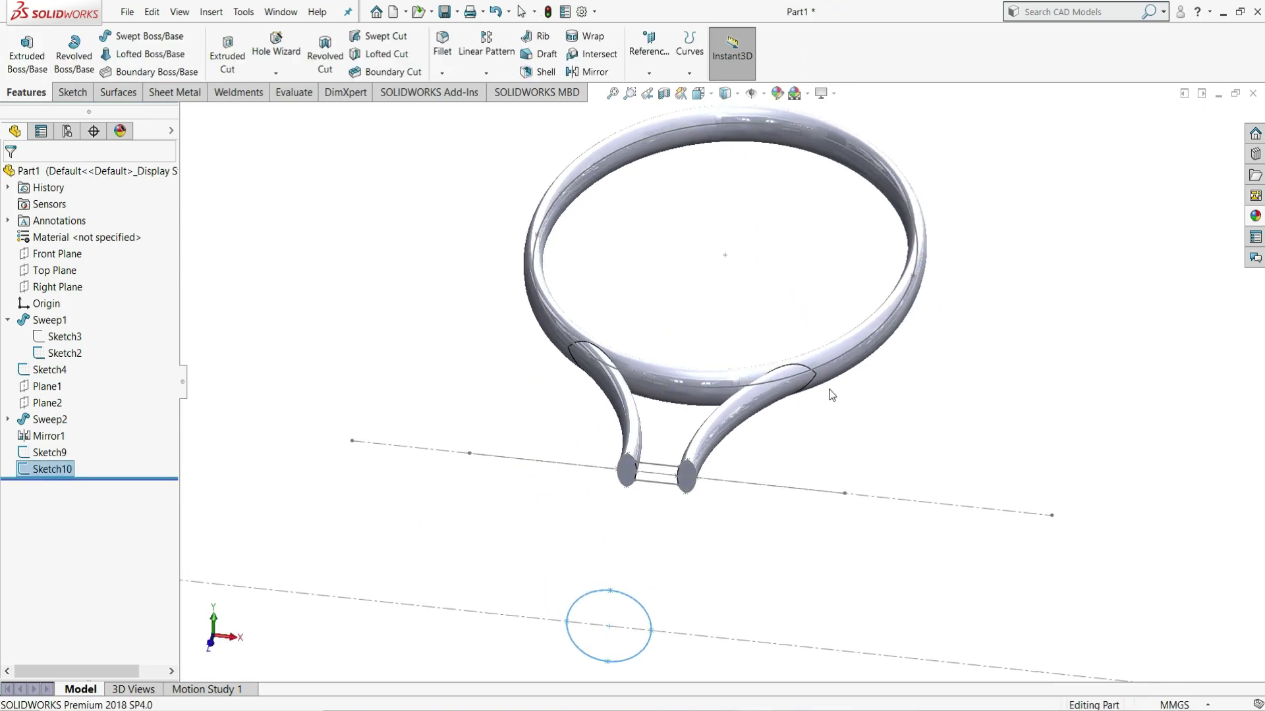
scroll(694, 552, "down", 2)
scroll(705, 487, "up", 2)
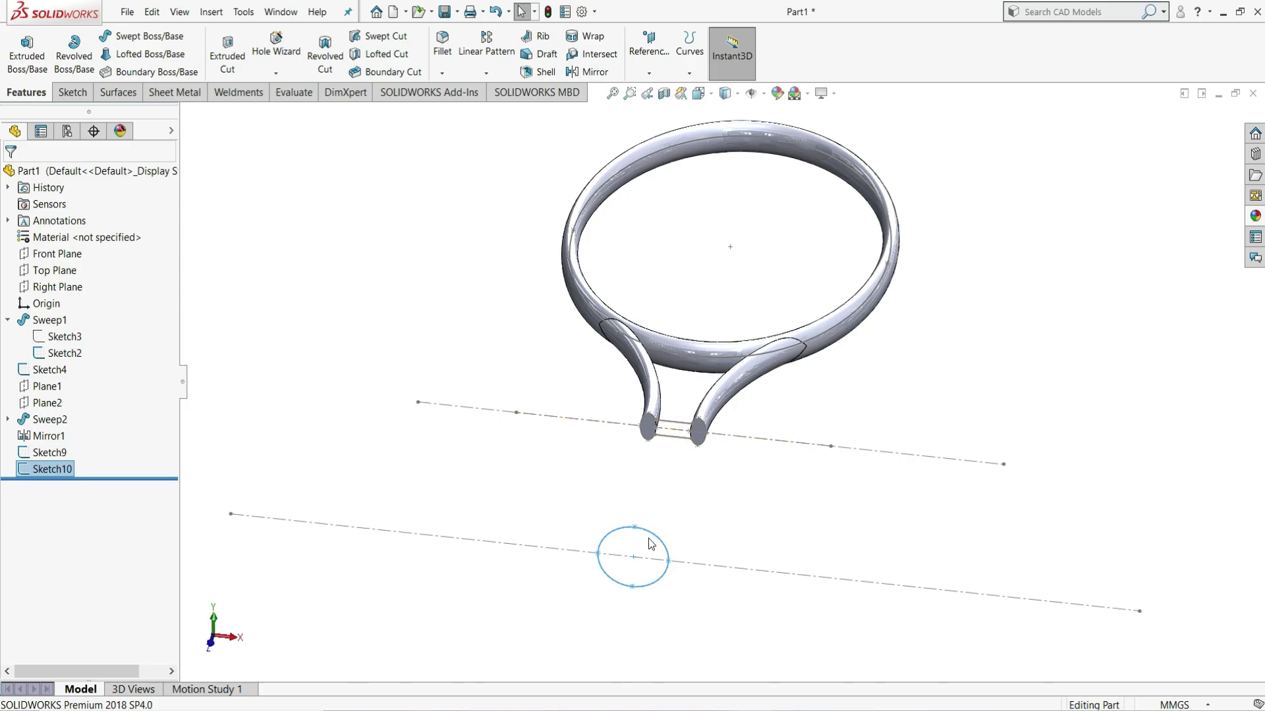
left_click(552, 504)
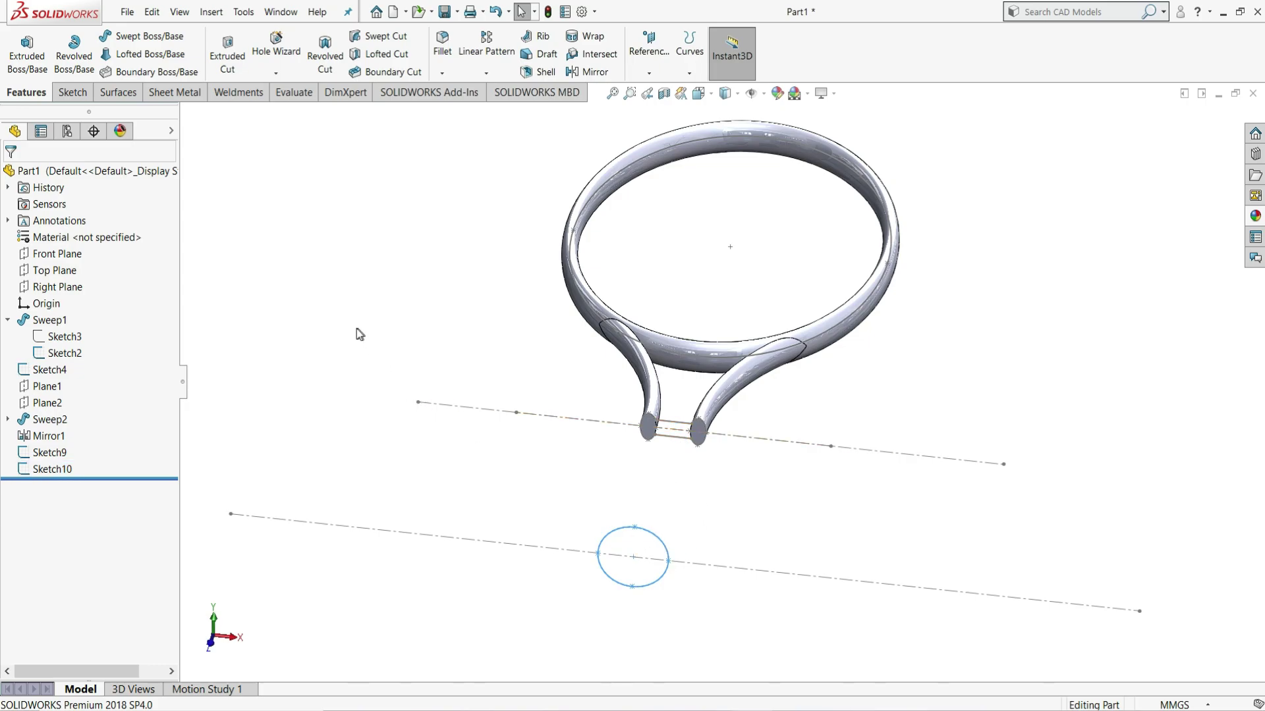
left_click(125, 62)
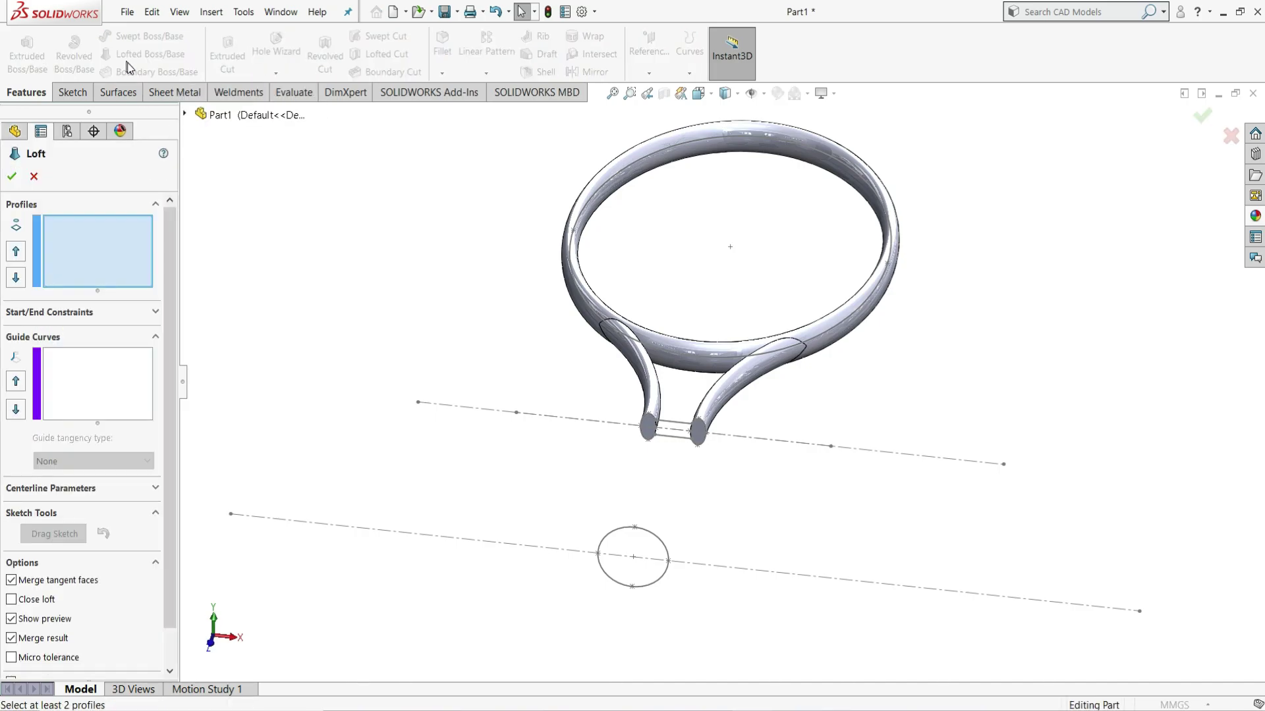
left_click(682, 431)
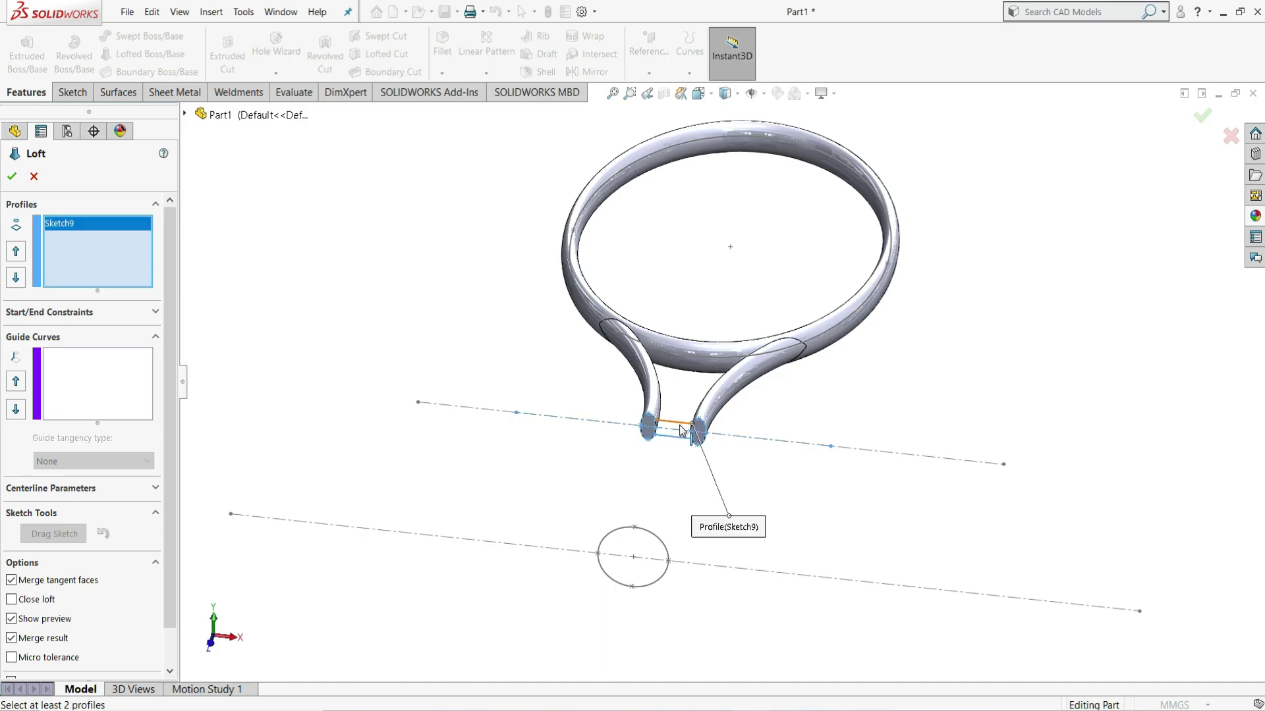
left_click(650, 537)
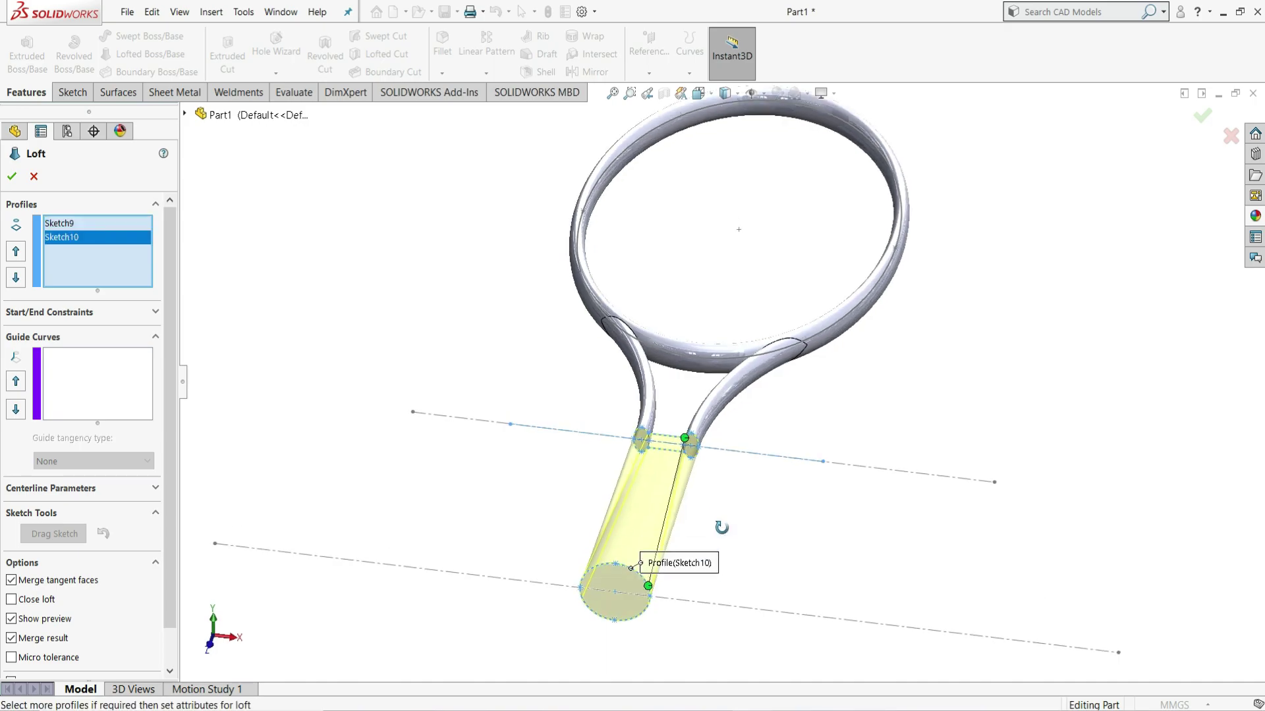
mouse_move(733, 517)
middle_mouse_down()
mouse_move(679, 524)
mouse_move(576, 585)
mouse_move(647, 601)
mouse_move(668, 647)
middle_mouse_up()
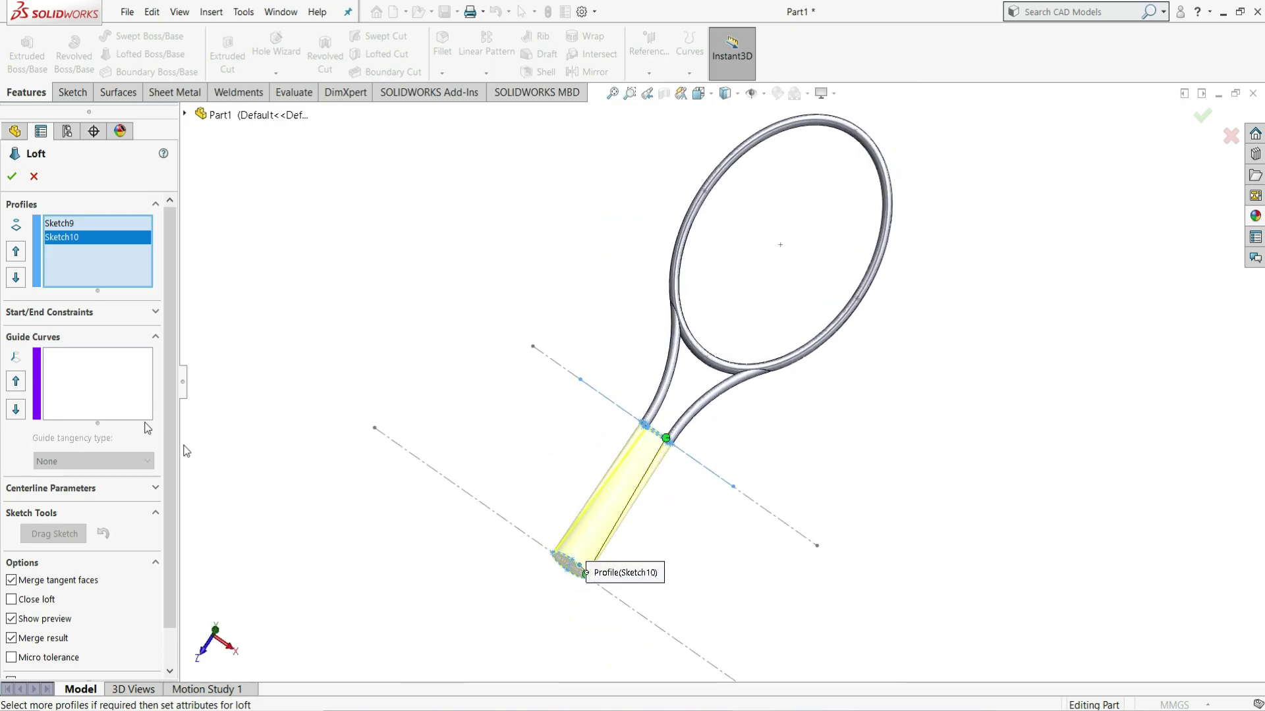
left_click(12, 179)
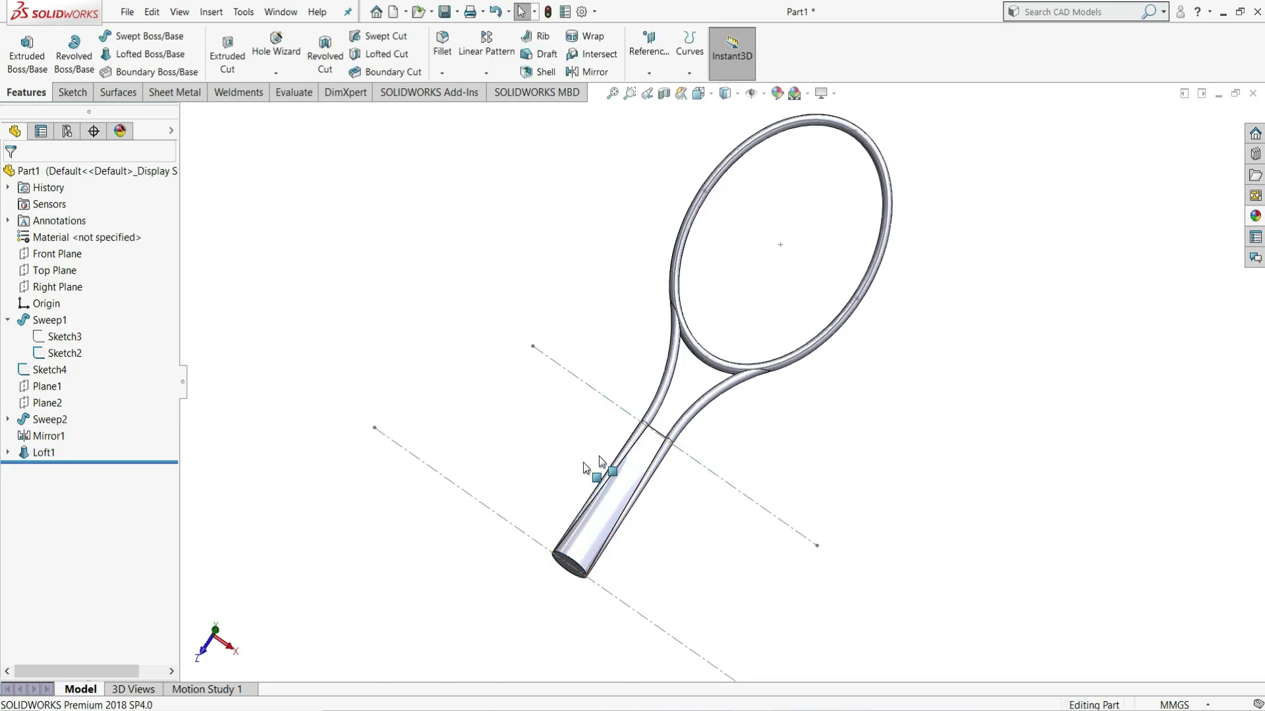
mouse_move(599, 455)
middle_mouse_down()
mouse_move(517, 638)
mouse_move(609, 629)
middle_mouse_up()
scroll(652, 480, "down", 2)
scroll(655, 401, "down", 3)
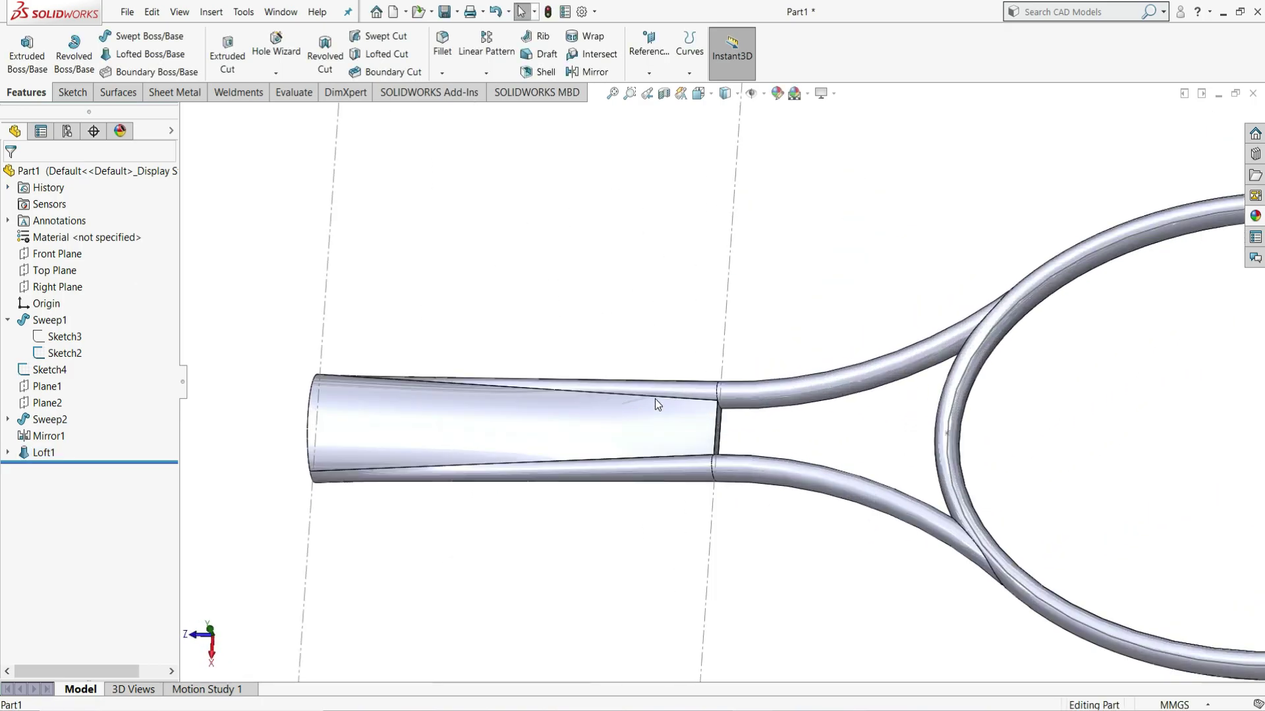
scroll(582, 413, "down", 2)
scroll(642, 399, "up", 2)
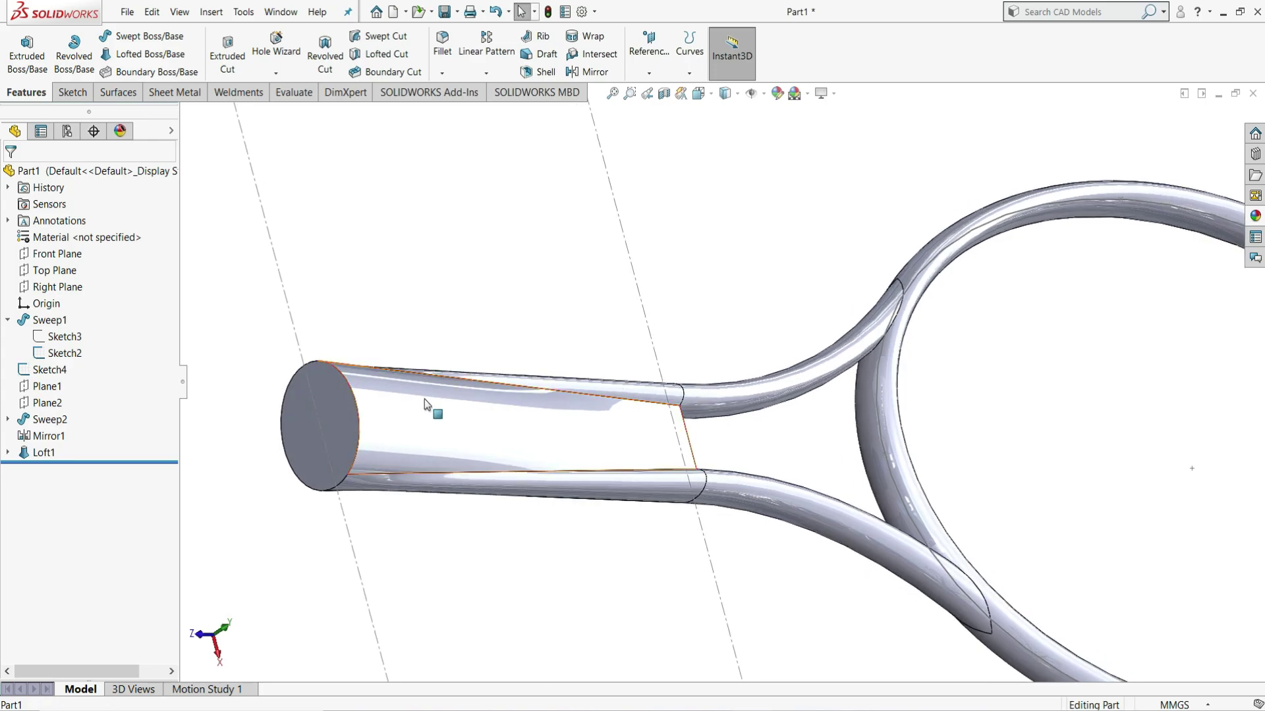
scroll(429, 404, "up", 3)
mouse_move(489, 306)
middle_mouse_down()
mouse_move(580, 391)
mouse_move(585, 461)
middle_mouse_up()
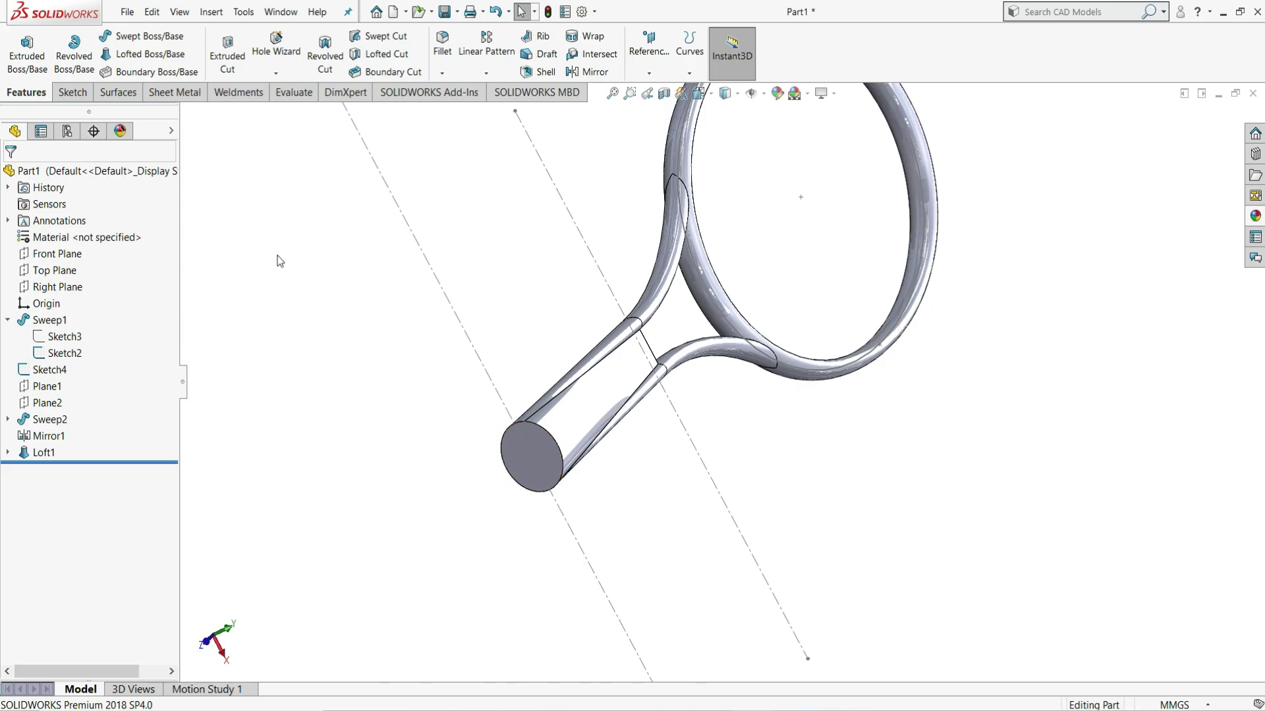
left_click(535, 440)
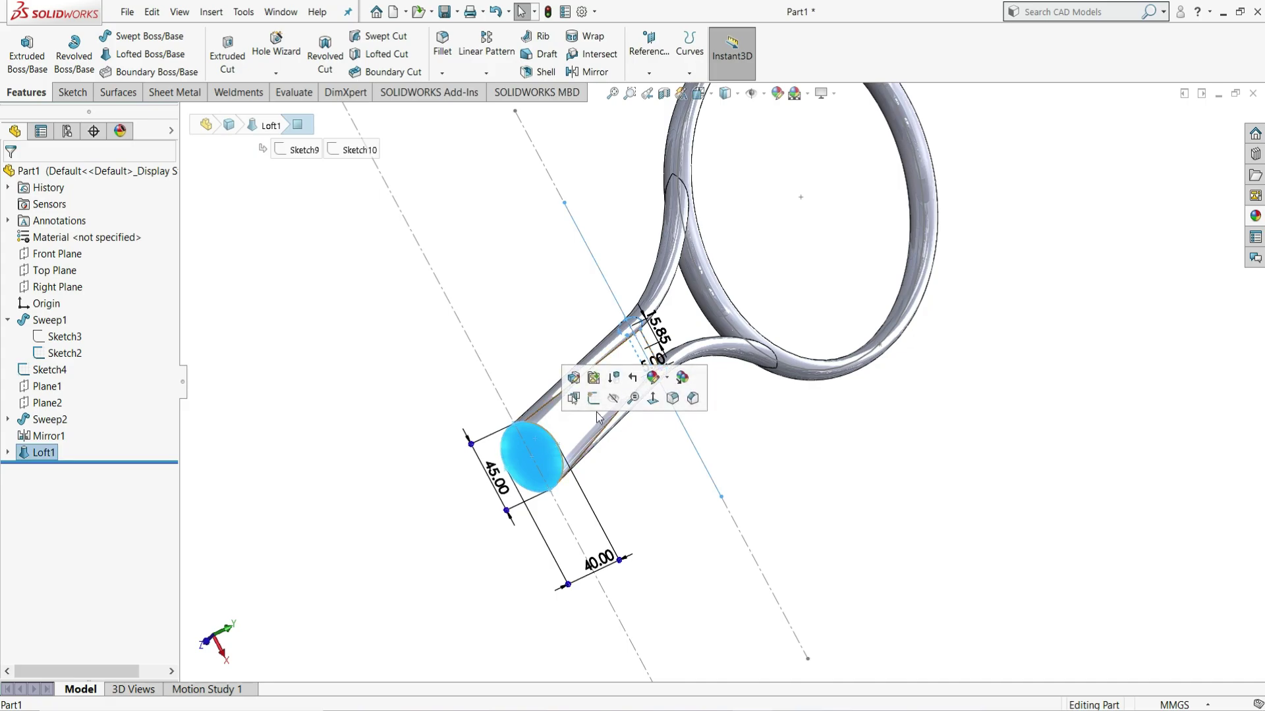
- Convert the throat's end-face edge into a sketch and extrude it 125 mm as Boss-Extrude1
left_click(594, 399)
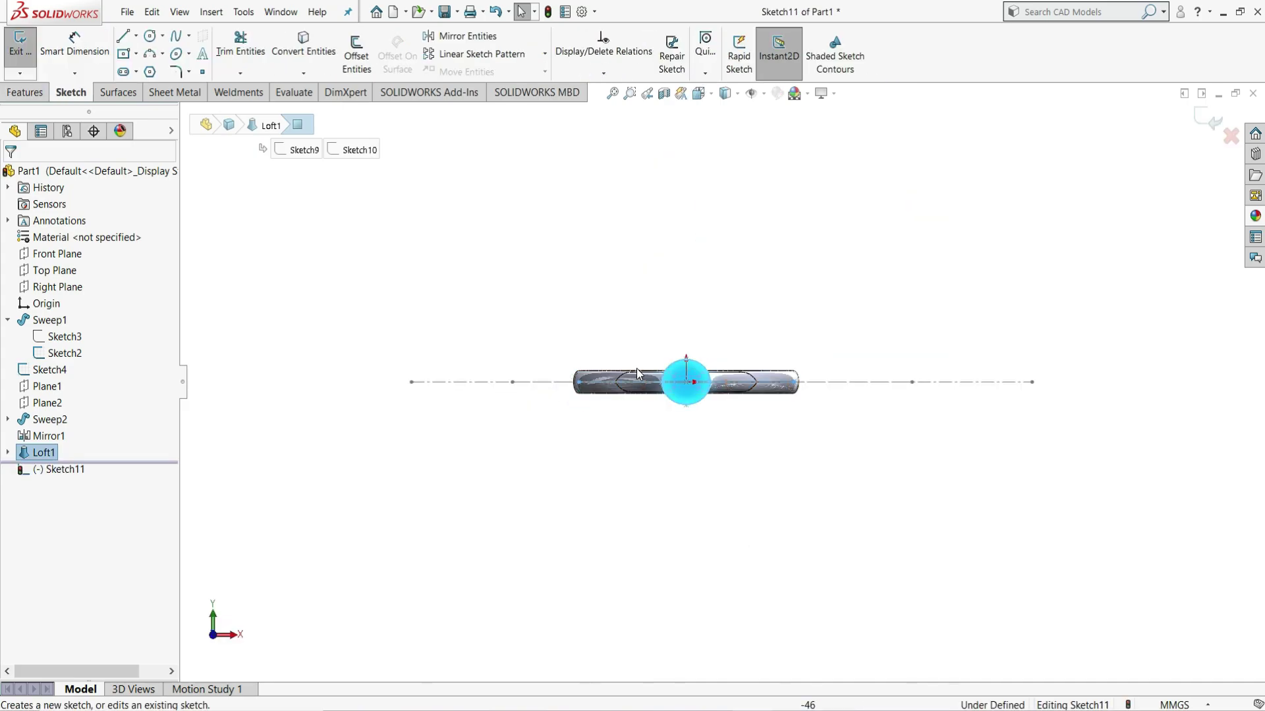
left_click(309, 48)
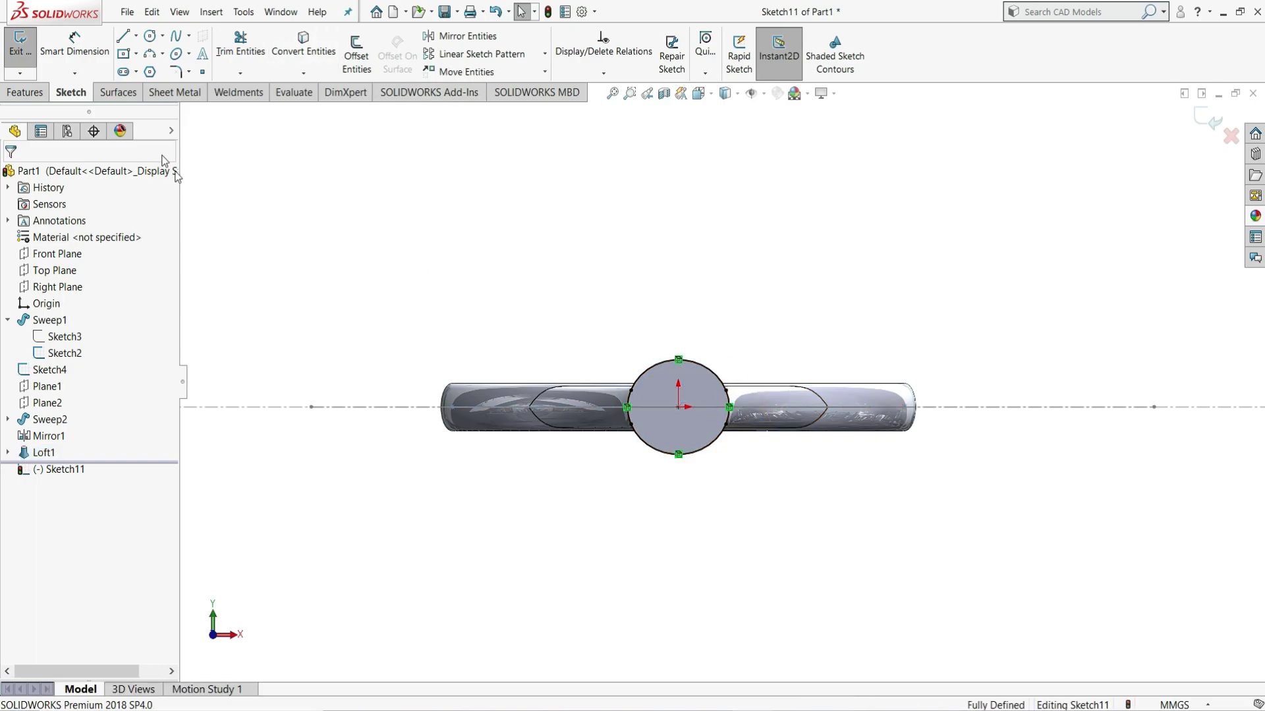
left_click(20, 94)
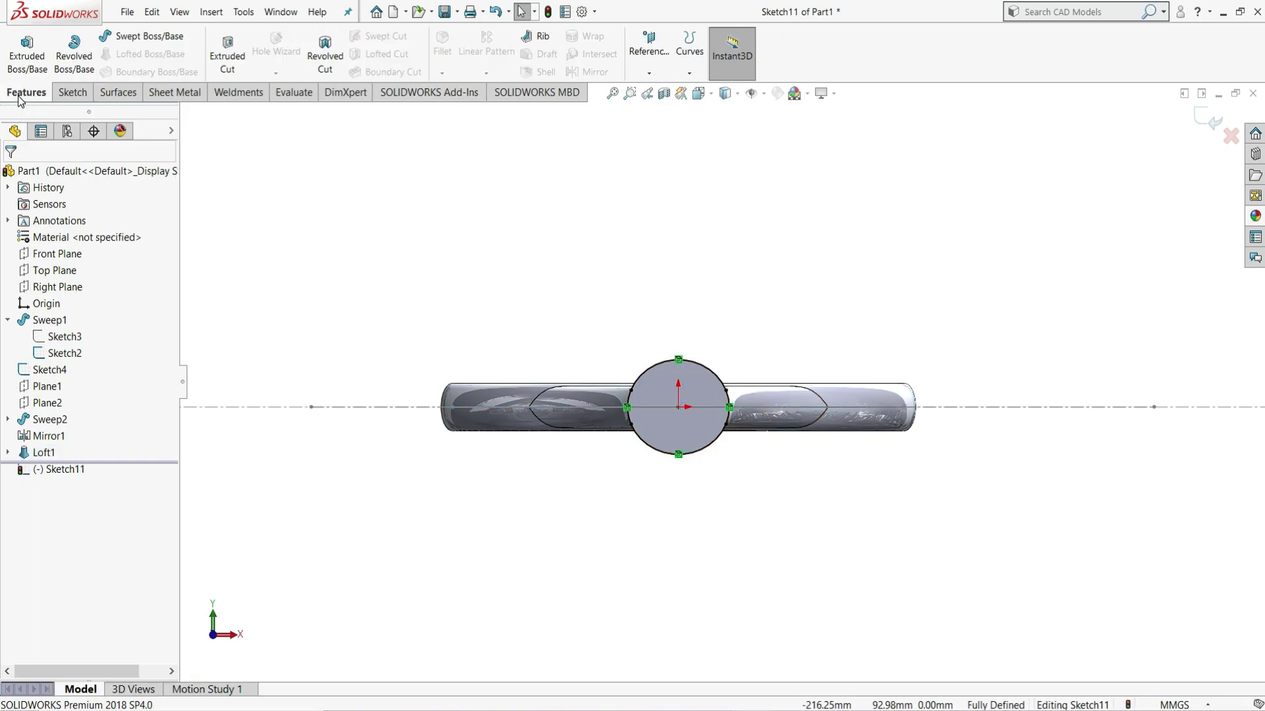
left_click(33, 53)
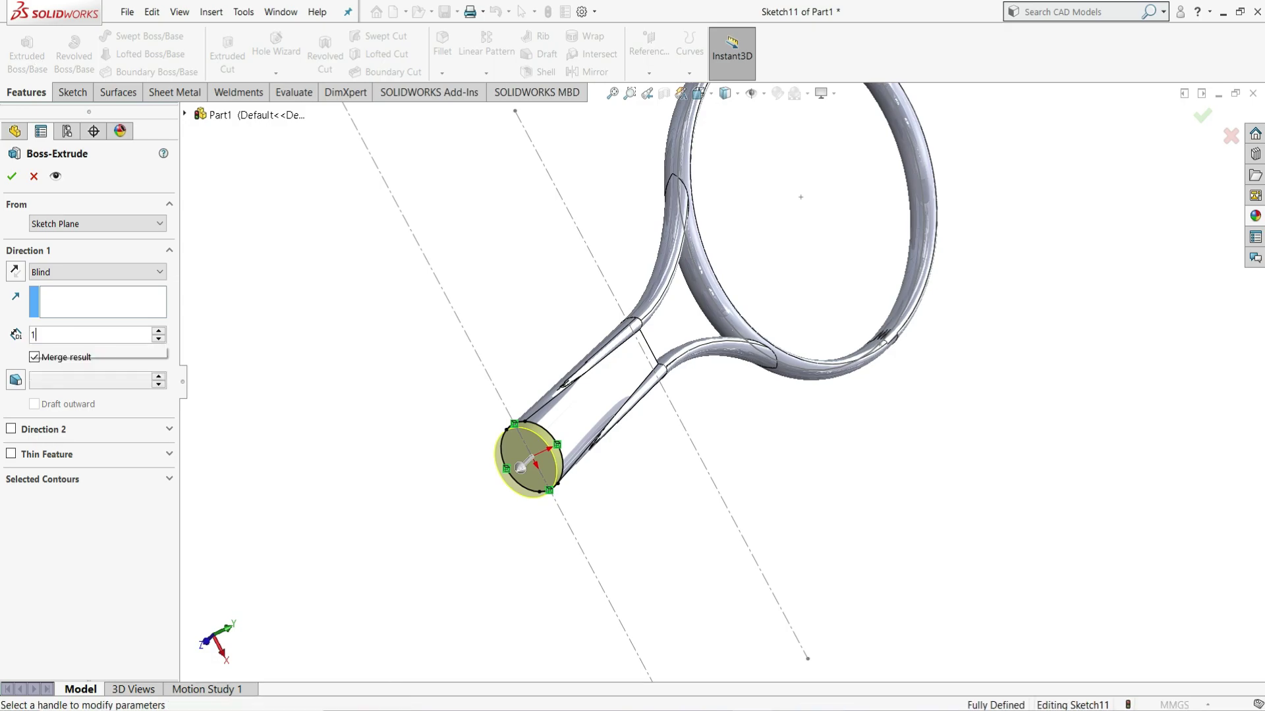
type("125")
key("Return")
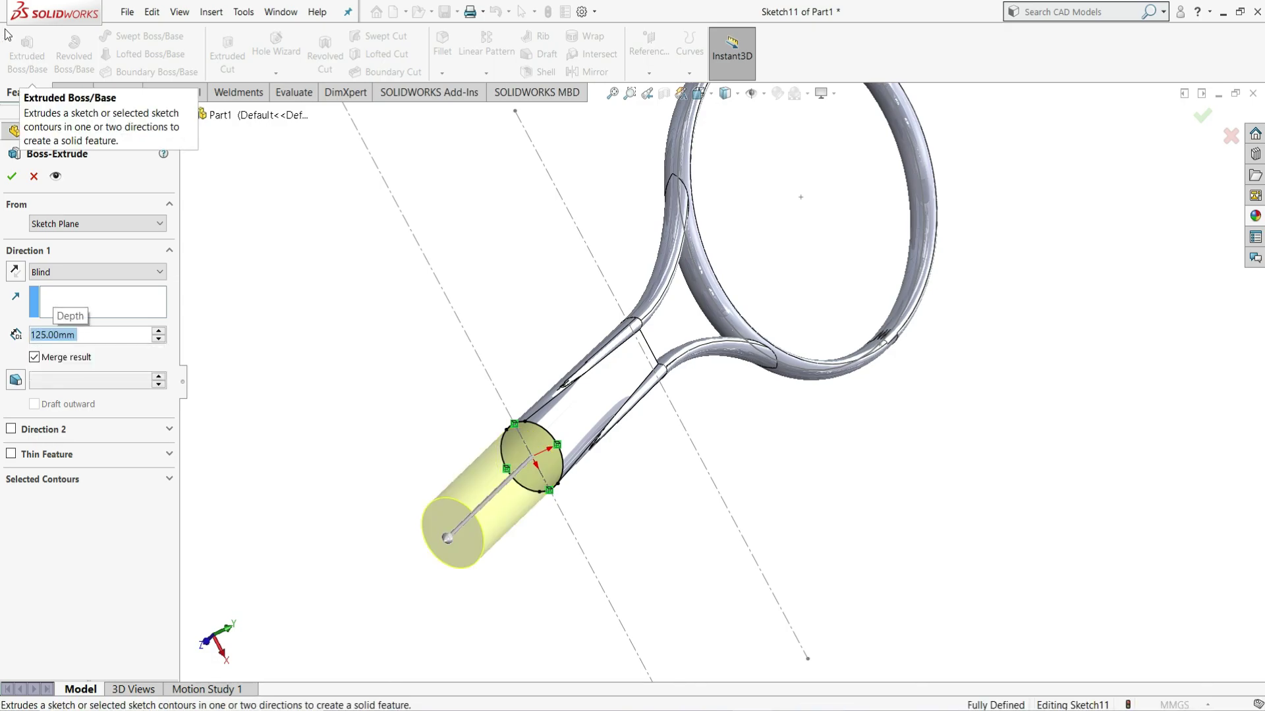
left_click(13, 176)
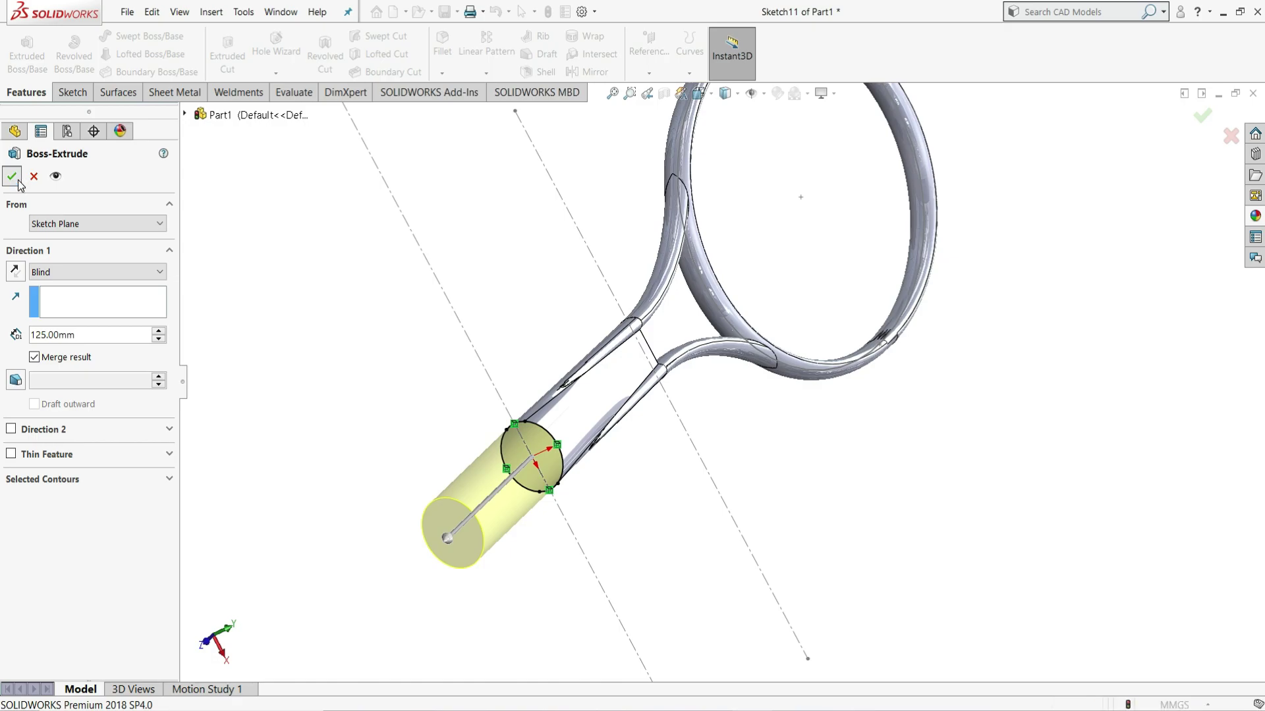
scroll(629, 395, "up", 3)
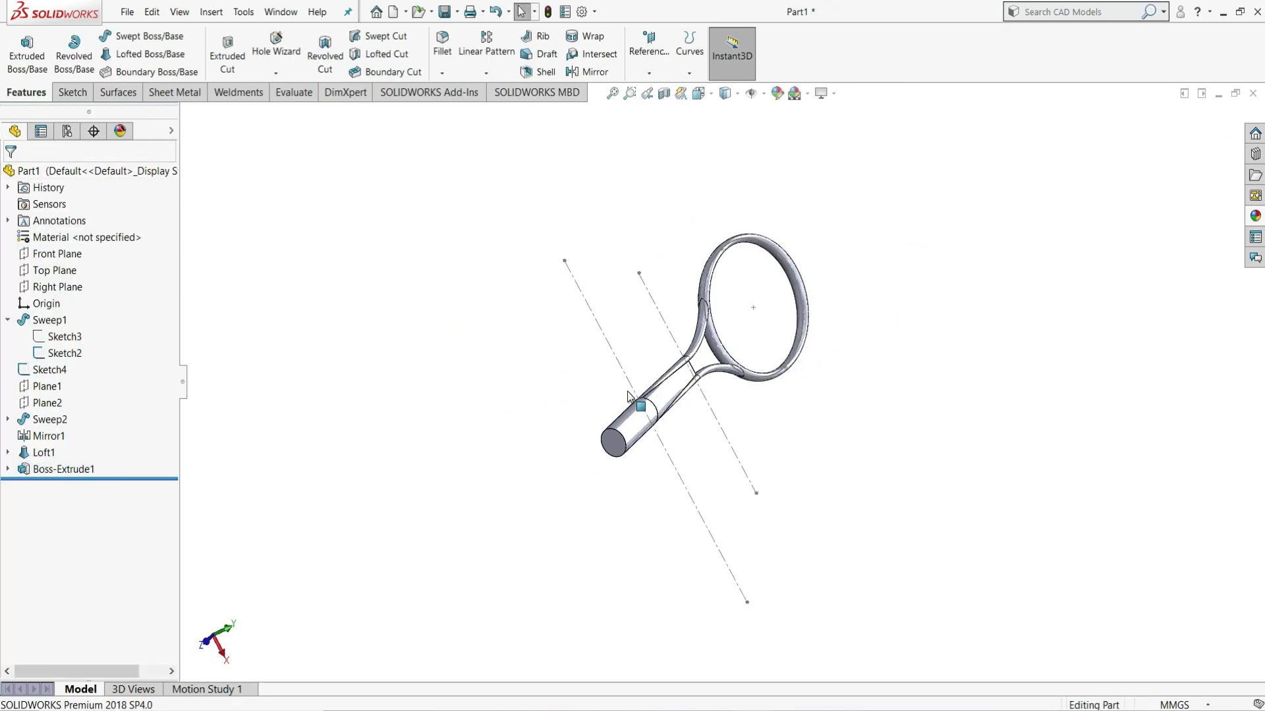
scroll(705, 390, "down", 3)
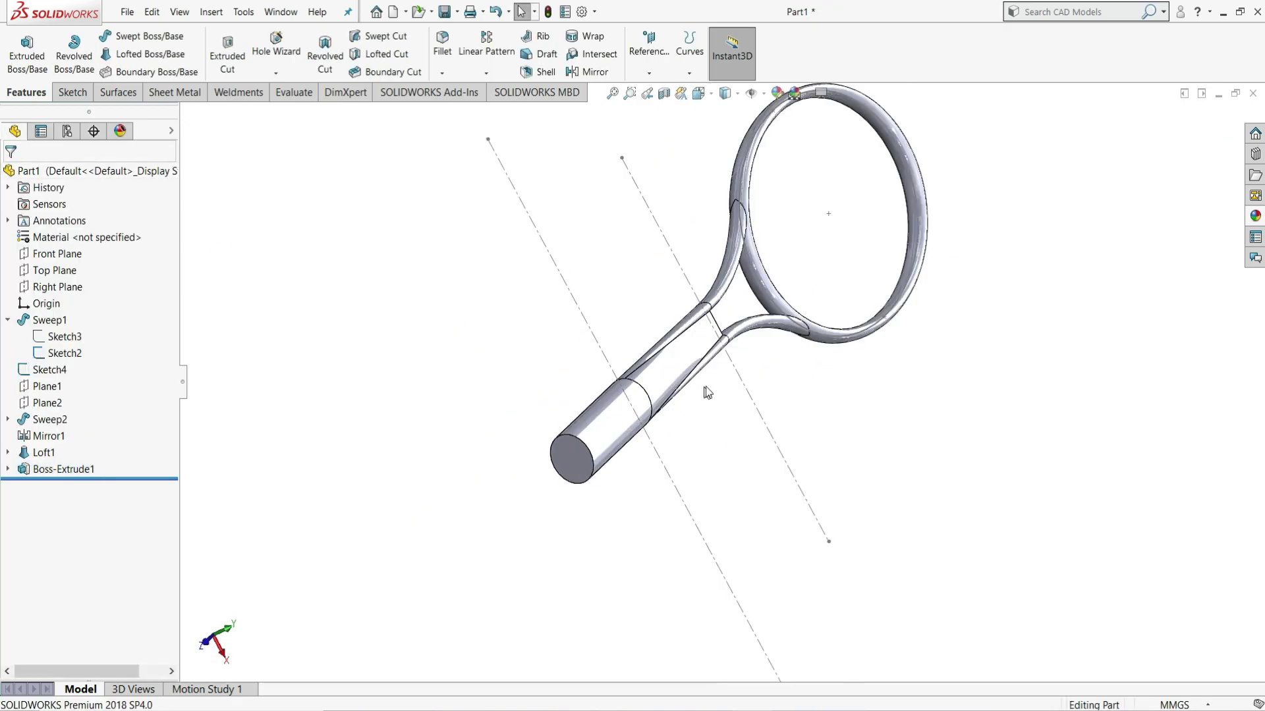
scroll(662, 408, "up", 3)
scroll(740, 320, "down", 3)
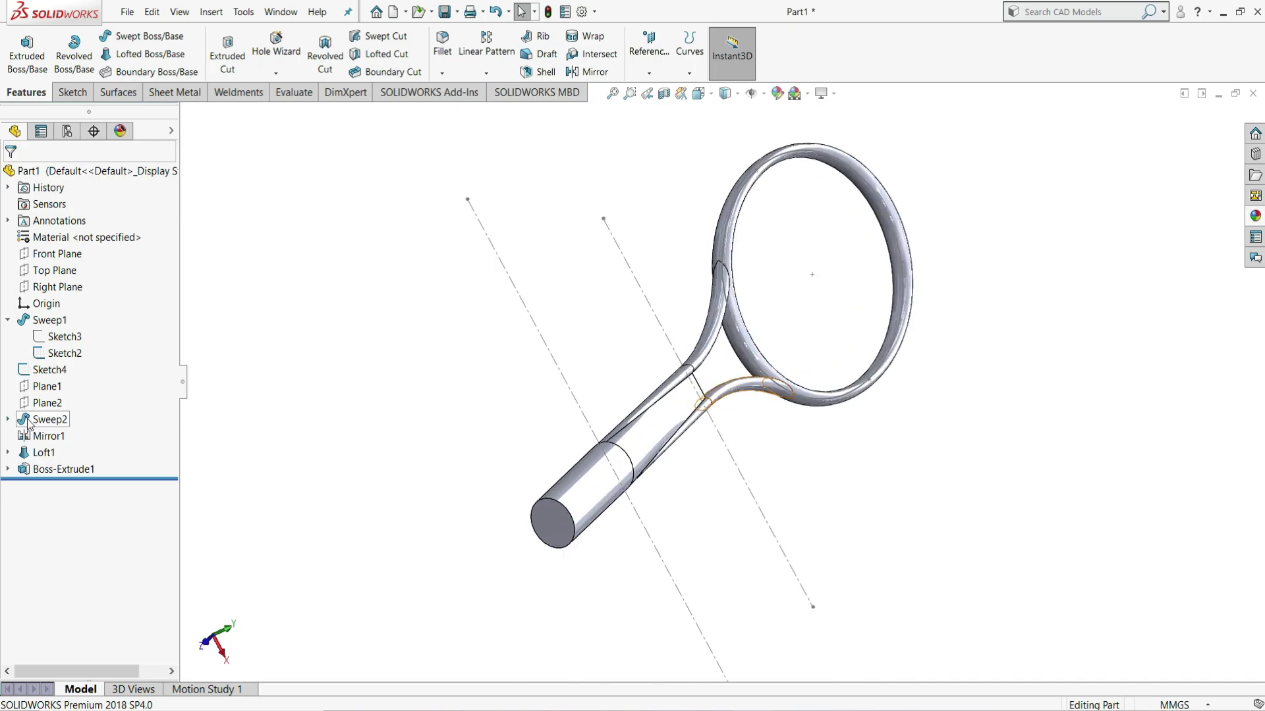
- Hide Sketch4's construction lines and orbit around the finished racket
left_click(48, 372)
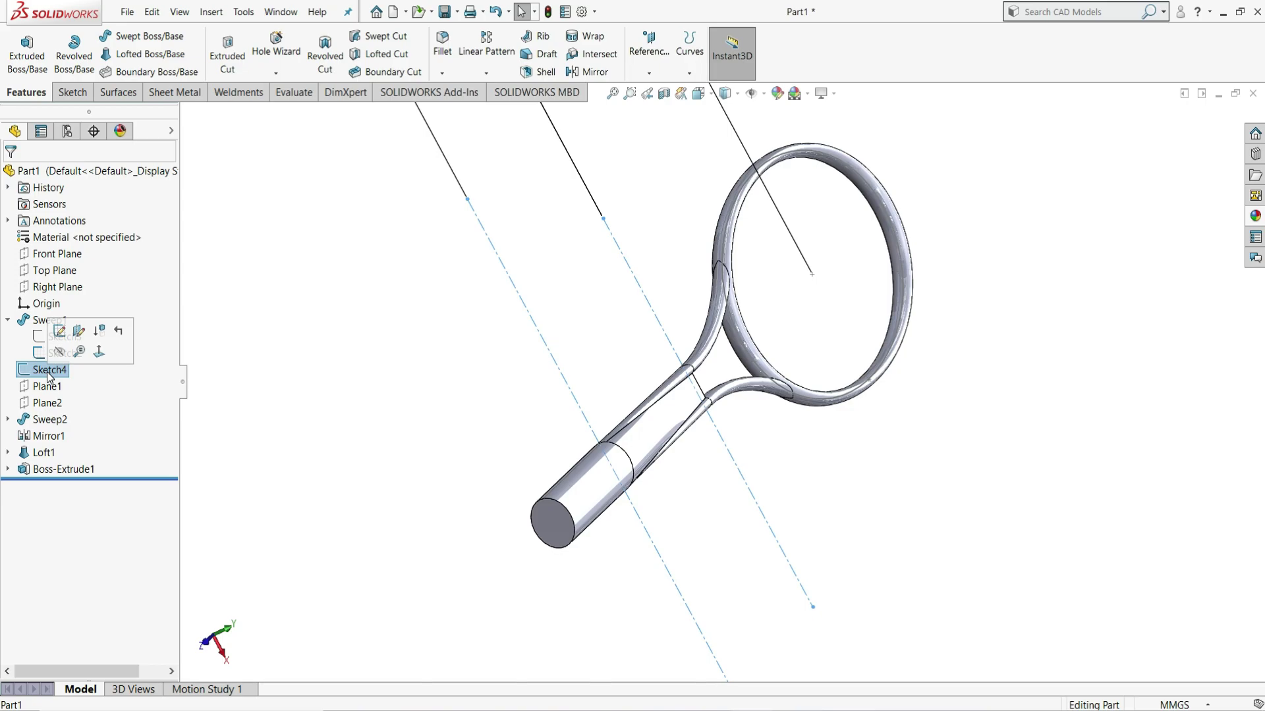
left_click(61, 357)
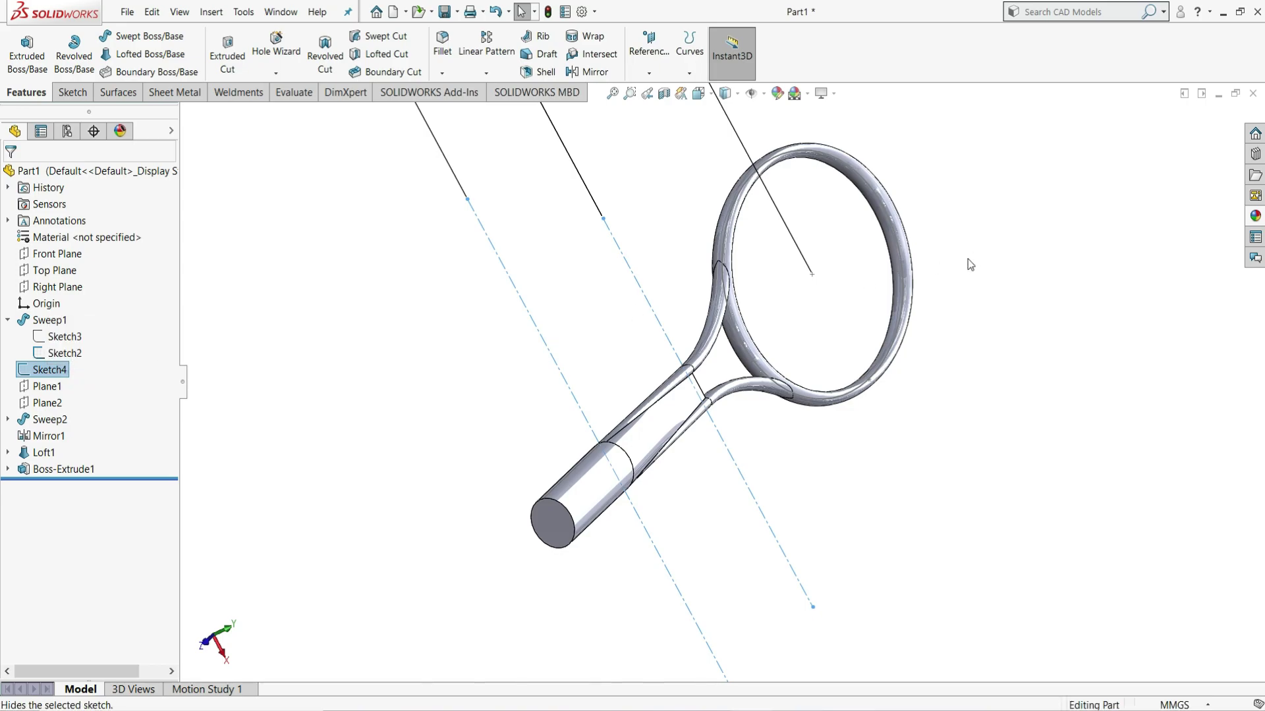
scroll(794, 303, "up", 2)
mouse_move(746, 291)
middle_mouse_down()
mouse_move(829, 356)
mouse_move(883, 358)
middle_mouse_up()
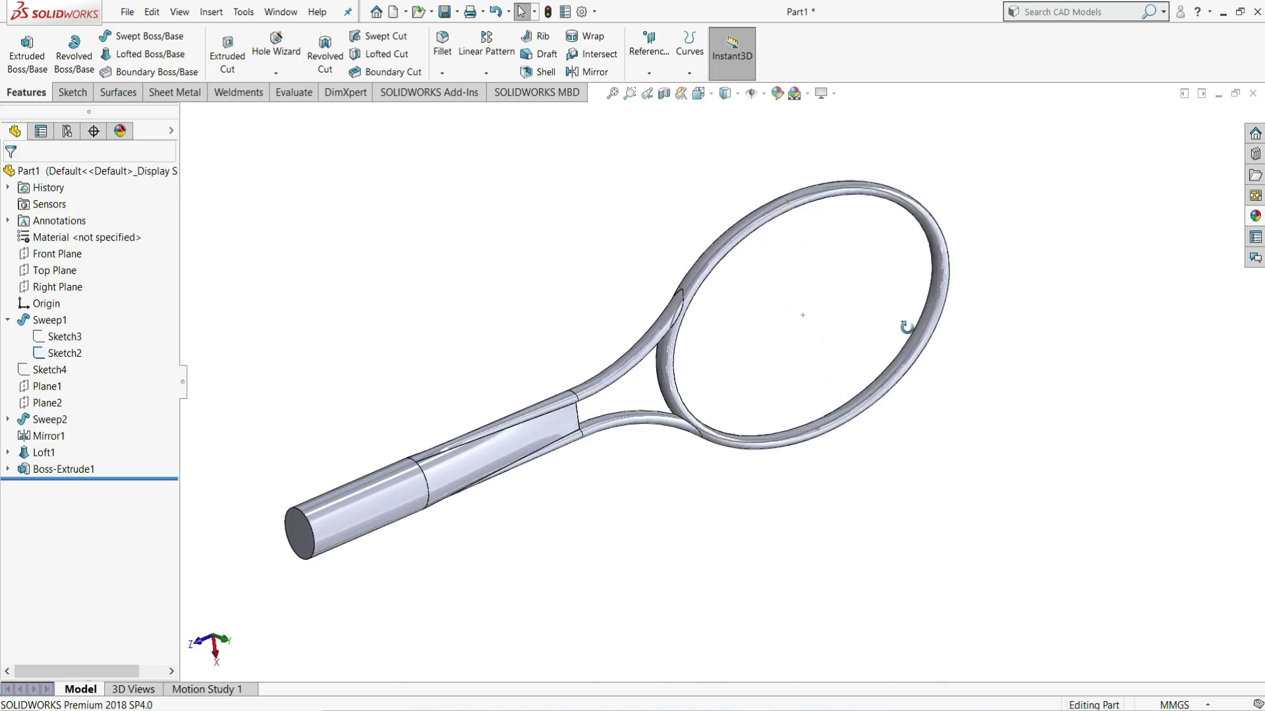
scroll(876, 349, "up", 2)
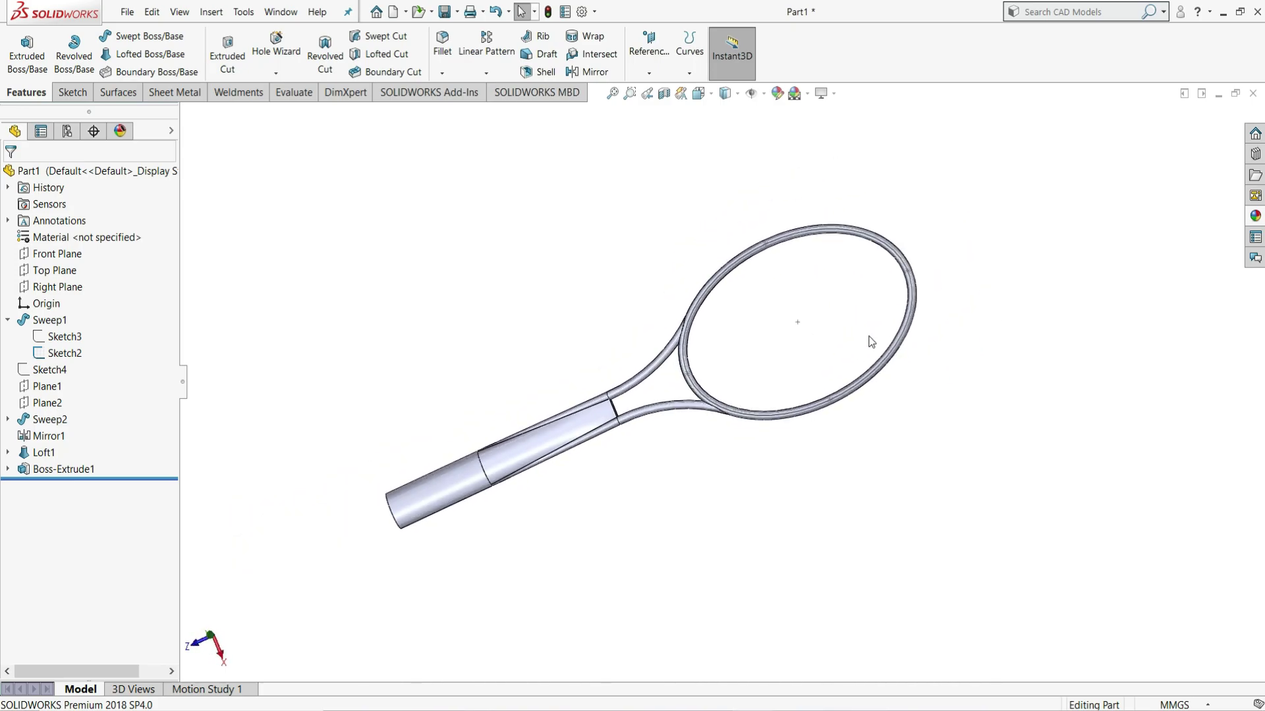
mouse_move(888, 300)
middle_mouse_down()
mouse_move(819, 274)
mouse_move(830, 305)
mouse_move(789, 312)
middle_mouse_up()
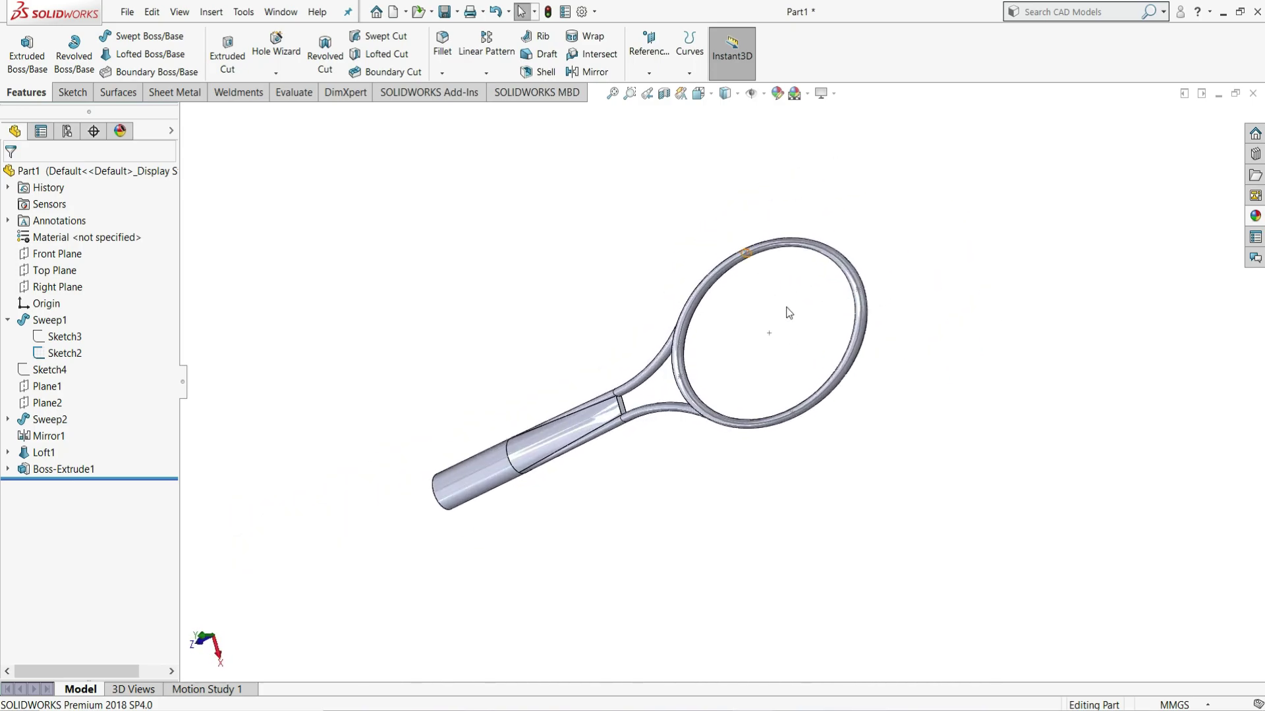
scroll(790, 341, "down", 3)
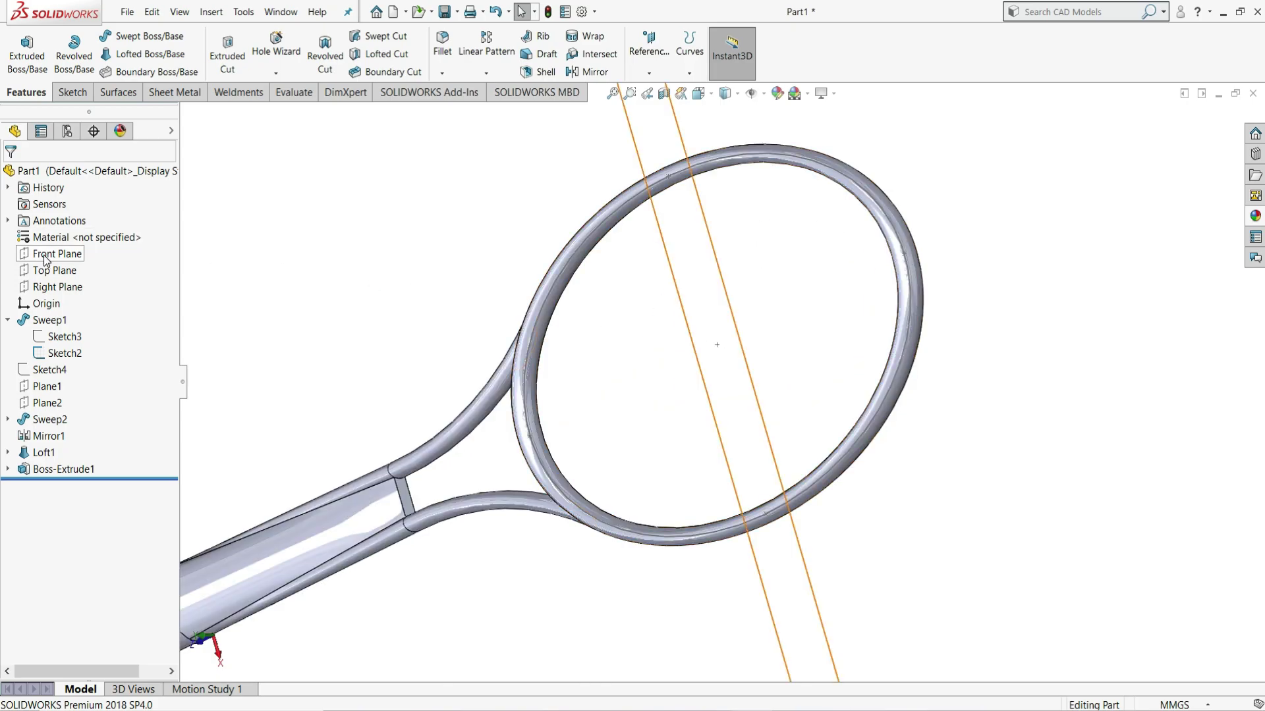
left_click(53, 290)
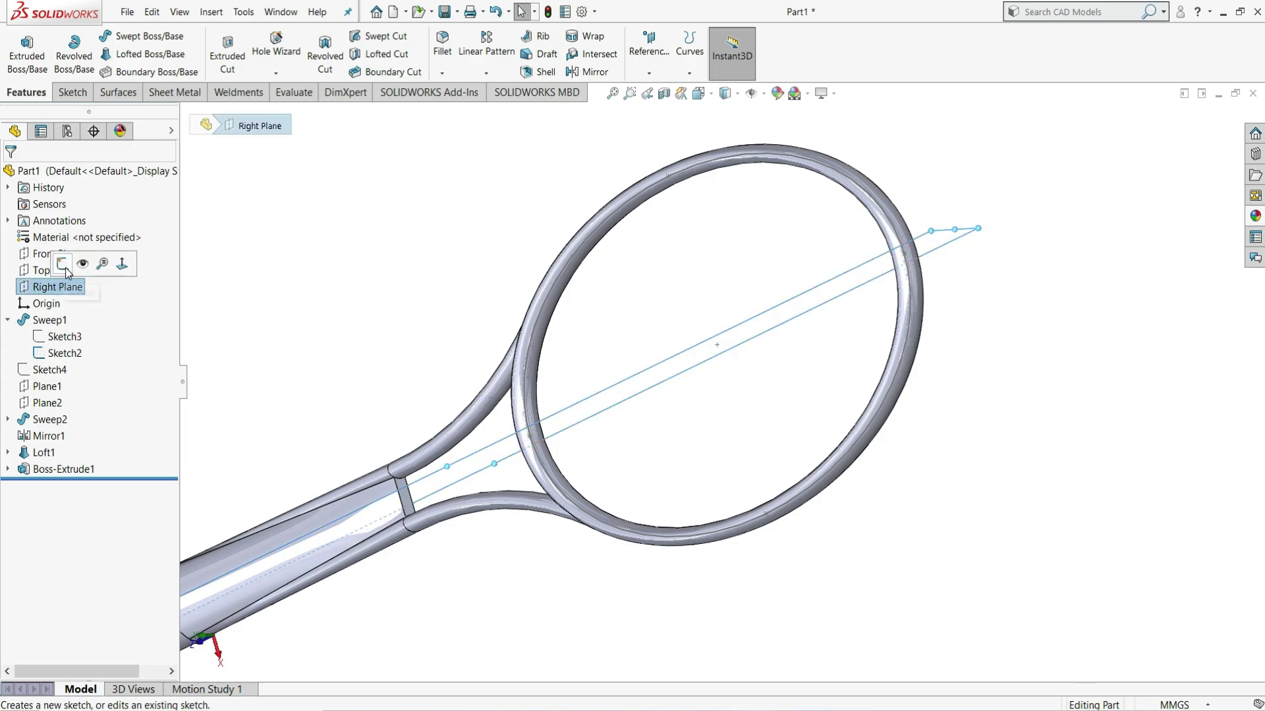
- Start a sketch on the Right Plane and draw a circle centred at the origin
left_click(64, 265)
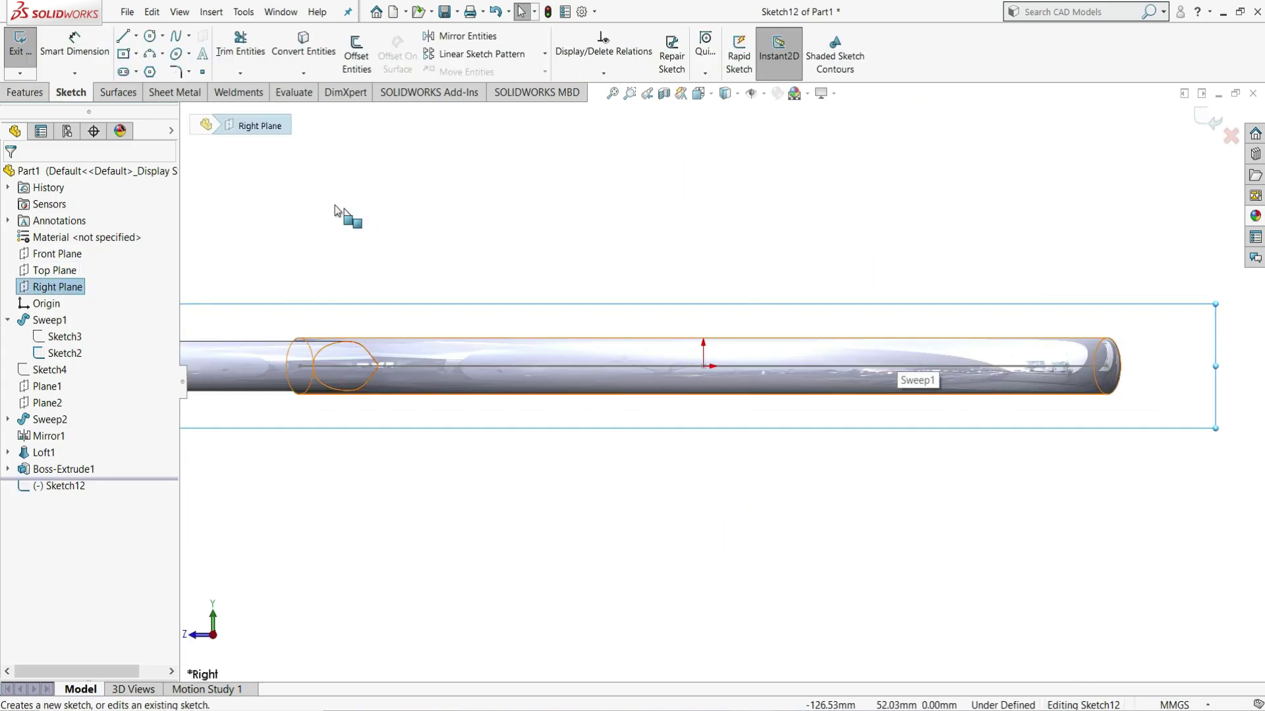
left_click(151, 44)
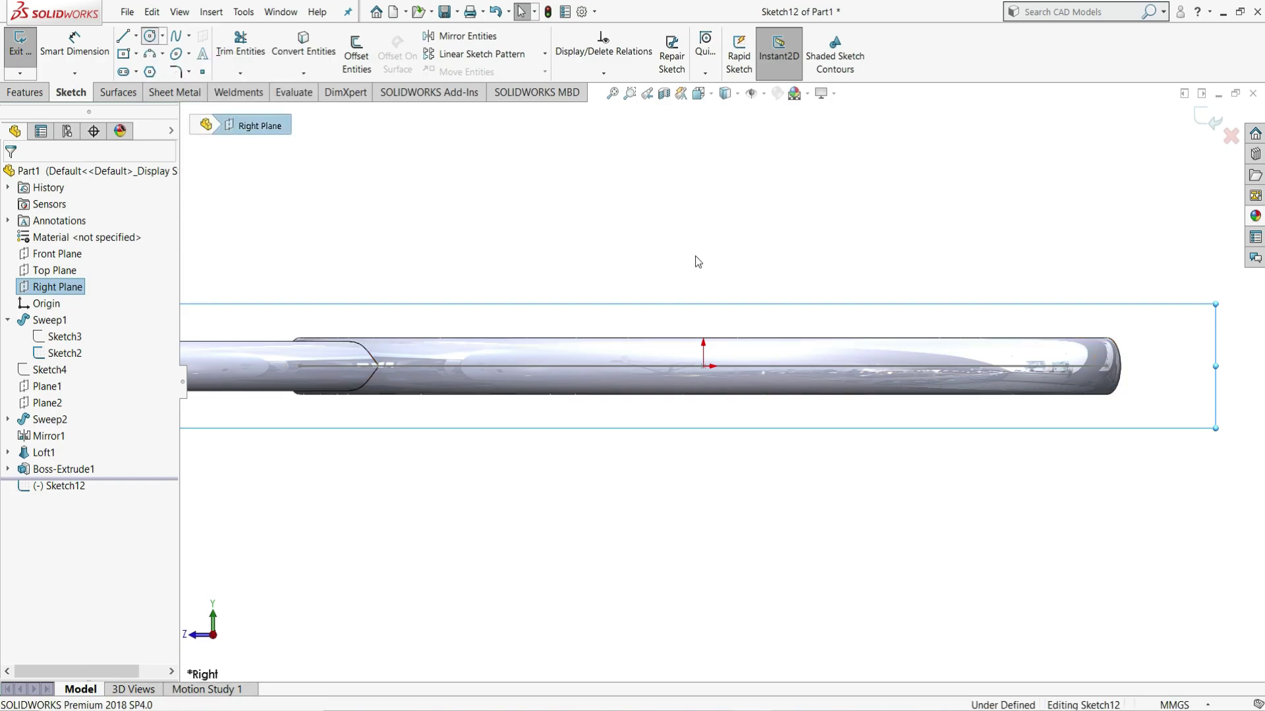
left_click(703, 366)
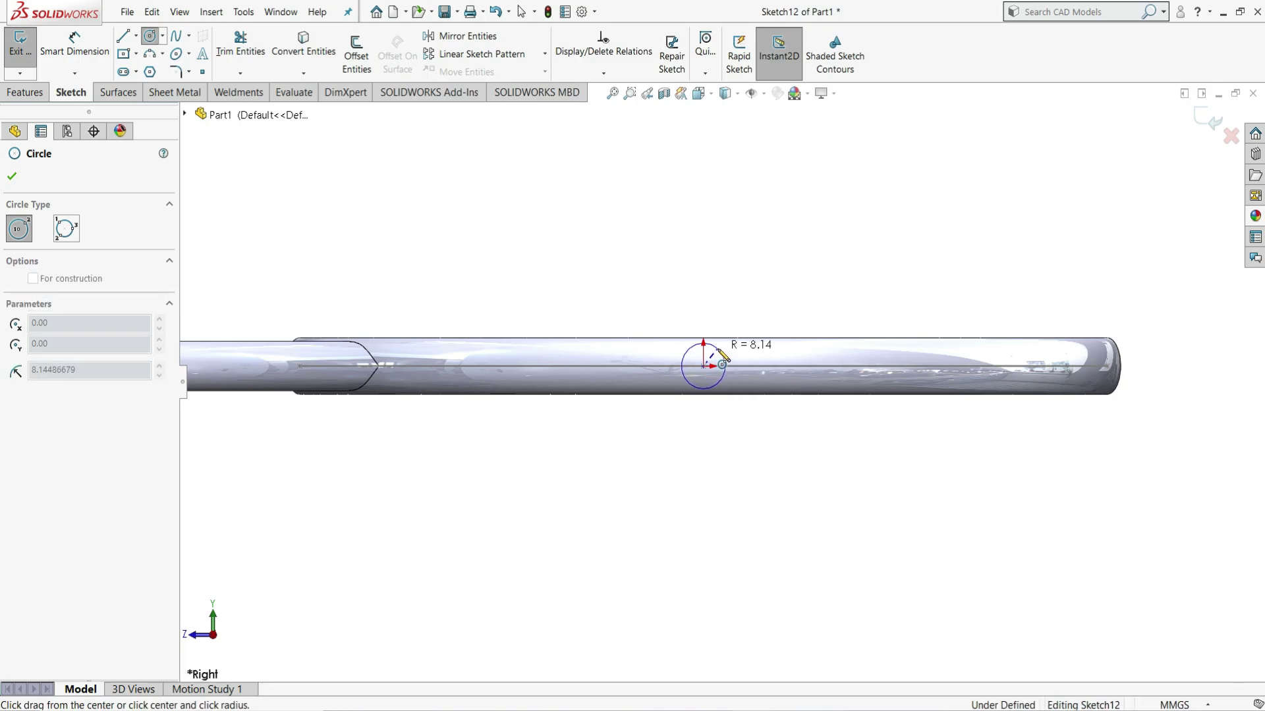
left_click(719, 350)
right_click(722, 351)
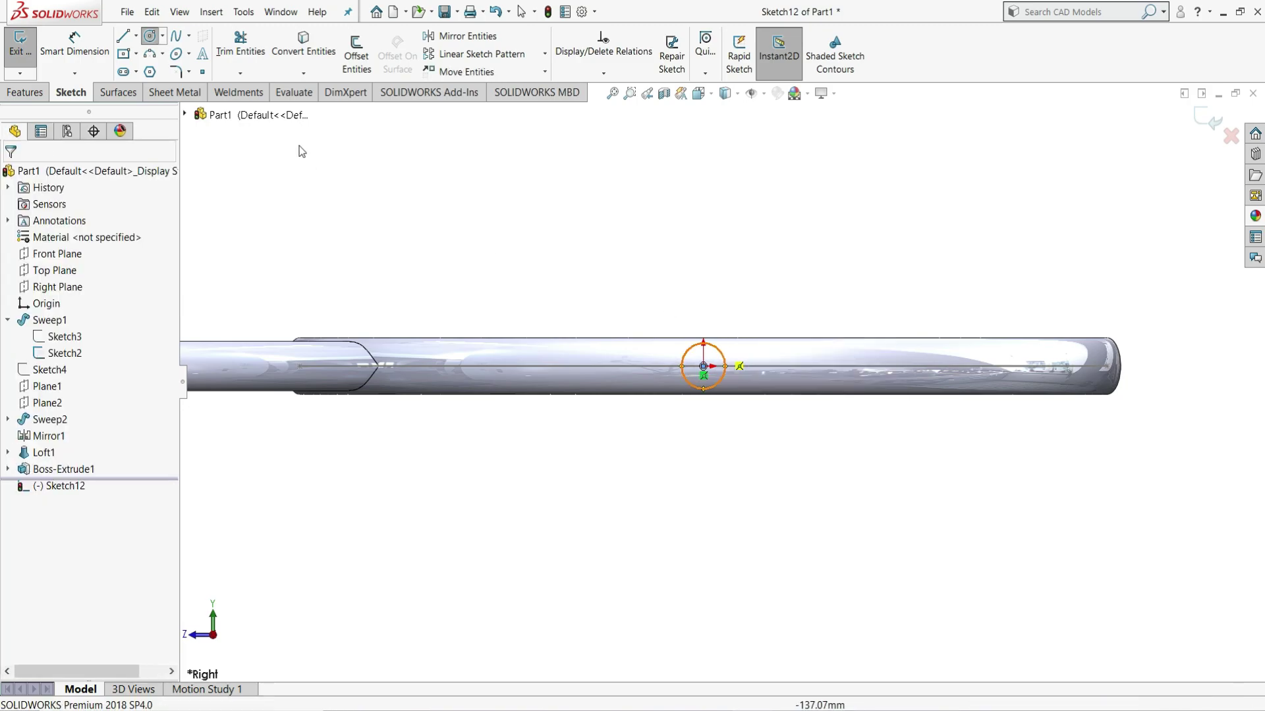
left_click(762, 360)
- Dimension the circle's diameter and set it to 1.50 mm
key("d")
left_click(724, 366)
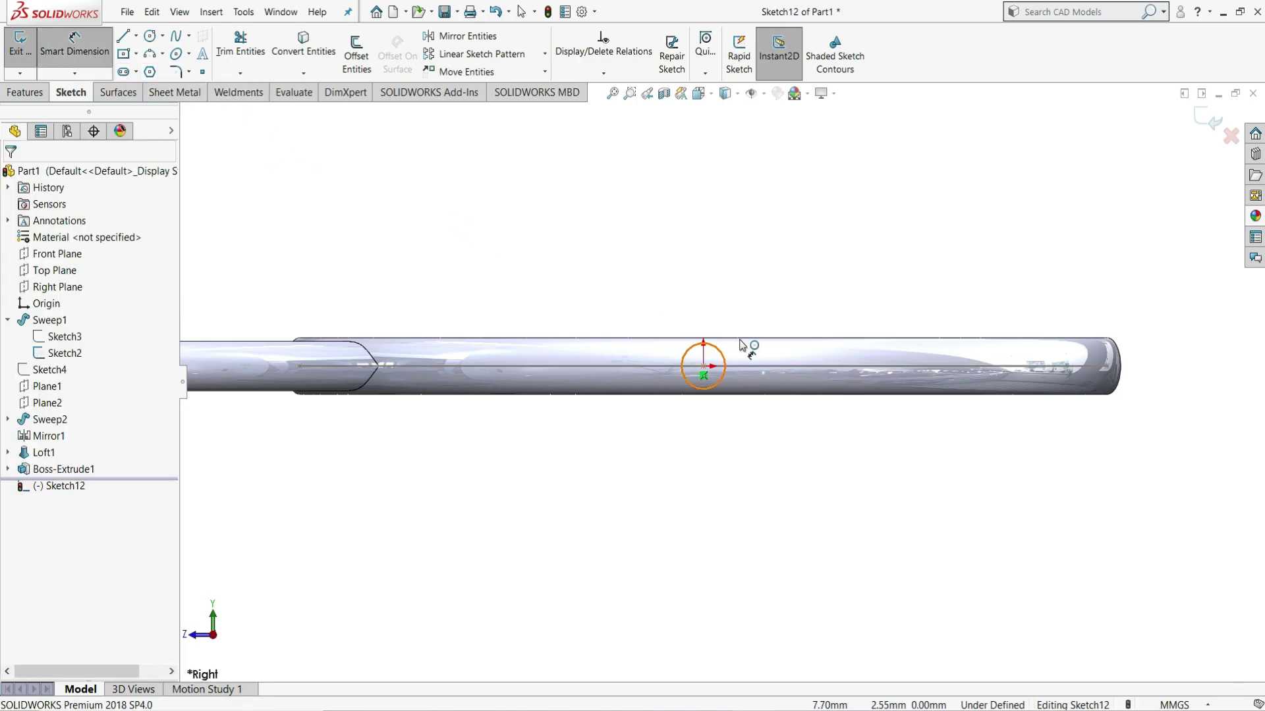
left_click(746, 306)
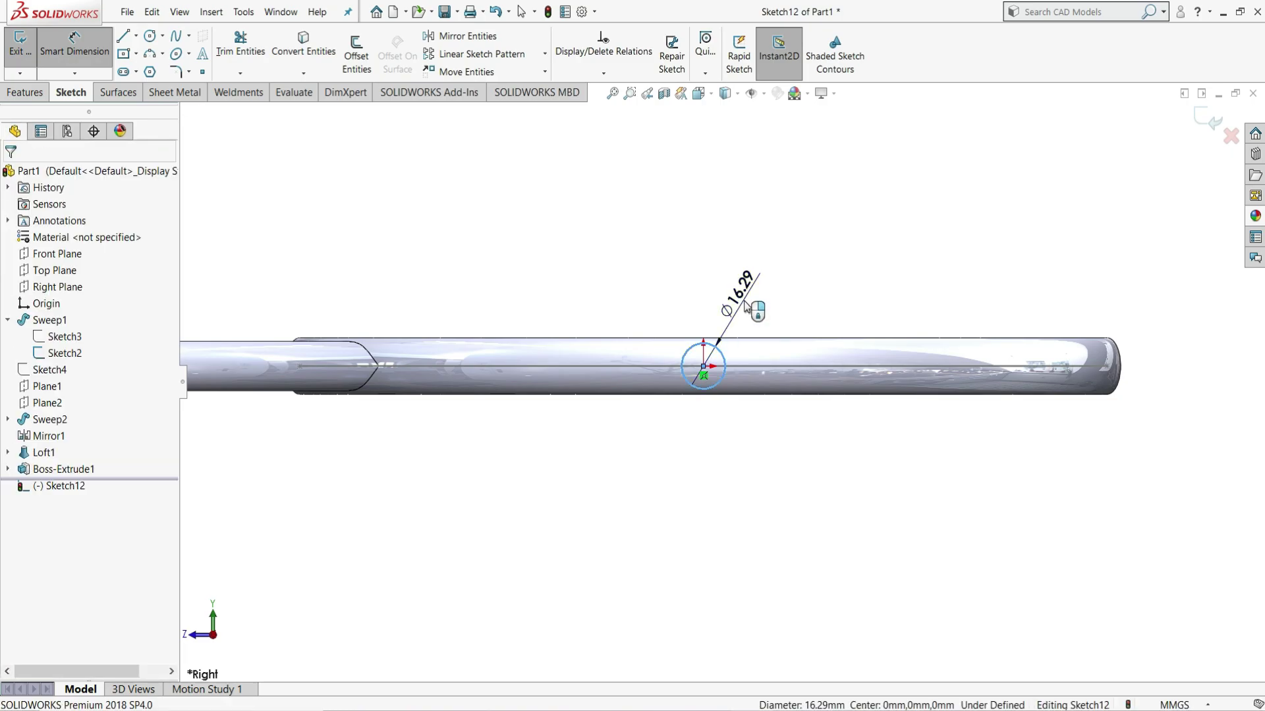
type("1.5")
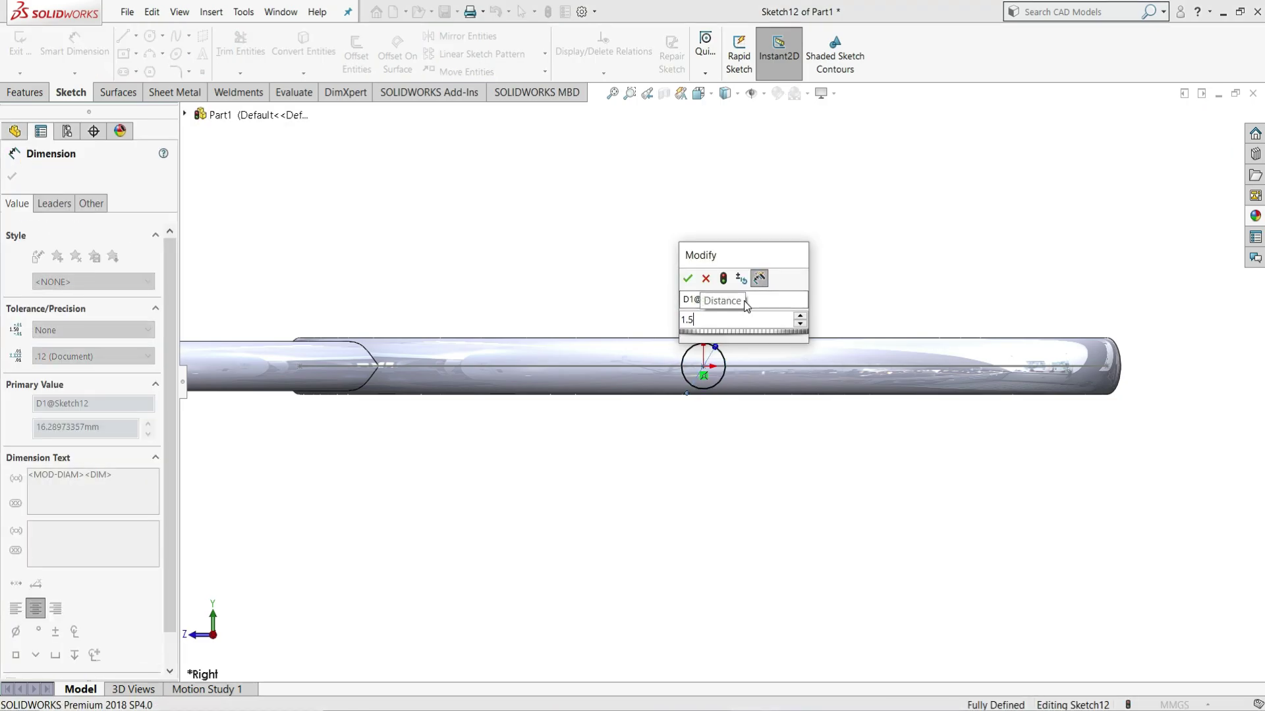
key("Escape")
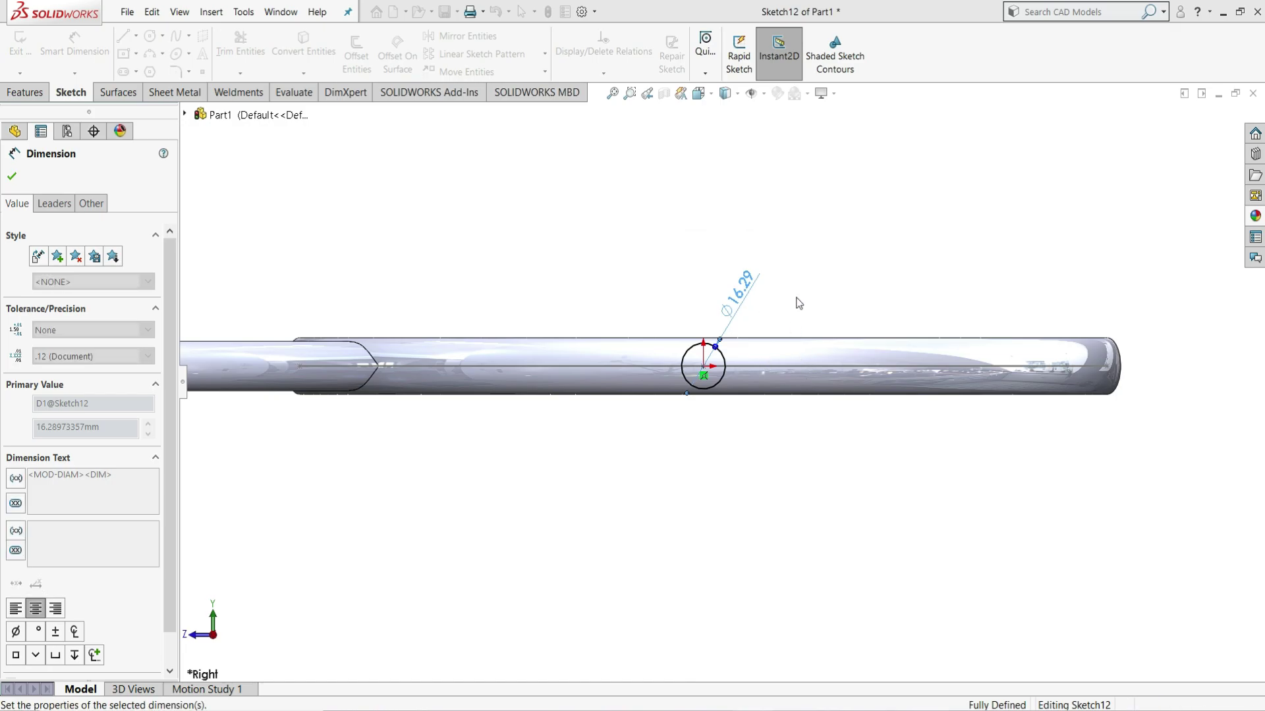
right_click(855, 296)
left_click(773, 392)
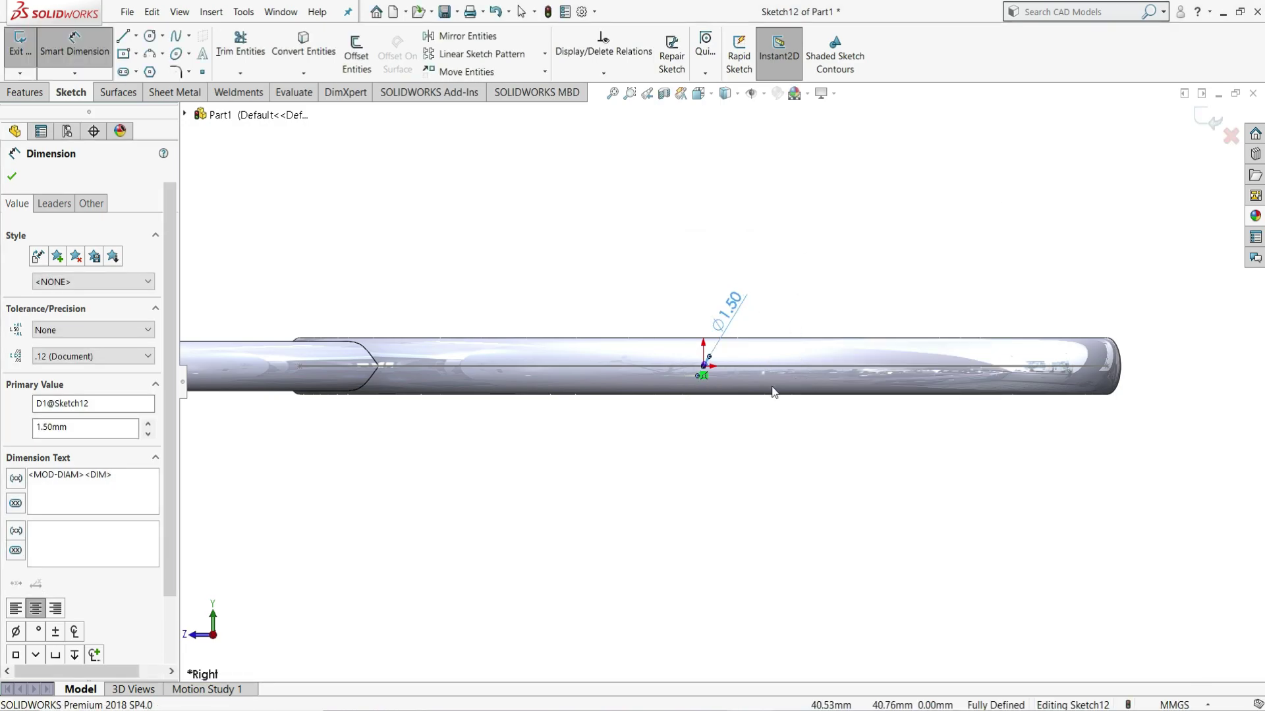
key("Escape")
scroll(773, 392, "down", 5)
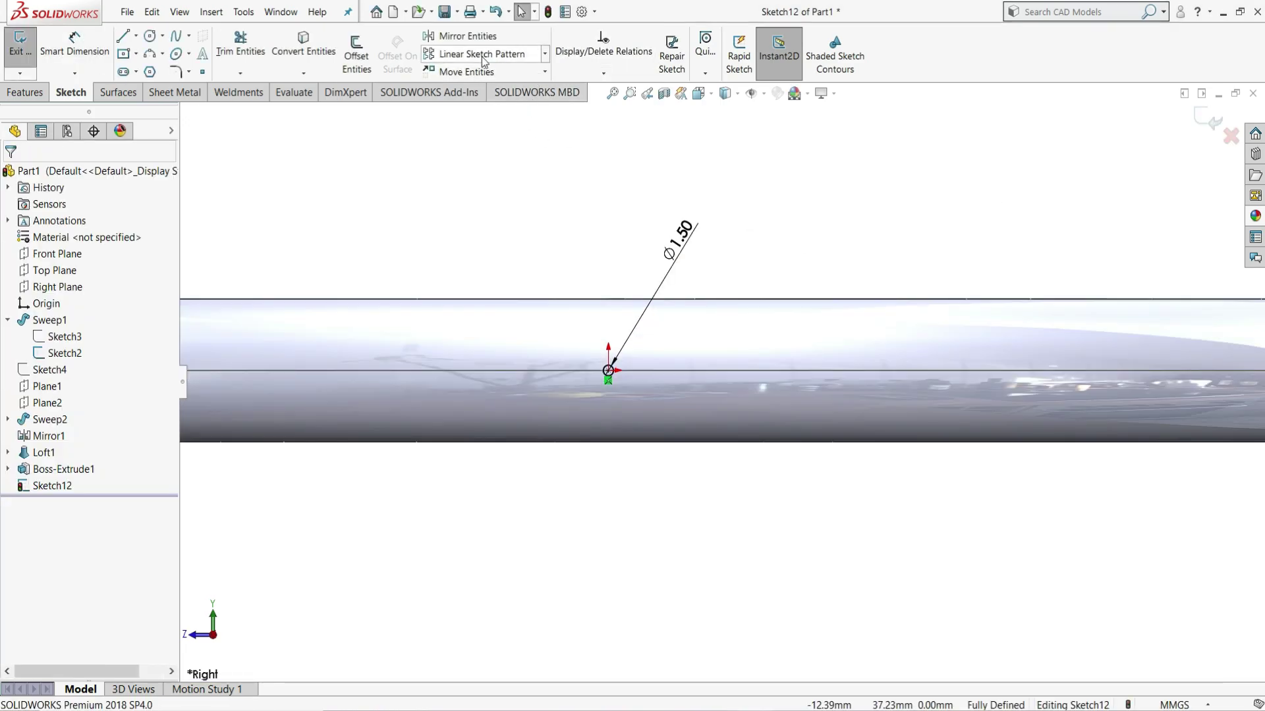
- Start a linear sketch pattern with the 1.50 mm circle (Arc1) as the entity to repeat
left_click(485, 61)
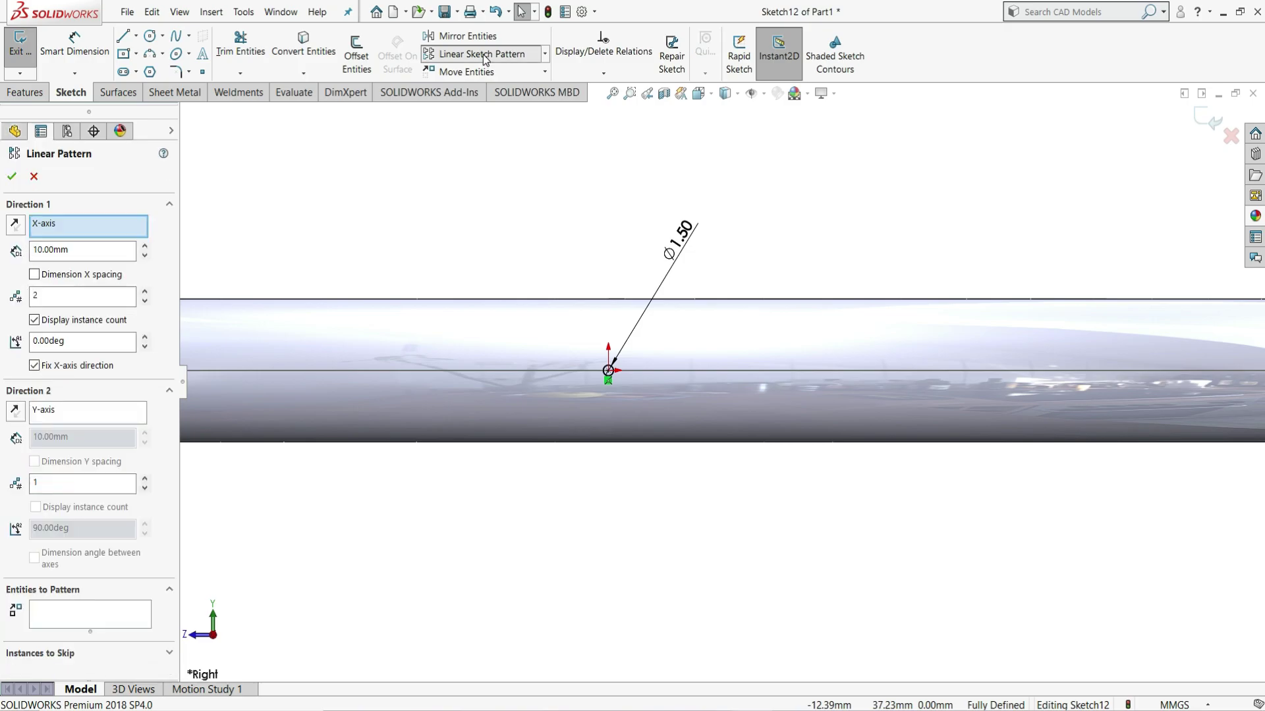
scroll(723, 378, "up", 3)
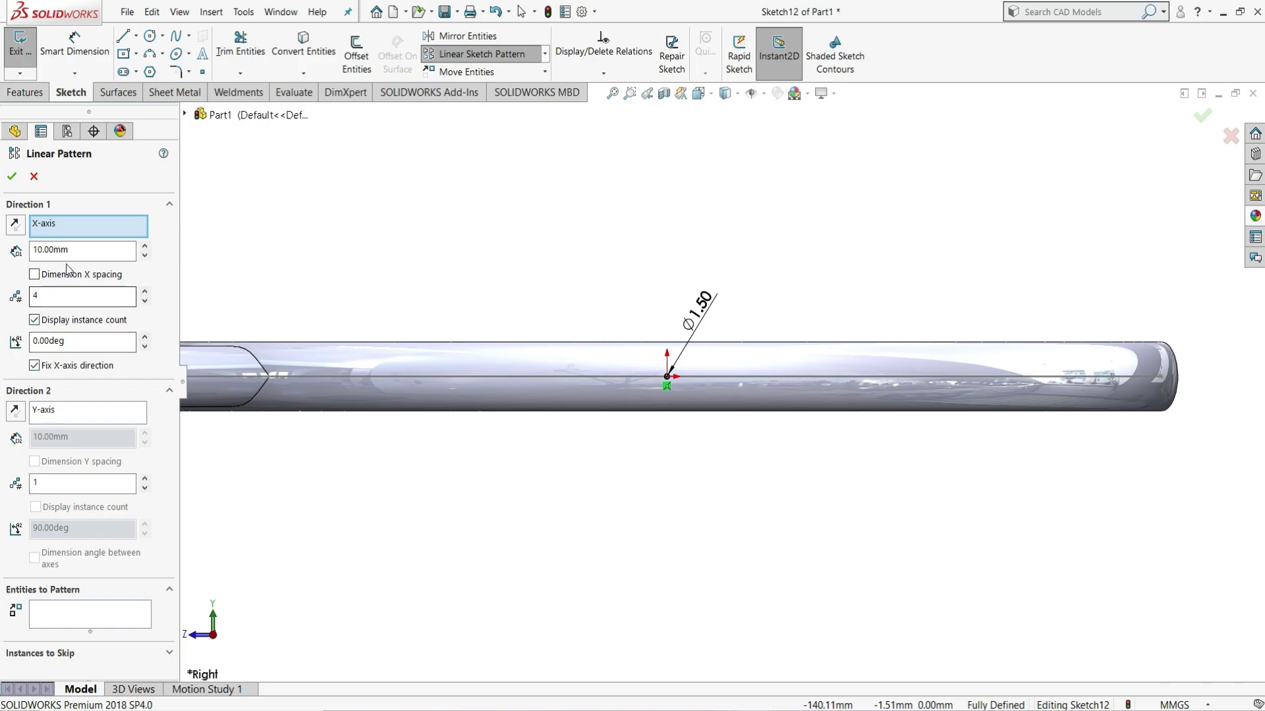
scroll(658, 372, "down", 2)
scroll(662, 388, "down", 2)
scroll(662, 402, "down", 3)
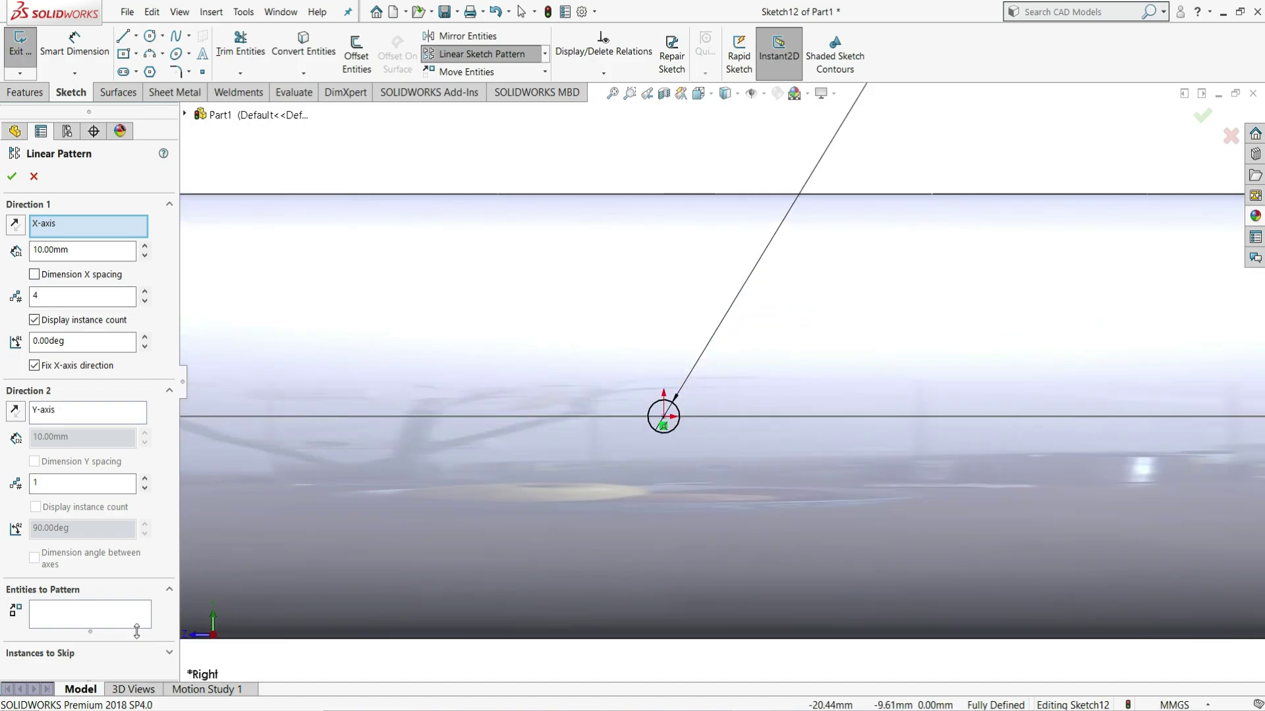
left_click(121, 615)
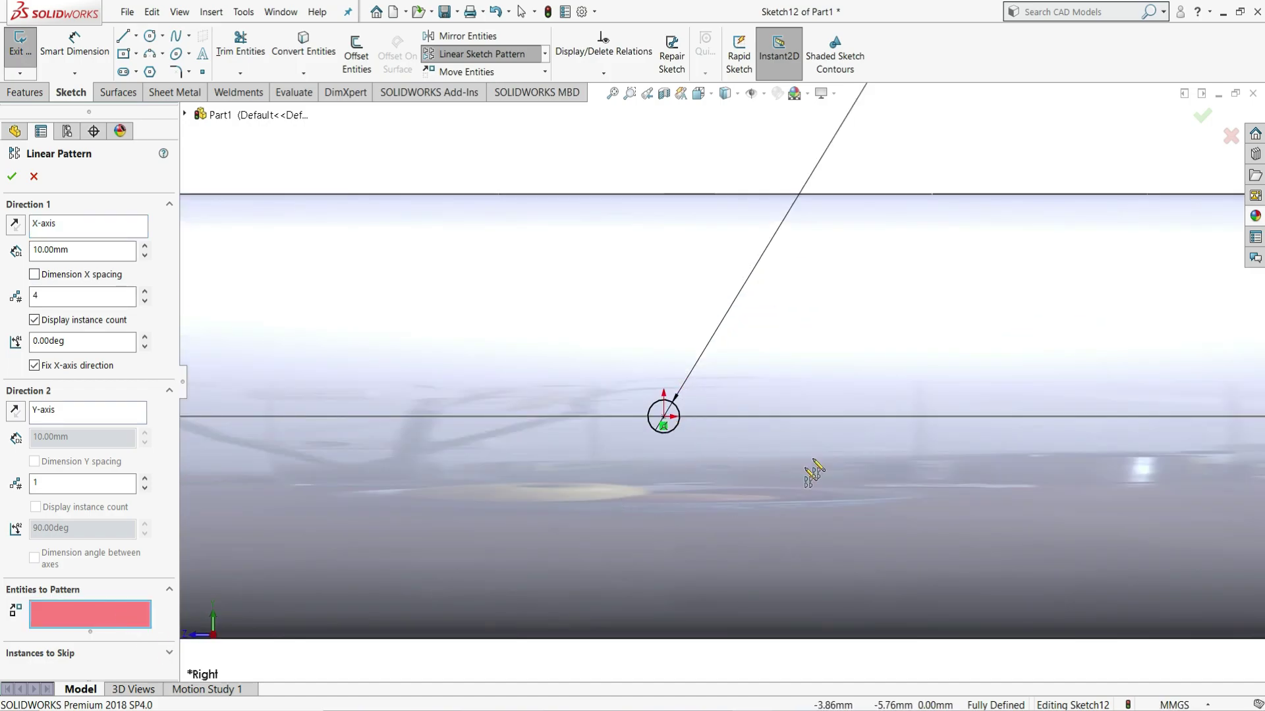
left_click(679, 417)
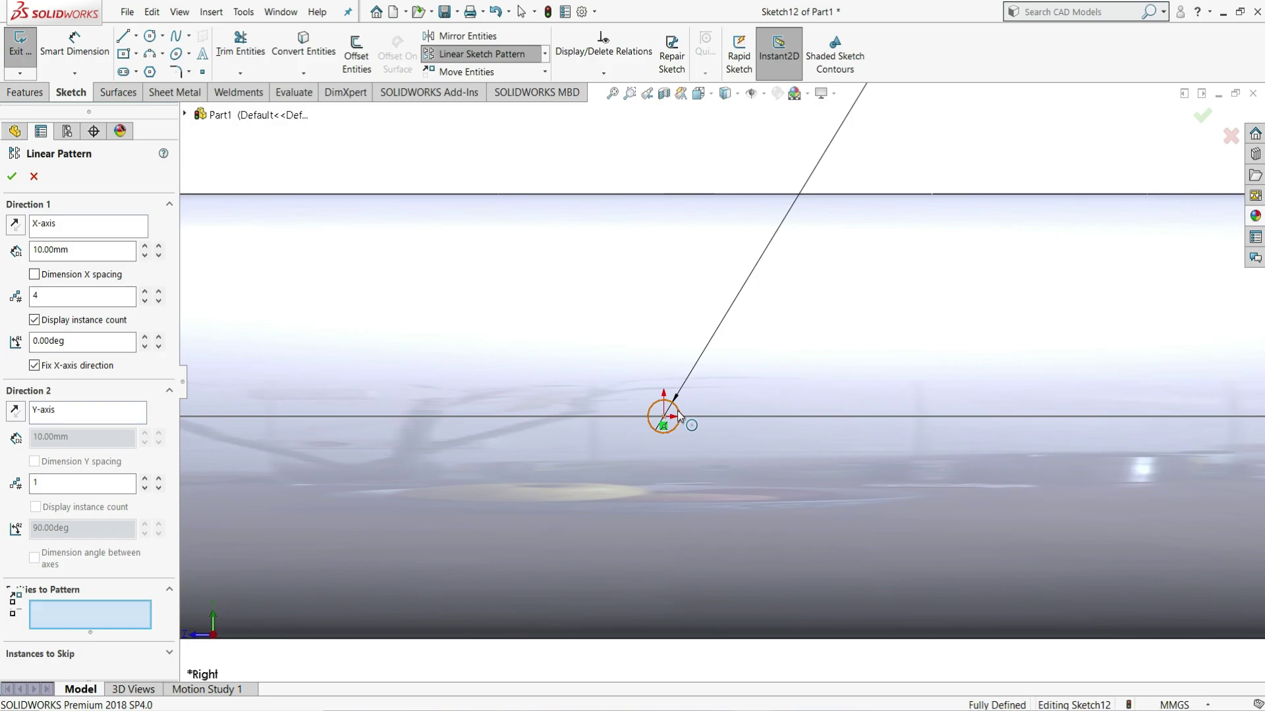
scroll(718, 388, "up", 3)
scroll(724, 396, "up", 1)
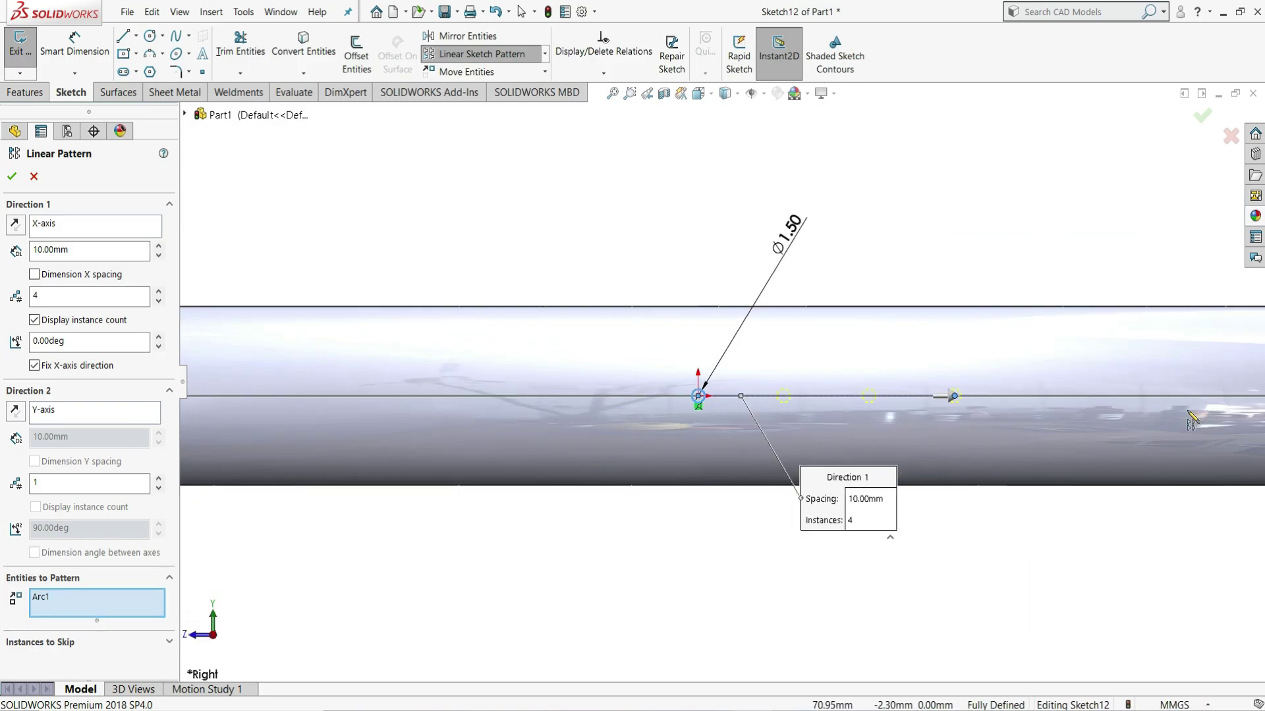
scroll(721, 382, "up", 1)
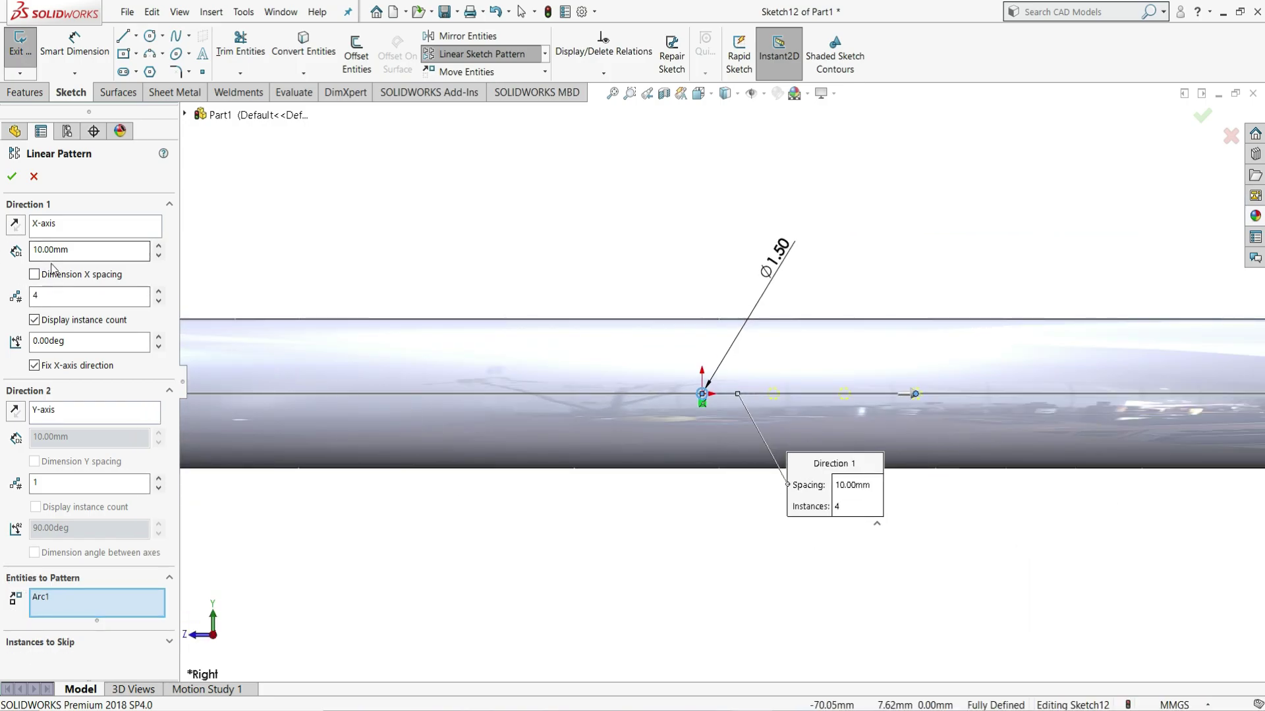
scroll(822, 428, "down", 2)
scroll(822, 429, "down", 1)
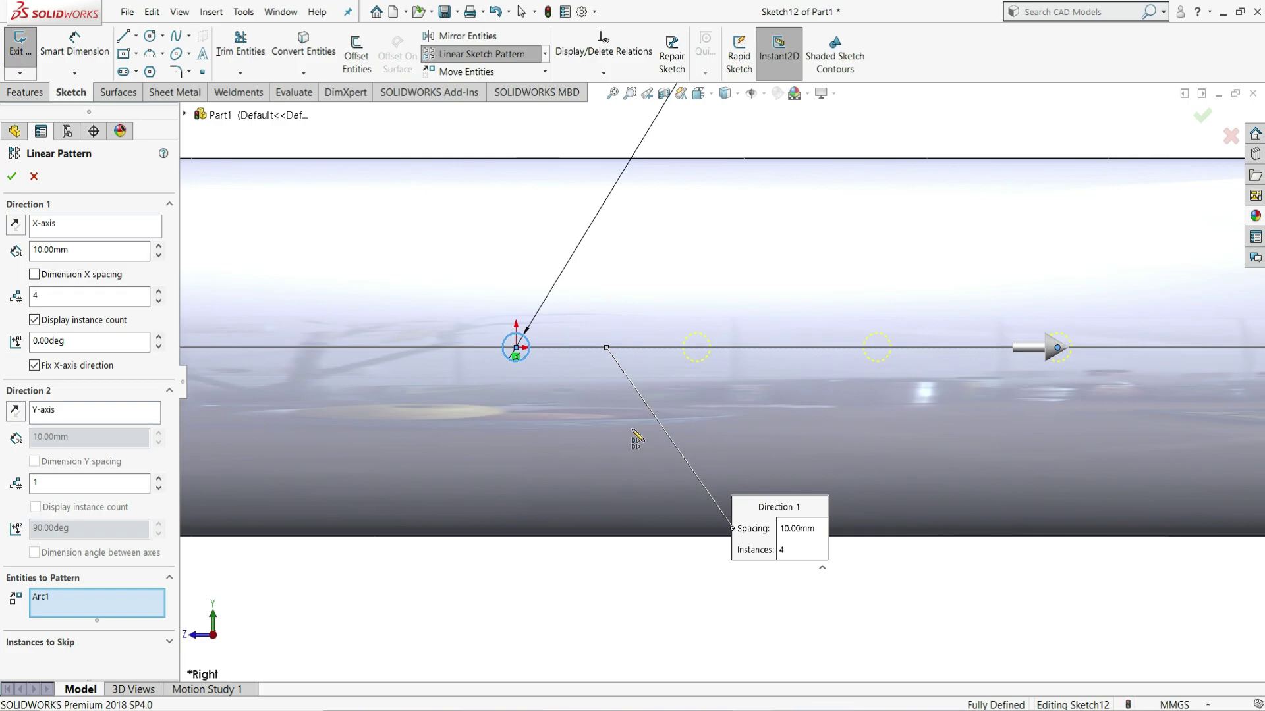
scroll(718, 450, "up", 3)
scroll(718, 379, "up", 3)
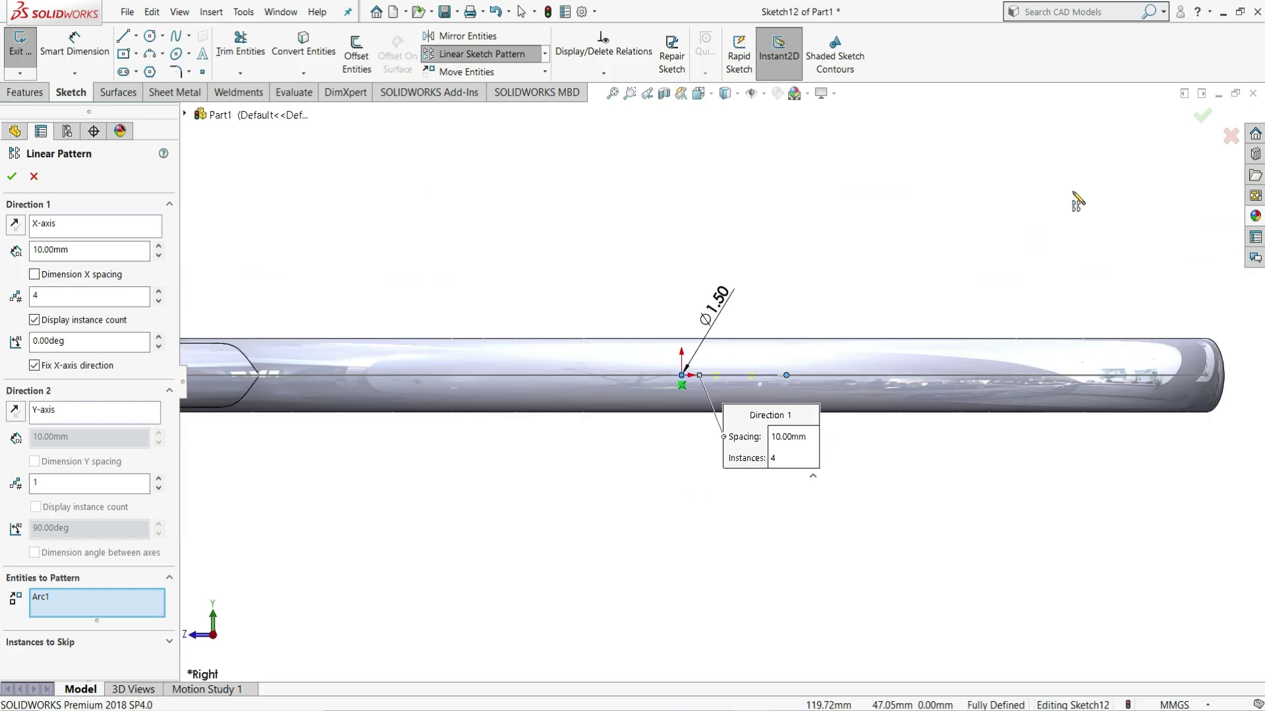
- Set the pattern to 16 instances spaced 10 mm along the X-axis
middle_click_drag(1119, 313, 1096, 333)
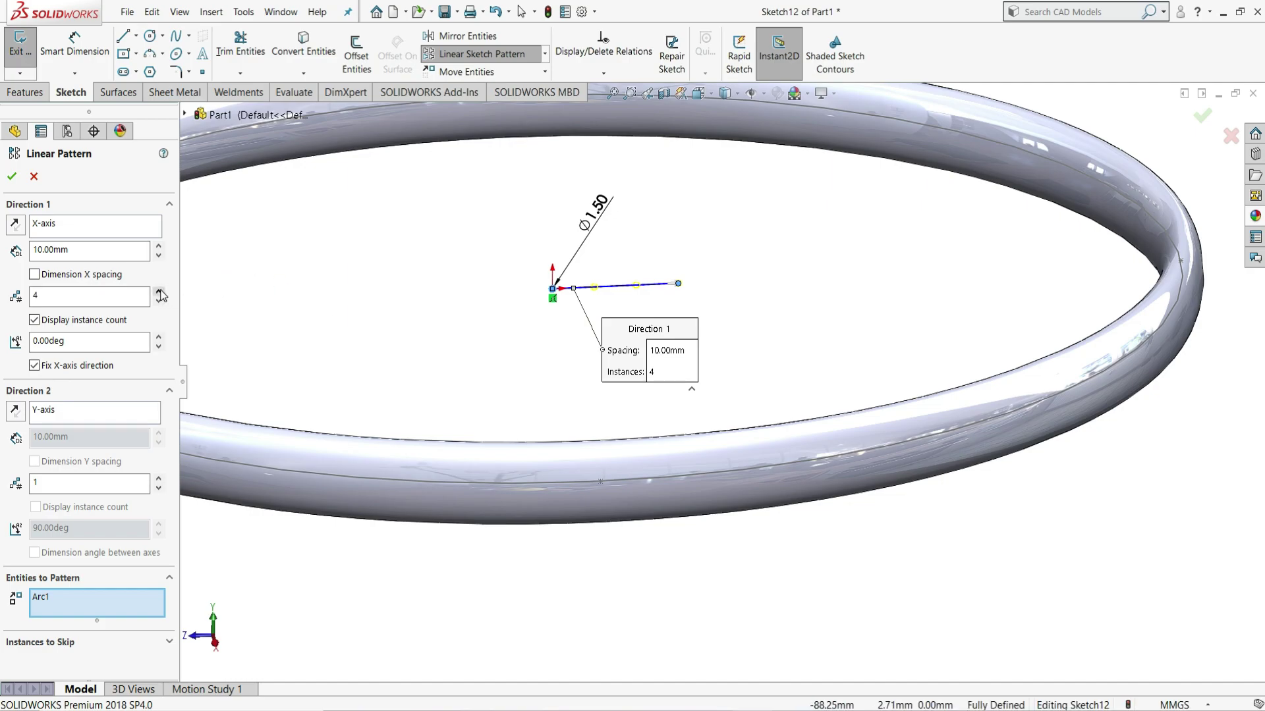
left_click_drag(160, 293, 160, 293)
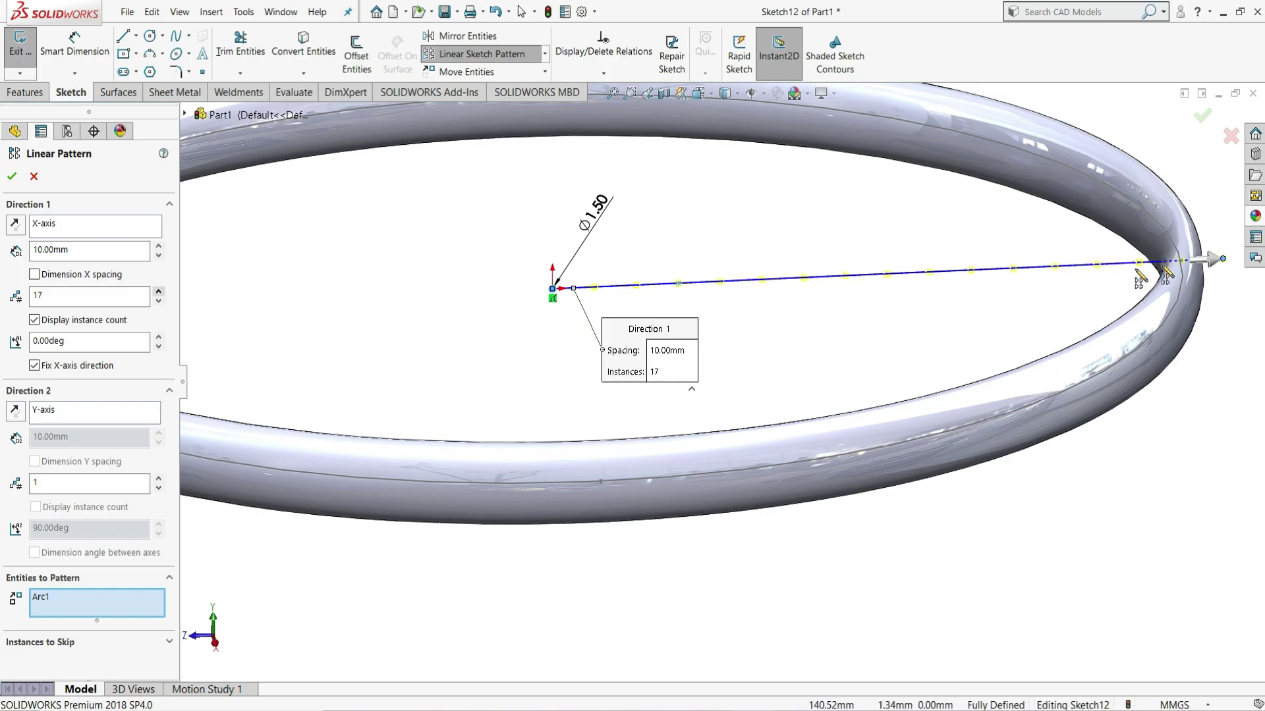
scroll(1086, 324, "down", 1)
scroll(1086, 324, "down", 2)
scroll(1086, 325, "down", 2)
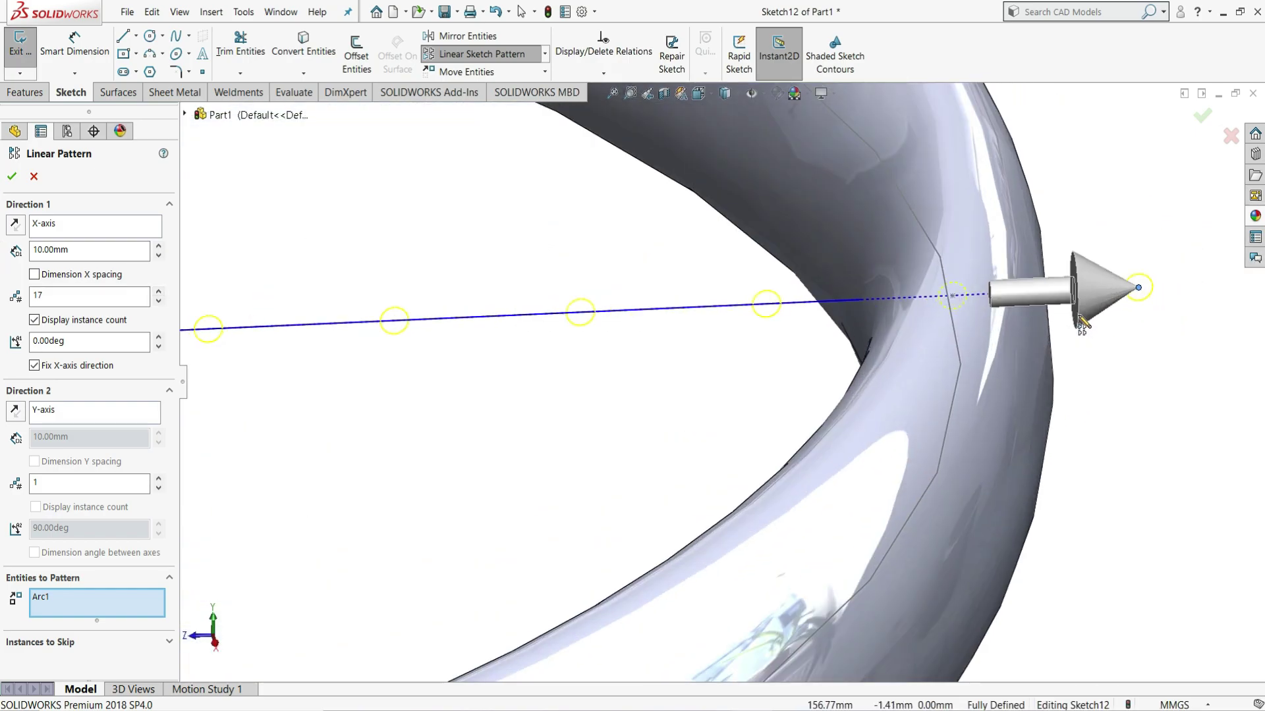
left_click(159, 301)
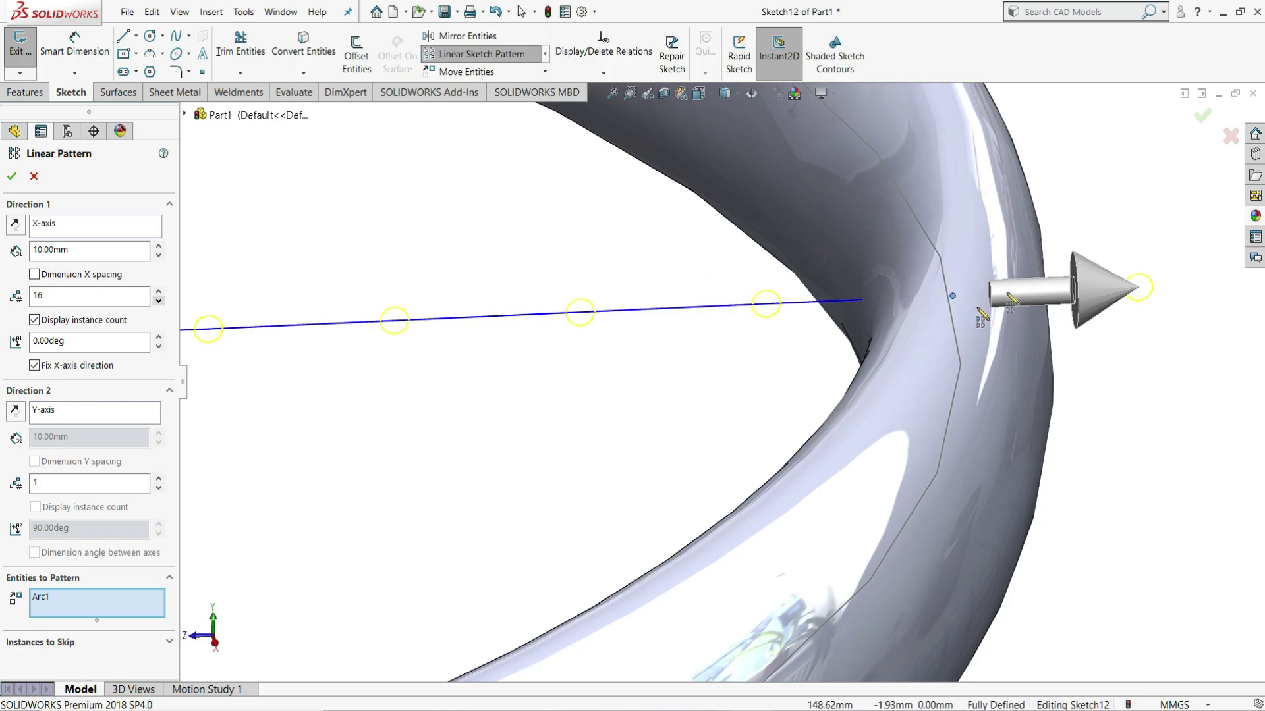
scroll(967, 310, "down", 1)
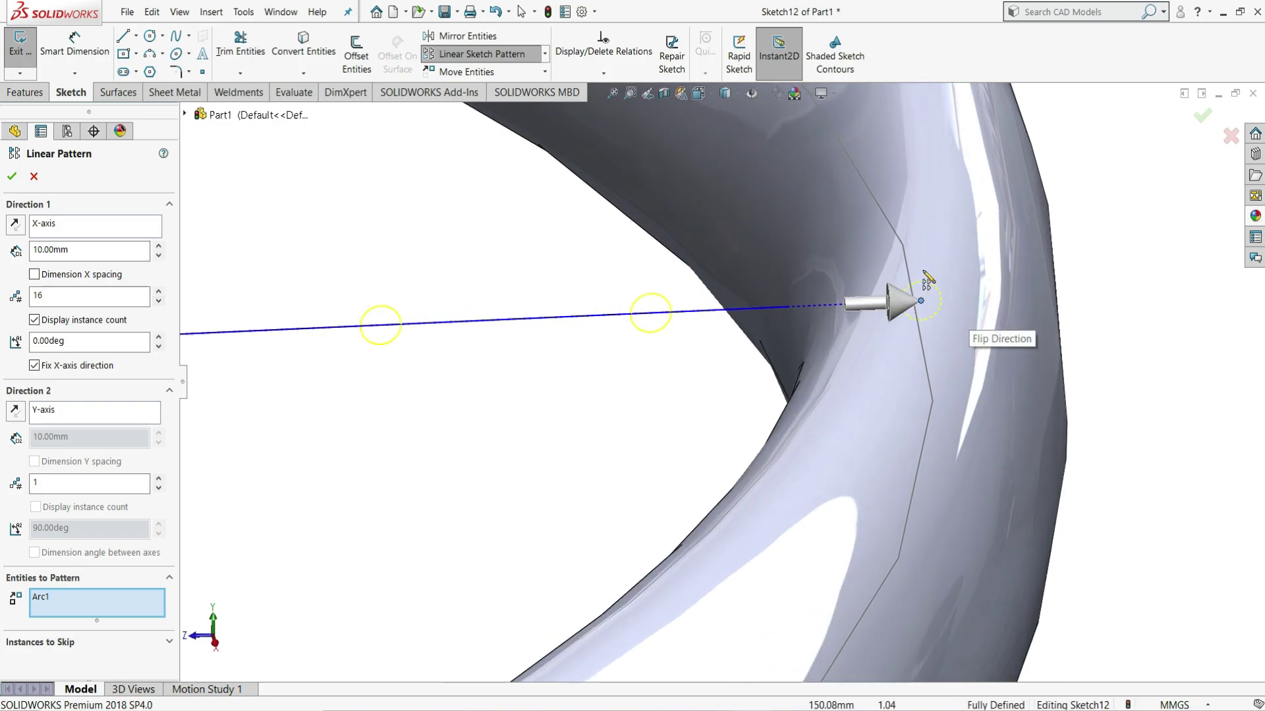
scroll(931, 326, "up", 3)
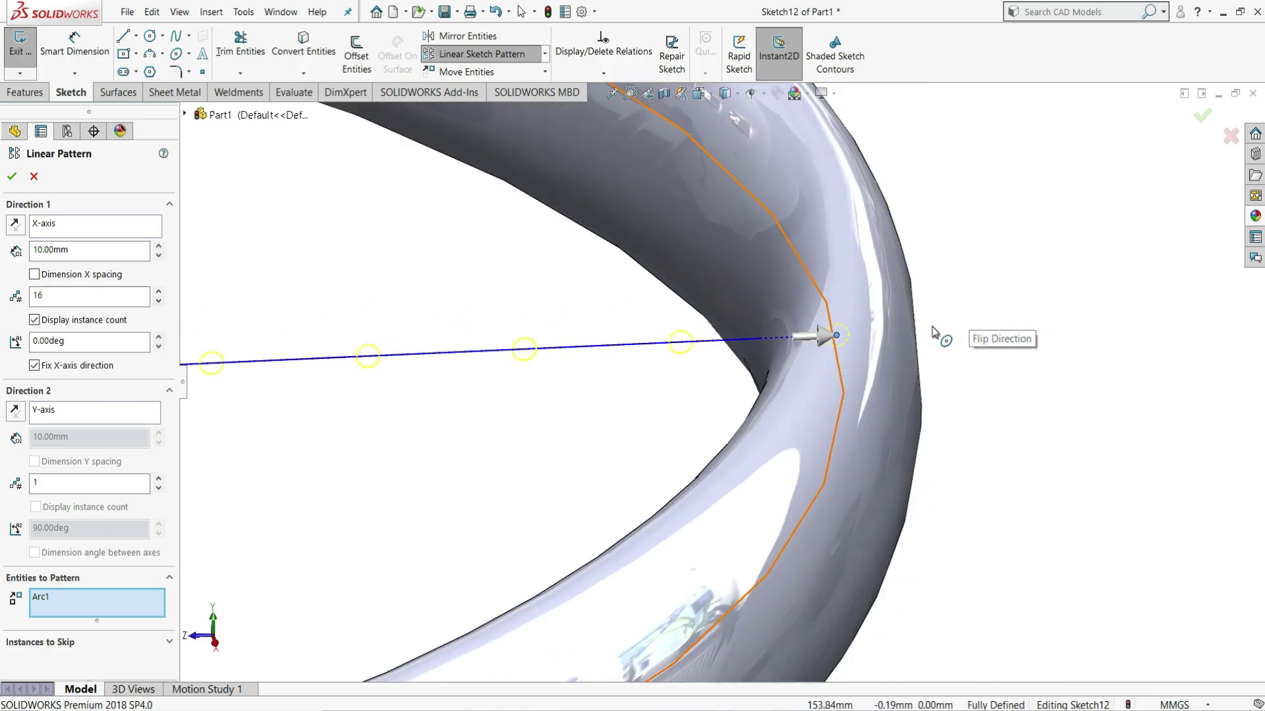
scroll(1050, 300, "up", 2)
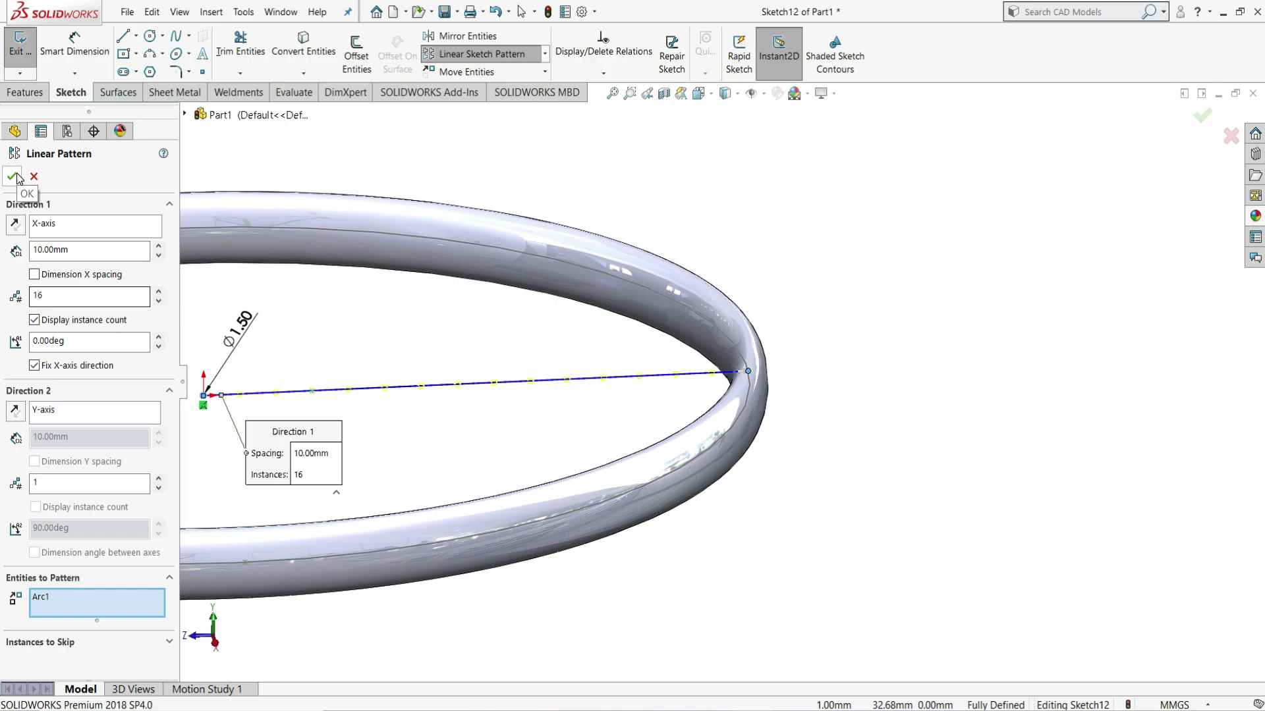
- Commit the 16-circle linear pattern in Sketch12
left_click(13, 177)
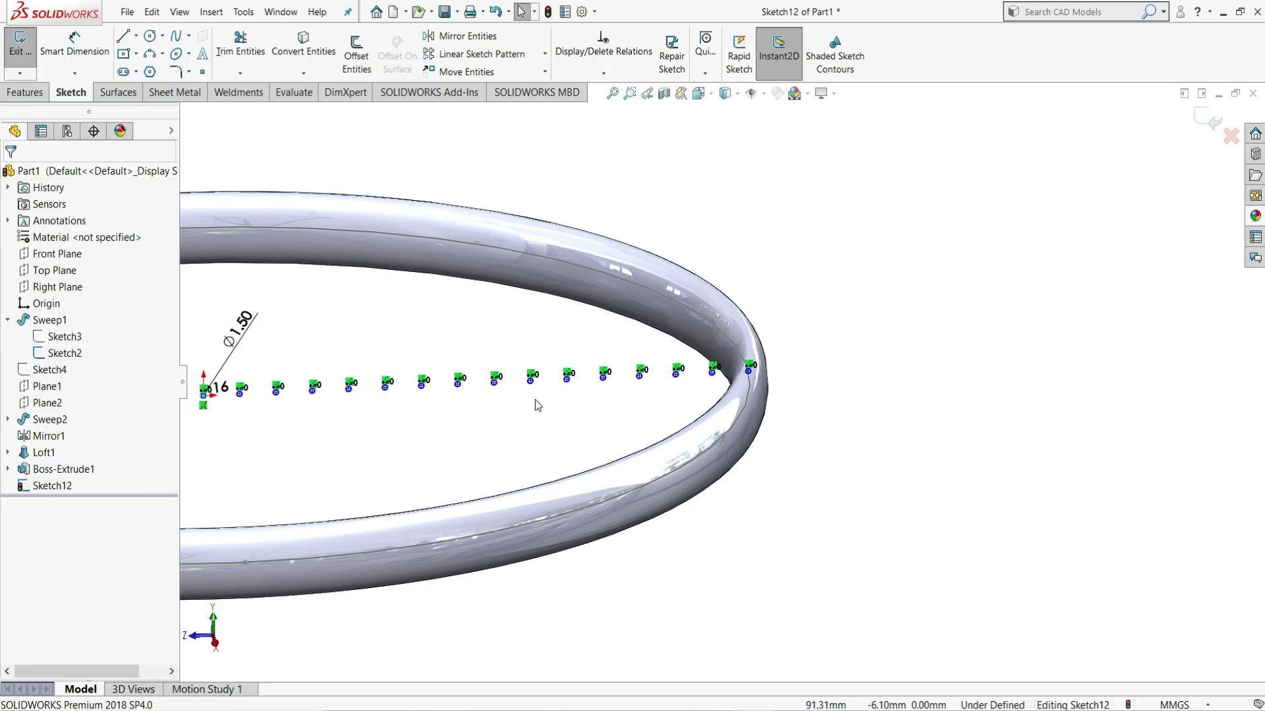
scroll(583, 382, "up", 1)
scroll(567, 402, "down", 2)
scroll(549, 424, "down", 2)
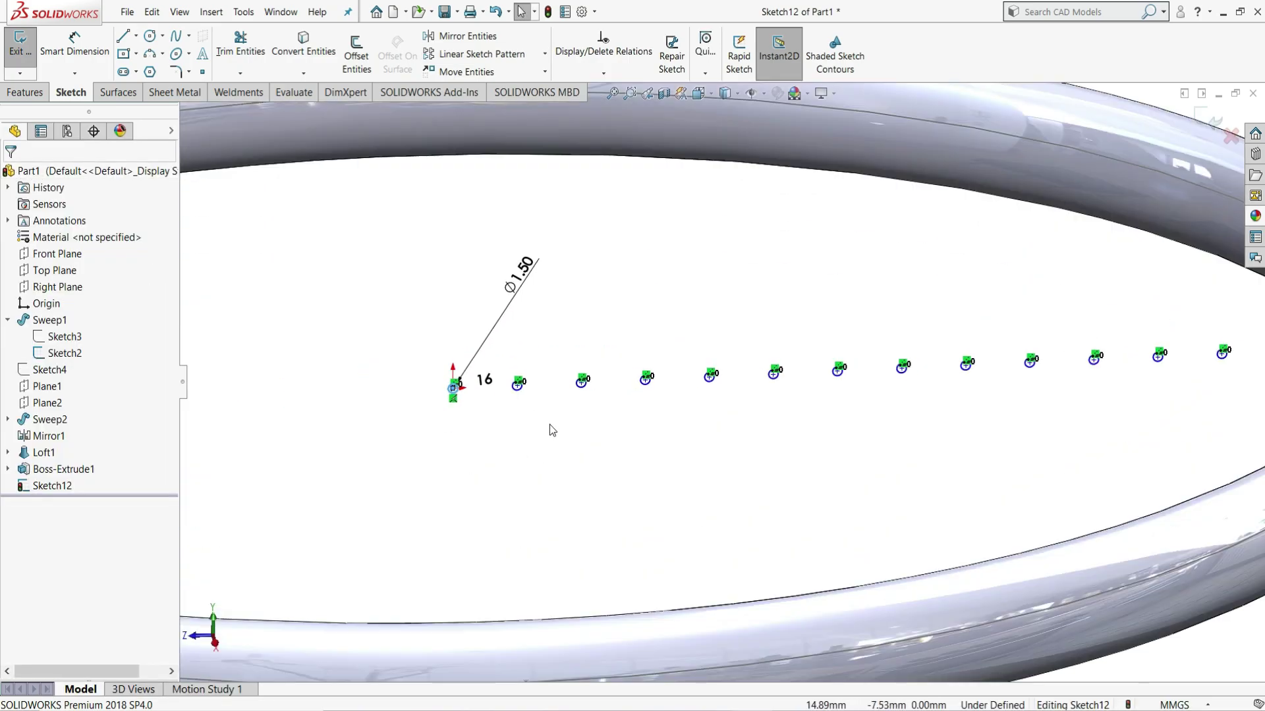
scroll(496, 427, "up", 3)
scroll(635, 429, "down", 2)
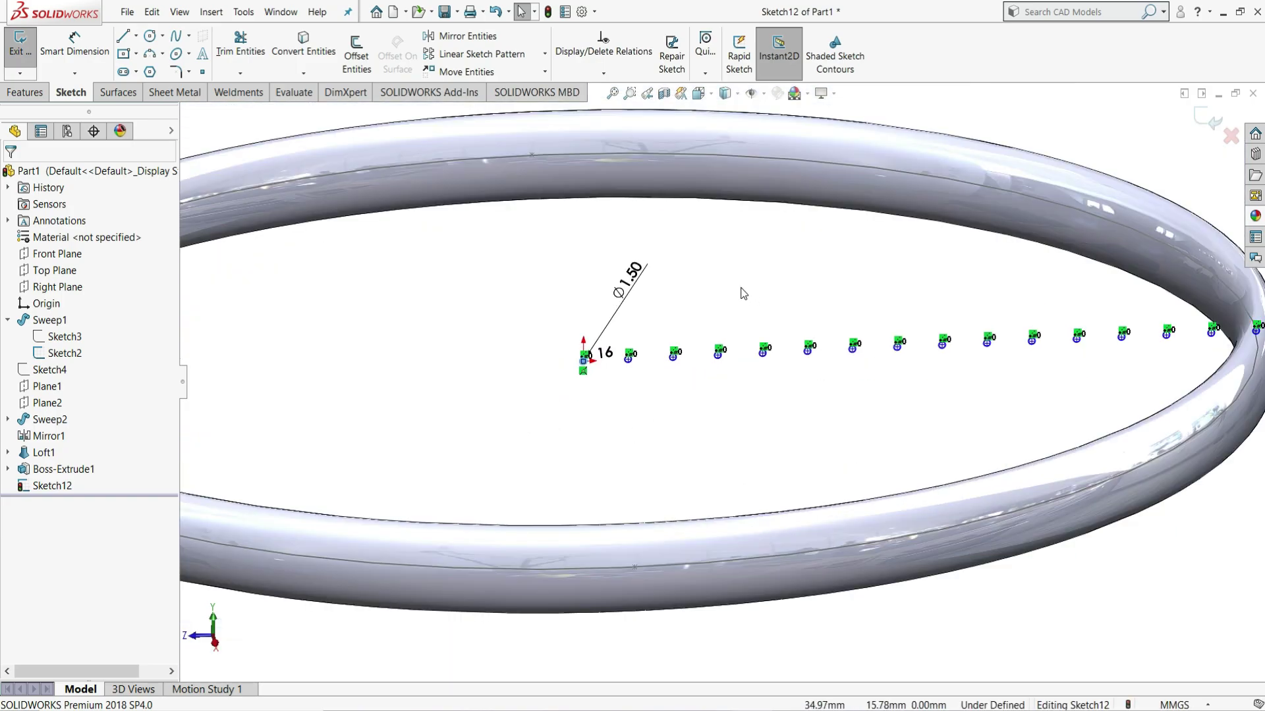
- Fully define the sketch with an added 10.00 mm spacing dimension, then begin an Extruded Boss/Base
left_click(603, 72)
left_click(588, 124)
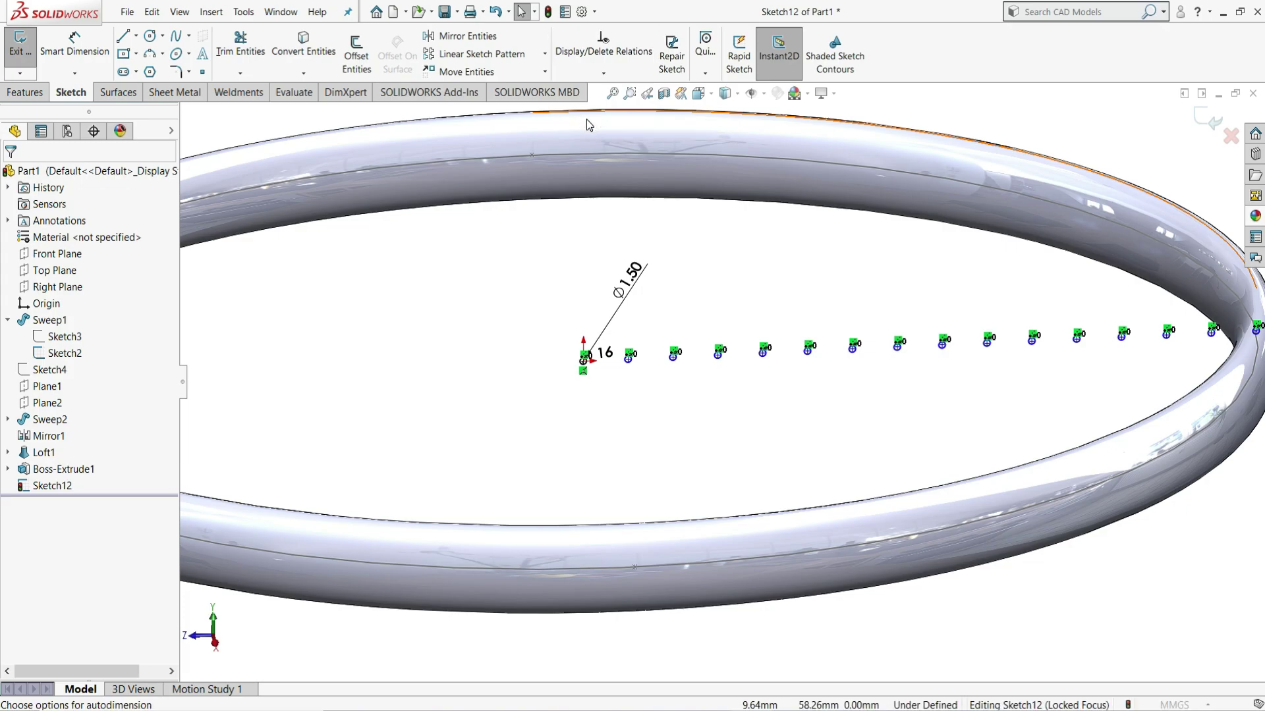
left_click(68, 260)
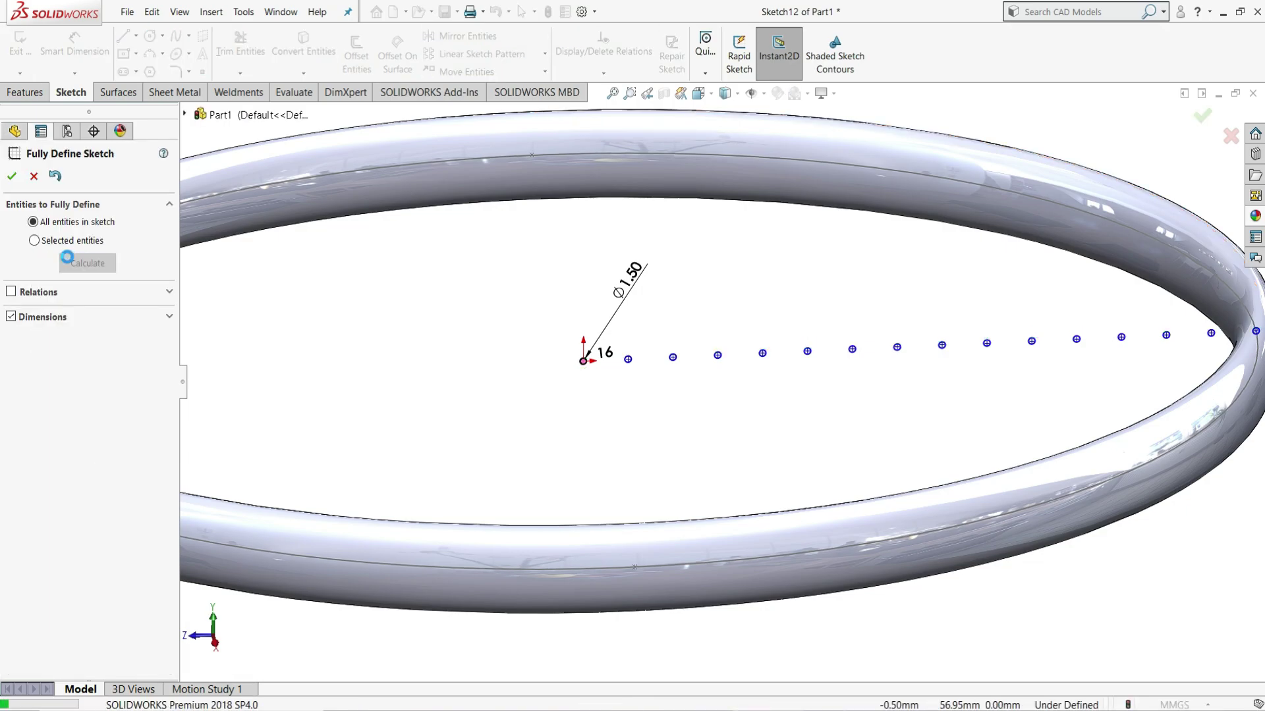
left_click(11, 177)
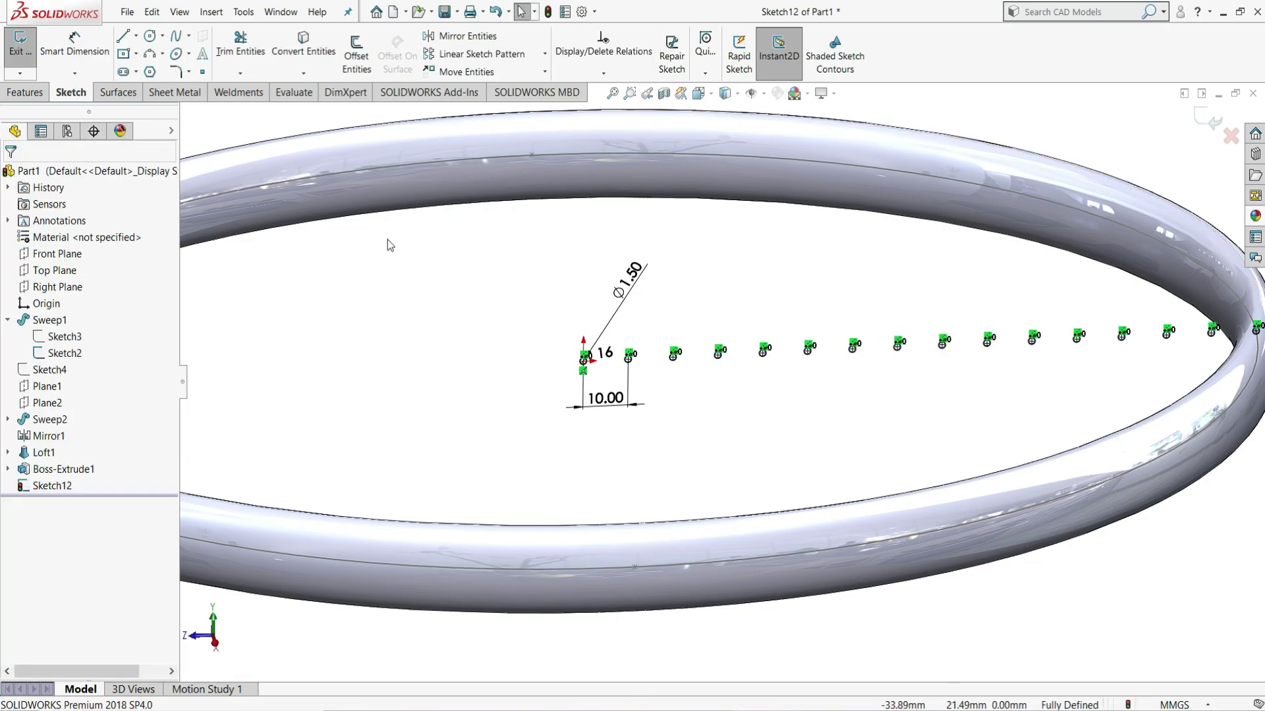
left_click(25, 93)
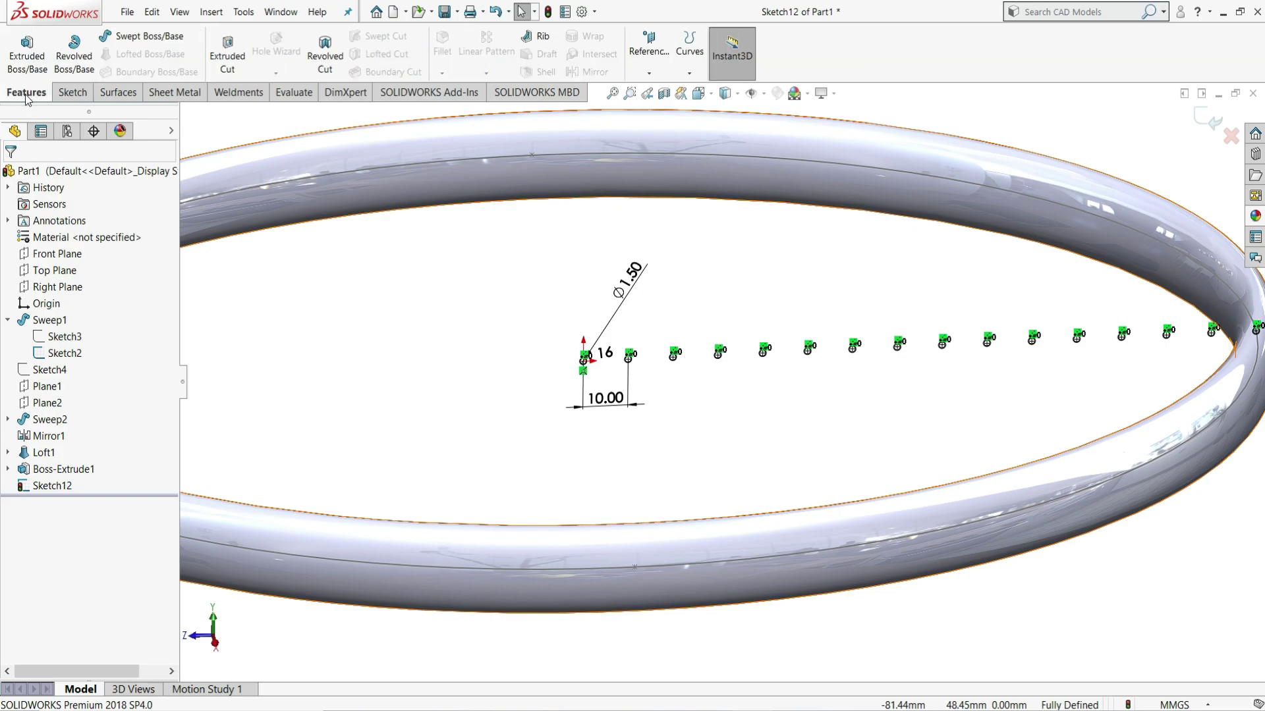
left_click(18, 69)
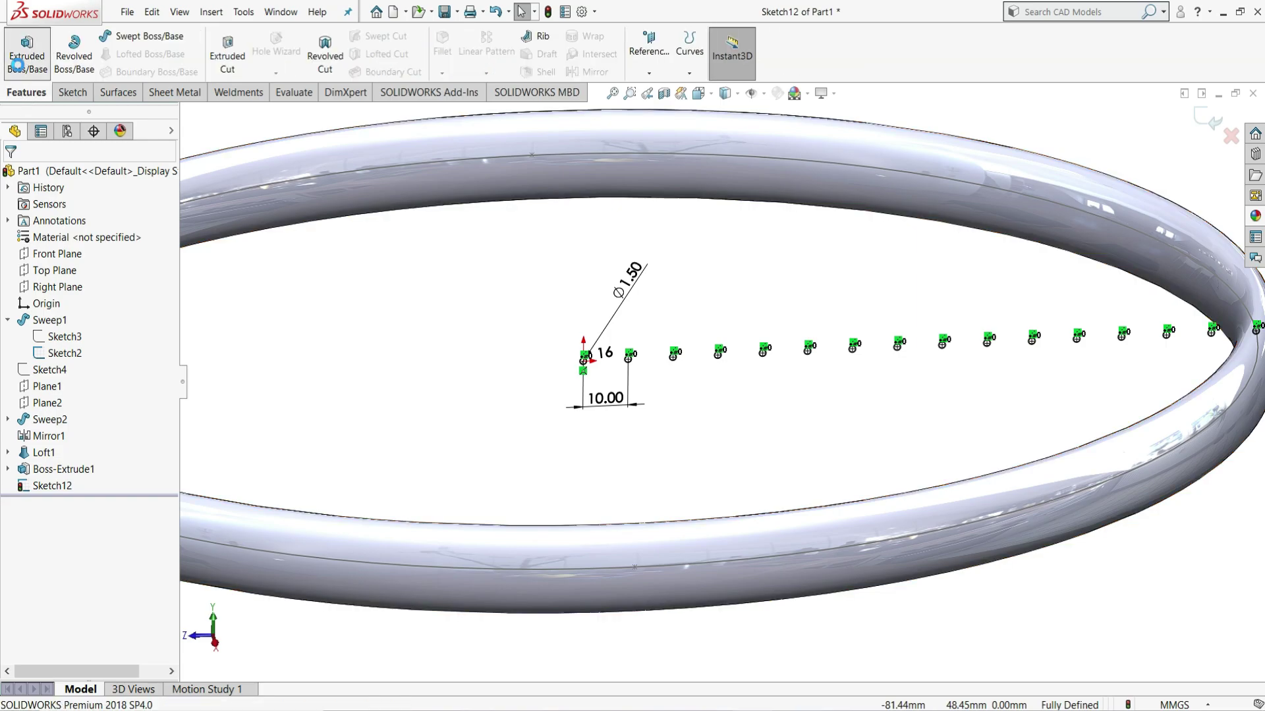
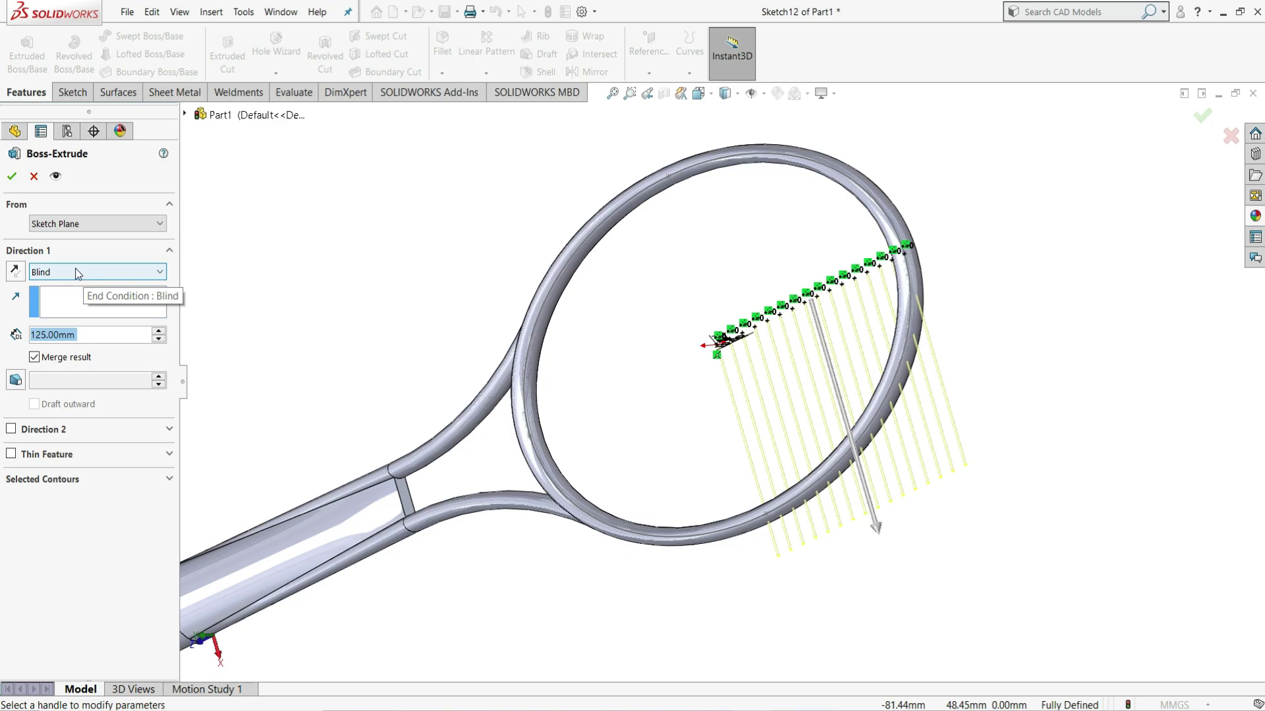
- Extrude the string lines Up To Surface, stopping at the frame face in both directions
left_click(75, 269)
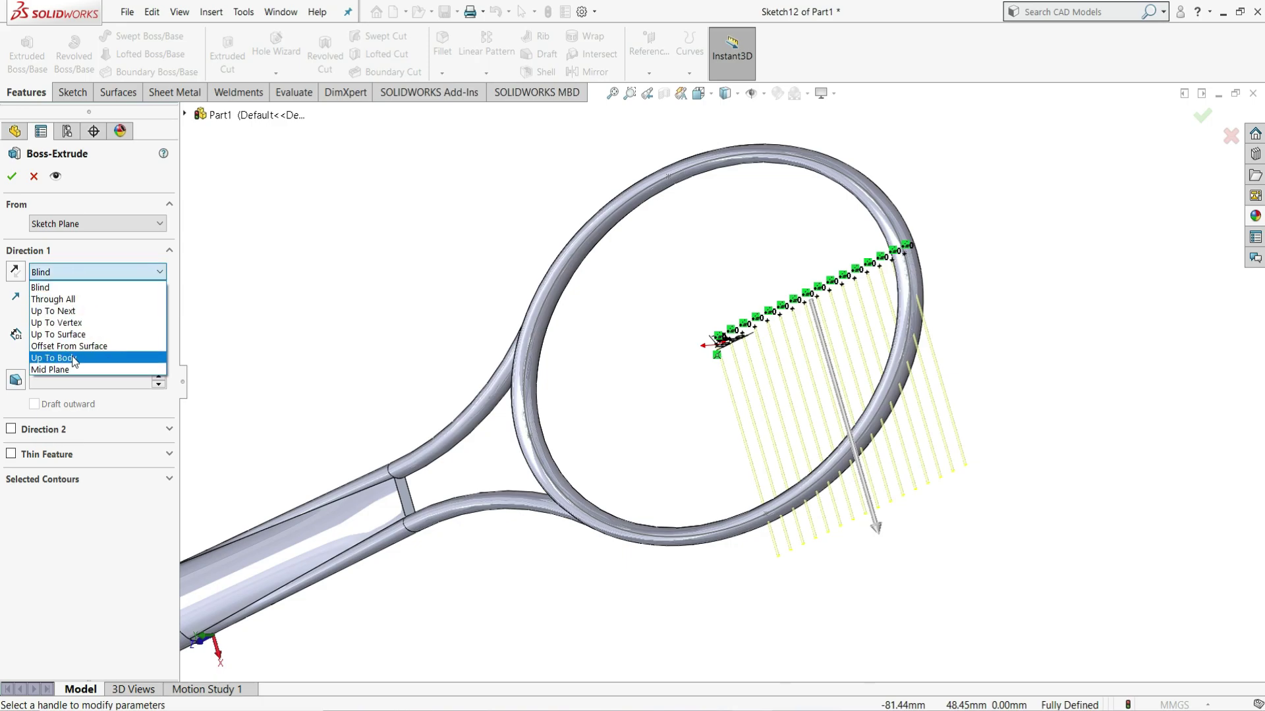
left_click(72, 335)
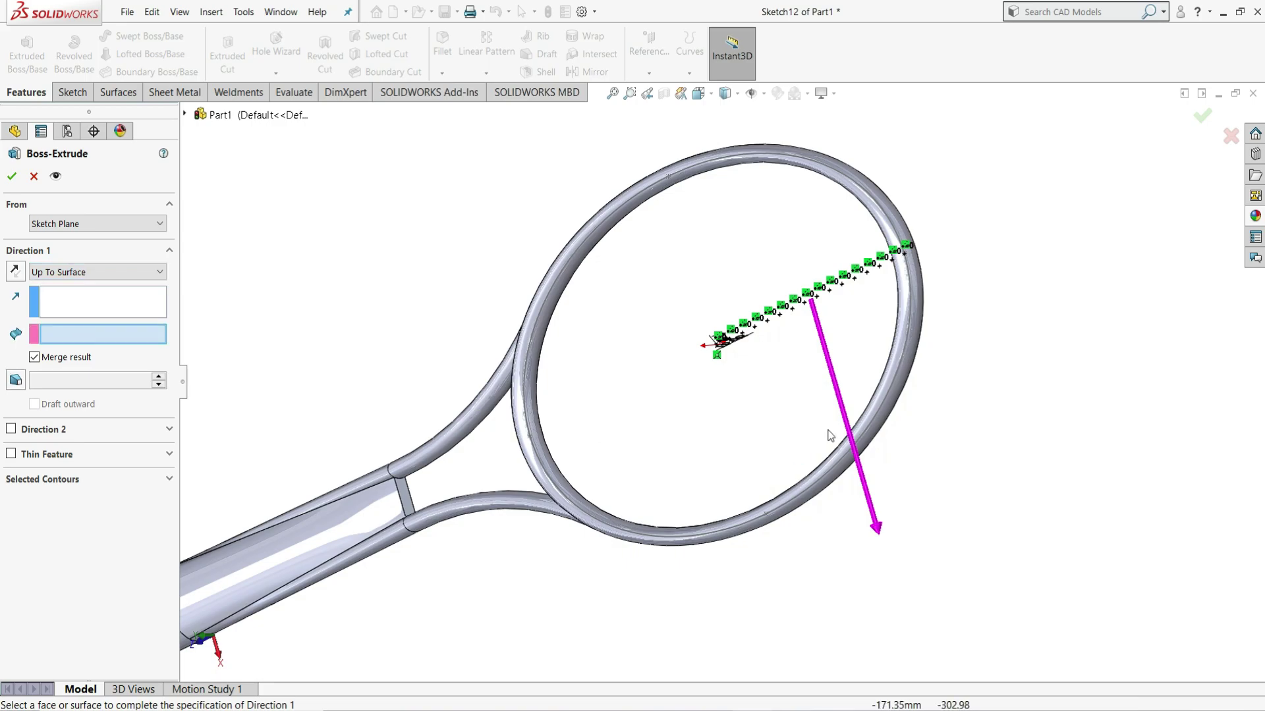
left_click(897, 376)
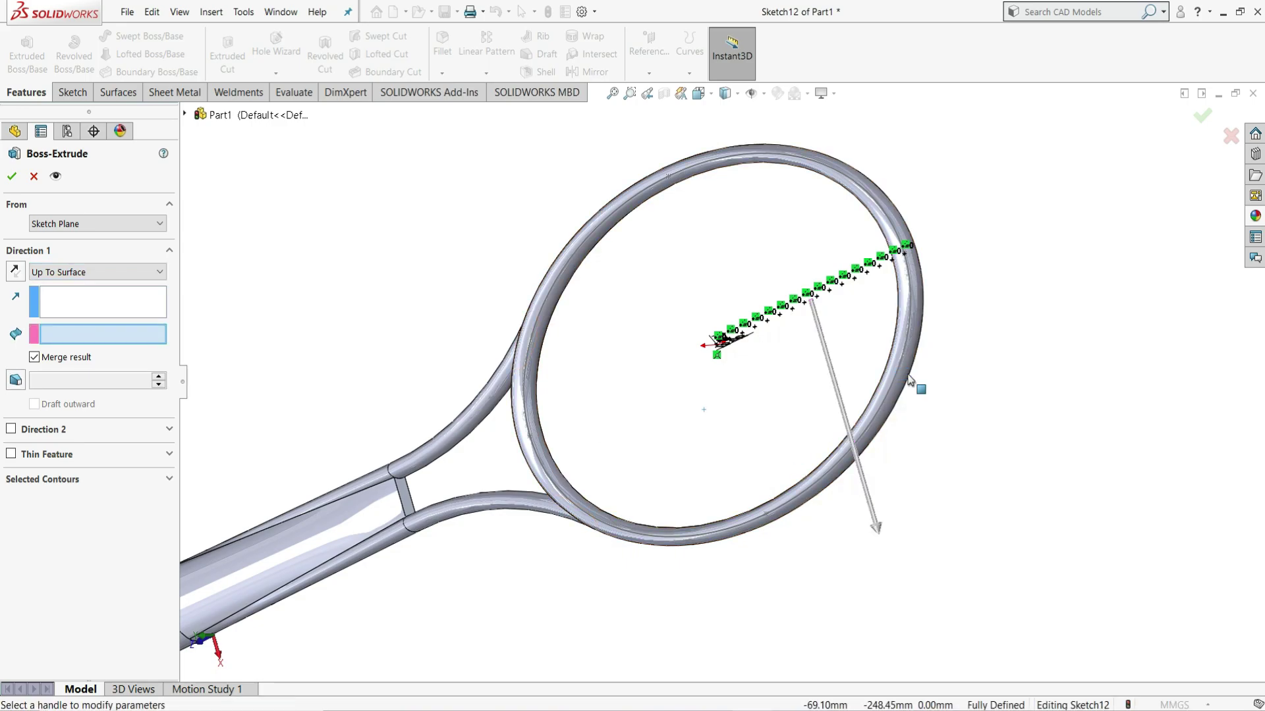
scroll(908, 379, "up", 2)
scroll(898, 409, "up", 2)
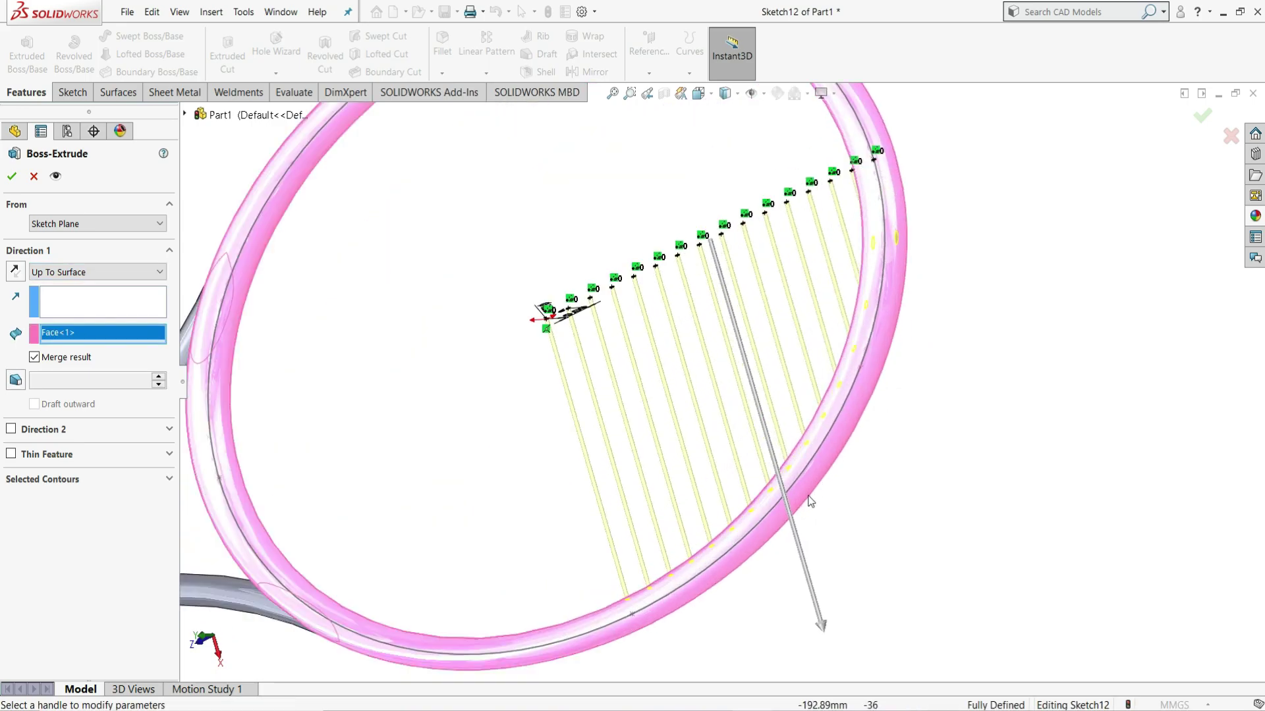
scroll(875, 446, "up", 2)
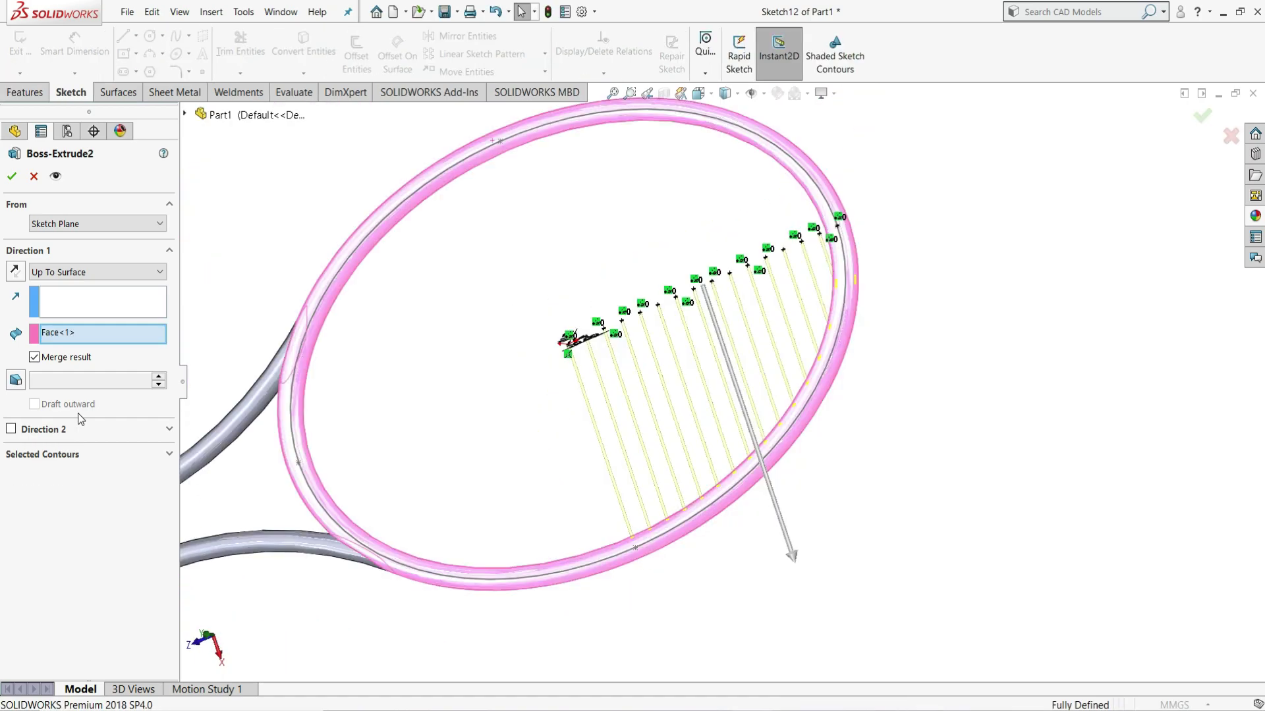
left_click(10, 430)
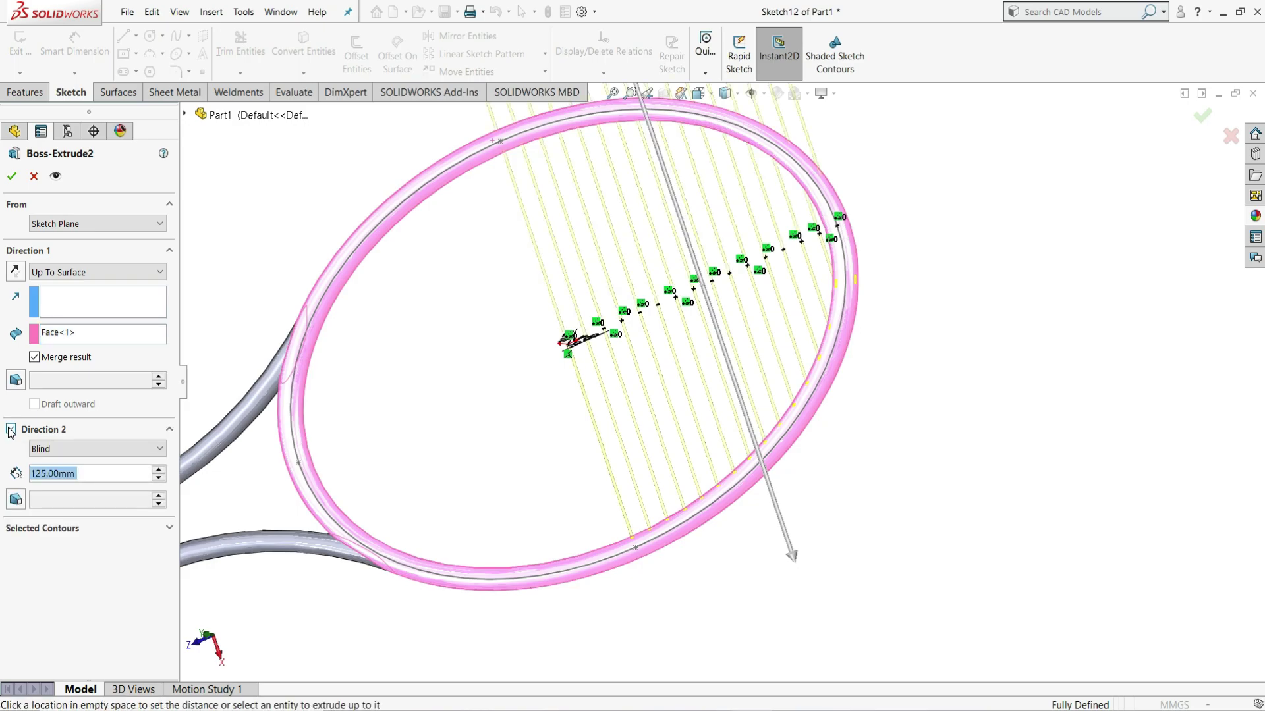
left_click(132, 450)
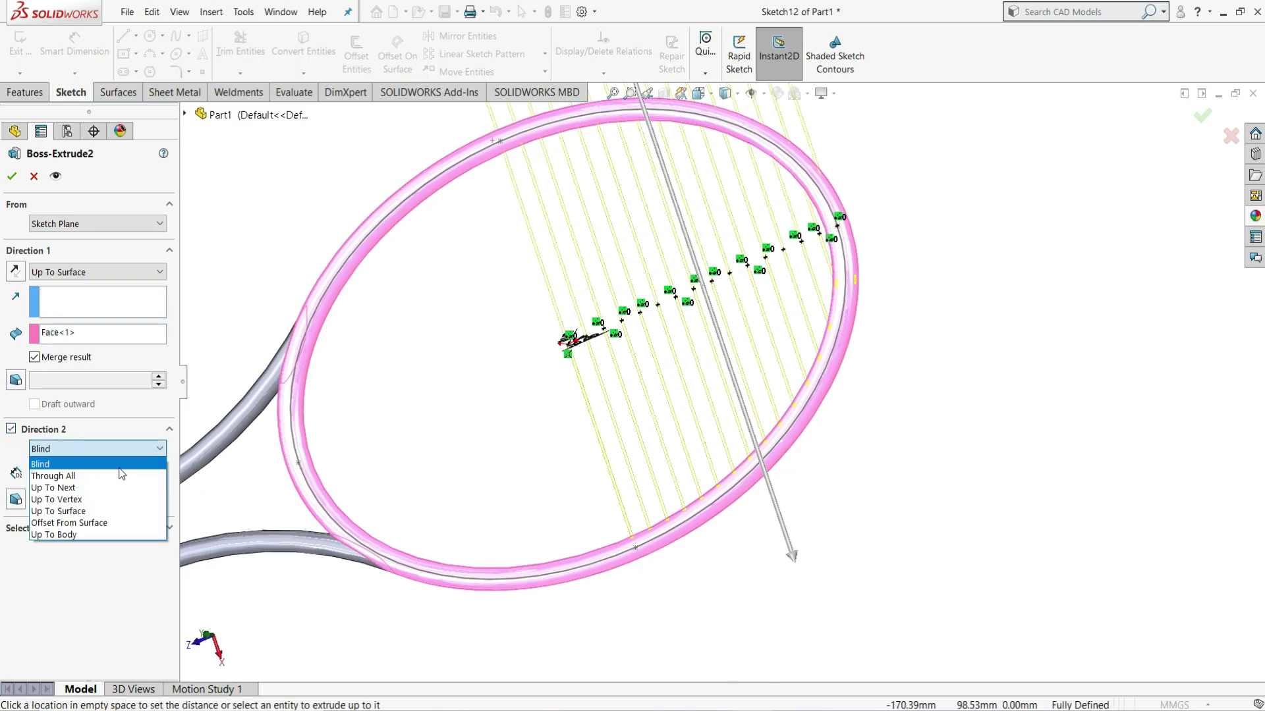
left_click(88, 512)
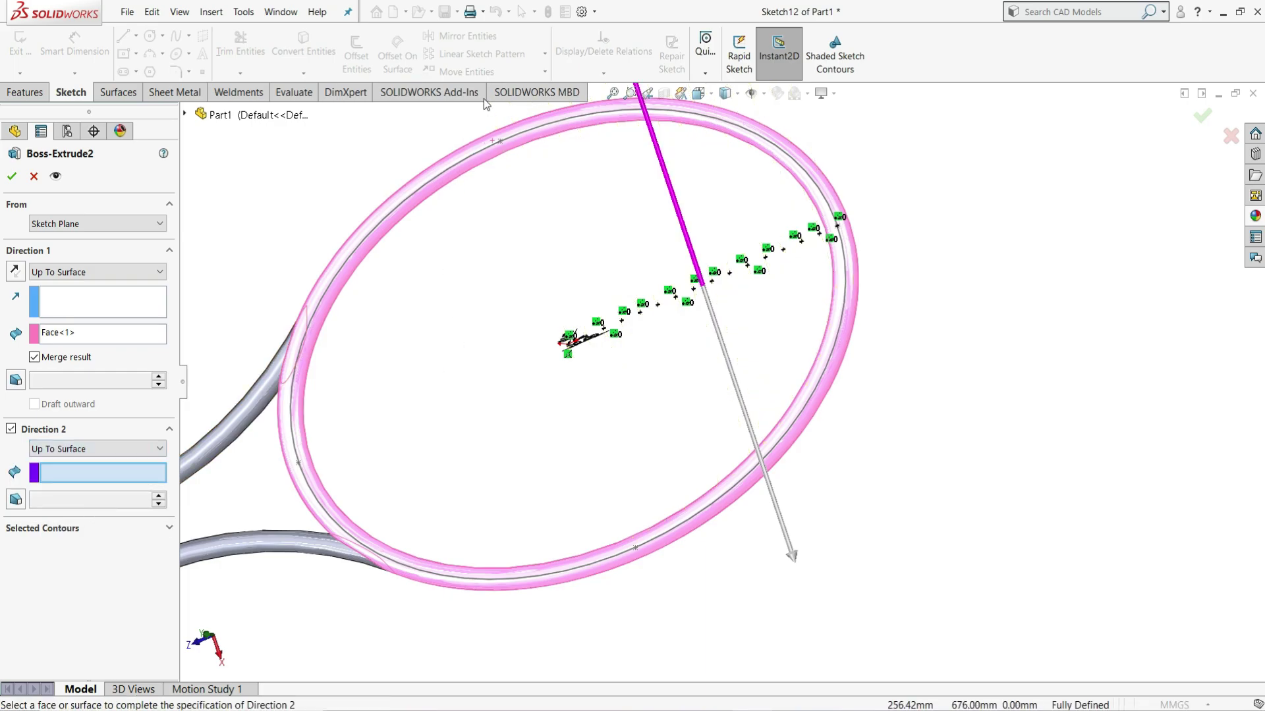
left_click(544, 120)
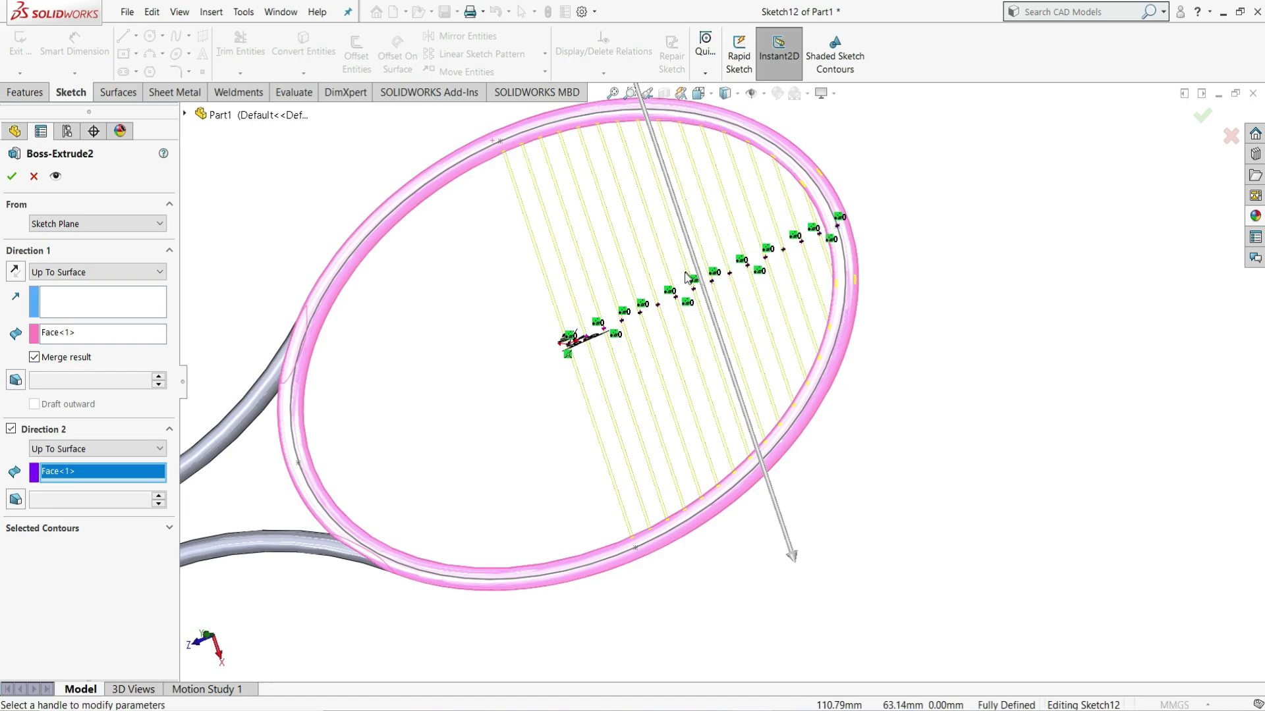
left_click(12, 176)
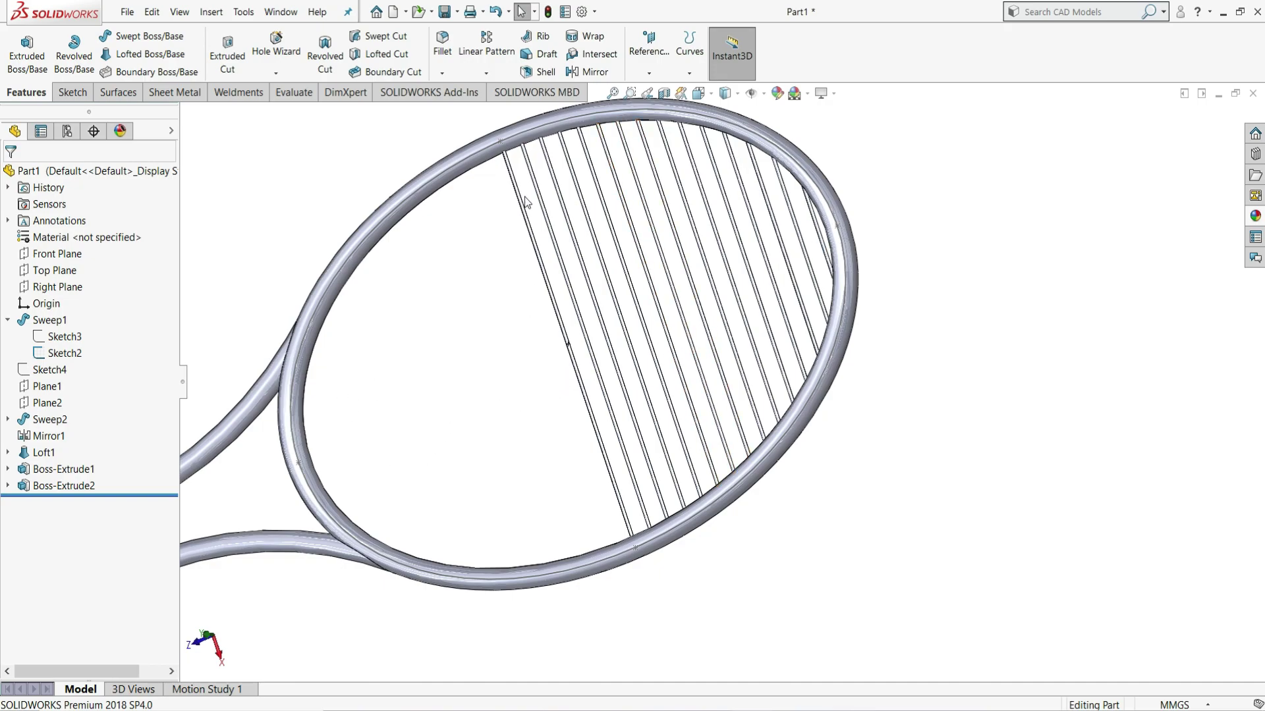
- Mirror the Boss-Extrude2 strings about the Front Plane
left_click(582, 67)
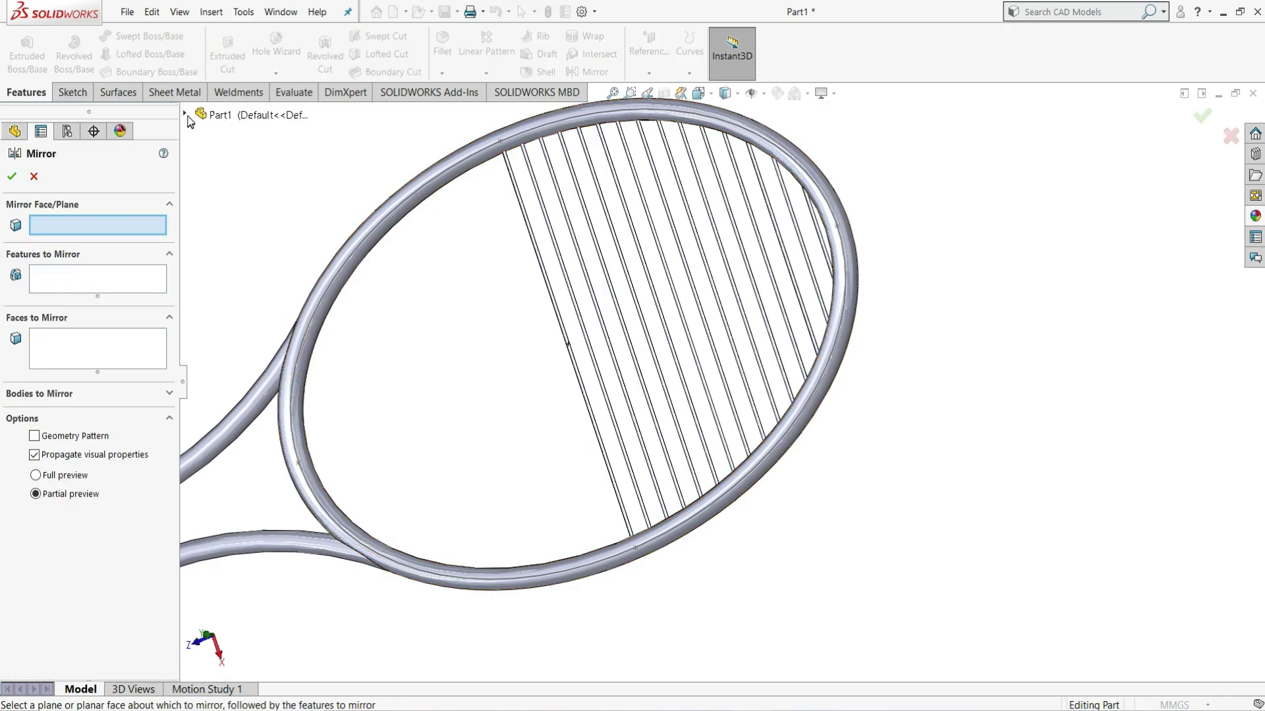
left_click(185, 114)
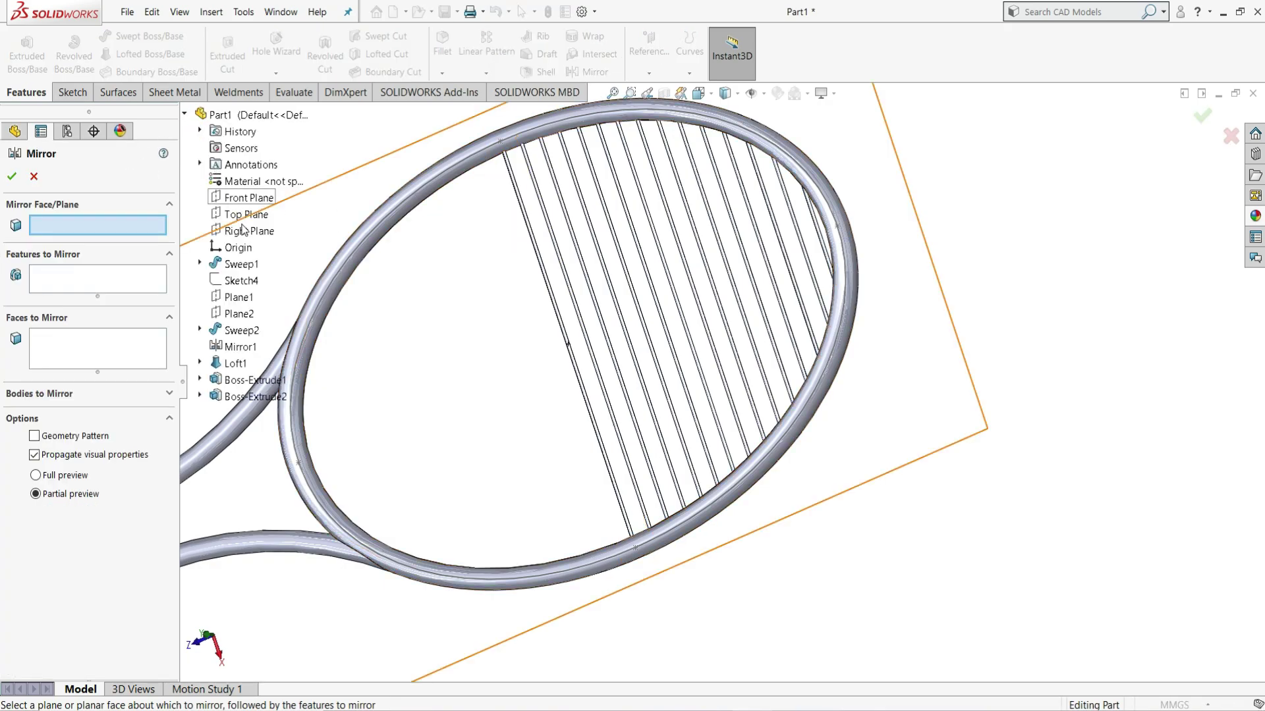
left_click(248, 198)
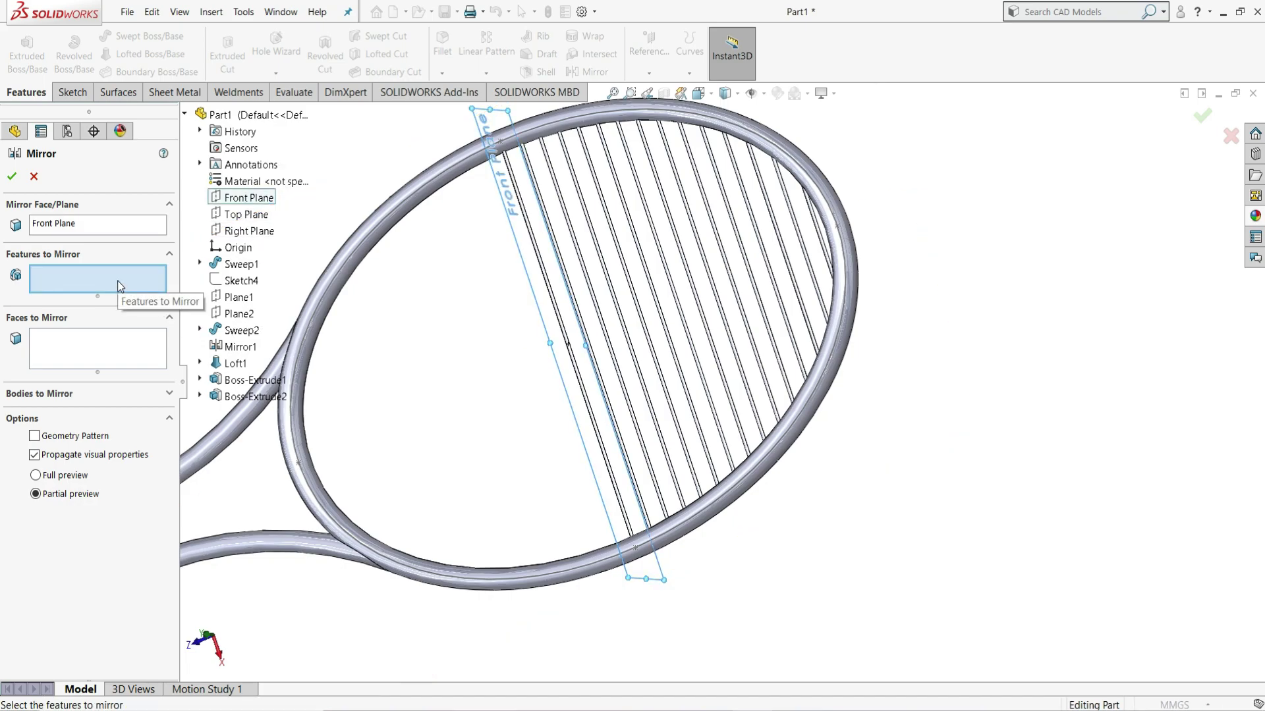
left_click(254, 397)
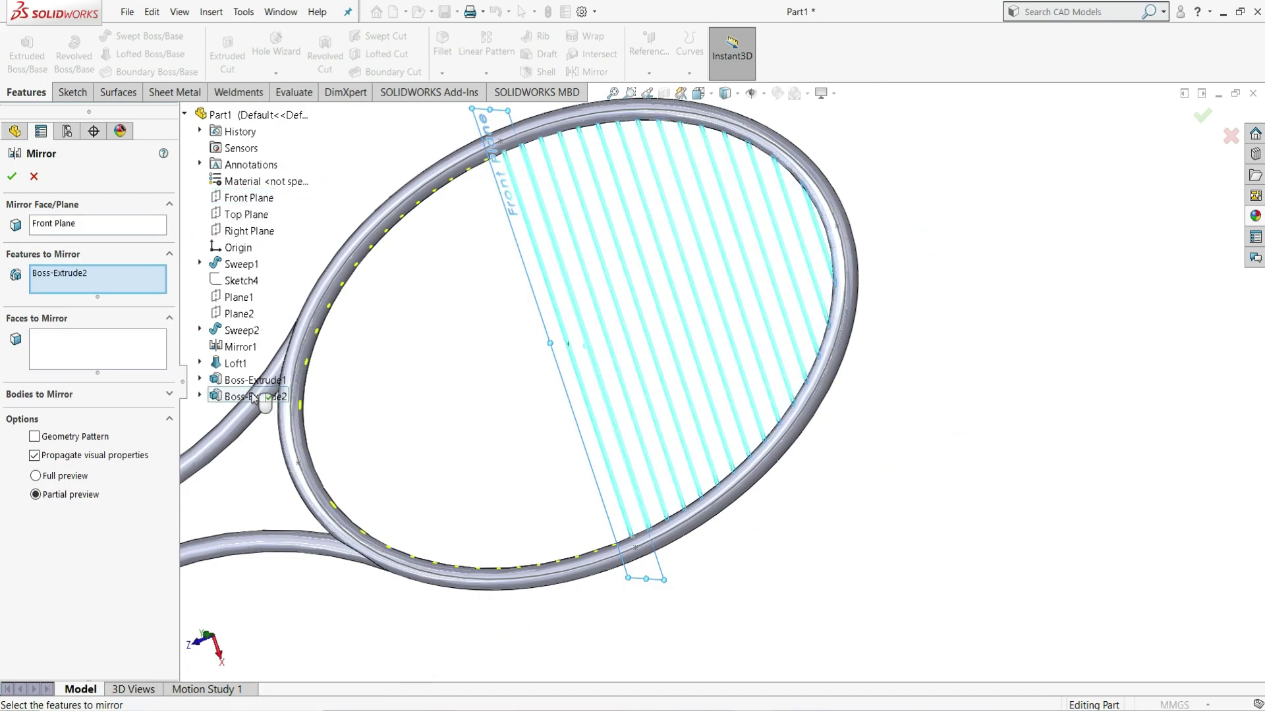
left_click(12, 177)
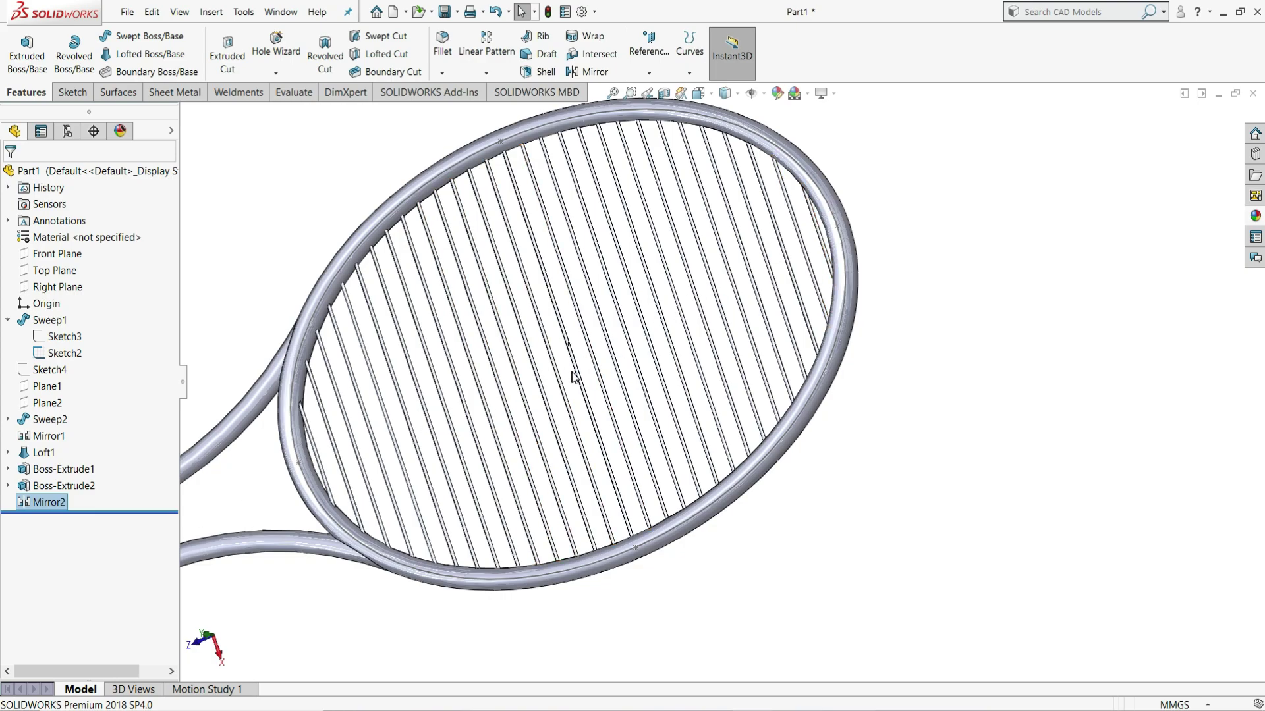
left_click(64, 258)
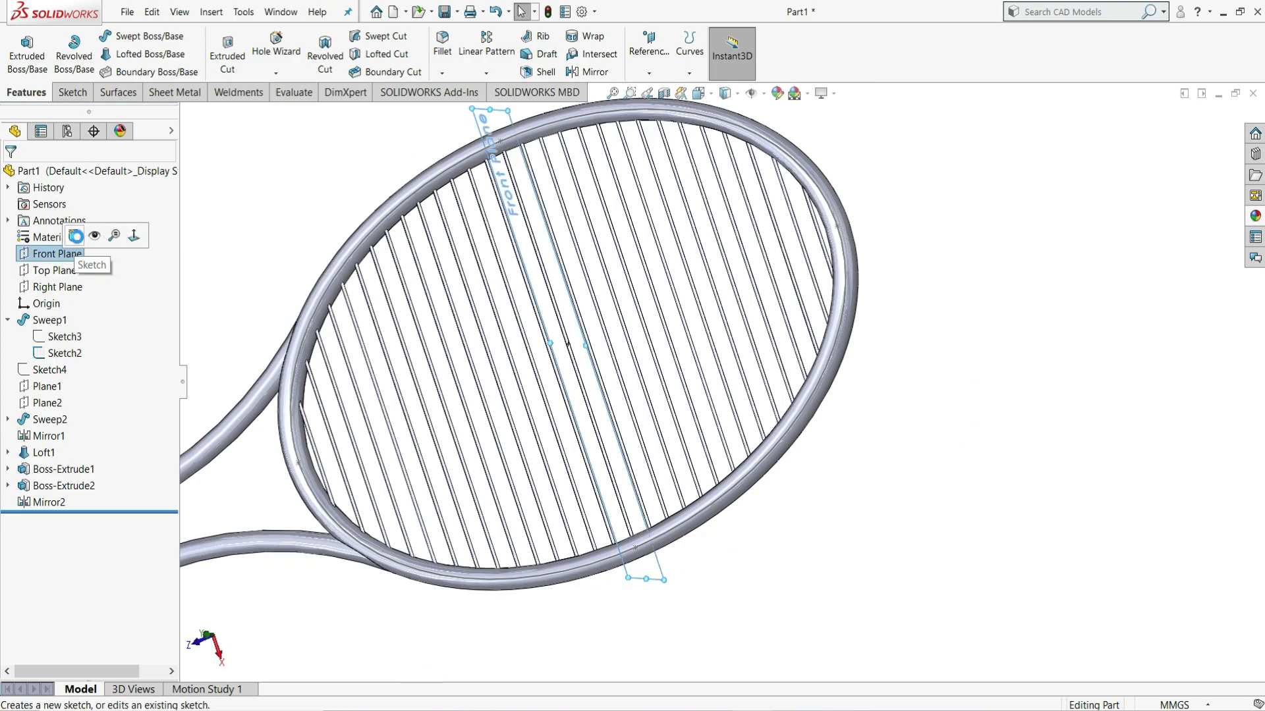
- Sketch a small circle centred at the origin on the Front Plane
left_click(76, 236)
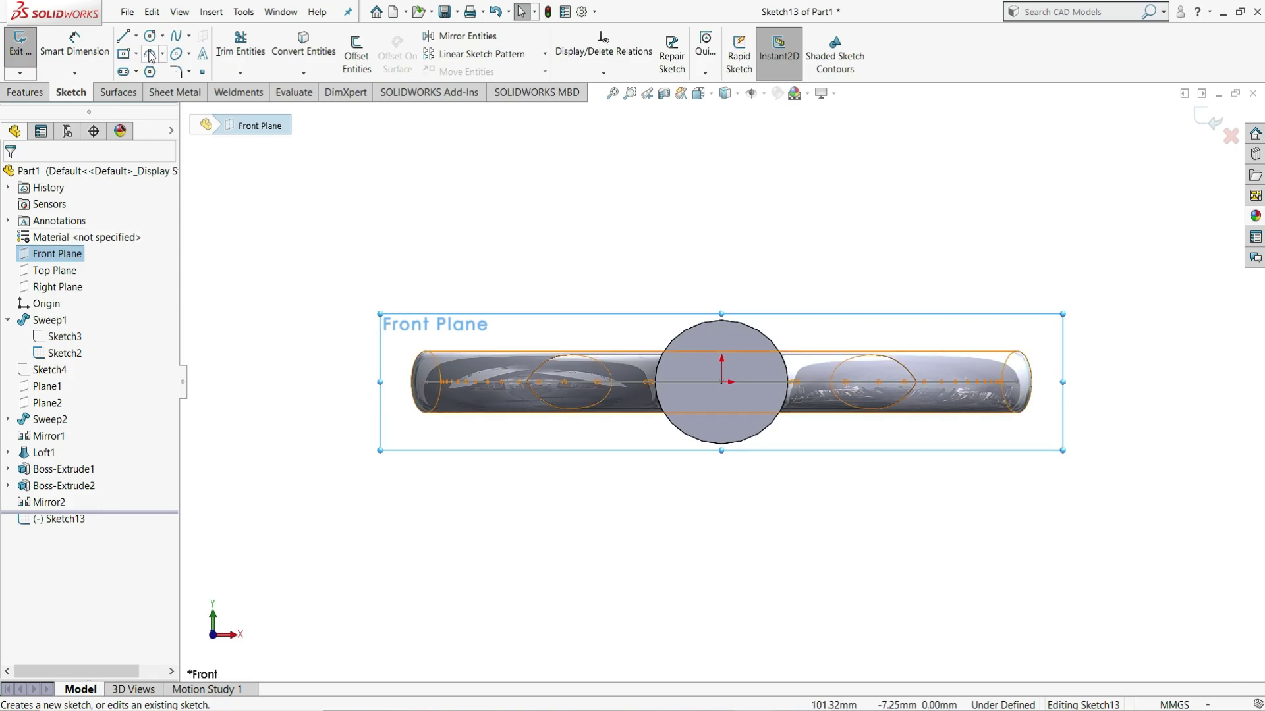
left_click(149, 37)
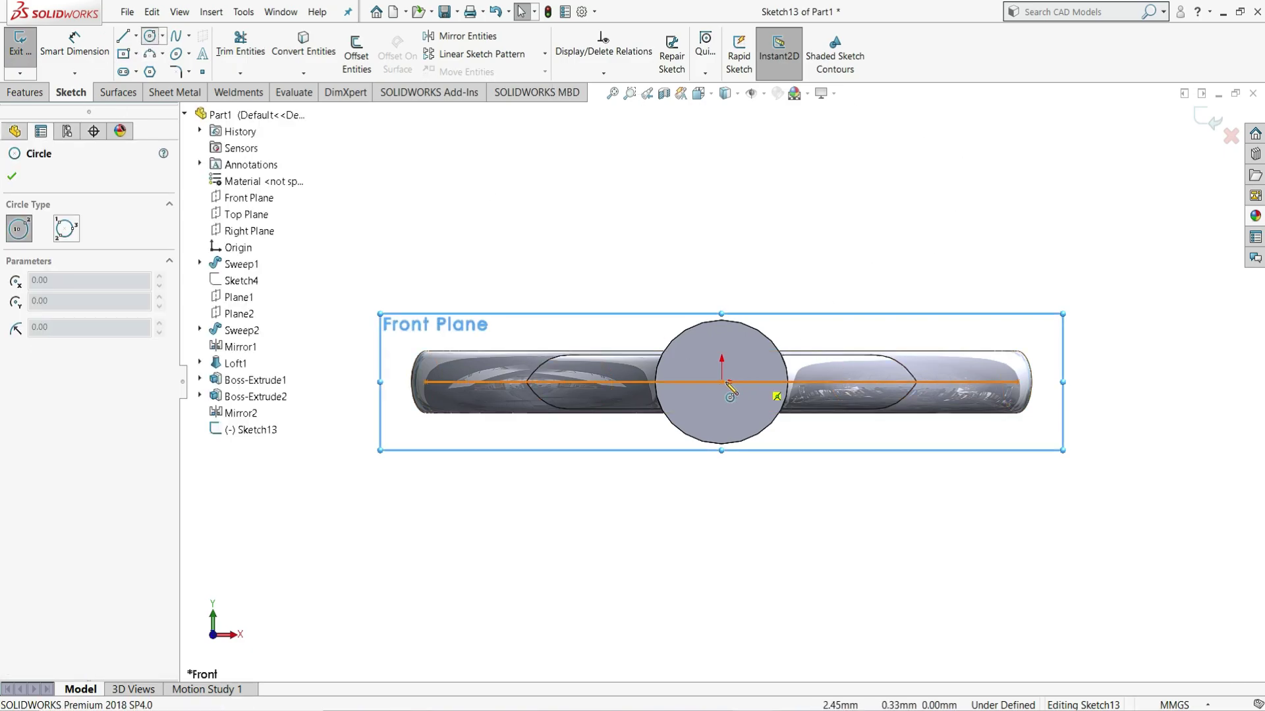
left_click(722, 382)
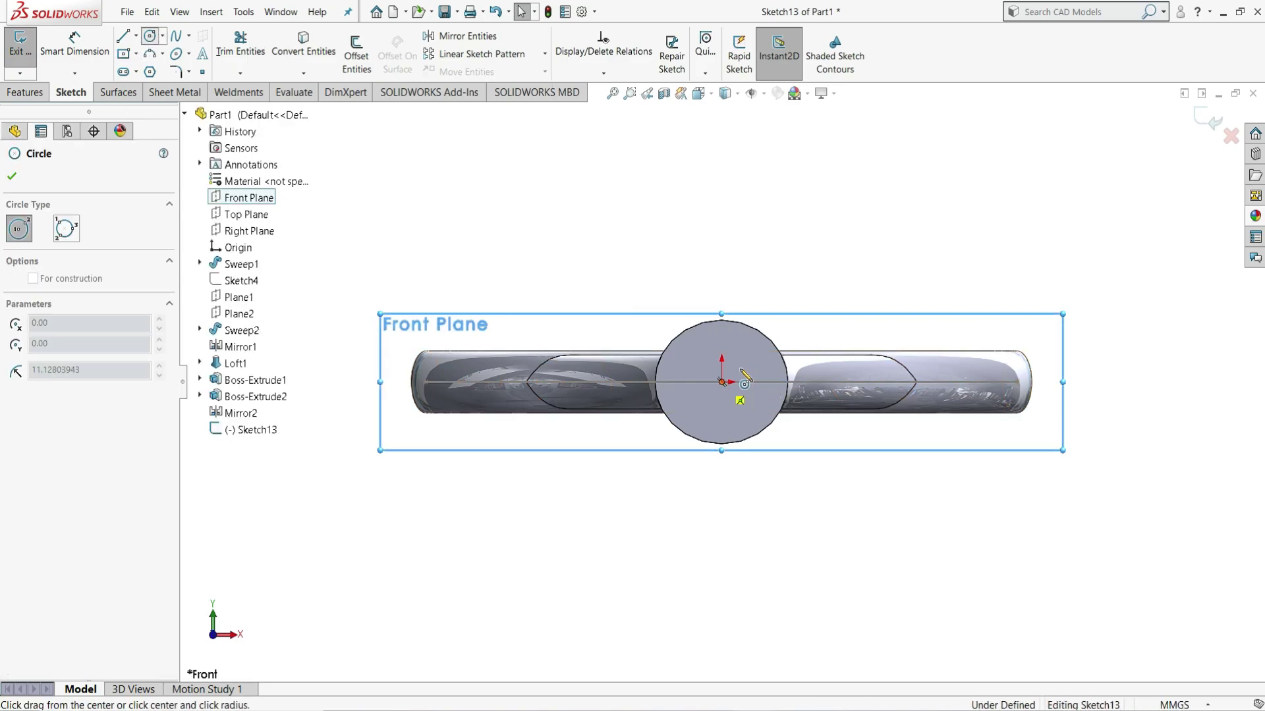
left_click(742, 380)
right_click(742, 380)
left_click(757, 382)
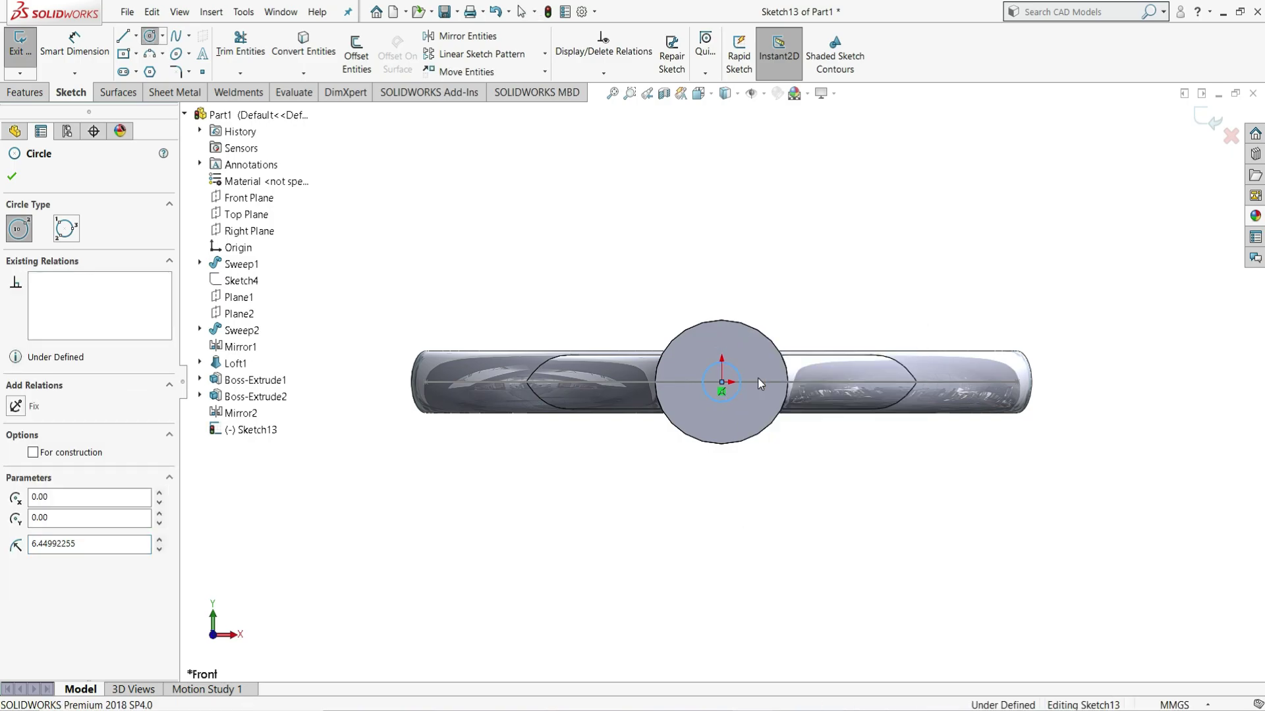
- Dimension the circle to a 1.5 mm diameter
left_click(75, 47)
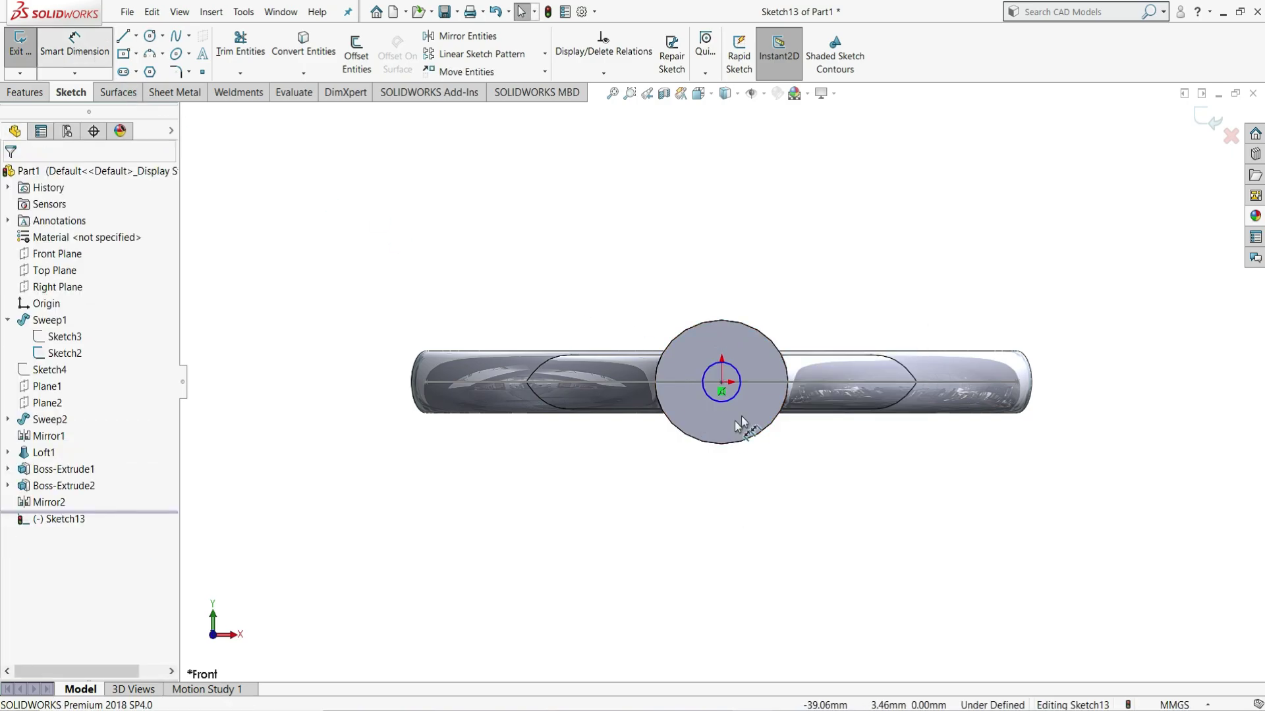
left_click(738, 380)
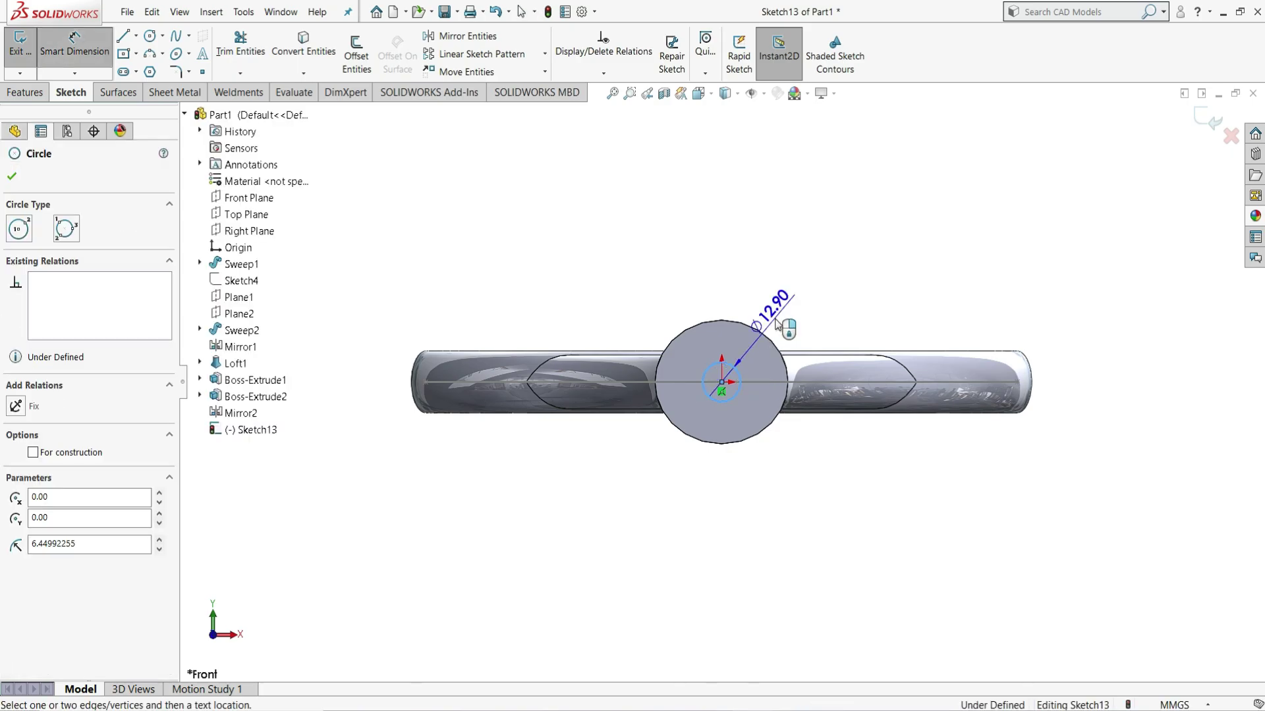
left_click(776, 322)
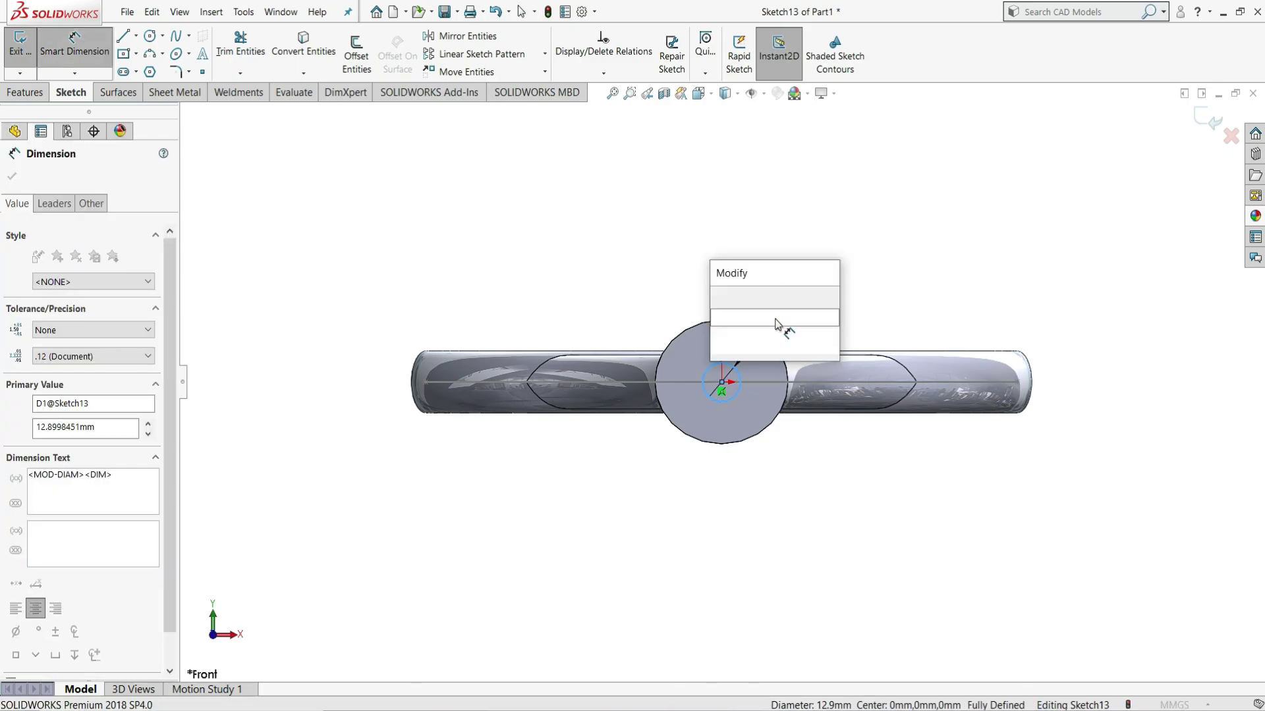
type("1.5")
key("Return")
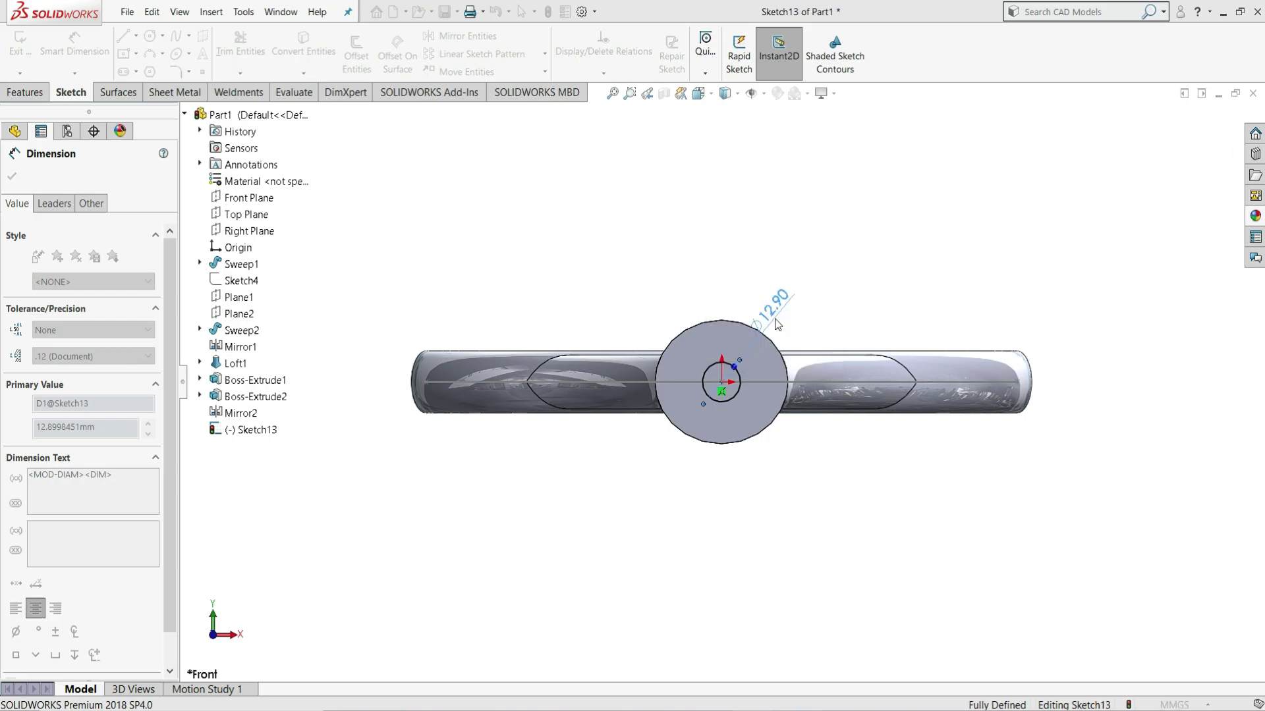
right_click(870, 307)
left_click(861, 344)
scroll(797, 323, "down", 3)
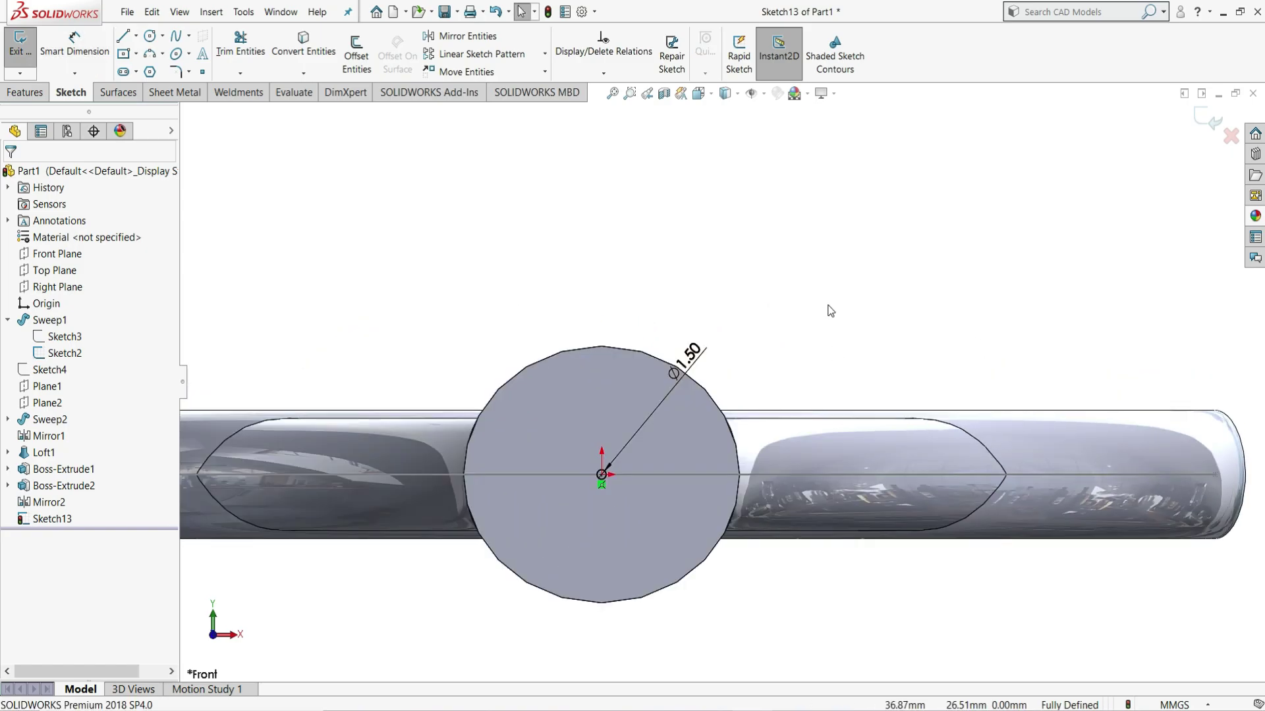
- Pattern the circle along the X-axis as 11 instances at 10 mm spacing
left_click(481, 54)
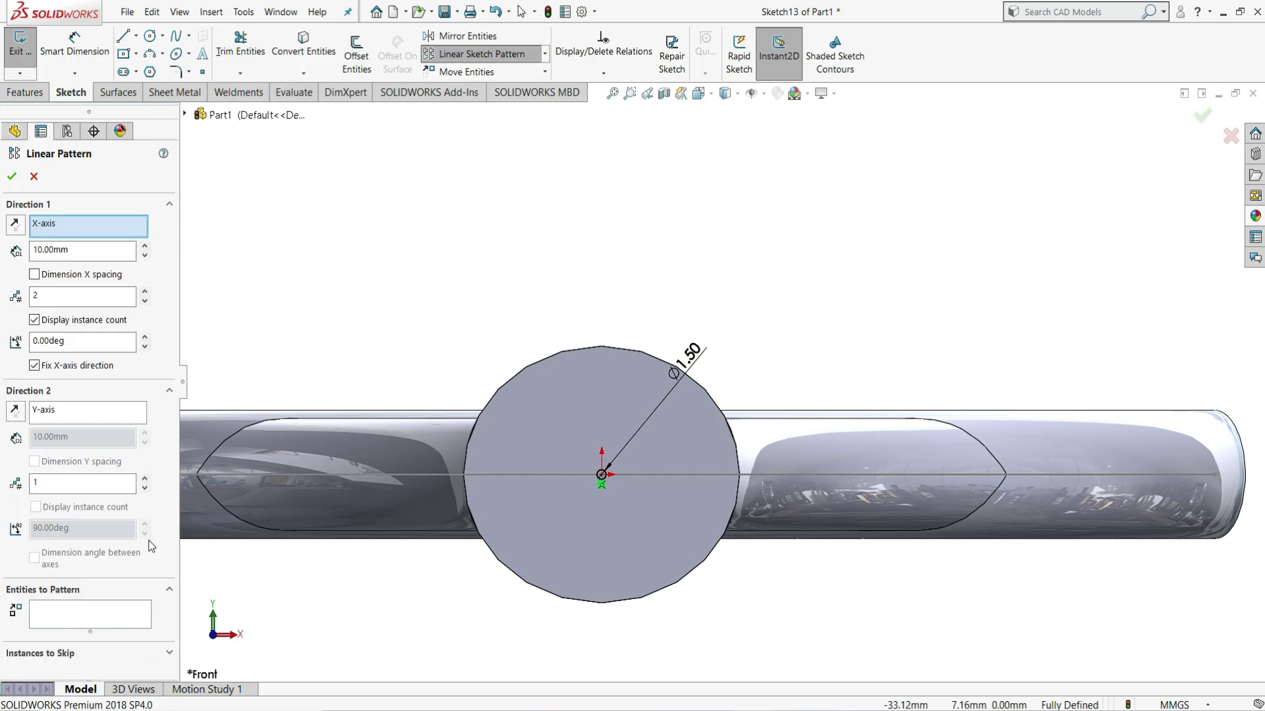
left_click(124, 605)
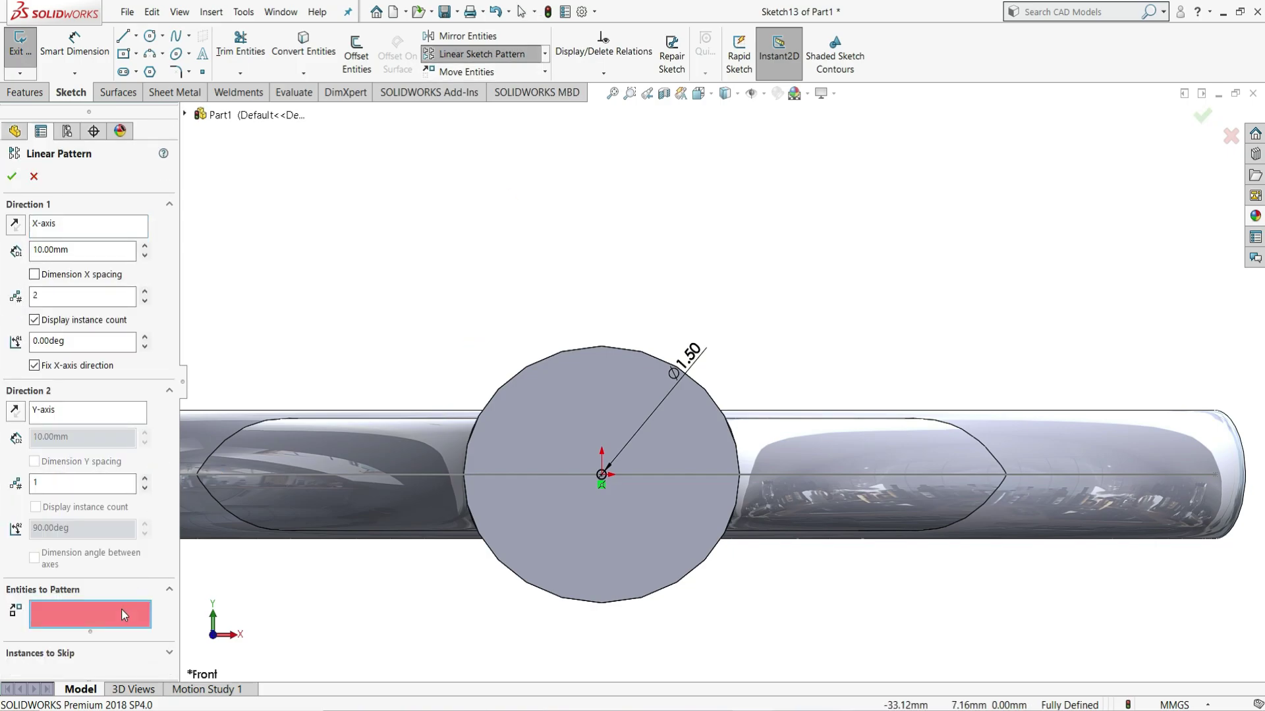
left_click(601, 473)
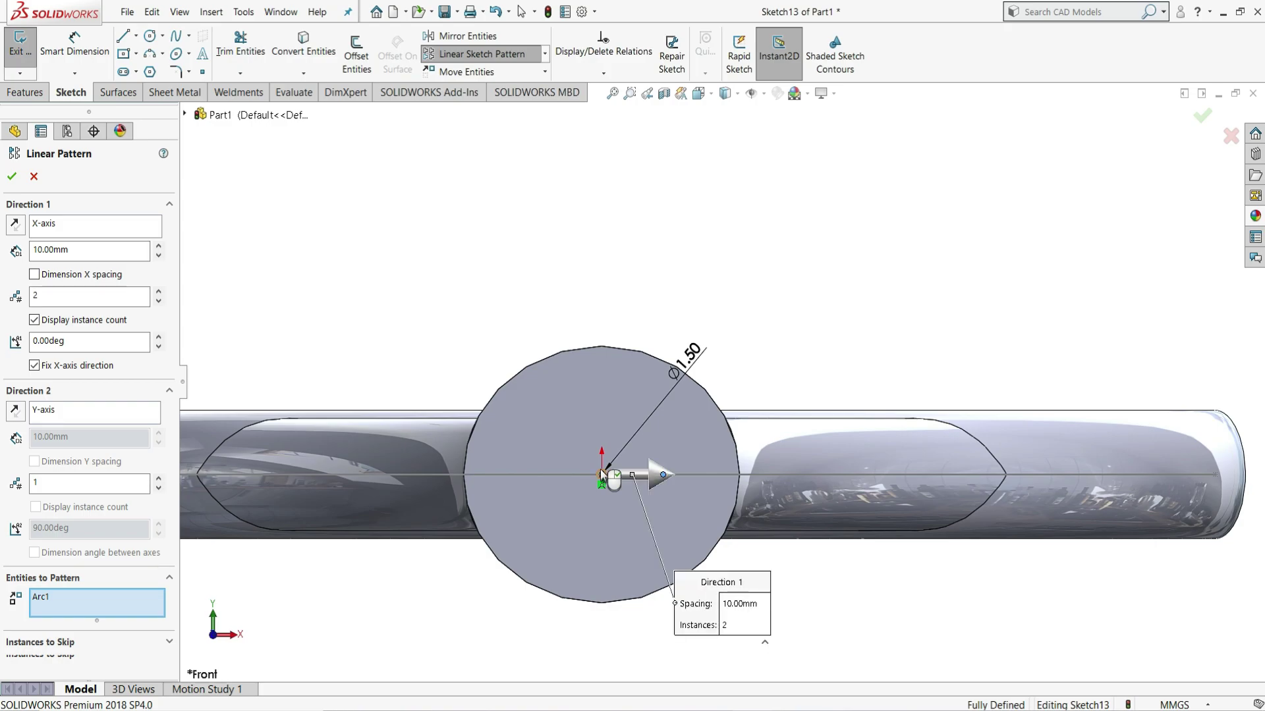
left_click(93, 252)
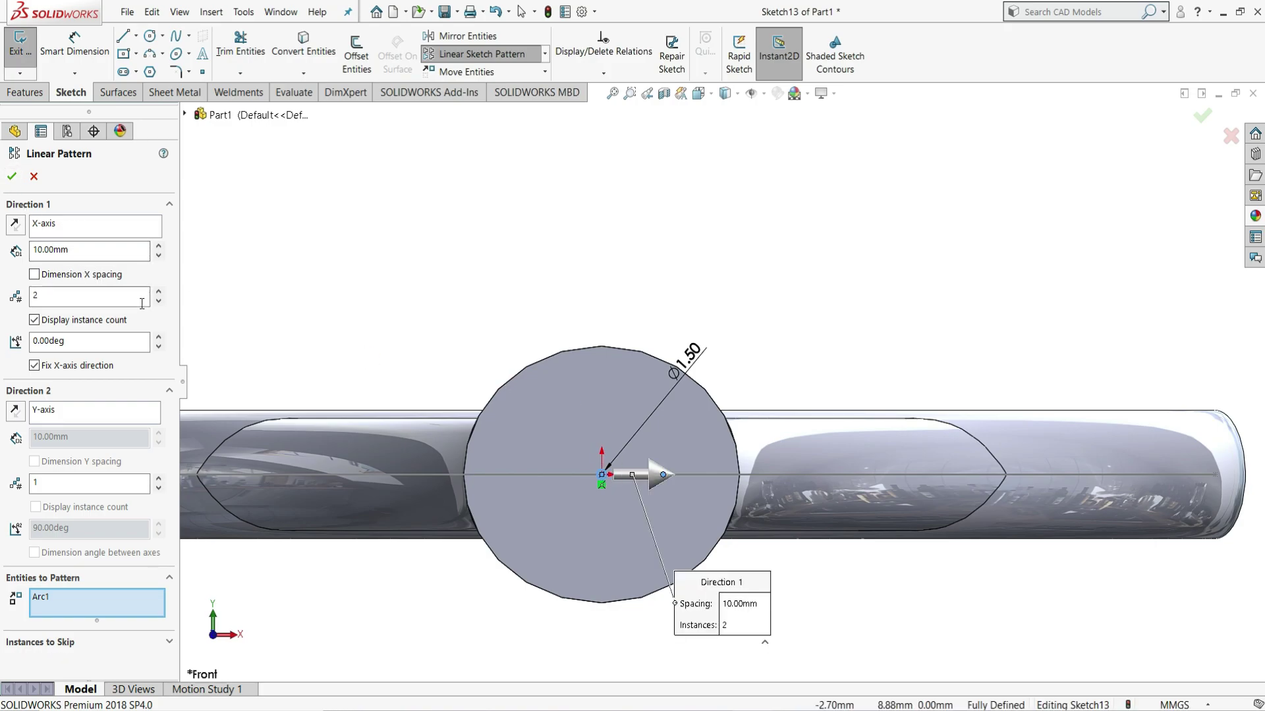
left_click(159, 291)
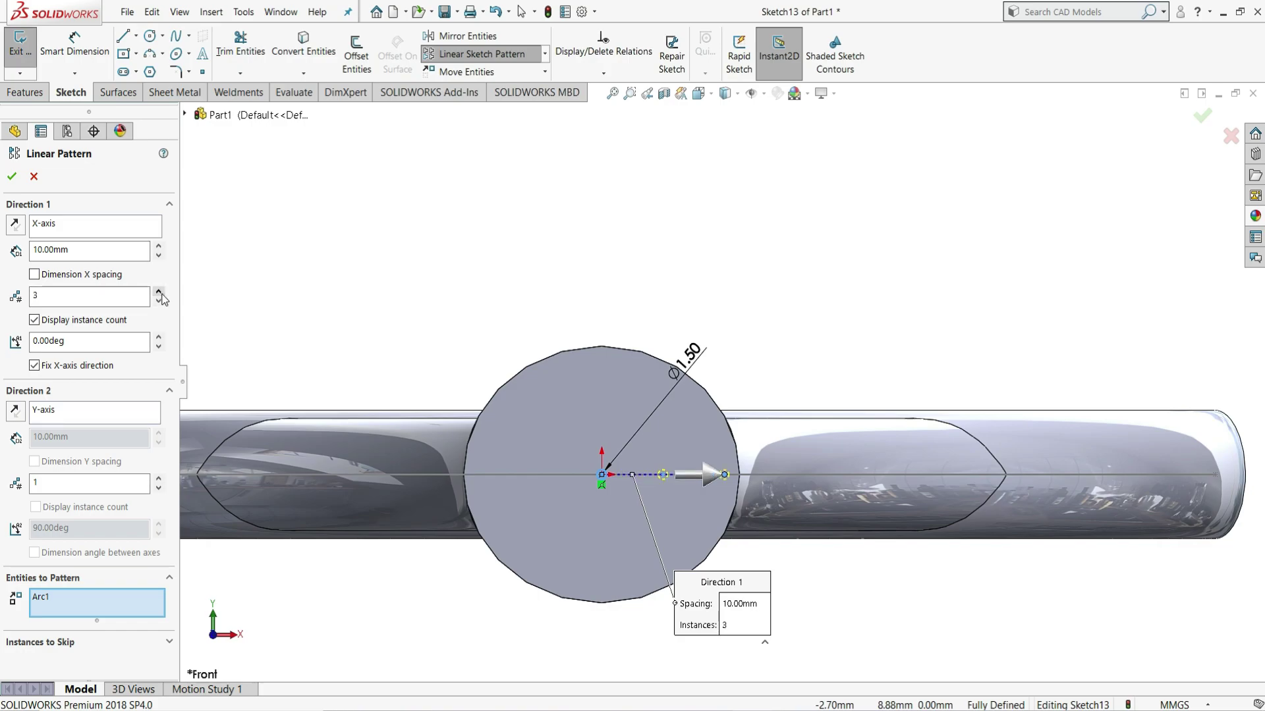
left_click(159, 292)
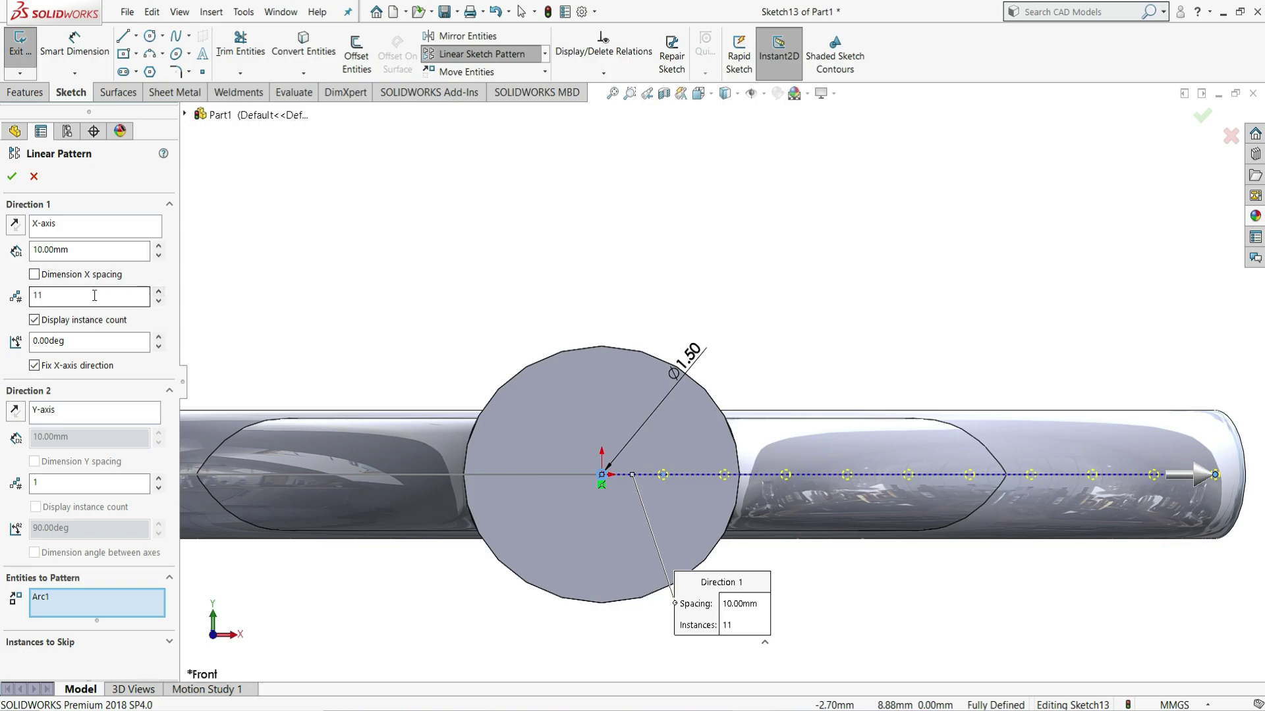
scroll(1041, 401, "up", 3)
middle_click_drag(1041, 402, 1050, 413)
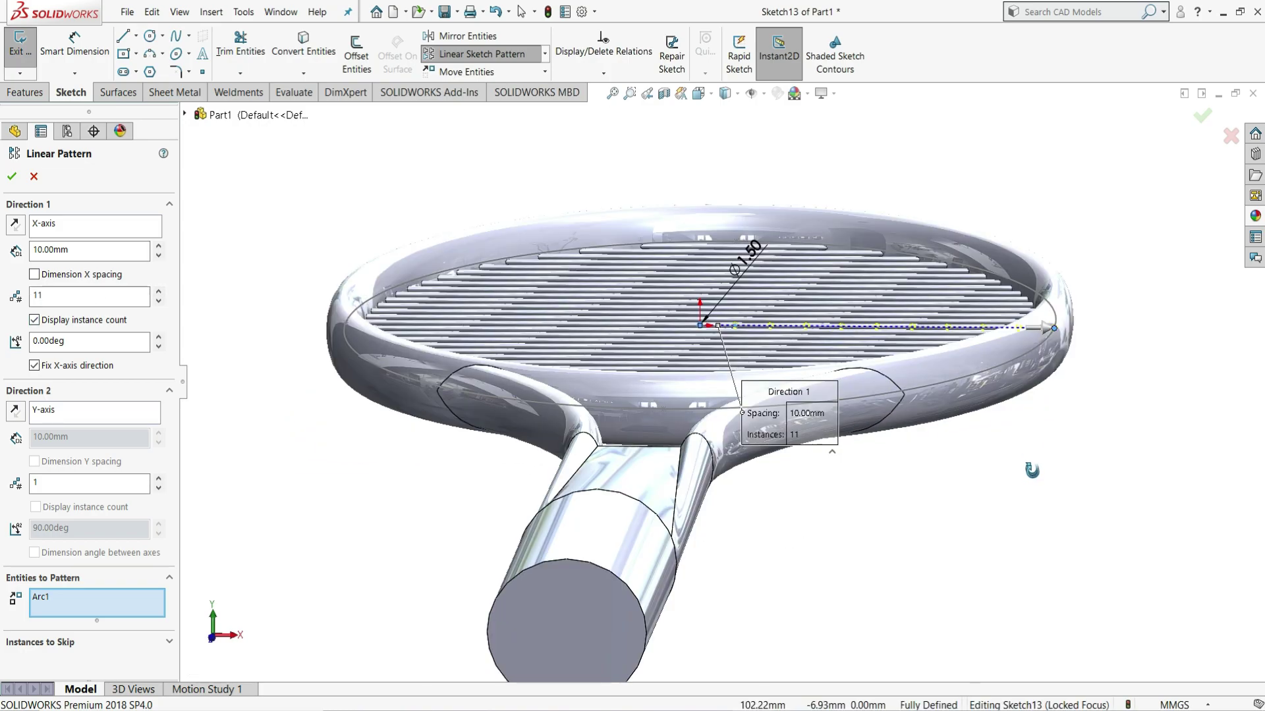
scroll(1050, 413, "down", 3)
scroll(1030, 197, "up", 1)
scroll(912, 268, "down", 3)
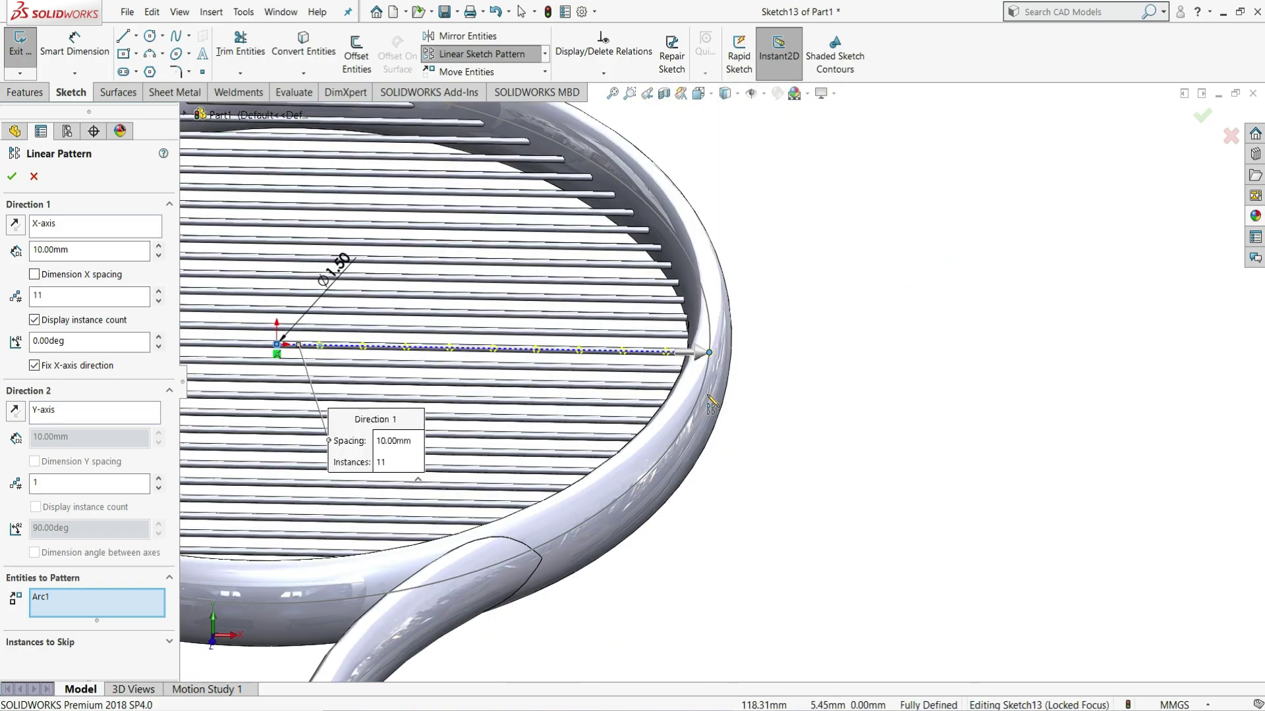
scroll(692, 385, "down", 2)
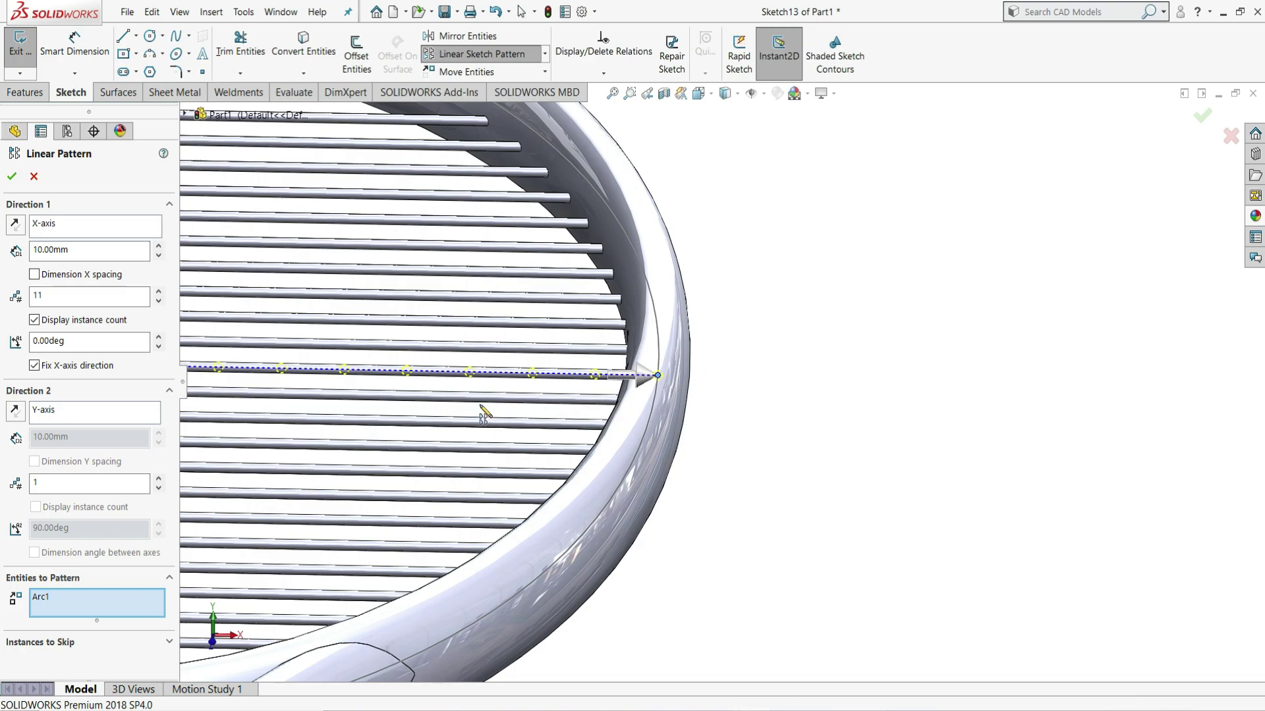
left_click(12, 176)
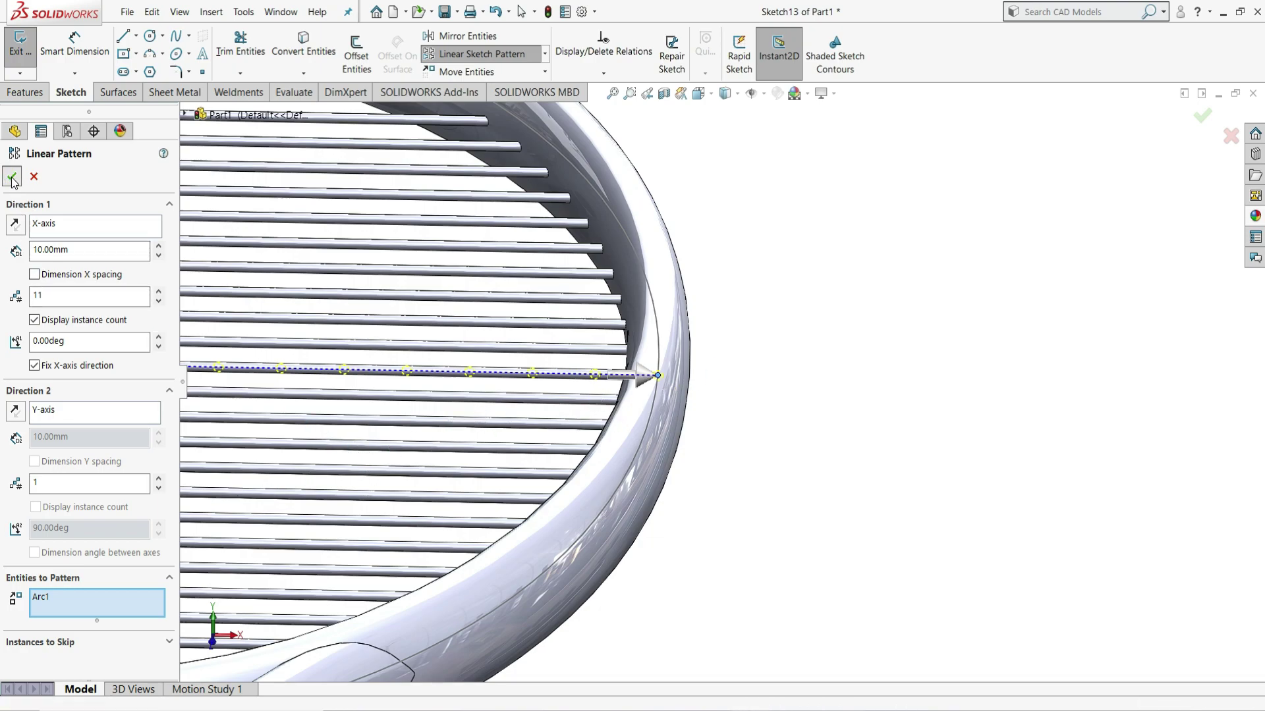
- Fully define Sketch13 using the calculated dimensions and relations
left_click(602, 73)
left_click(599, 124)
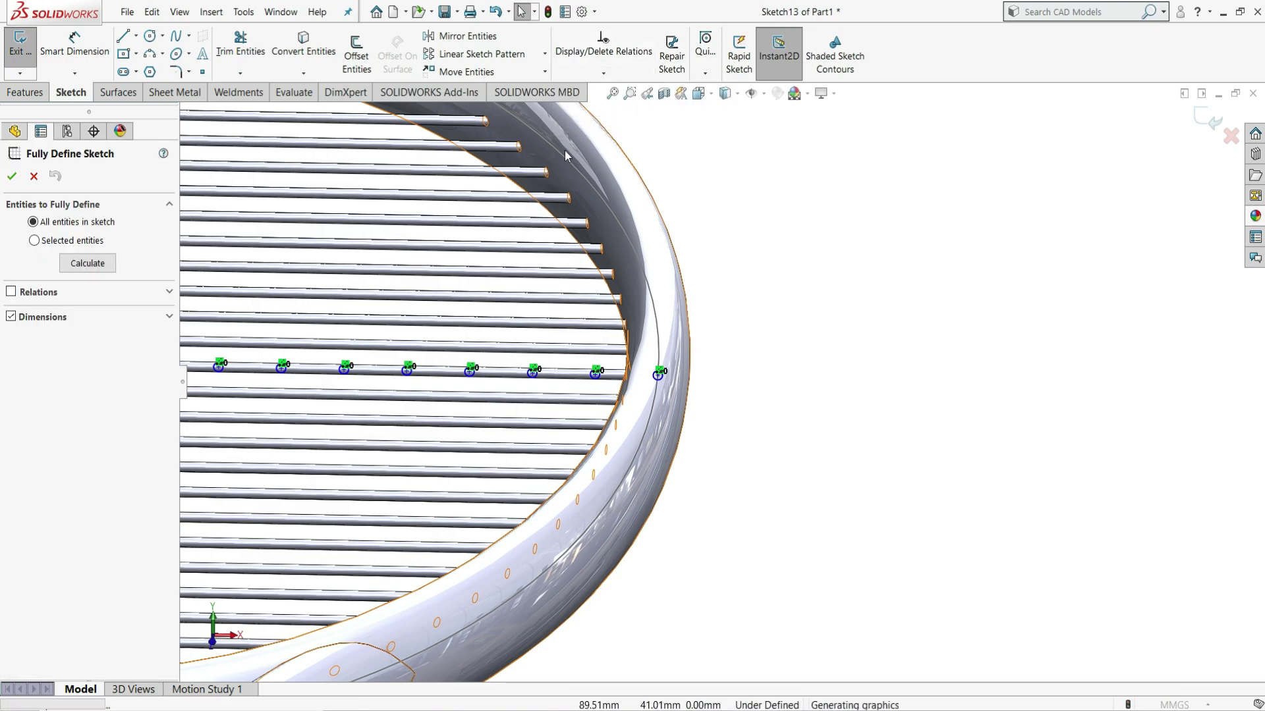
left_click(92, 266)
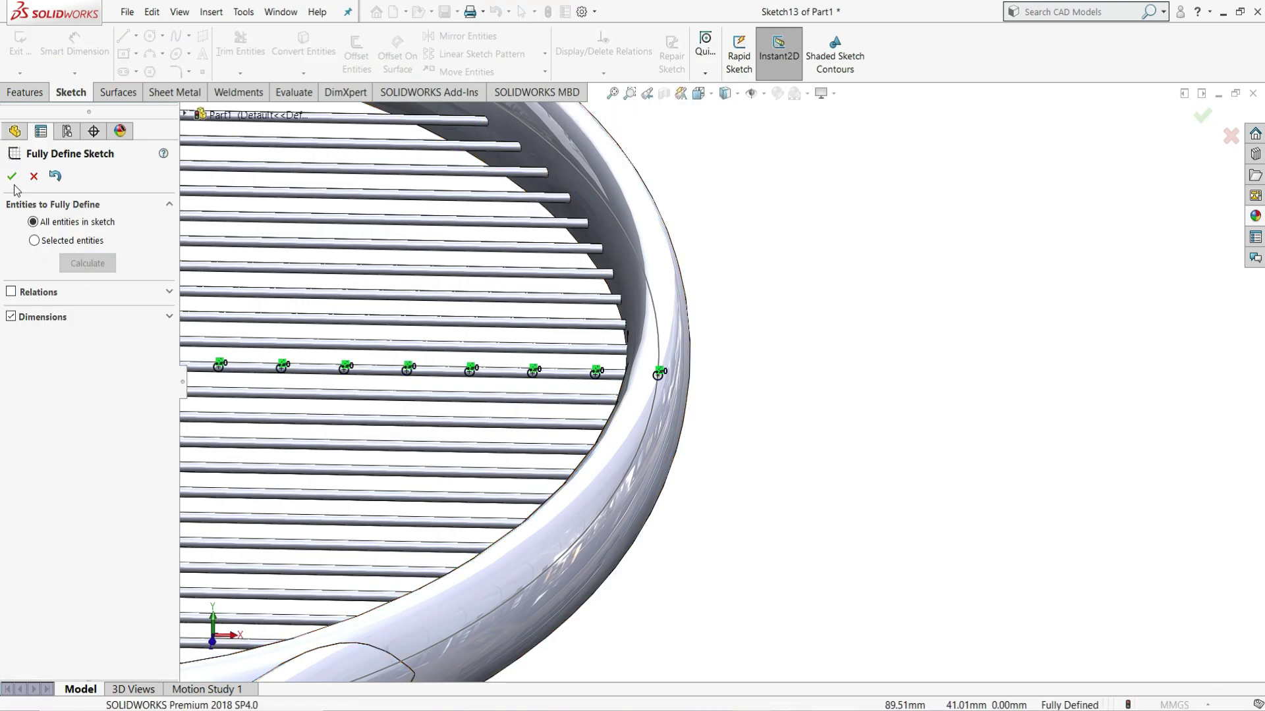
left_click(11, 176)
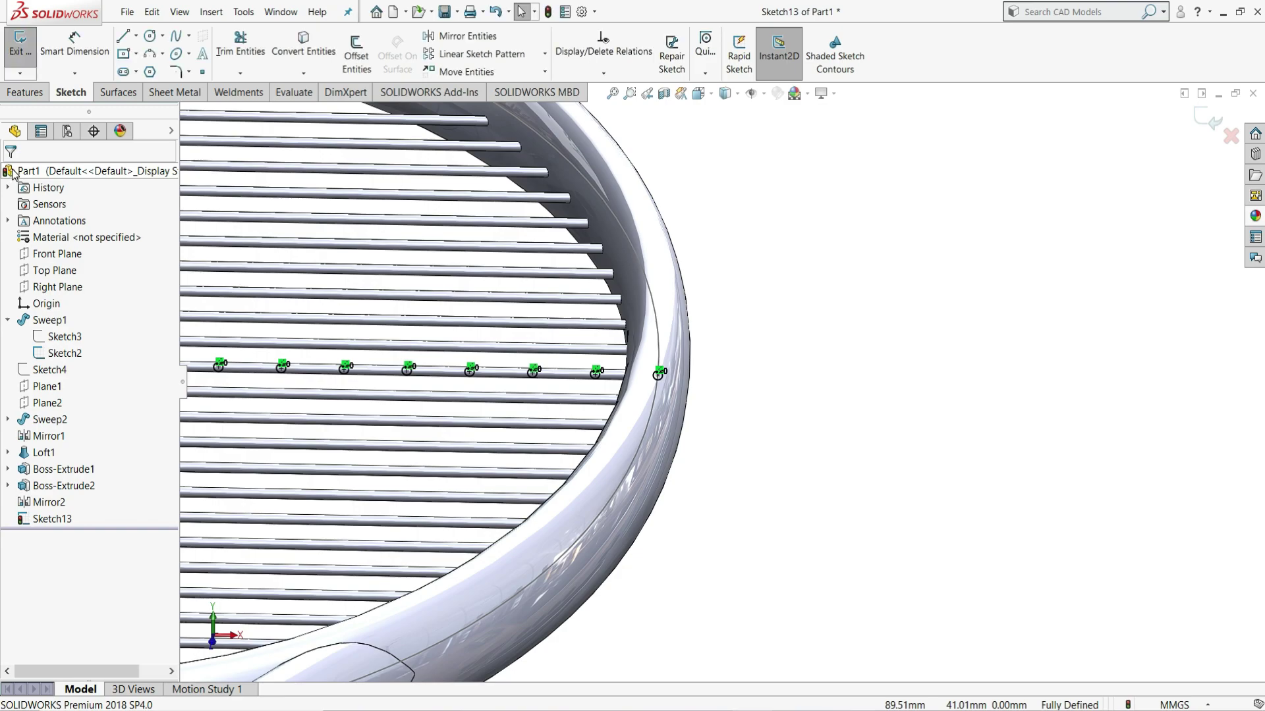
left_click(26, 93)
- Extrude the circles Up To Surface, stopping at opposite inner frame faces in both directions
left_click(26, 58)
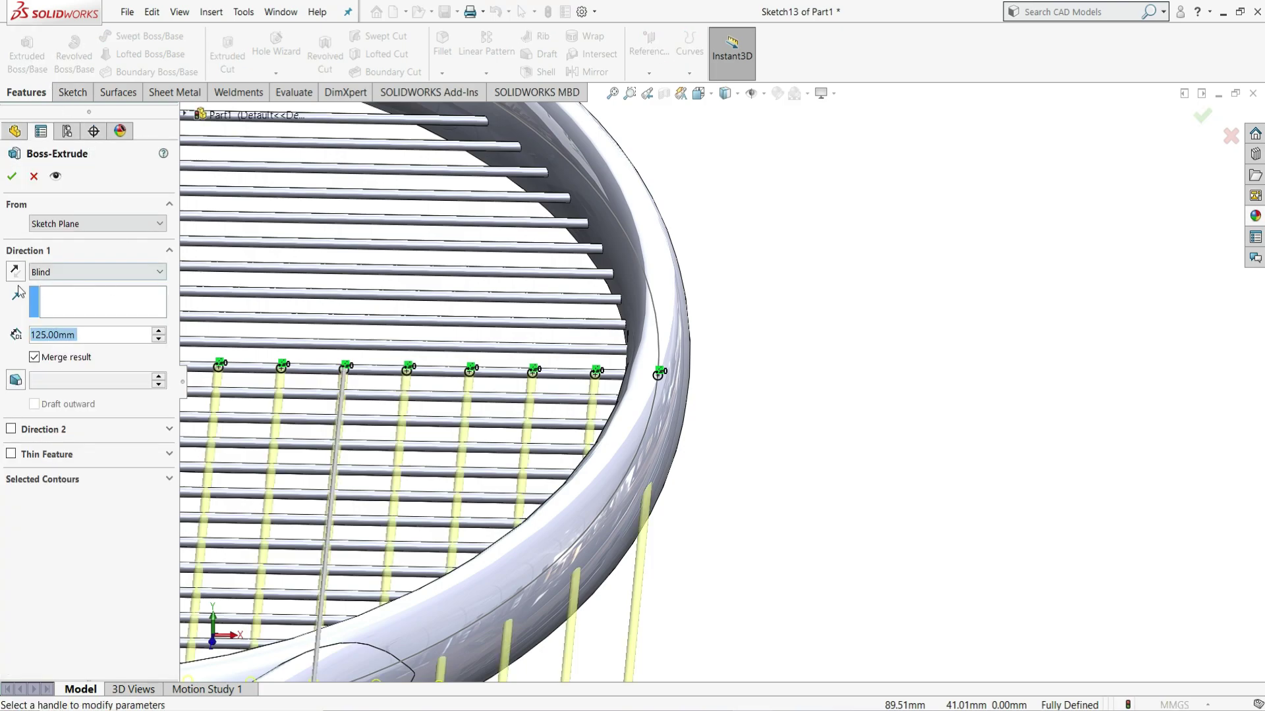
left_click(64, 275)
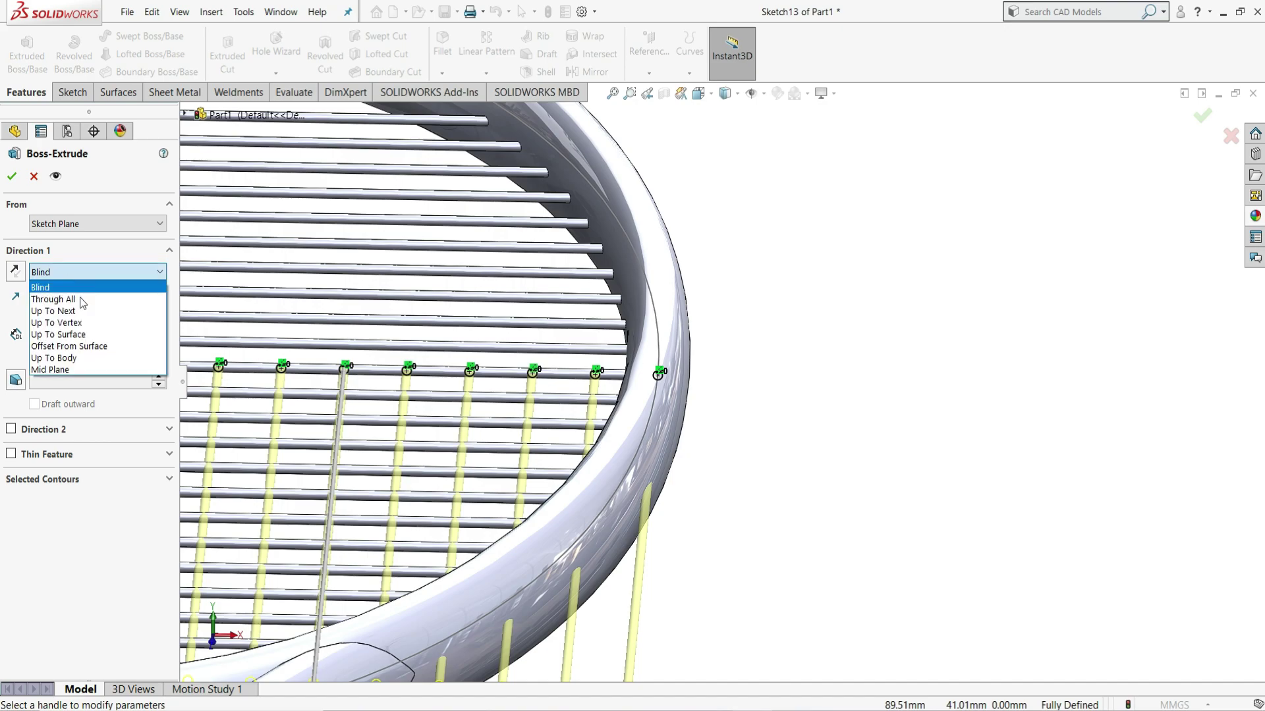
left_click(83, 335)
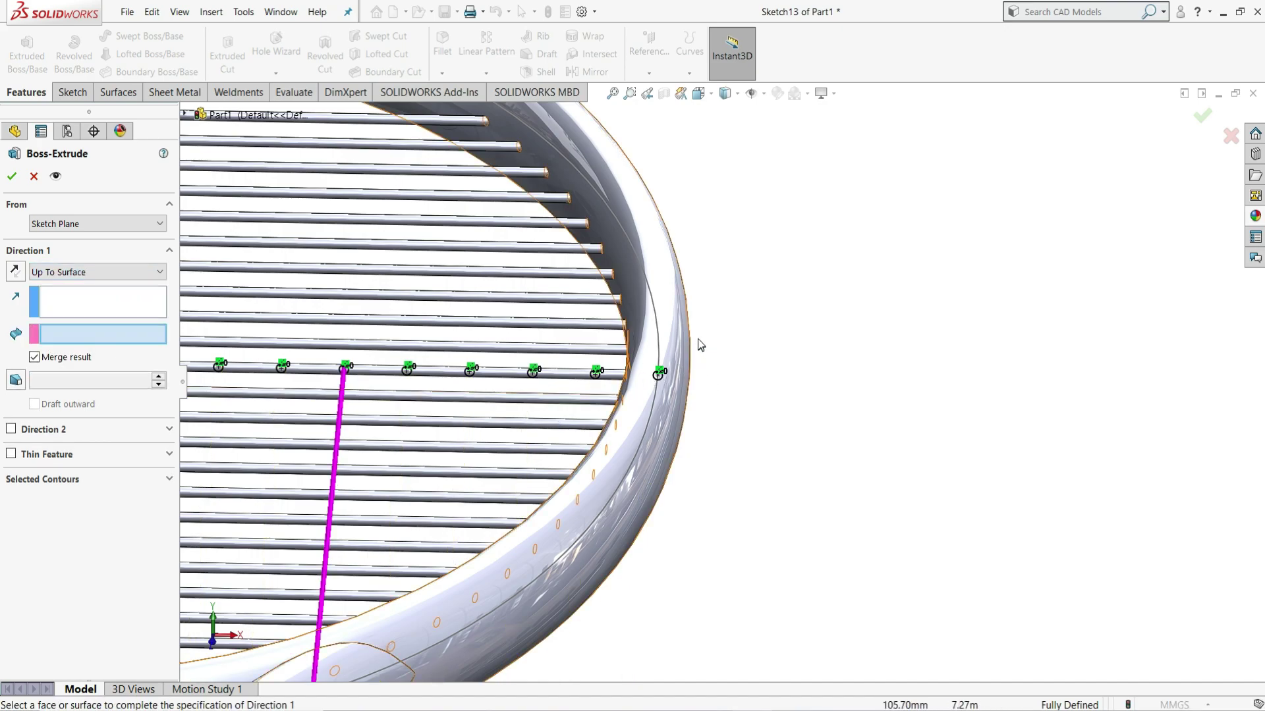
scroll(698, 339, "up", 1)
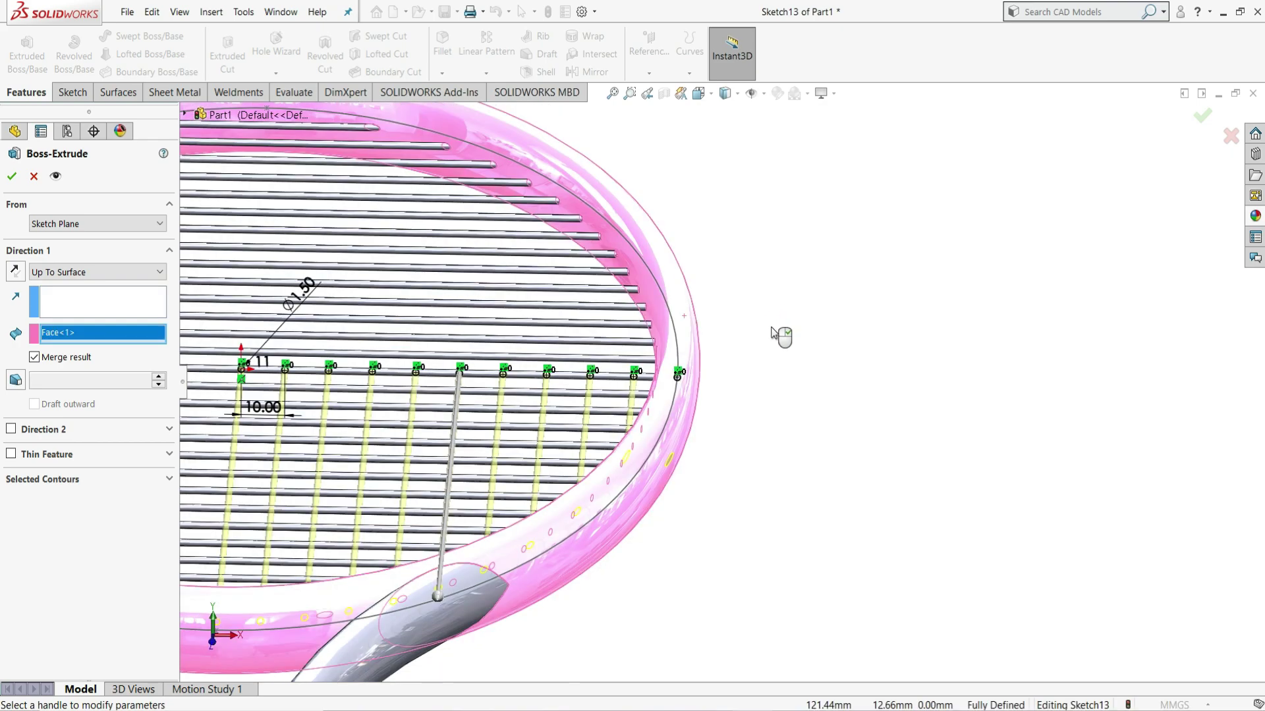
scroll(774, 333, "up", 2)
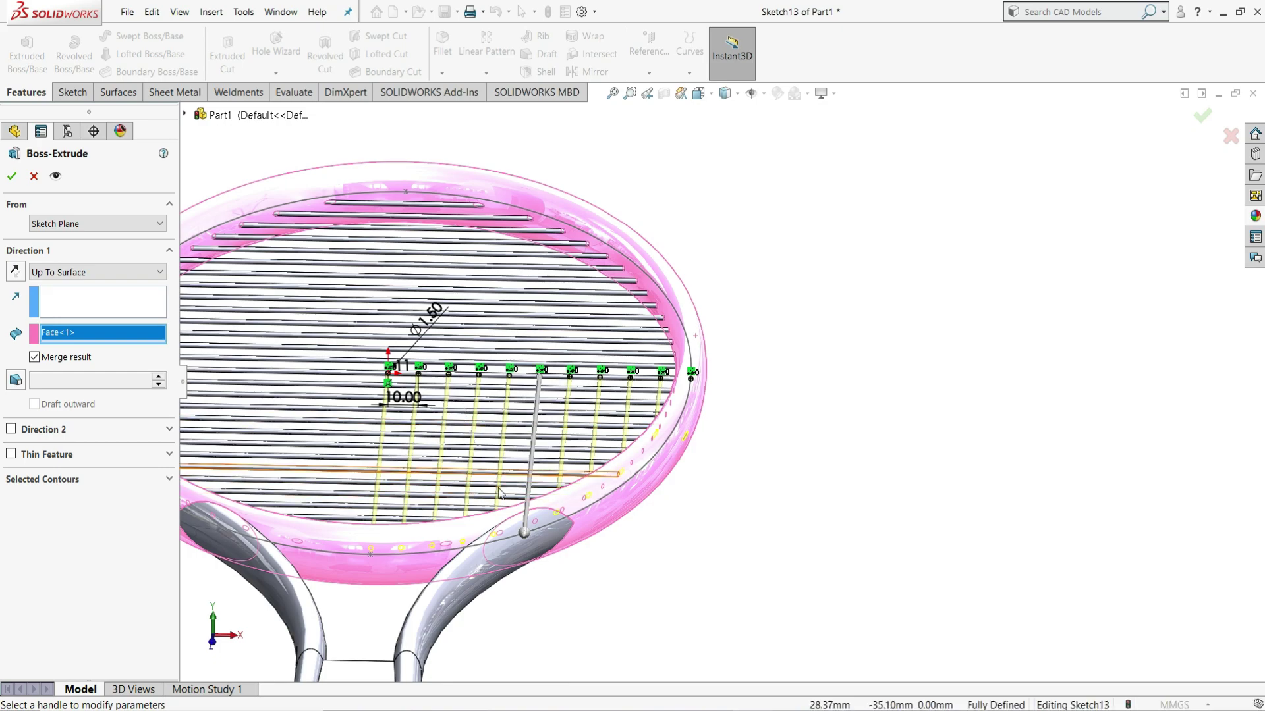
left_click(12, 429)
left_click(97, 449)
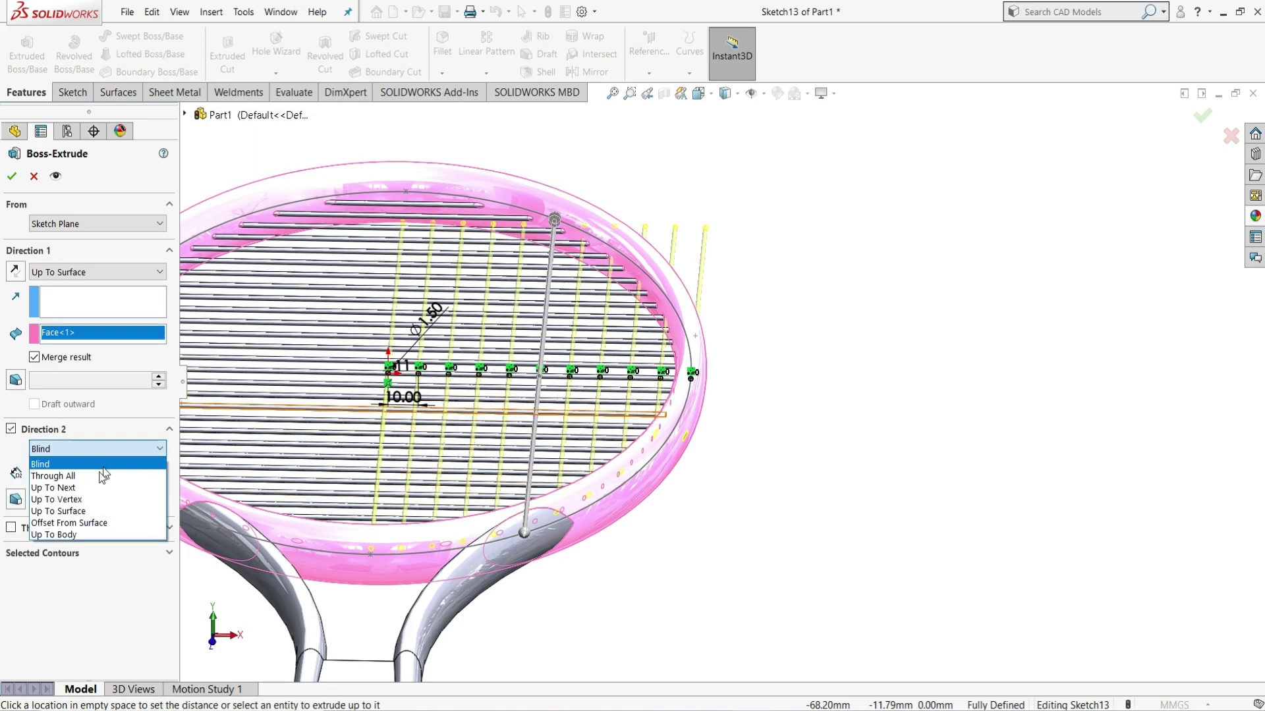
left_click(65, 511)
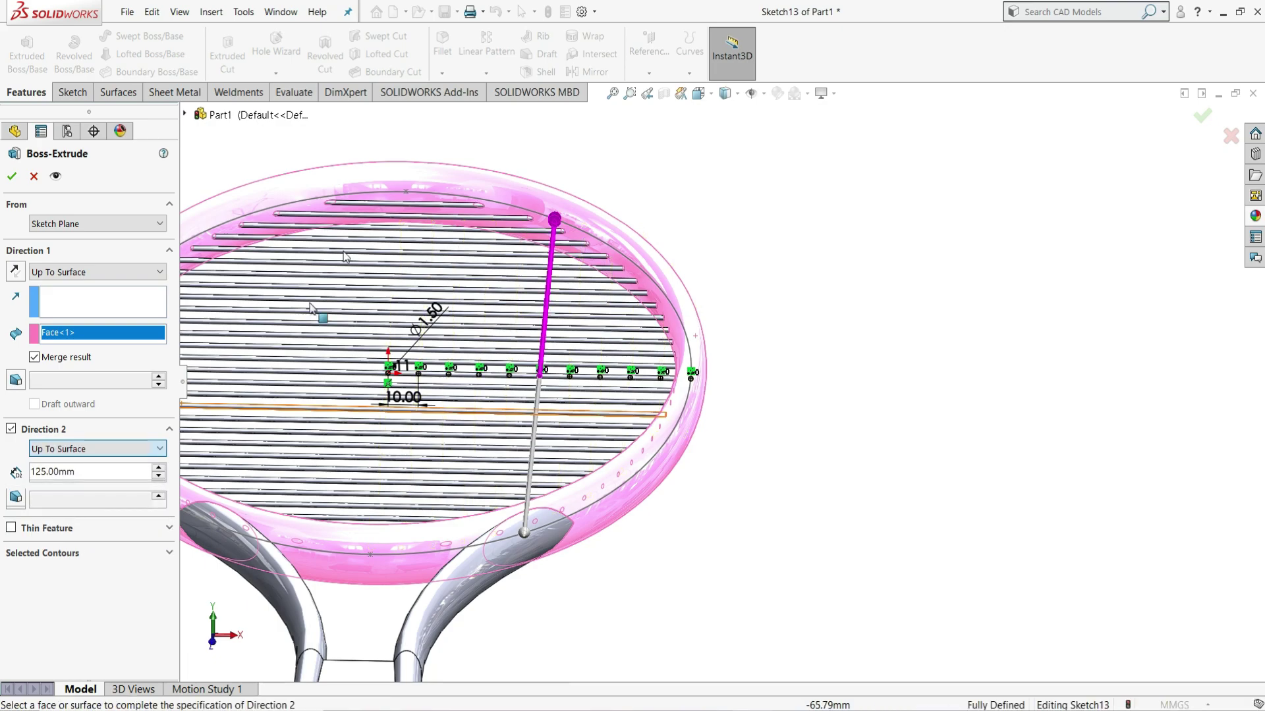
left_click(456, 179)
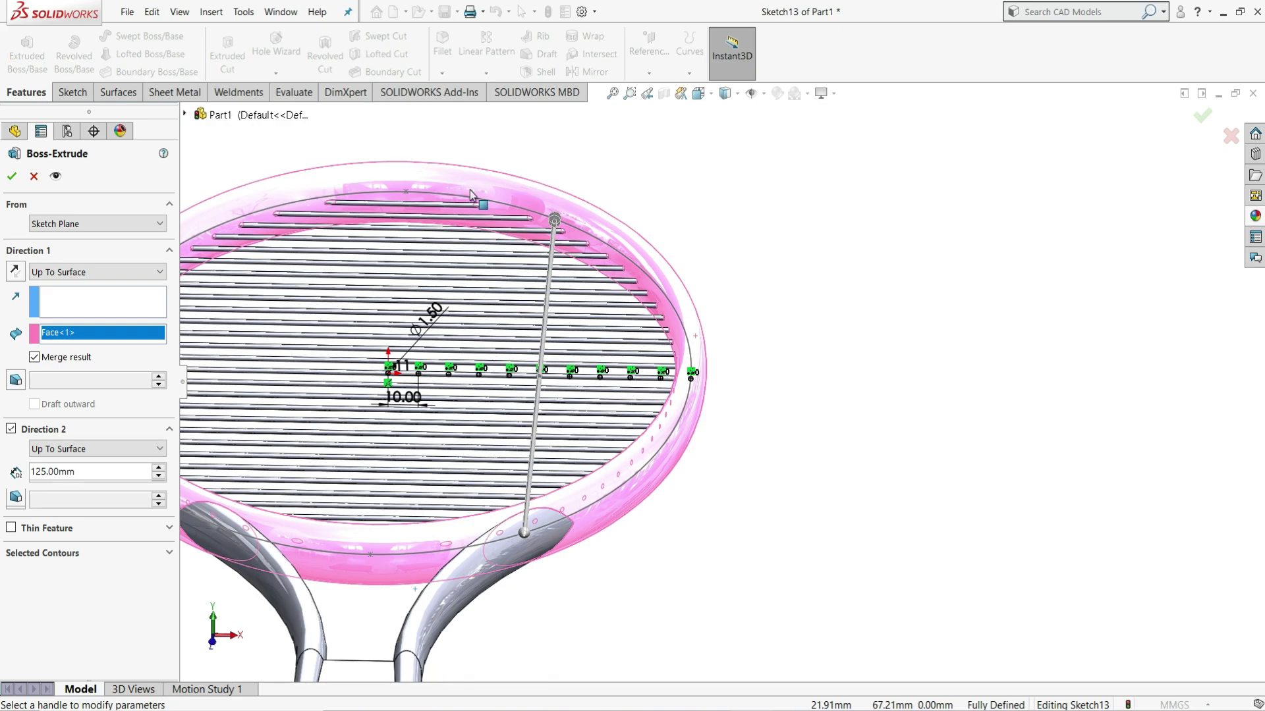
left_click(470, 191)
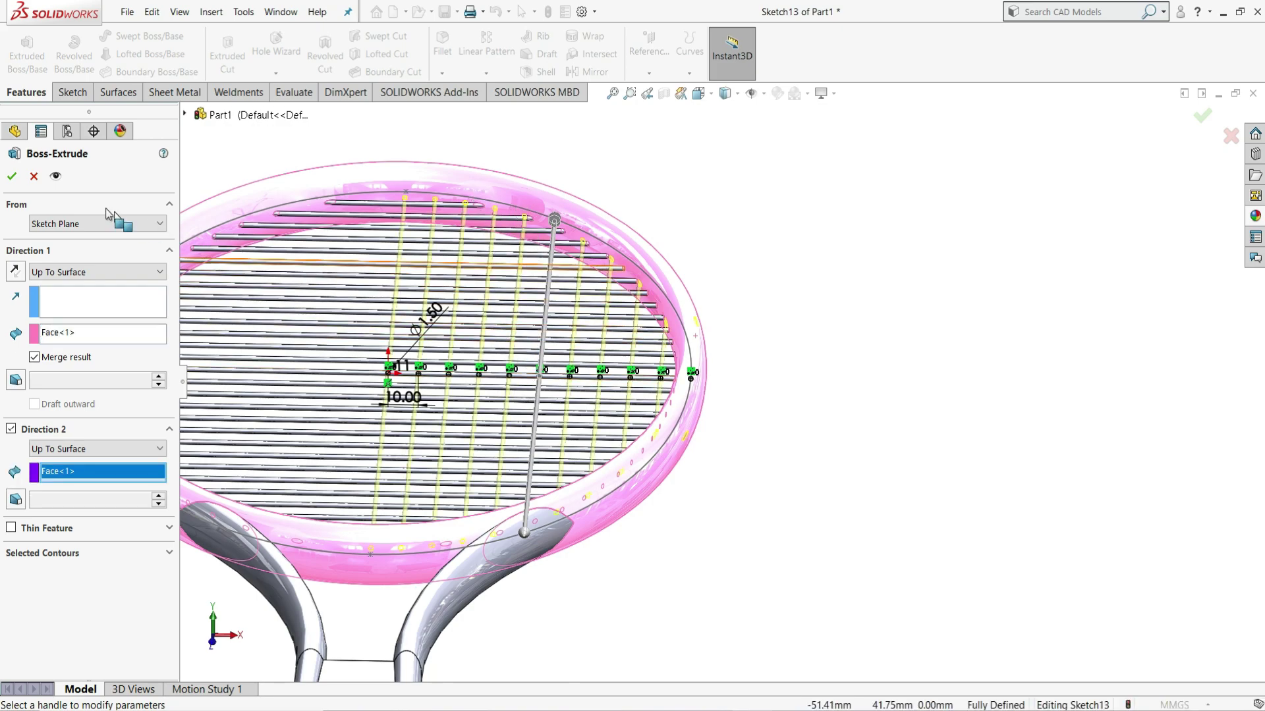
left_click(11, 177)
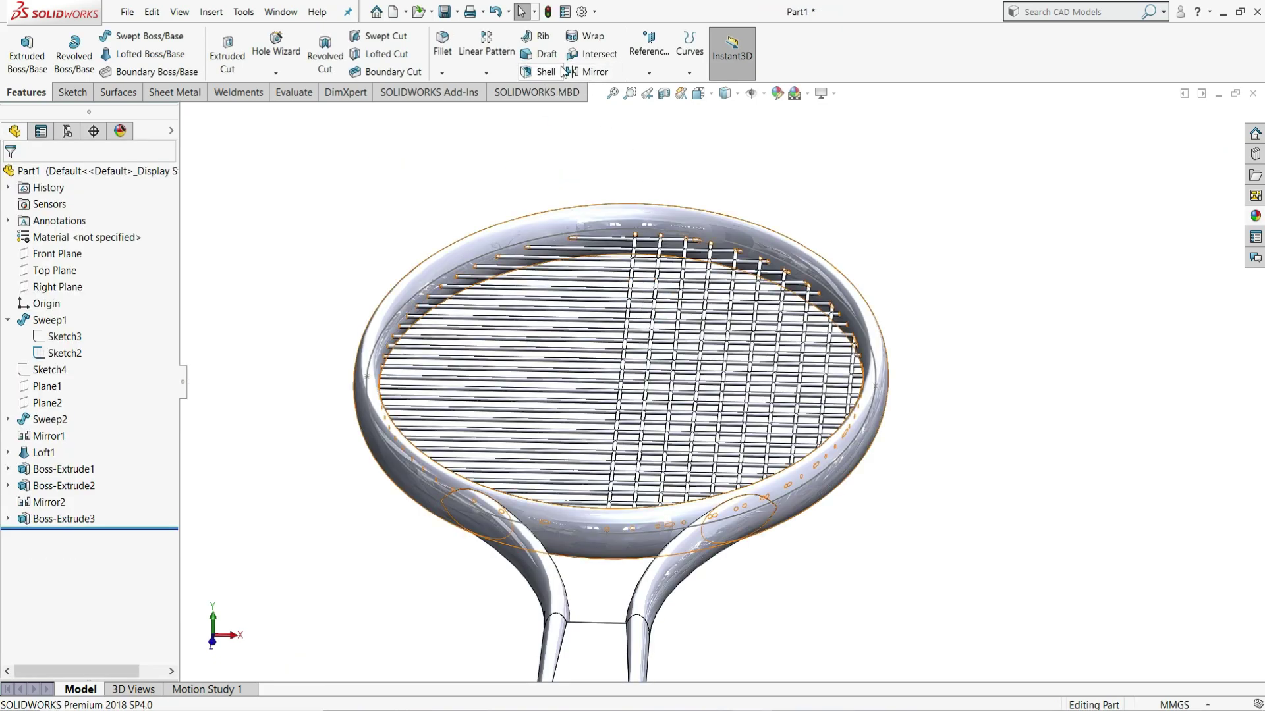
- Mirror the Boss-Extrude3 cross strings about the Right Plane
left_click(582, 73)
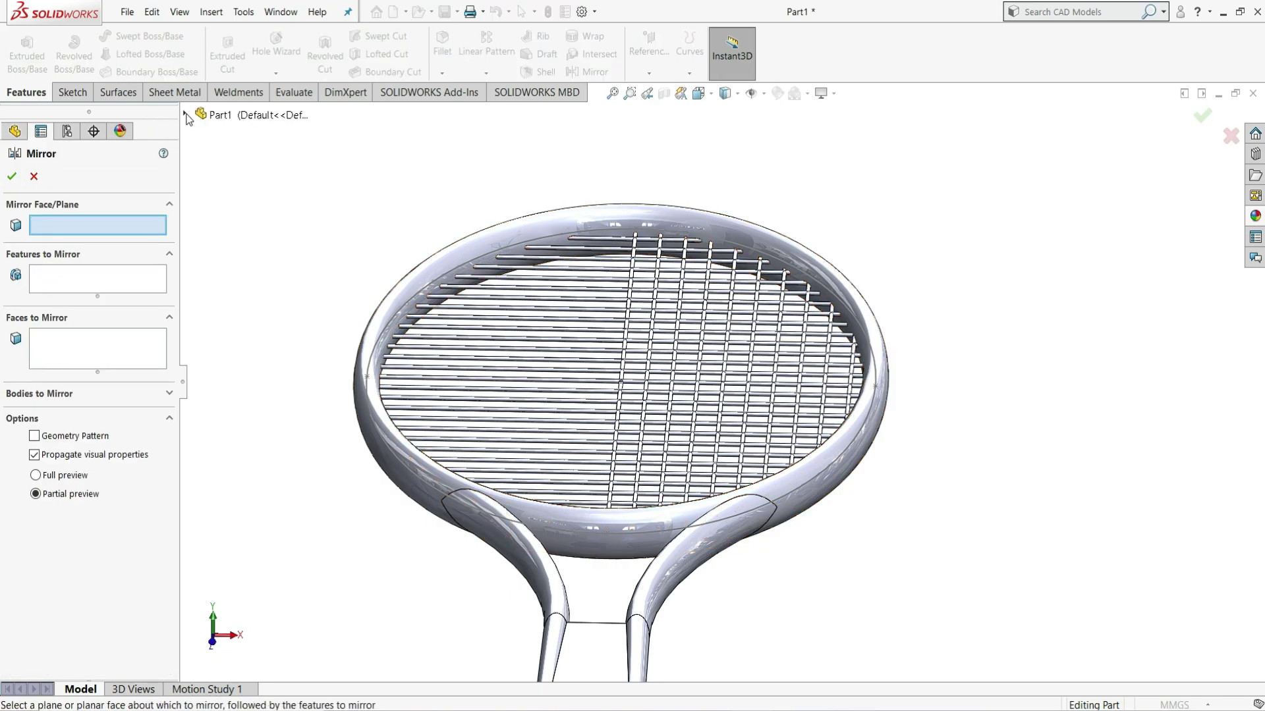
left_click(185, 115)
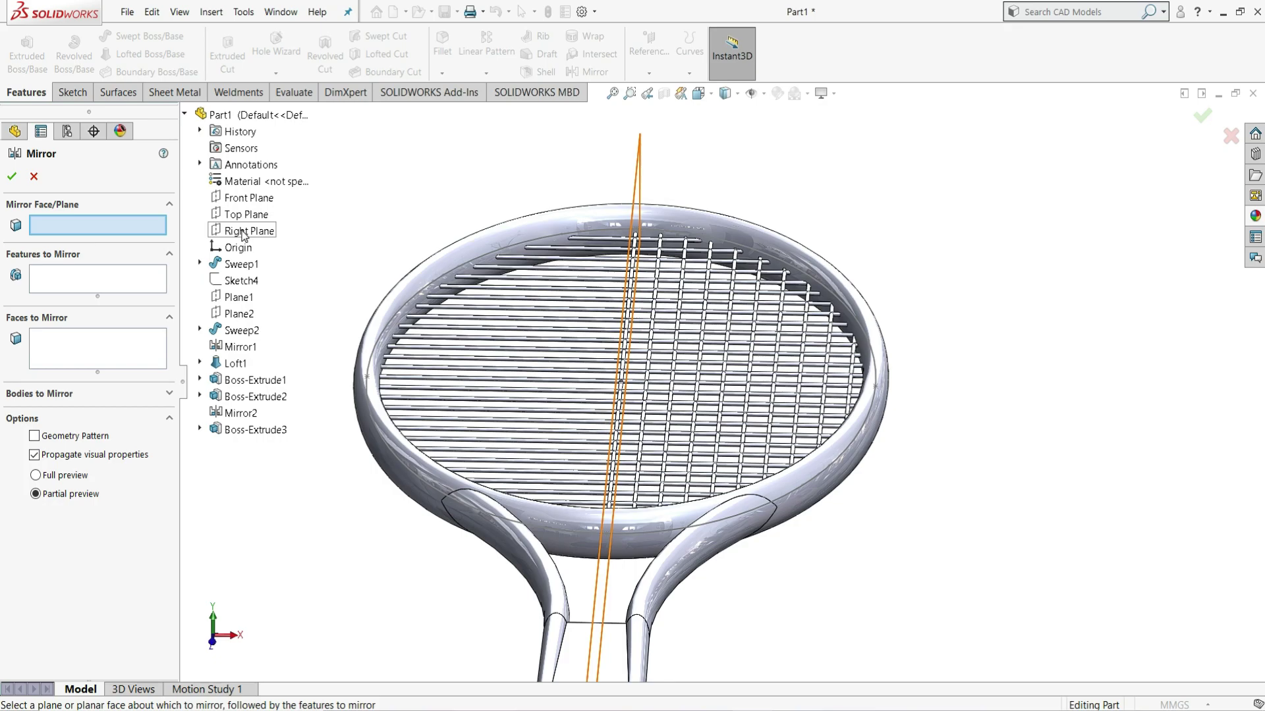
left_click(245, 232)
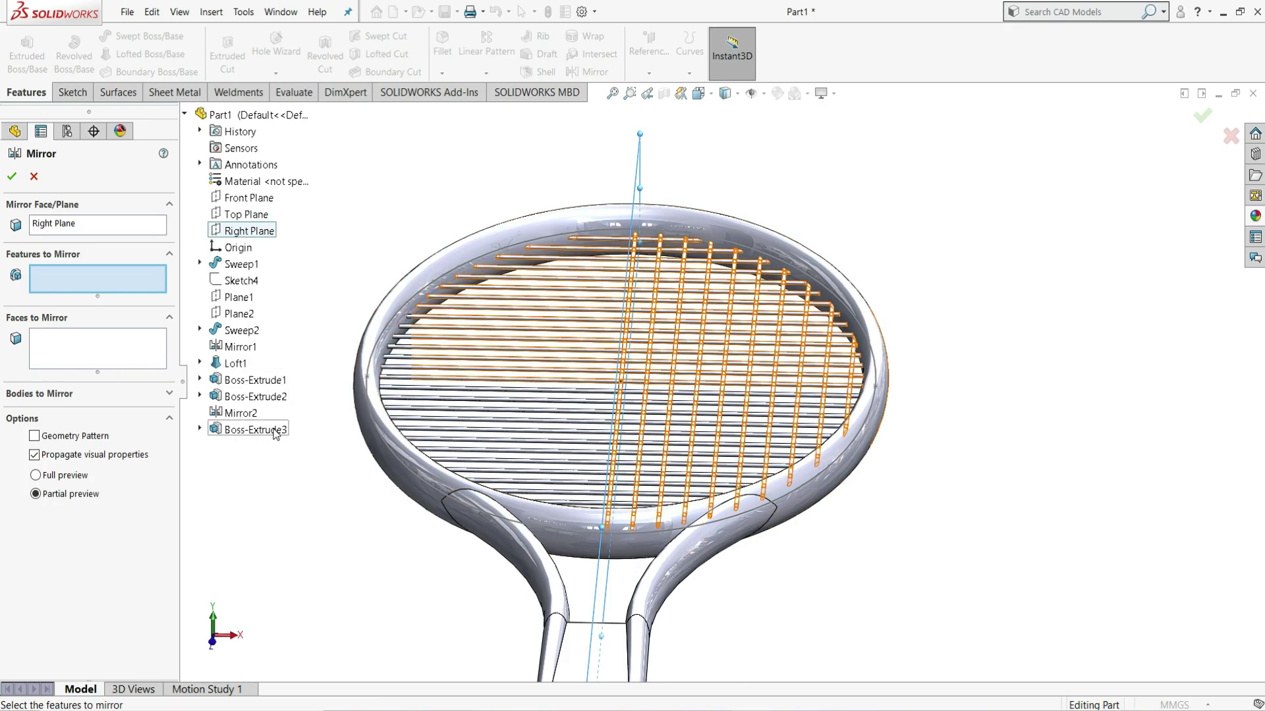
left_click(275, 431)
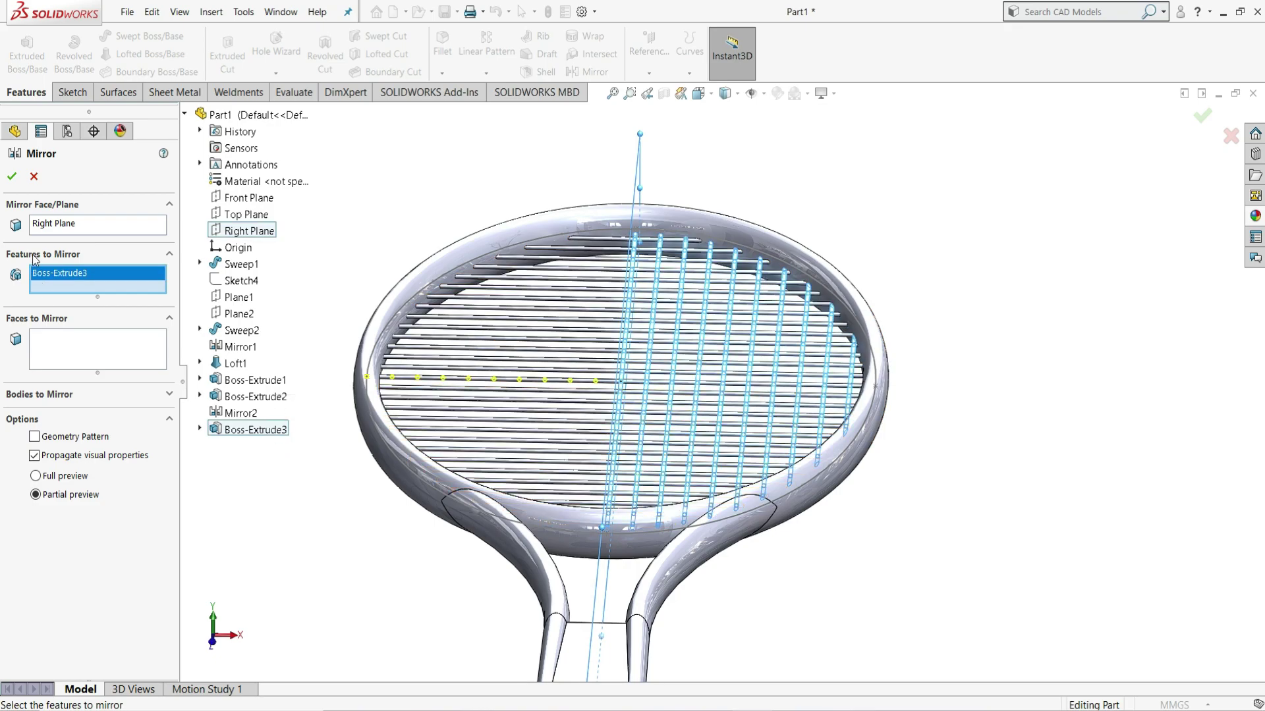
left_click(12, 177)
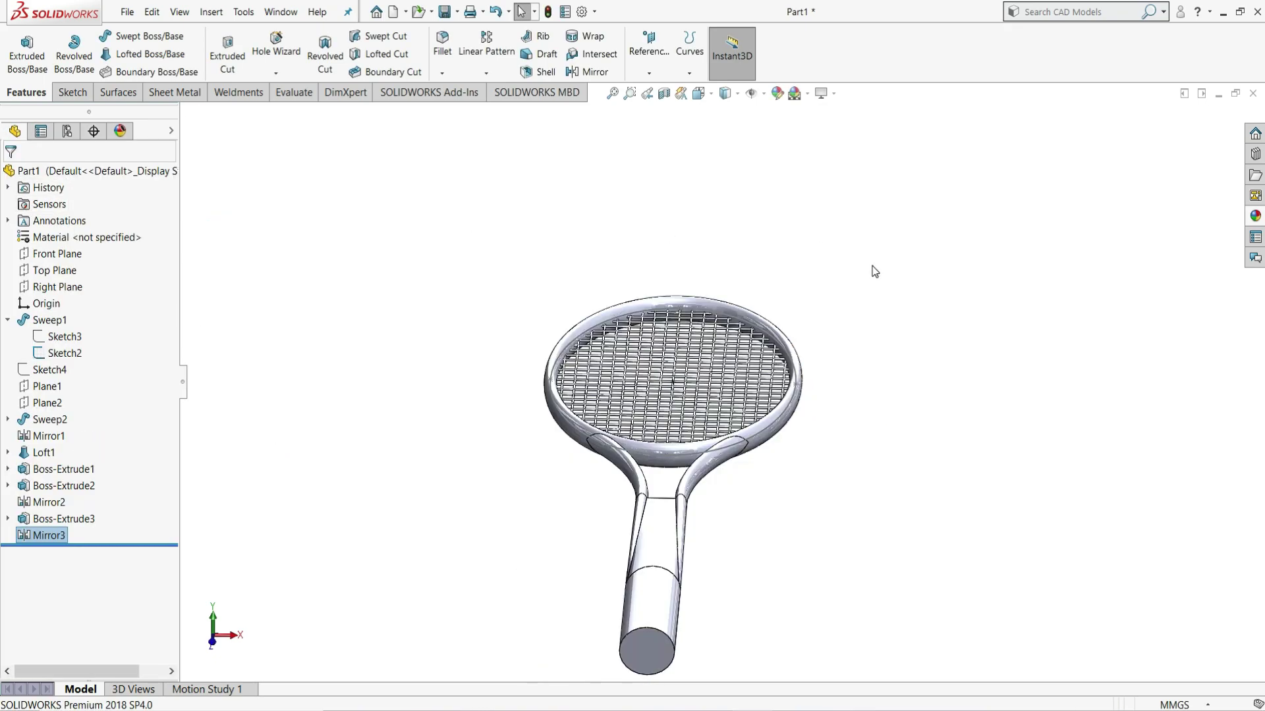
middle_click_drag(776, 466, 720, 530)
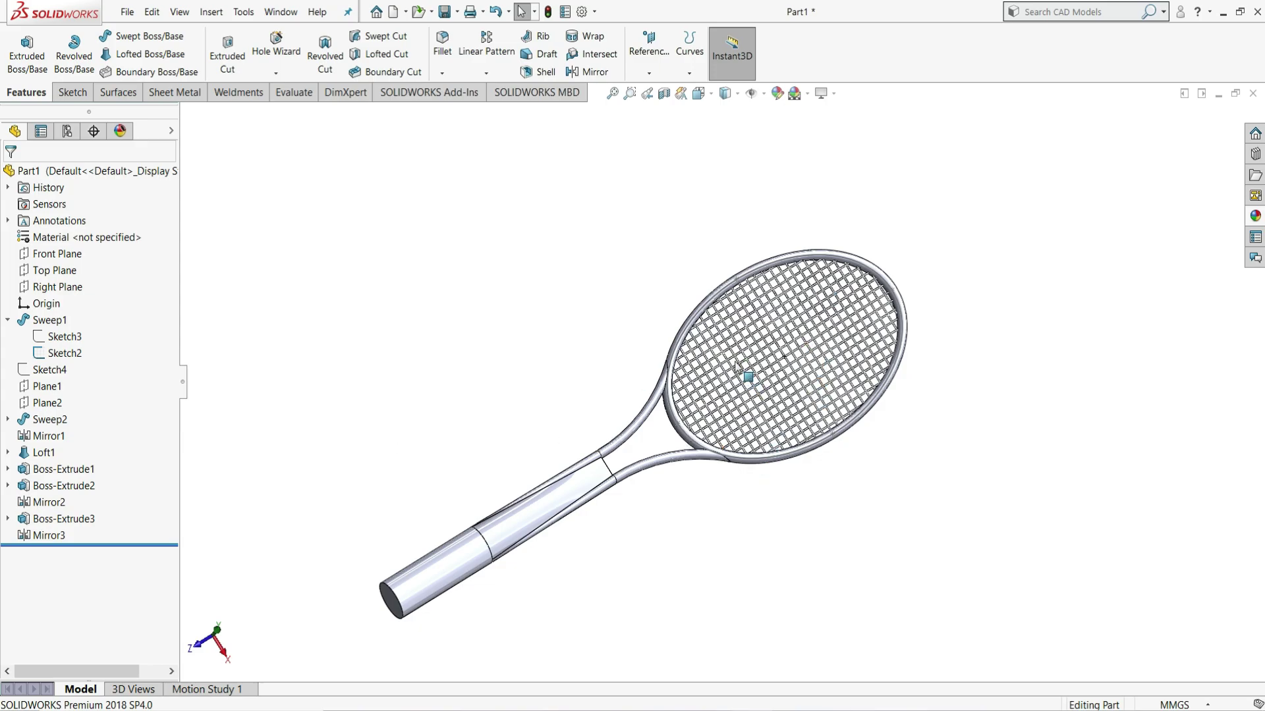
- Apply a yellow appearance to Boss-Extrude2, Mirror2, Boss-Extrude3 and Mirror3
left_click(65, 490, "ctrl")
left_click(46, 500, "ctrl")
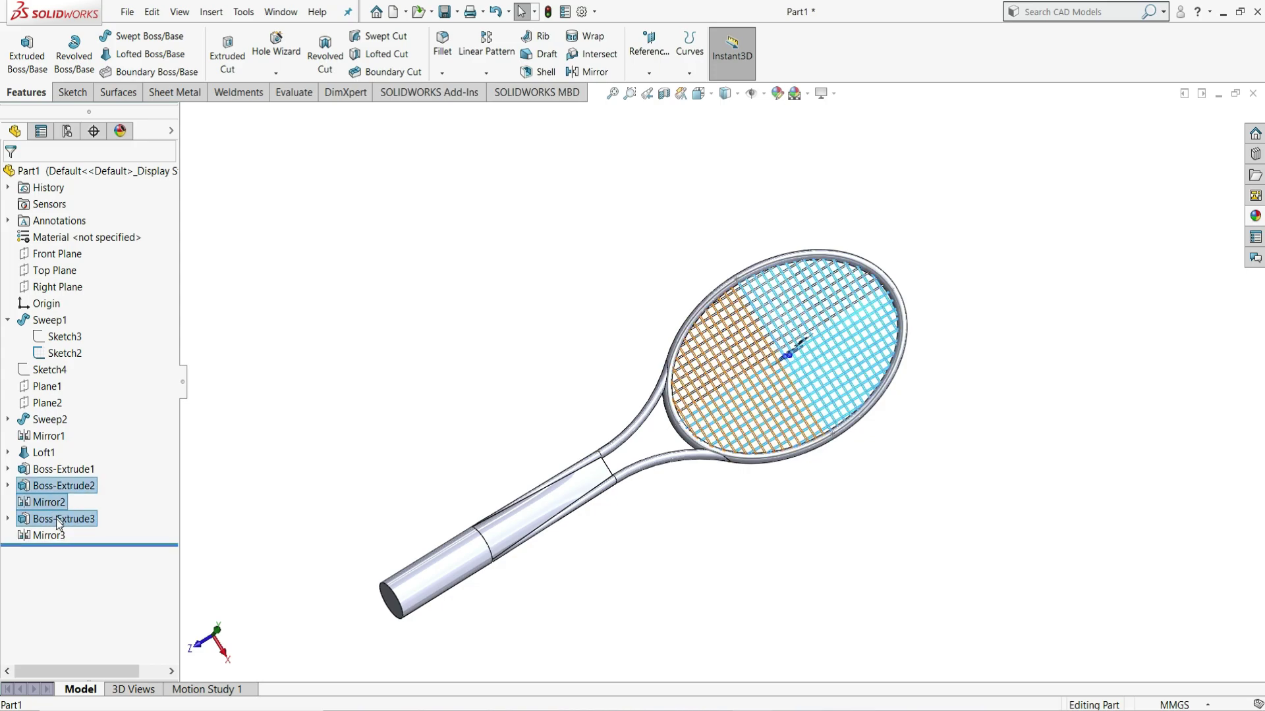
left_click(58, 536, "ctrl")
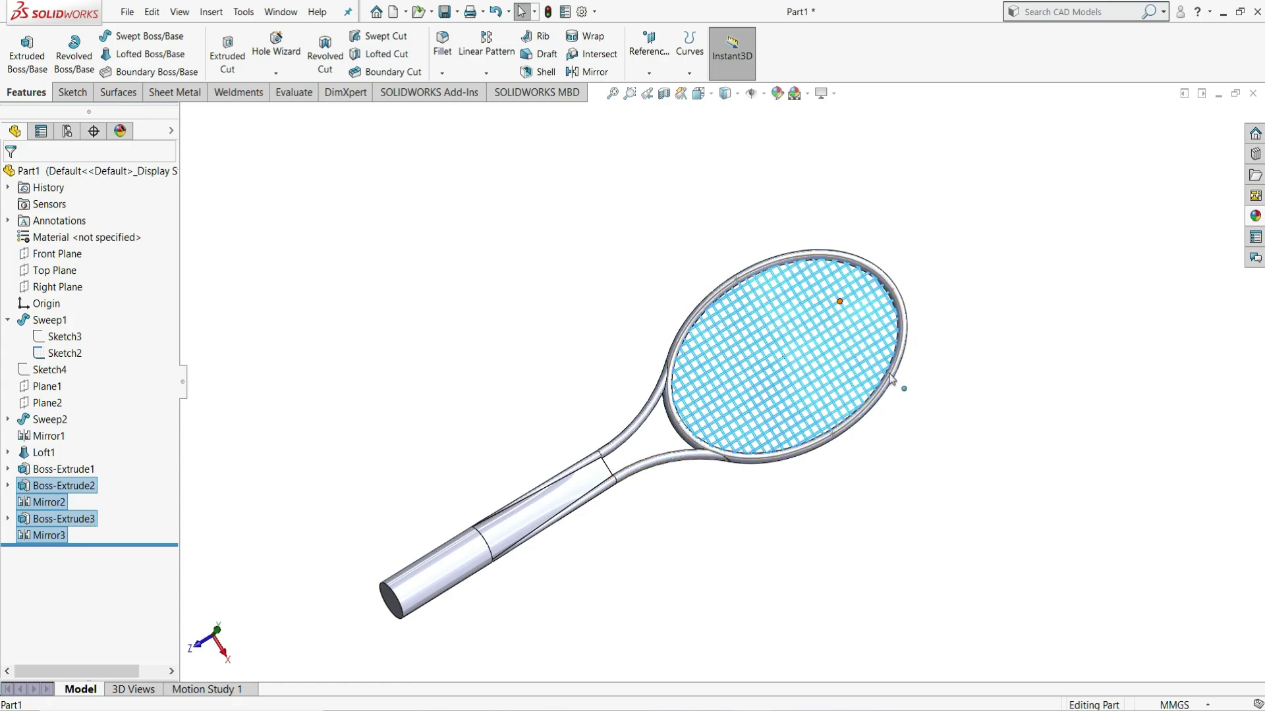
left_click(779, 94)
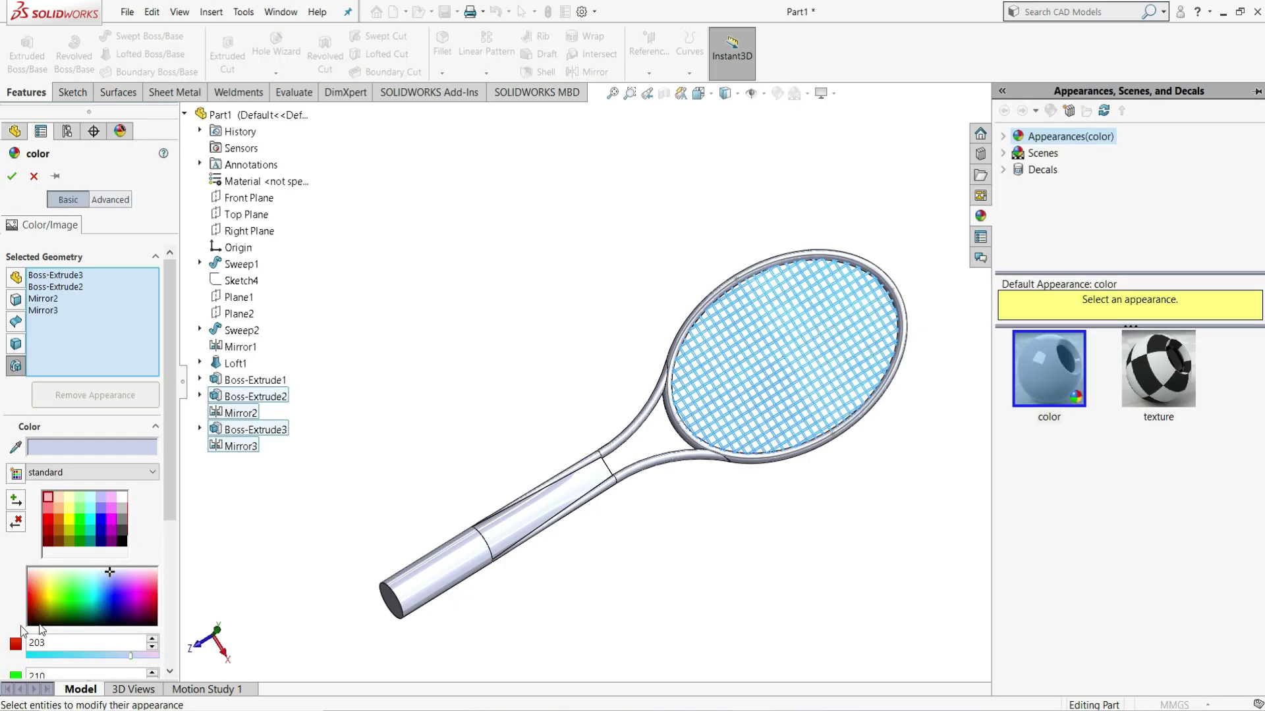
left_click(66, 522)
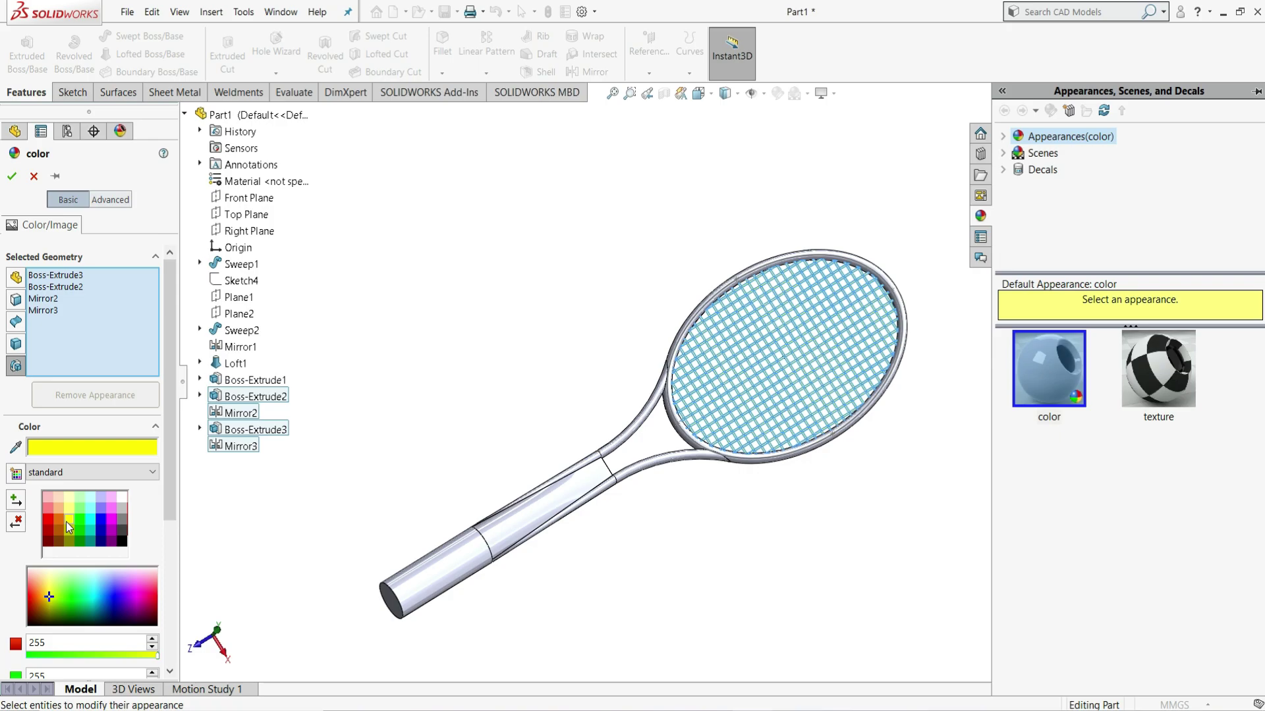
left_click(13, 176)
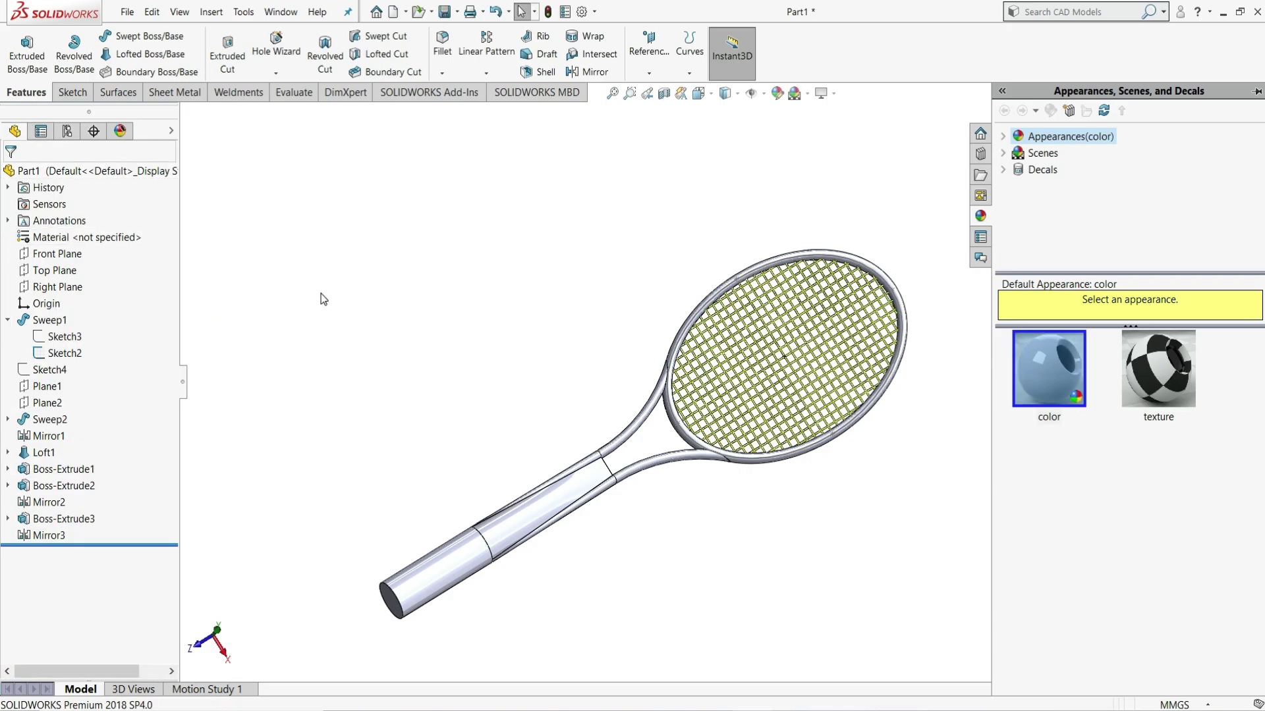
scroll(814, 355, "down", 3)
scroll(811, 429, "up", 4)
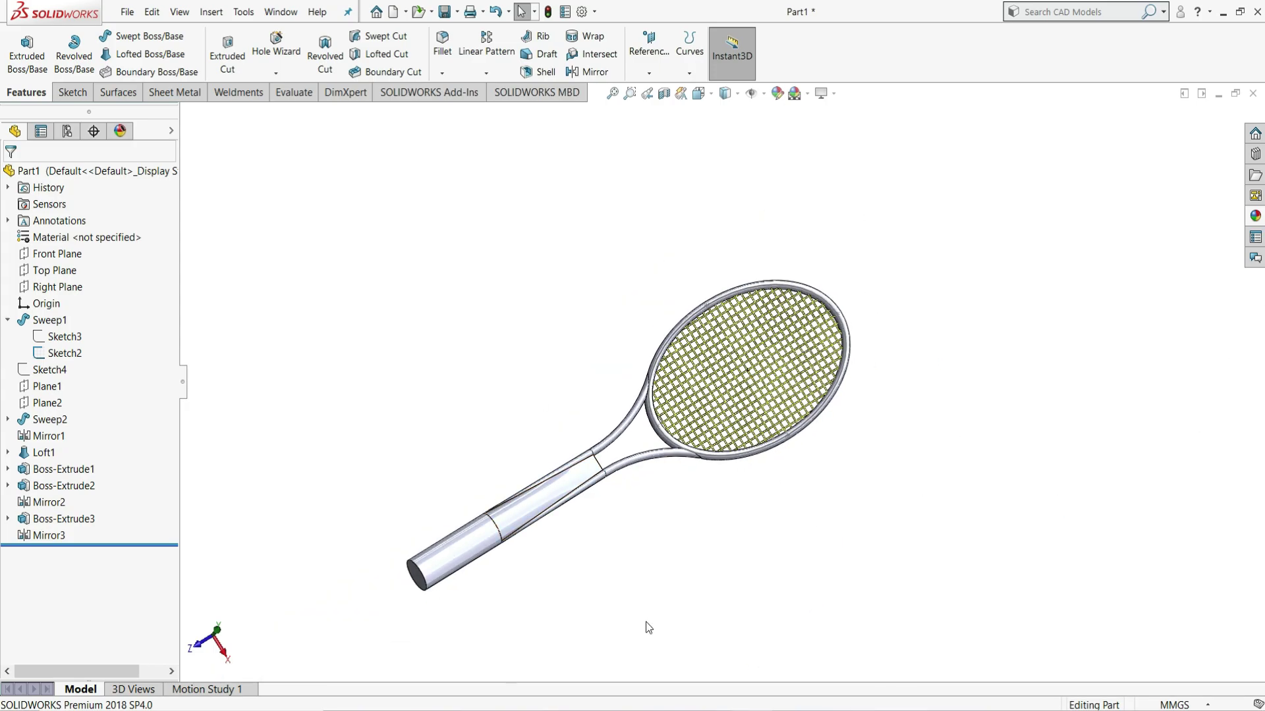
- Apply polished steel to Sweep1, Sweep2, Mirror1, Loft1 and Boss-Extrude1
left_click(49, 320)
left_click(50, 419, "ctrl")
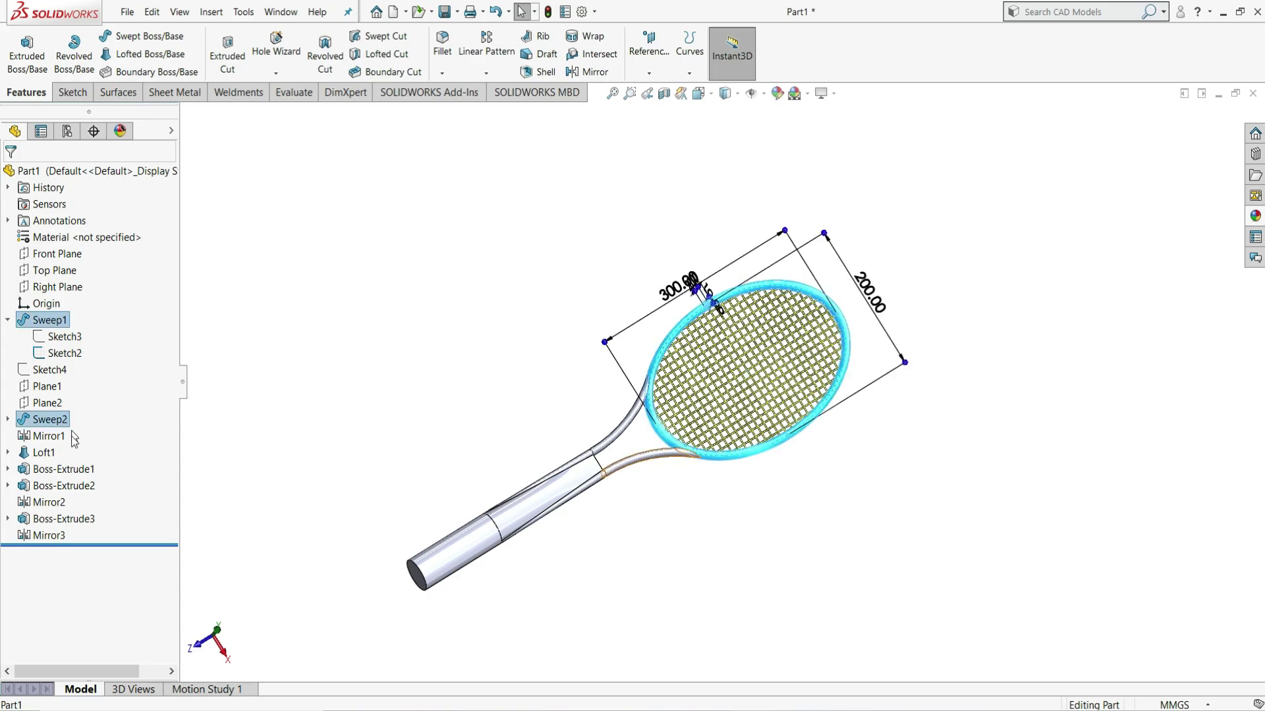
left_click(50, 436, "ctrl")
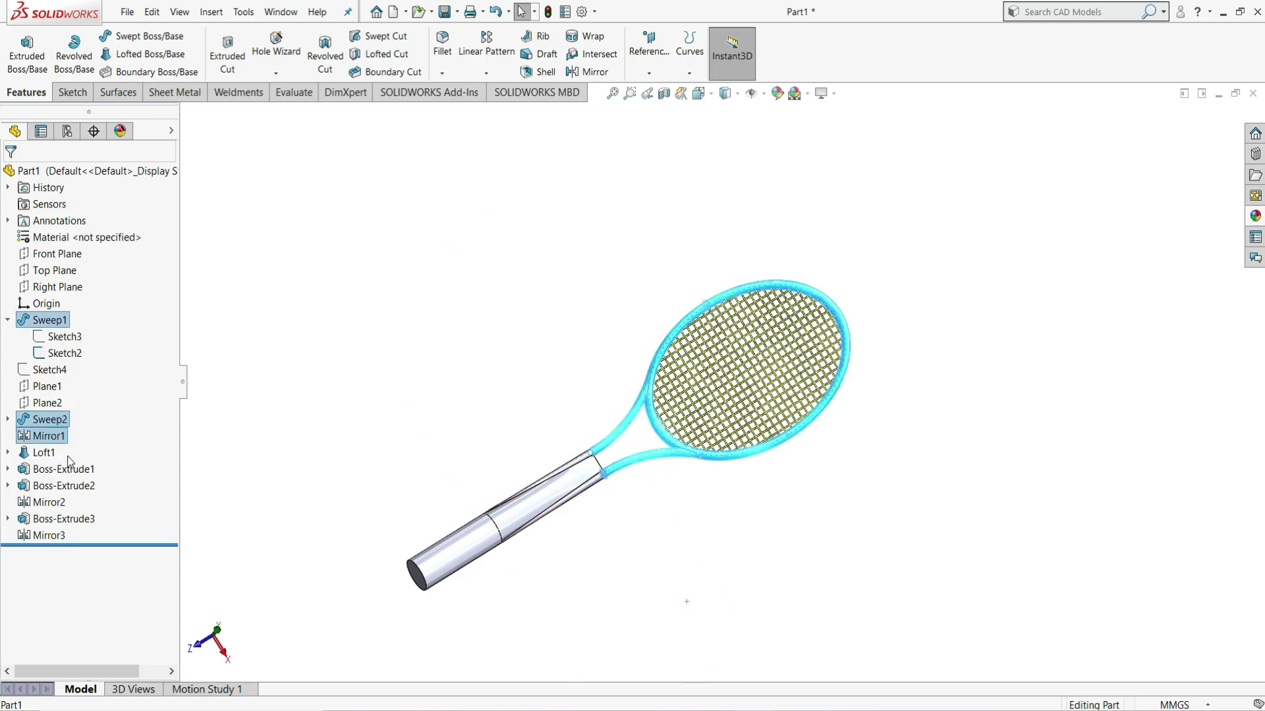
left_click(44, 453, "ctrl")
left_click(63, 469, "ctrl")
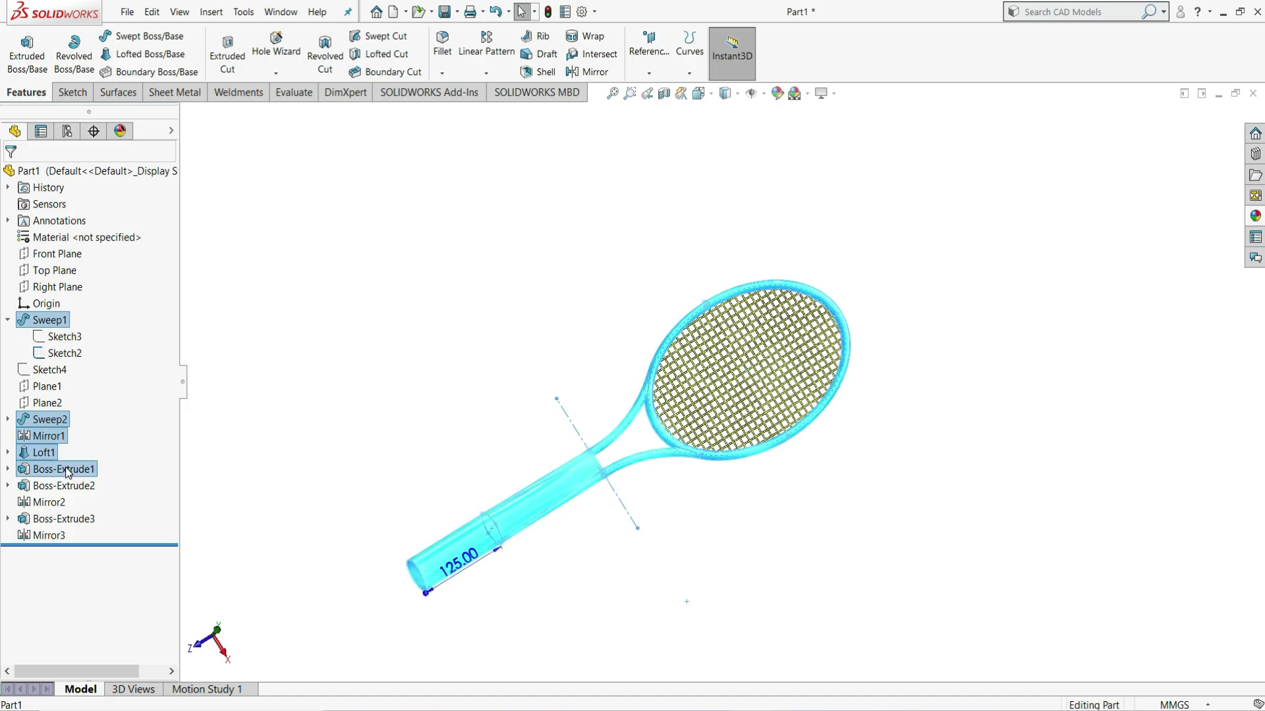
left_click(1256, 216)
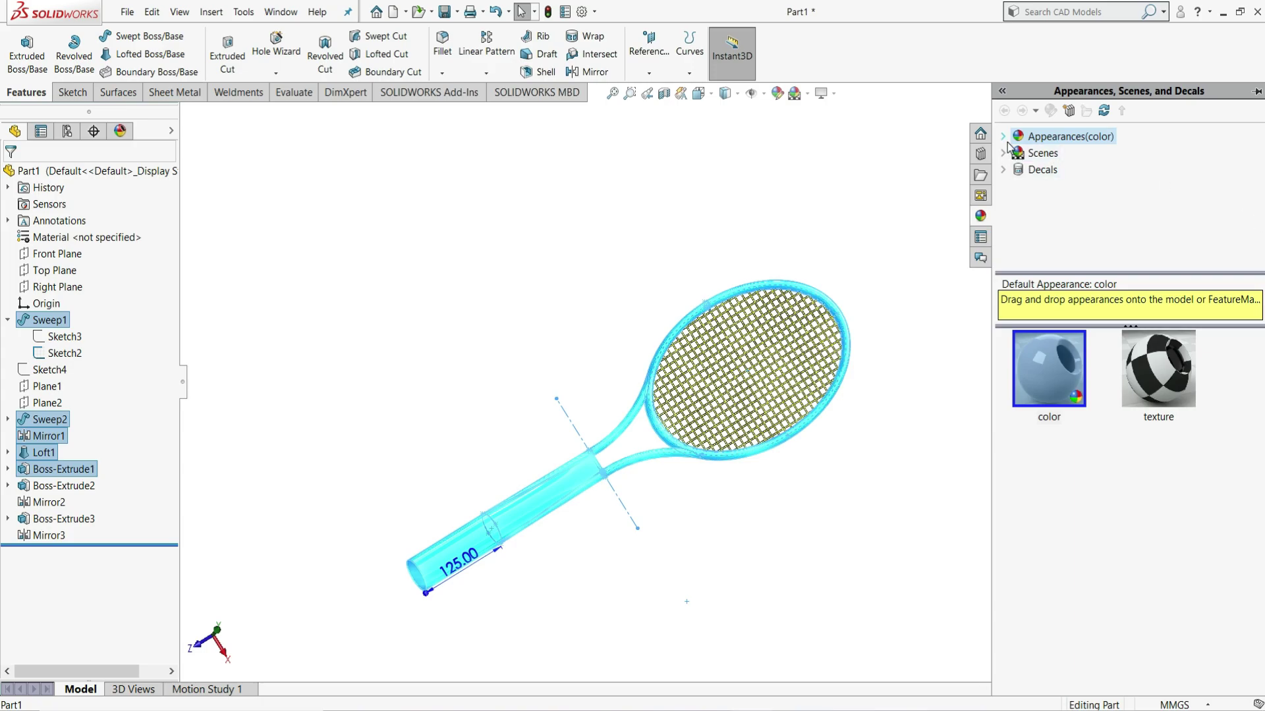
left_click(1055, 169)
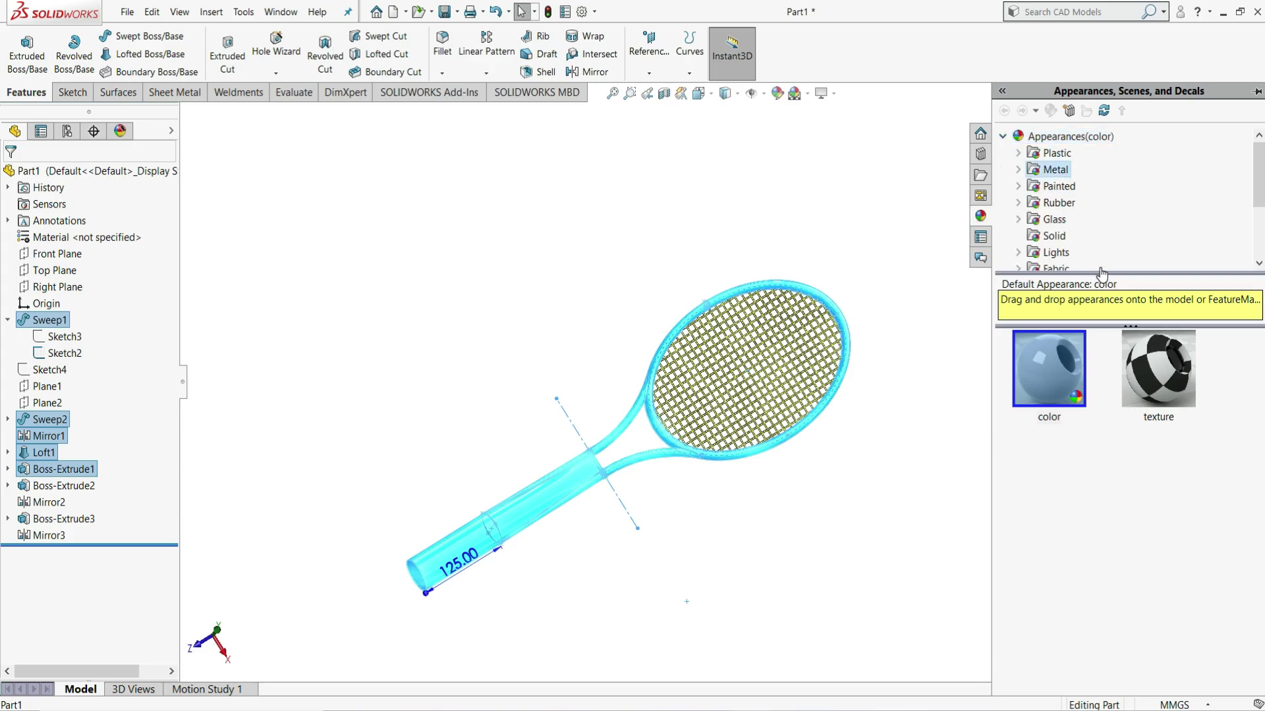
double_click(1062, 359)
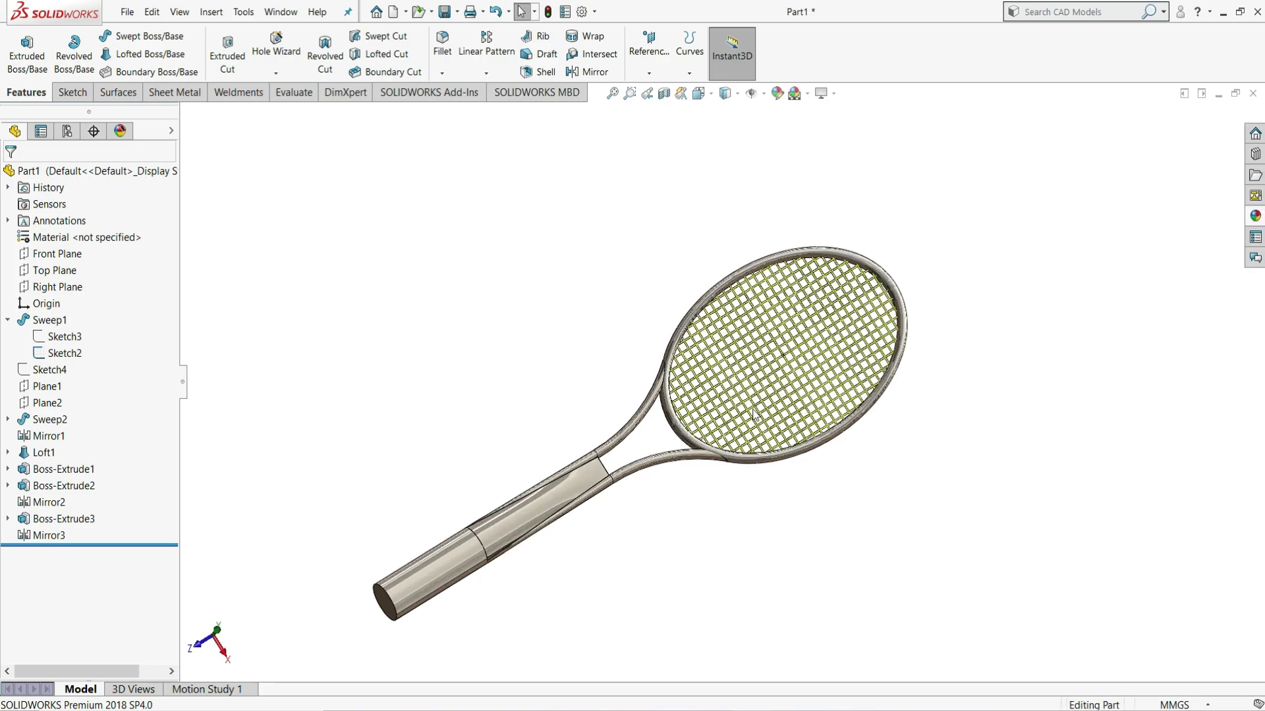
middle_click_drag(889, 483, 730, 326)
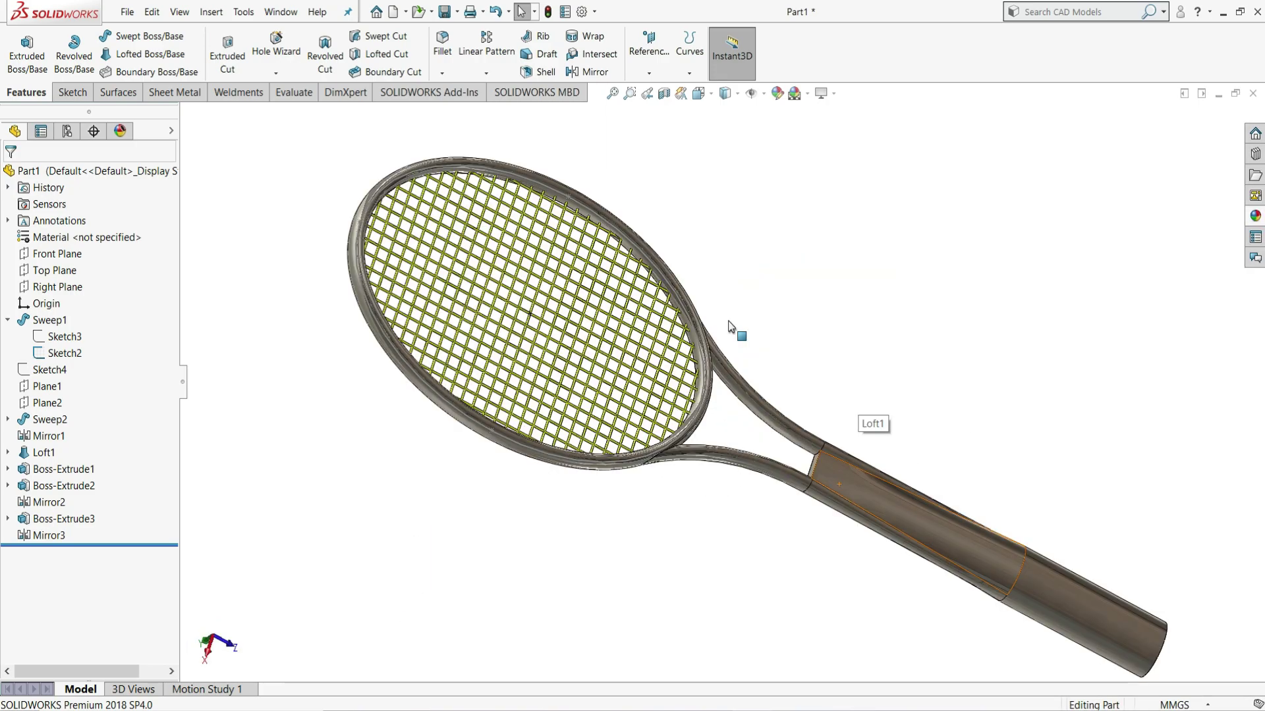